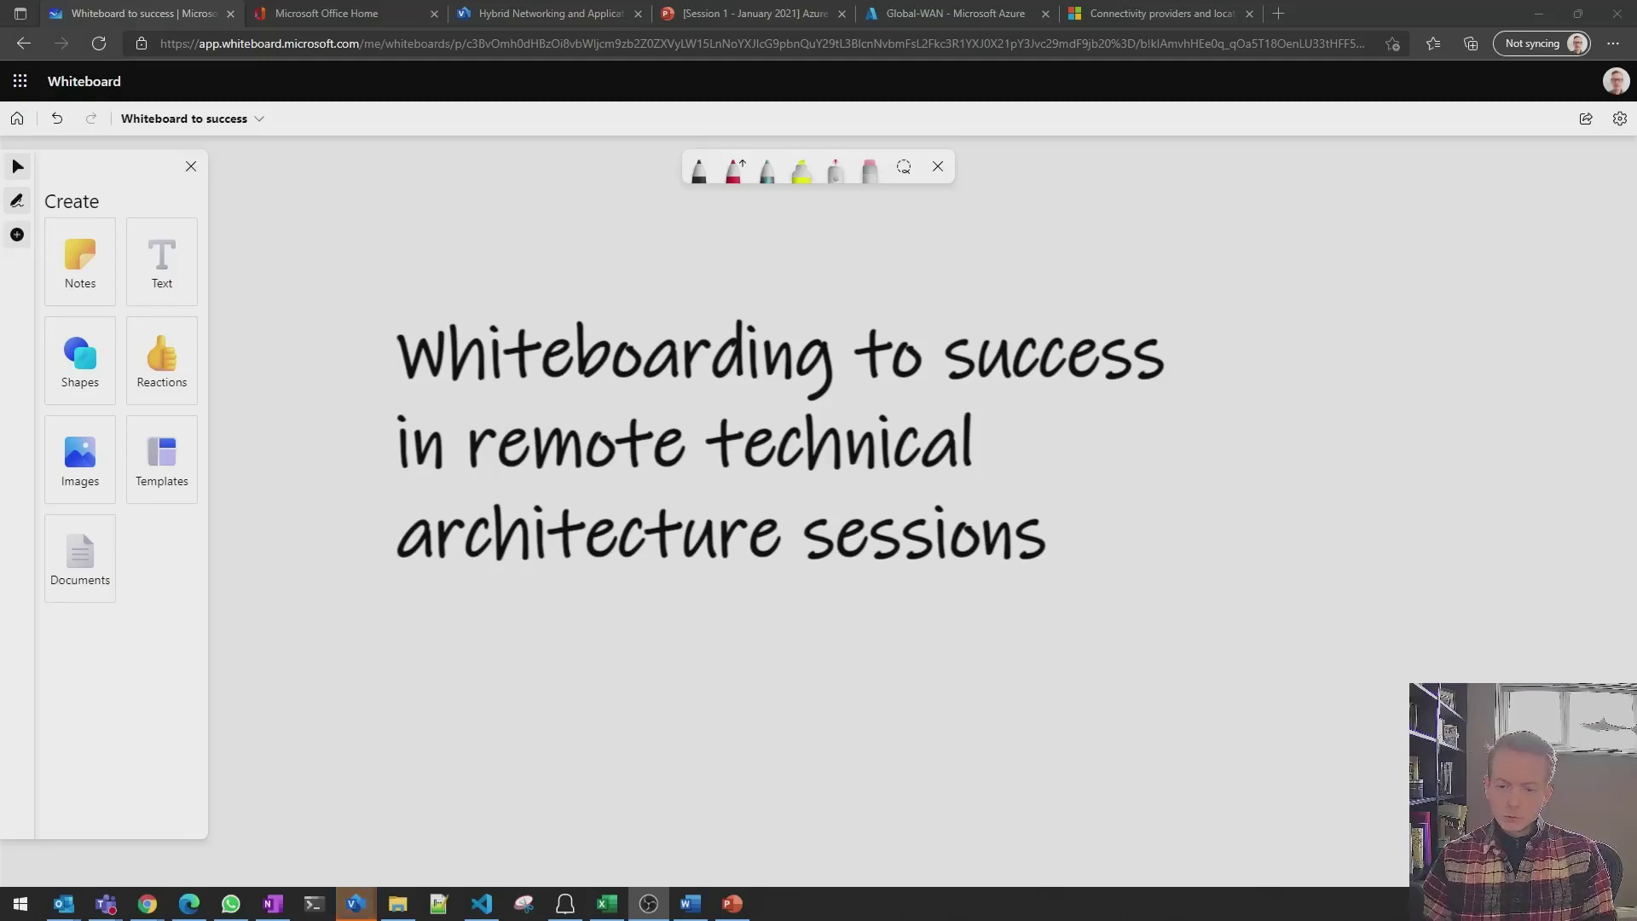
Zoom out and pan to show the title, the 2022 "Design with" note and the "What has worked for me" note
{"action": "scroll", "coordinate": [1122, 610], "scroll_direction": "down", "scroll_amount": 3}
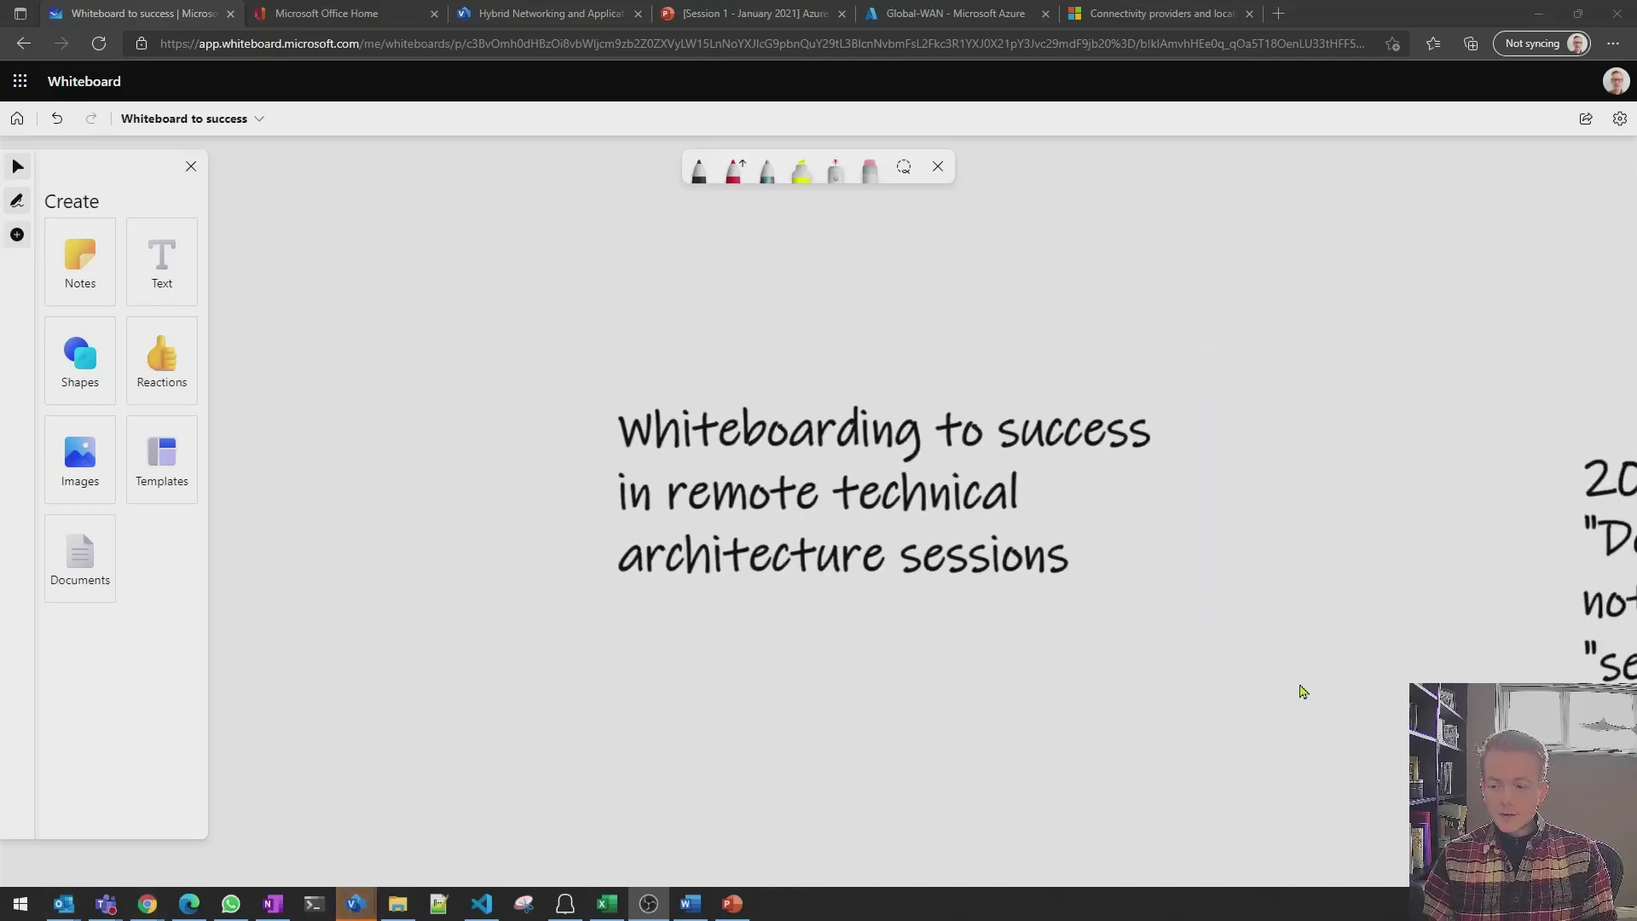
{"action": "left_click_drag", "start_coordinate": [1302, 687], "coordinate": [1031, 511]}
{"action": "scroll", "coordinate": [1006, 635], "scroll_direction": "down", "scroll_amount": 2}
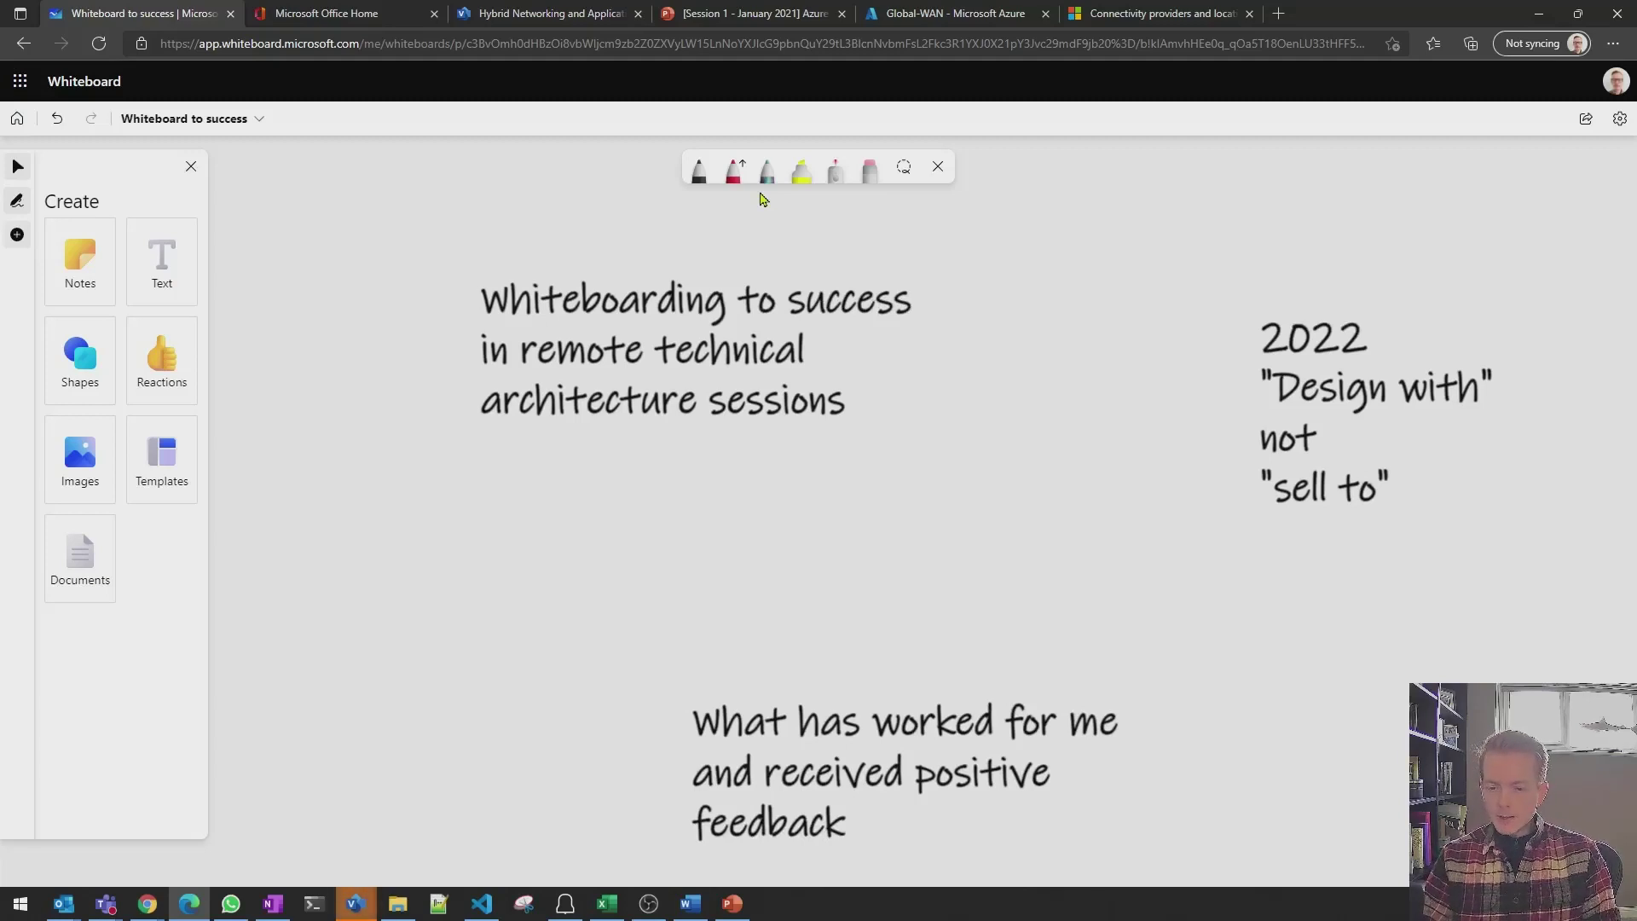
In red ink, draw an arrow from the title to the feedback note and a curved arrow to the 2022 note
{"action": "left_click", "coordinate": [734, 171]}
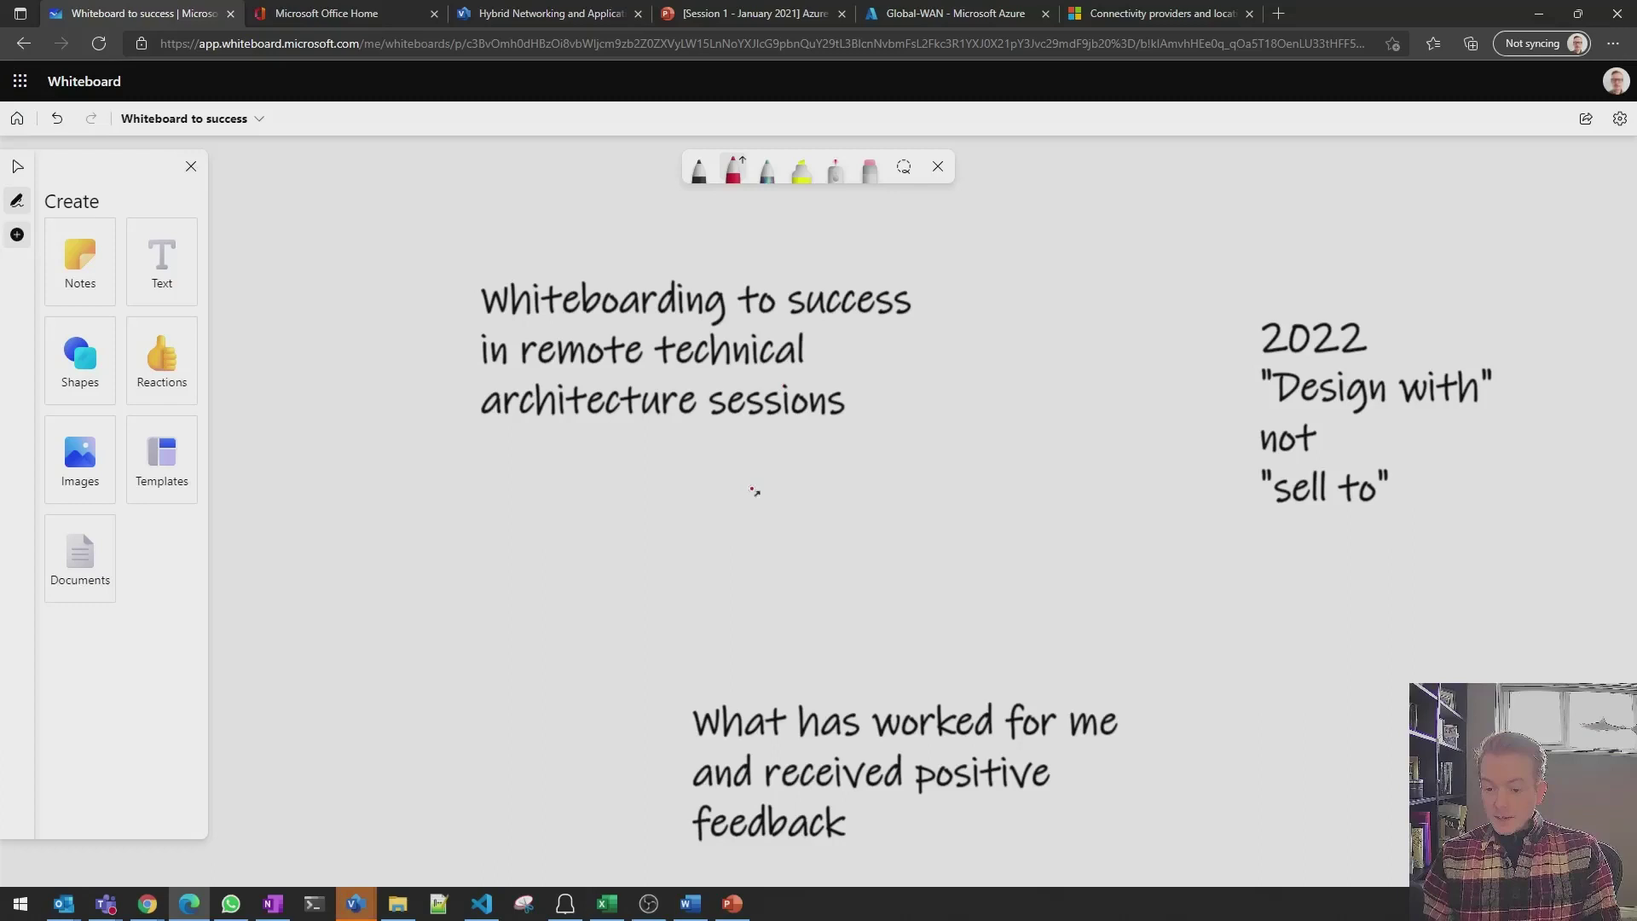
{"action": "left_click_drag", "start_coordinate": [744, 479], "coordinate": [797, 606]}
{"action": "left_click_drag", "start_coordinate": [781, 587], "coordinate": [812, 585]}
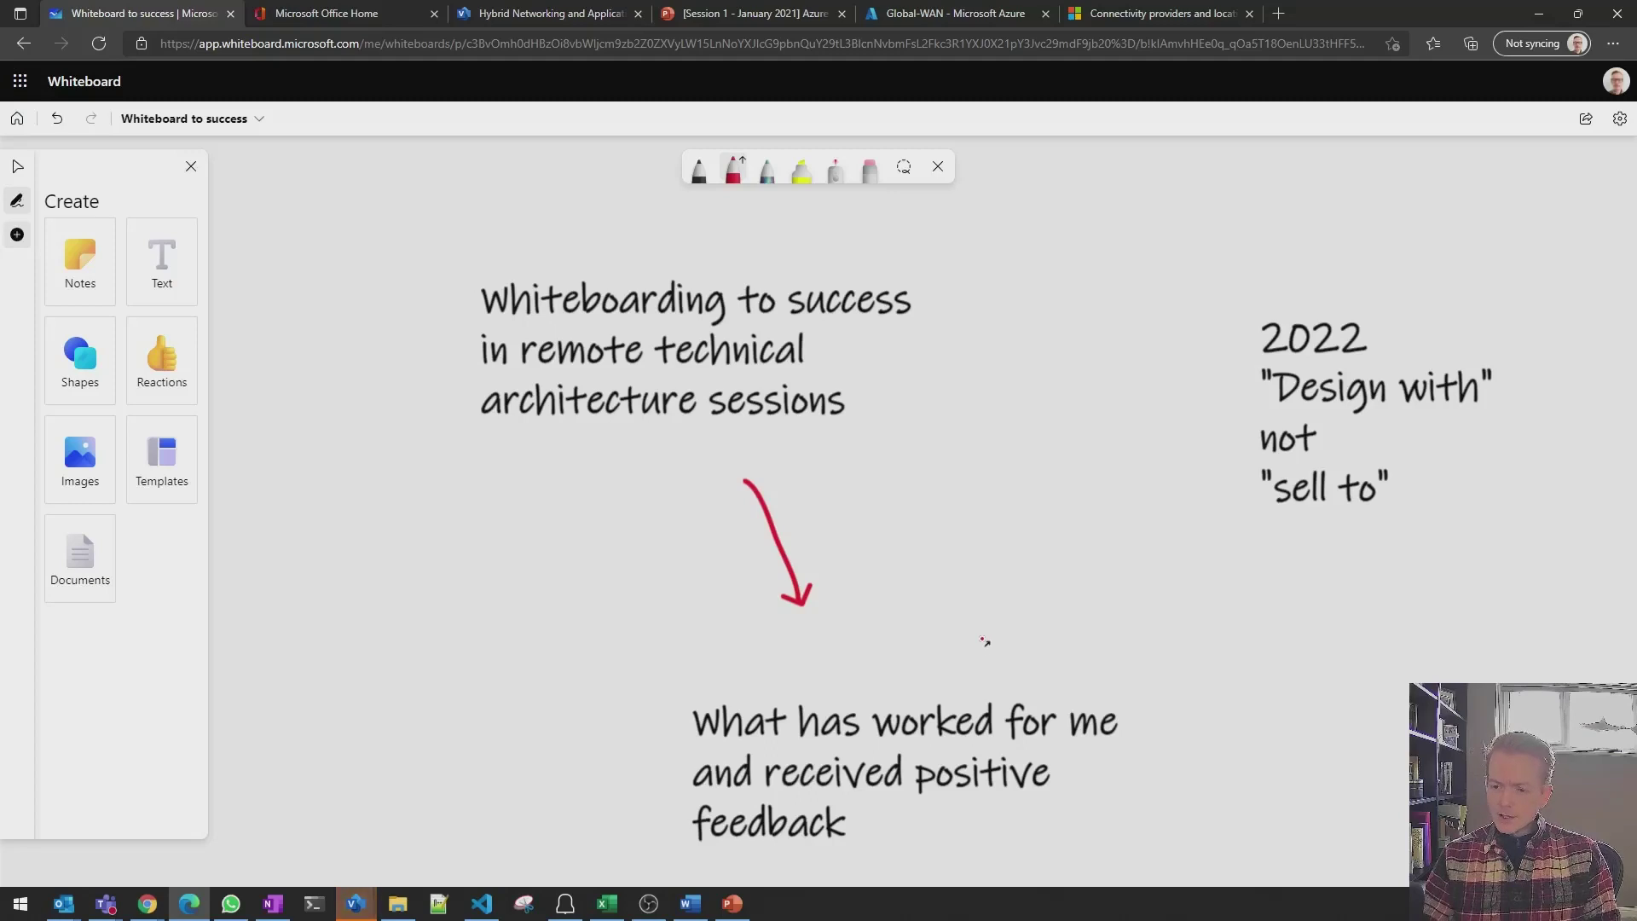
{"action": "mouse_move", "coordinate": [974, 643]}
{"action": "left_mouse_down"}
{"action": "mouse_move", "coordinate": [990, 585]}
{"action": "mouse_move", "coordinate": [1157, 443]}
{"action": "left_mouse_up"}
{"action": "left_click_drag", "start_coordinate": [1134, 440], "coordinate": [1147, 465]}
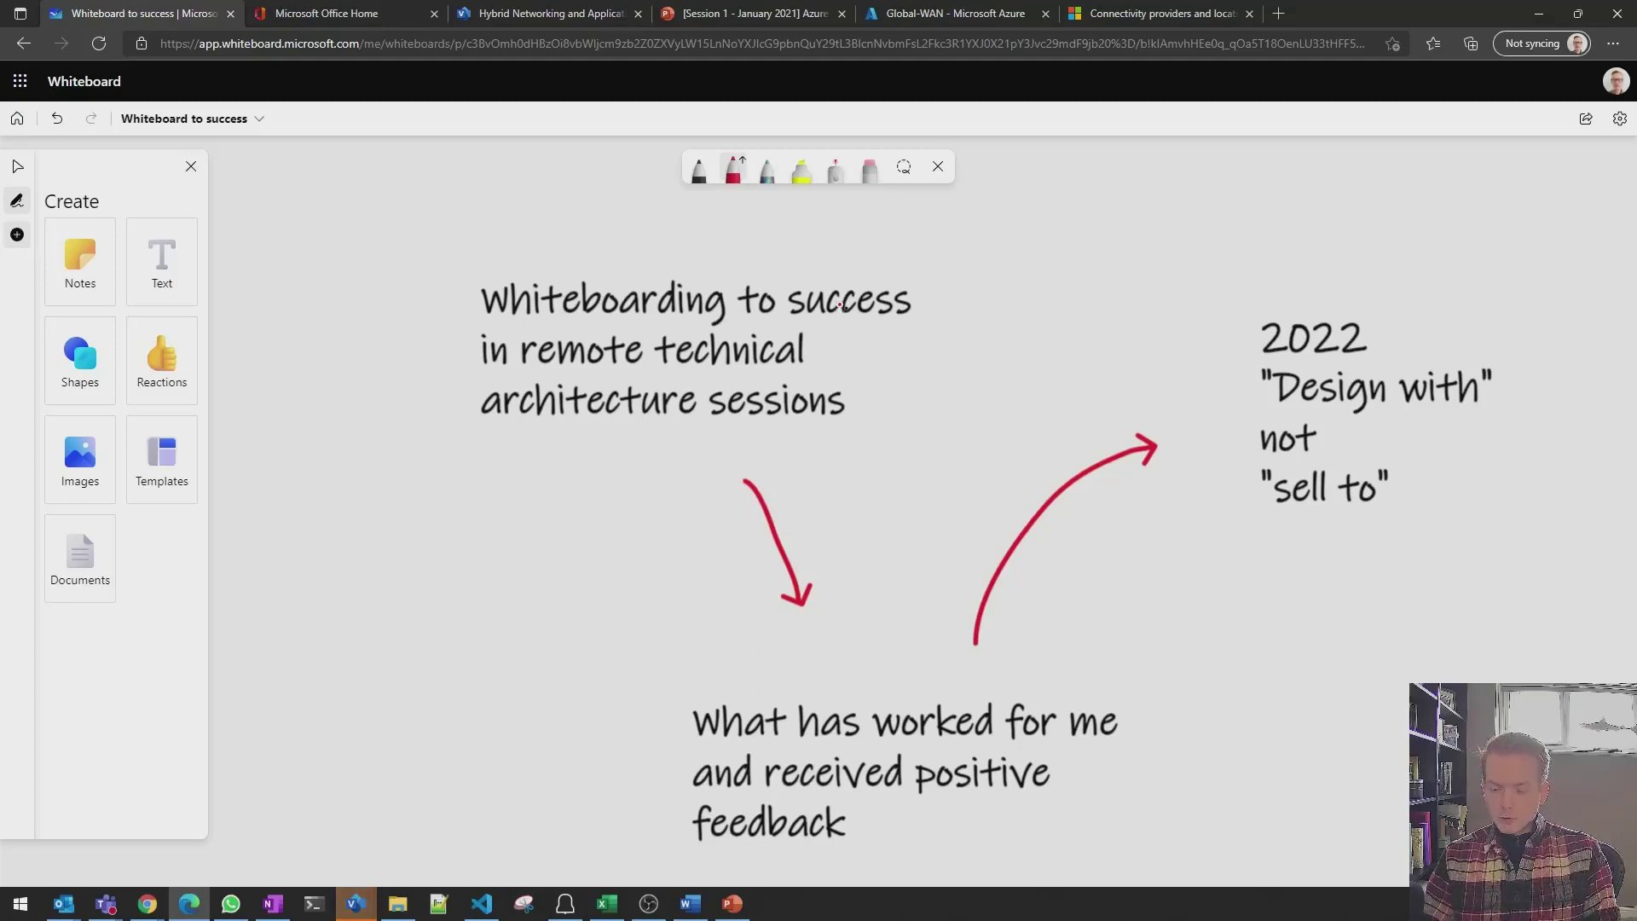
Switch the ink to magenta and draw arrows at "Design with" and "sell to" on the 2022 note
{"action": "left_click", "coordinate": [735, 170]}
{"action": "left_click", "coordinate": [756, 317]}
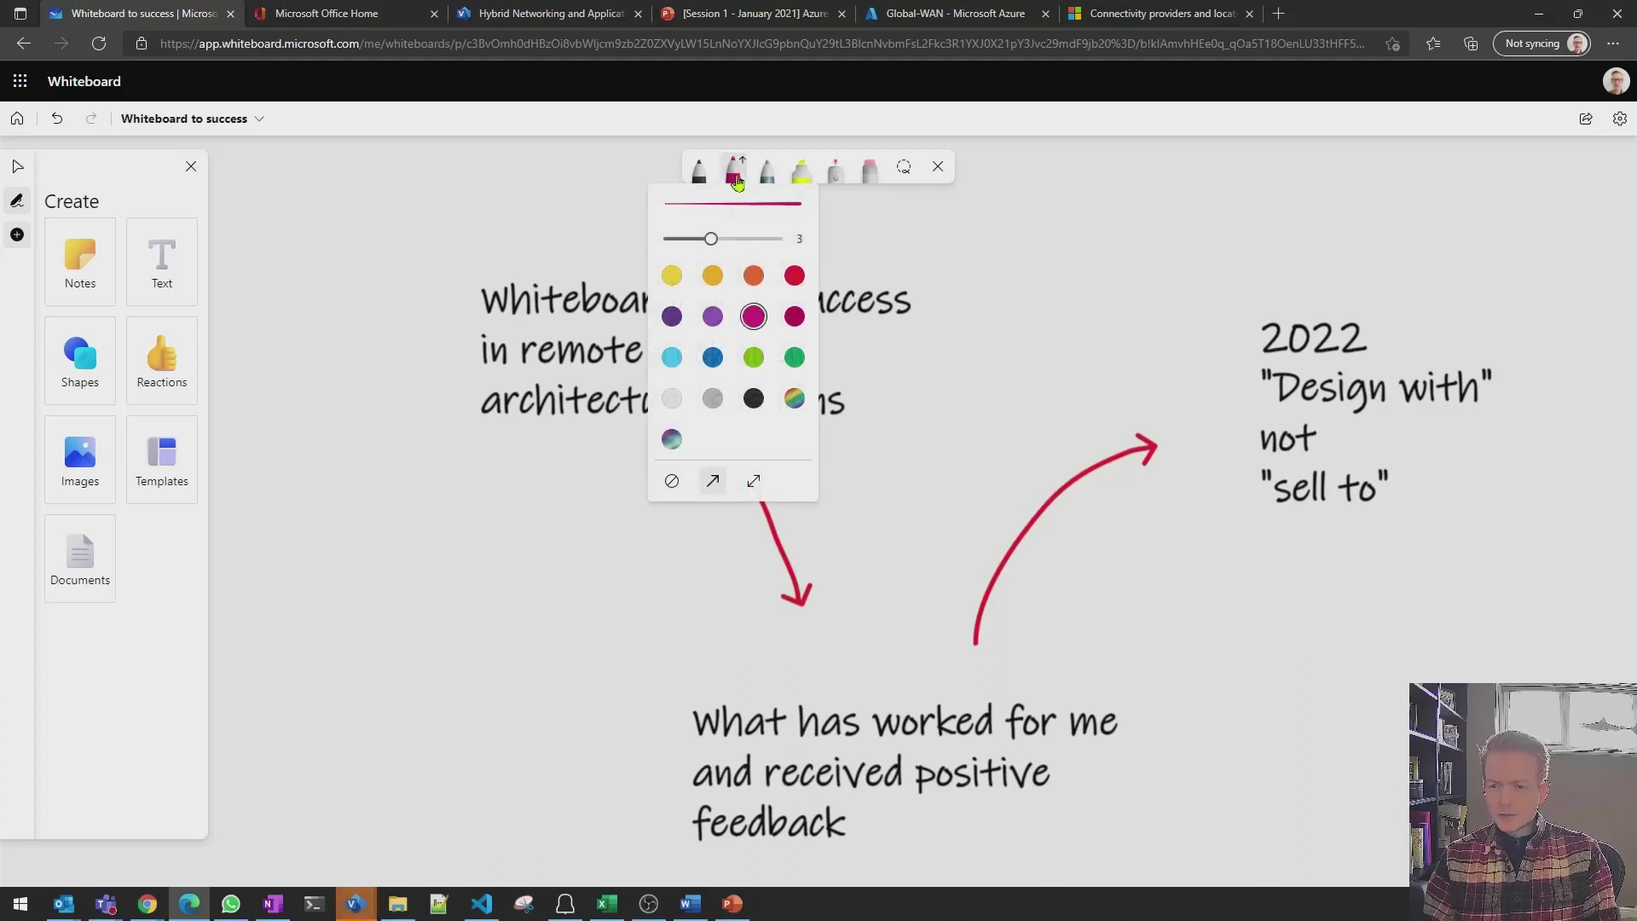
{"action": "left_click", "coordinate": [737, 181]}
{"action": "mouse_move", "coordinate": [1179, 350]}
{"action": "left_mouse_down"}
{"action": "mouse_move", "coordinate": [1234, 389]}
{"action": "mouse_move", "coordinate": [1211, 402]}
{"action": "left_mouse_up"}
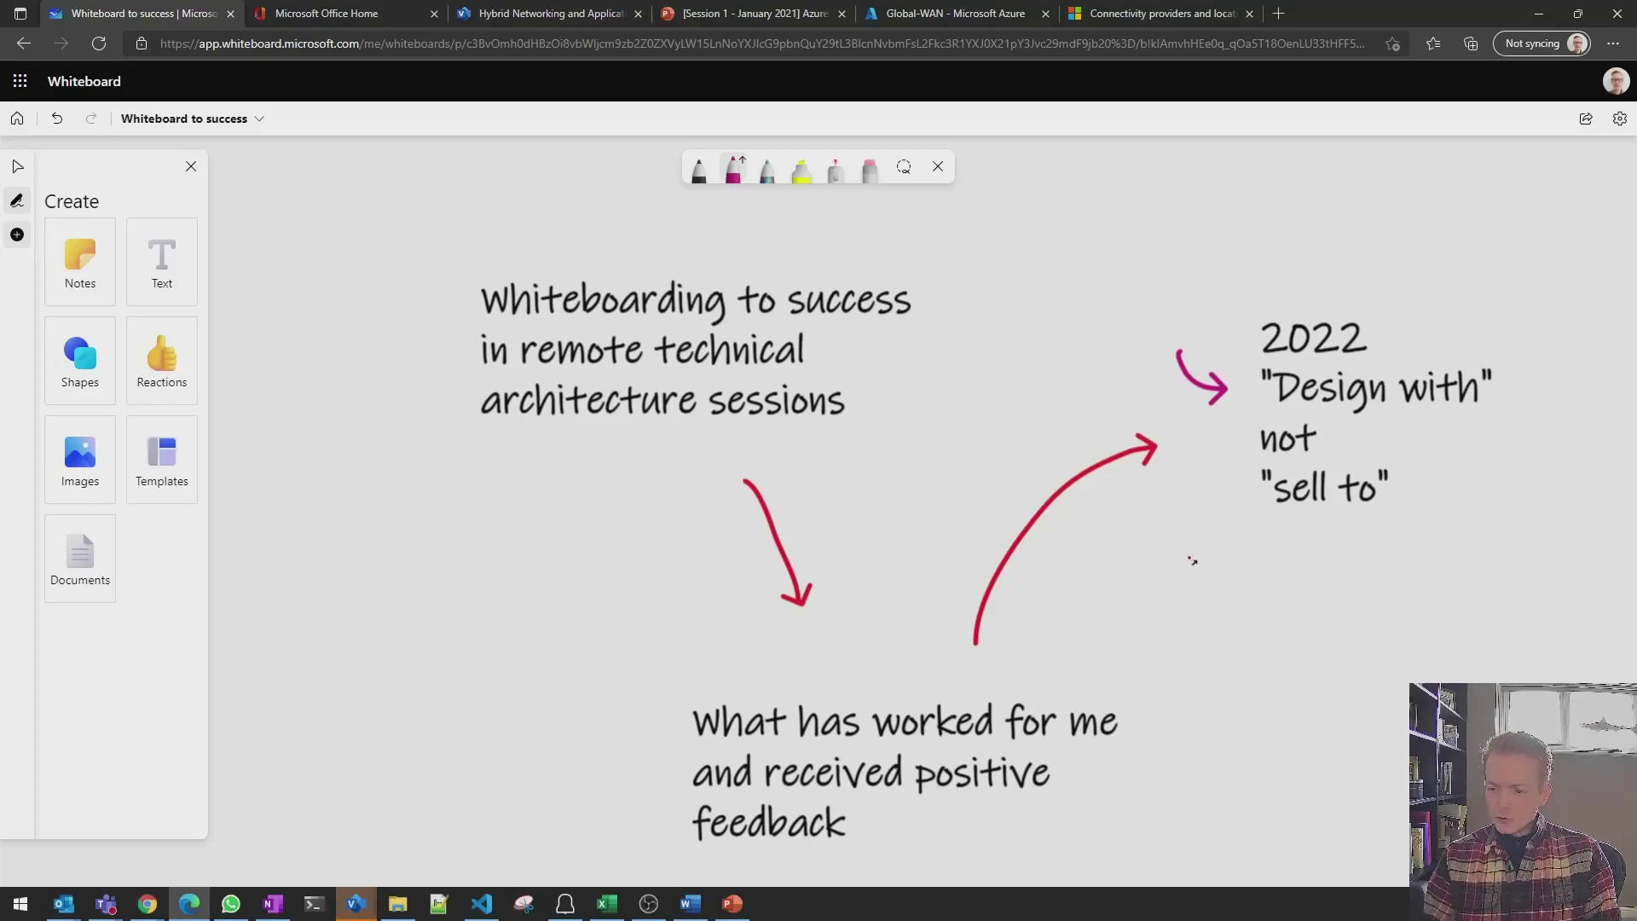
{"action": "mouse_move", "coordinate": [1188, 560]}
{"action": "left_mouse_down"}
{"action": "mouse_move", "coordinate": [1217, 508]}
{"action": "mouse_move", "coordinate": [1219, 529]}
{"action": "left_mouse_up"}
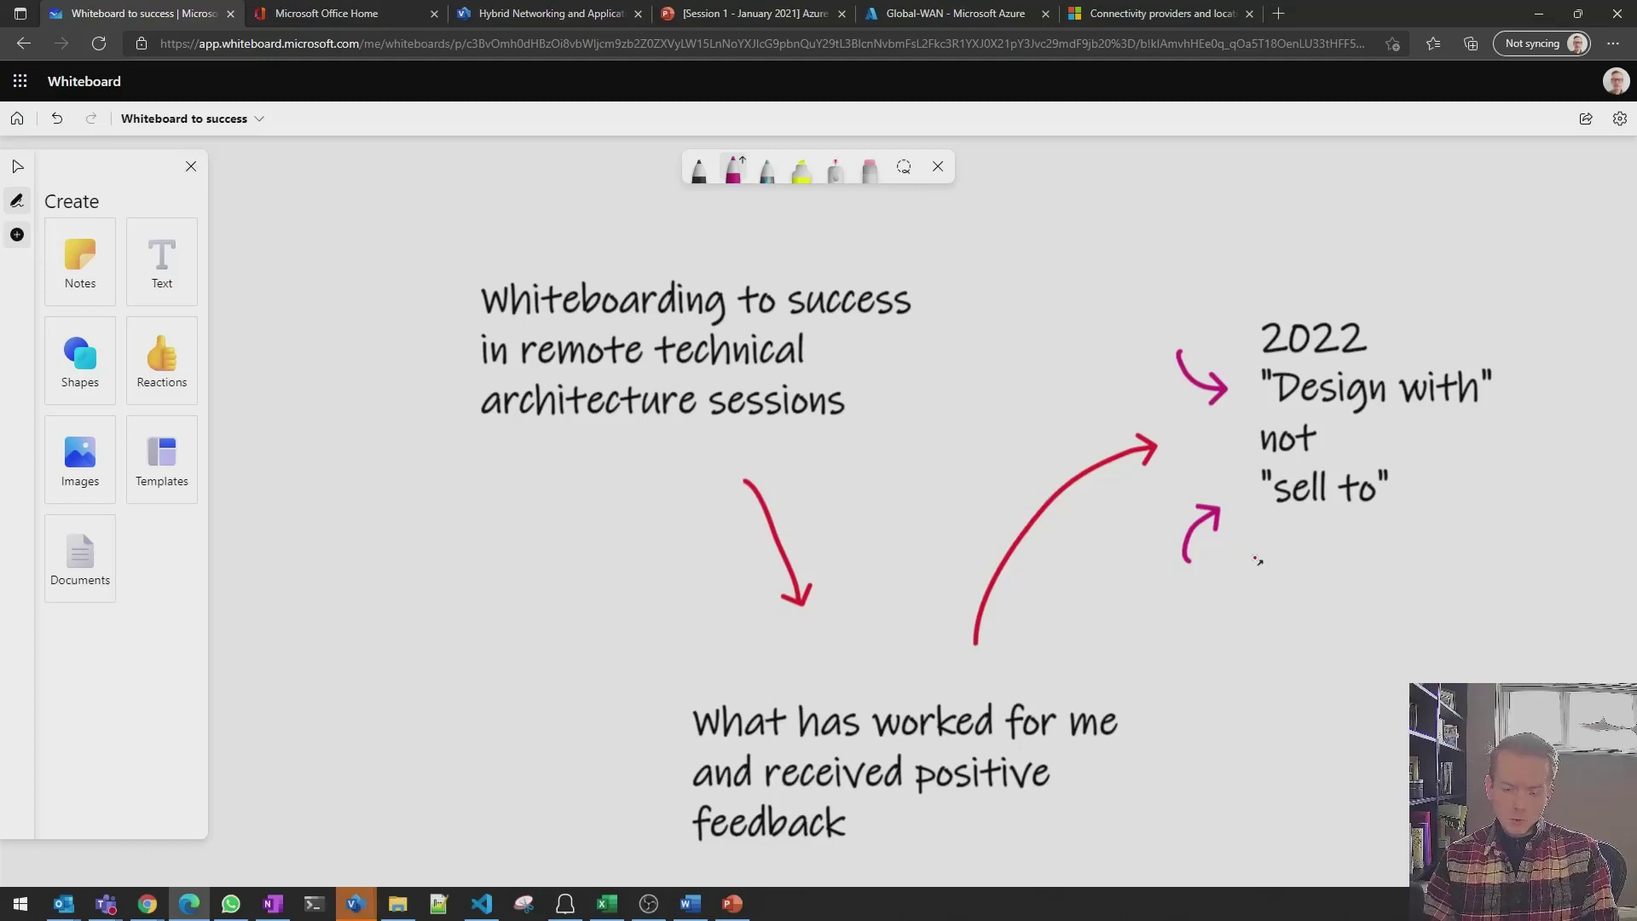
{"action": "left_click_drag", "start_coordinate": [1258, 560], "coordinate": [635, 567]}
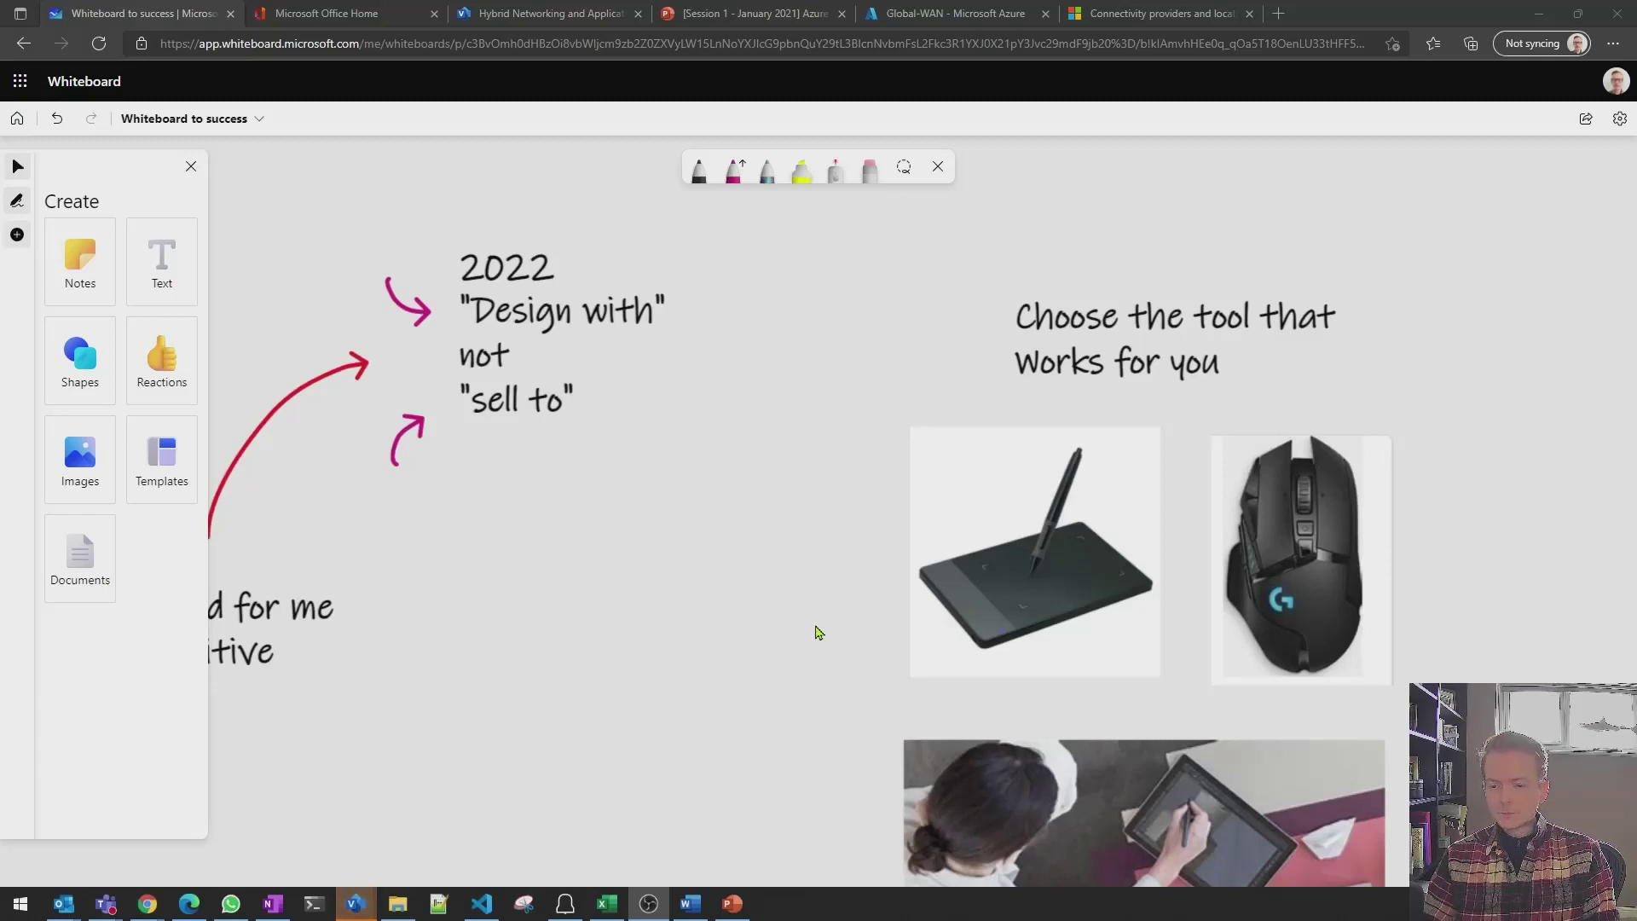
In black ink, circle the drawing tablet image and ring the tablet in the photo beneath it
{"action": "scroll", "coordinate": [817, 633], "scroll_direction": "down", "scroll_amount": 1}
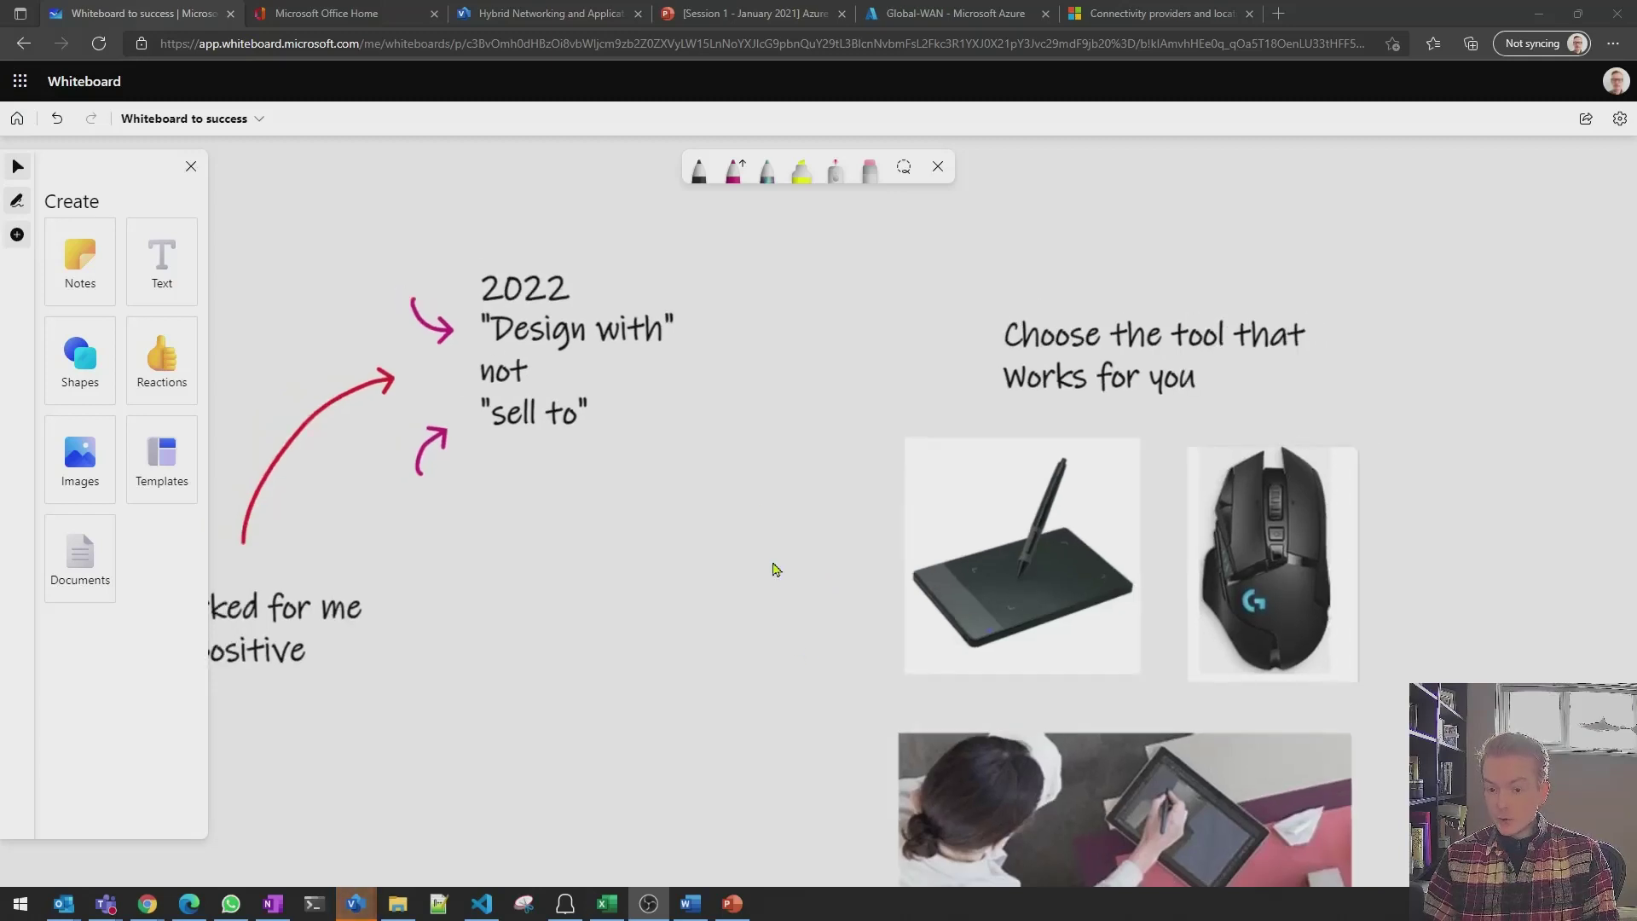
{"action": "left_click", "coordinate": [18, 179]}
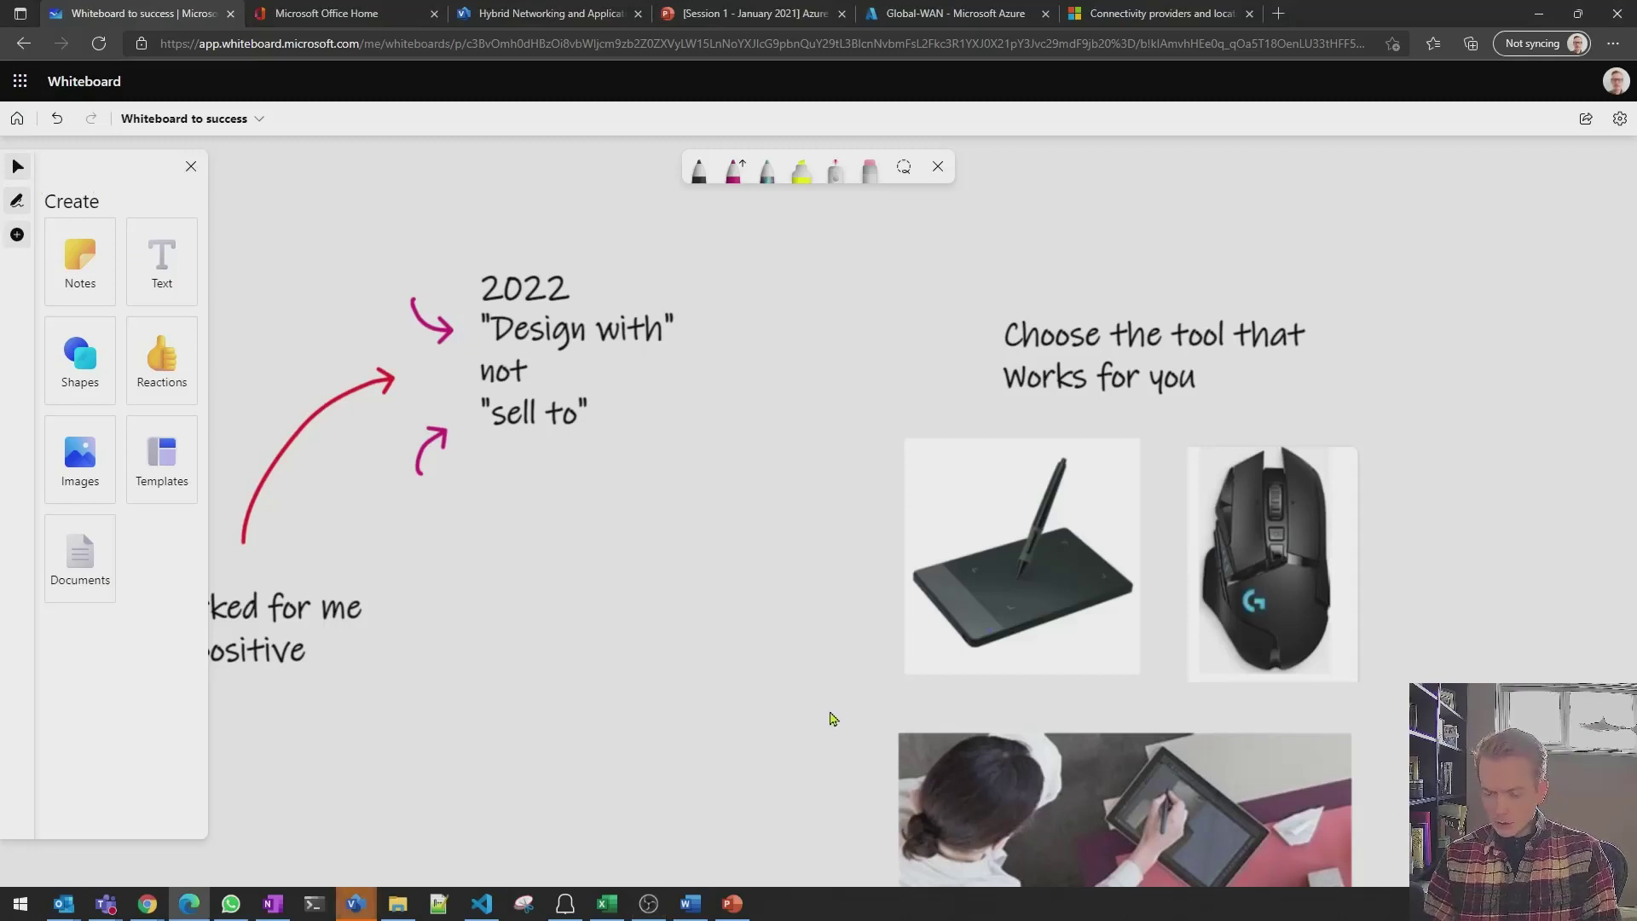
{"action": "left_click", "coordinate": [699, 168]}
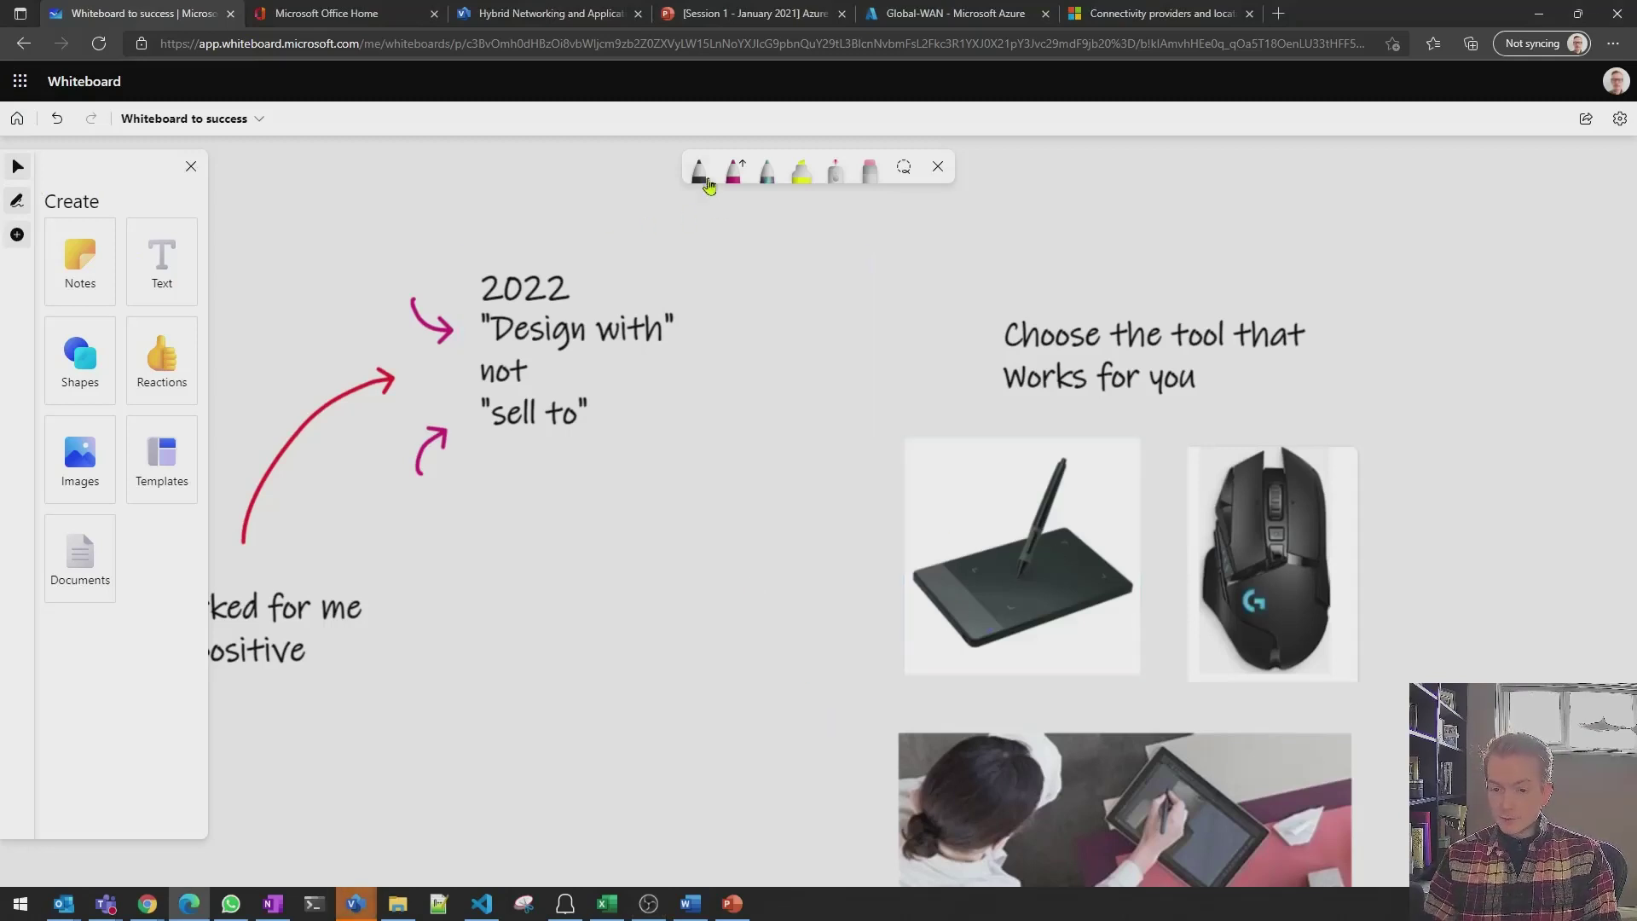
{"action": "mouse_move", "coordinate": [1037, 474]}
{"action": "left_mouse_down"}
{"action": "mouse_move", "coordinate": [959, 605]}
{"action": "mouse_move", "coordinate": [1054, 483]}
{"action": "left_mouse_up"}
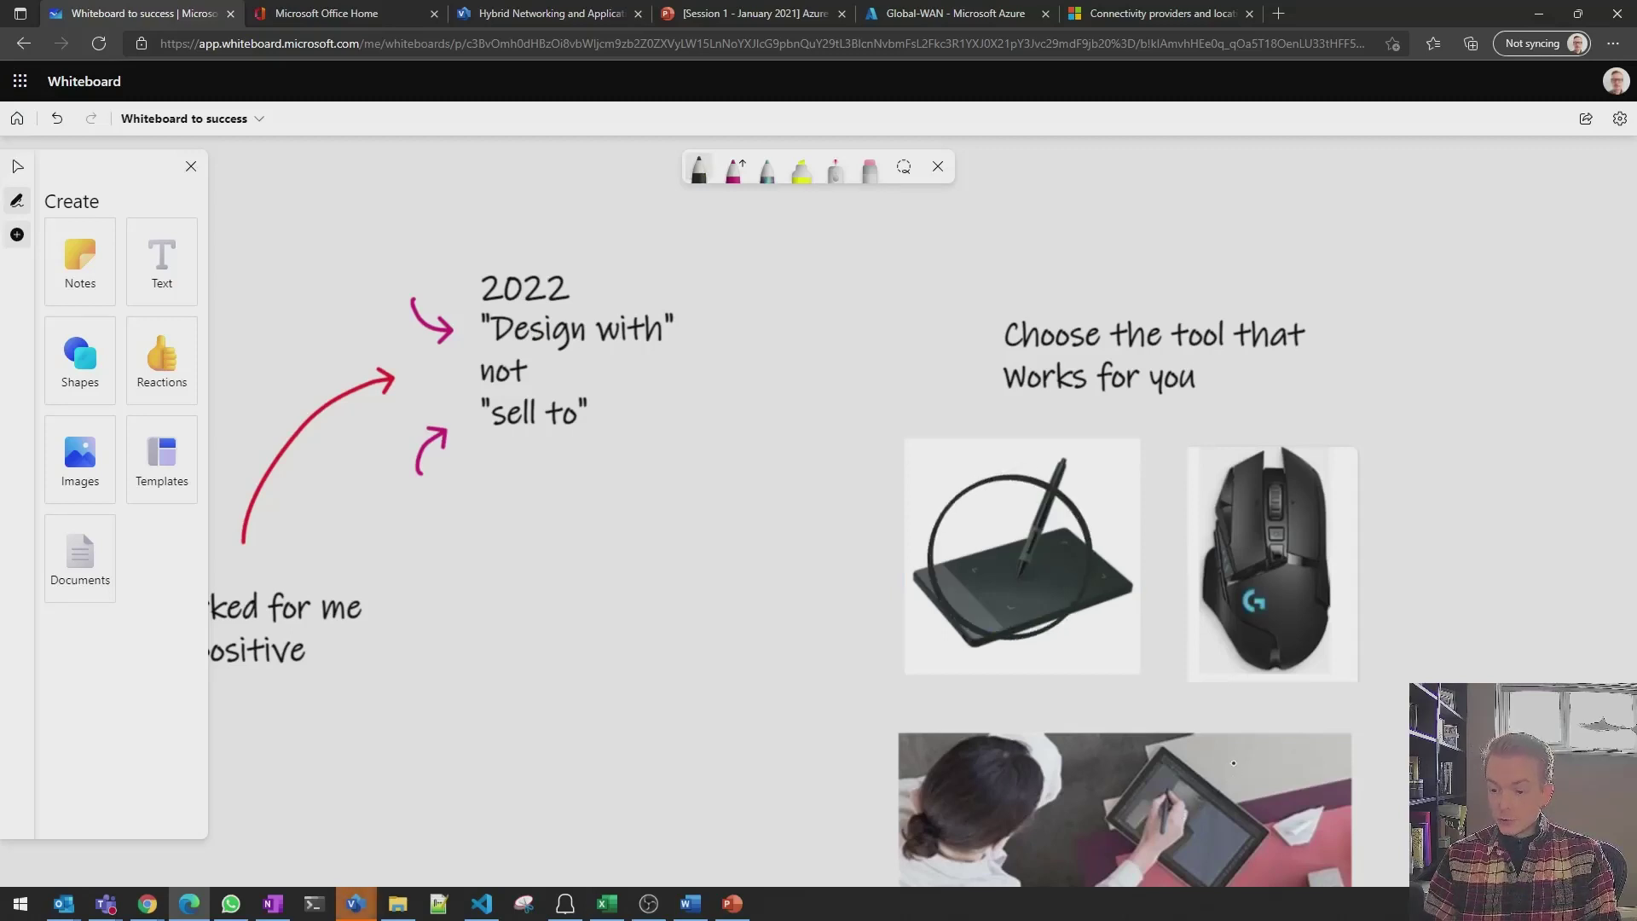
{"action": "mouse_move", "coordinate": [1228, 754]}
{"action": "left_mouse_down"}
{"action": "mouse_move", "coordinate": [1074, 852]}
{"action": "mouse_move", "coordinate": [1287, 784]}
{"action": "mouse_move", "coordinate": [1194, 748]}
{"action": "left_mouse_up"}
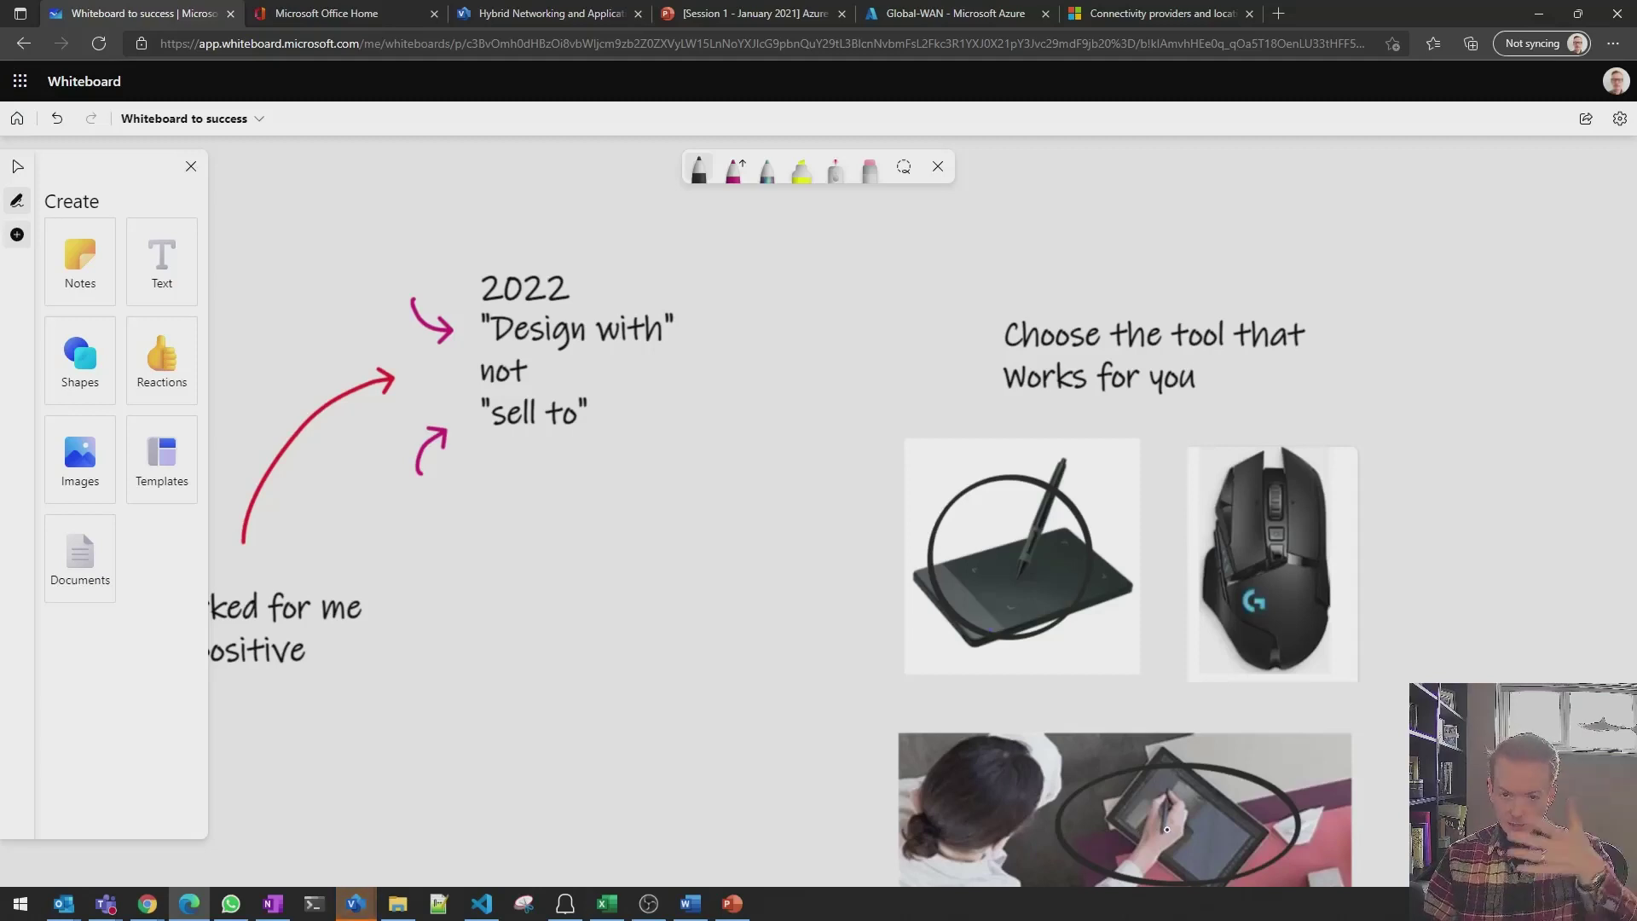
Pan to the arena column and circle the gaming mouse image in black ink
{"action": "left_click", "coordinate": [17, 166]}
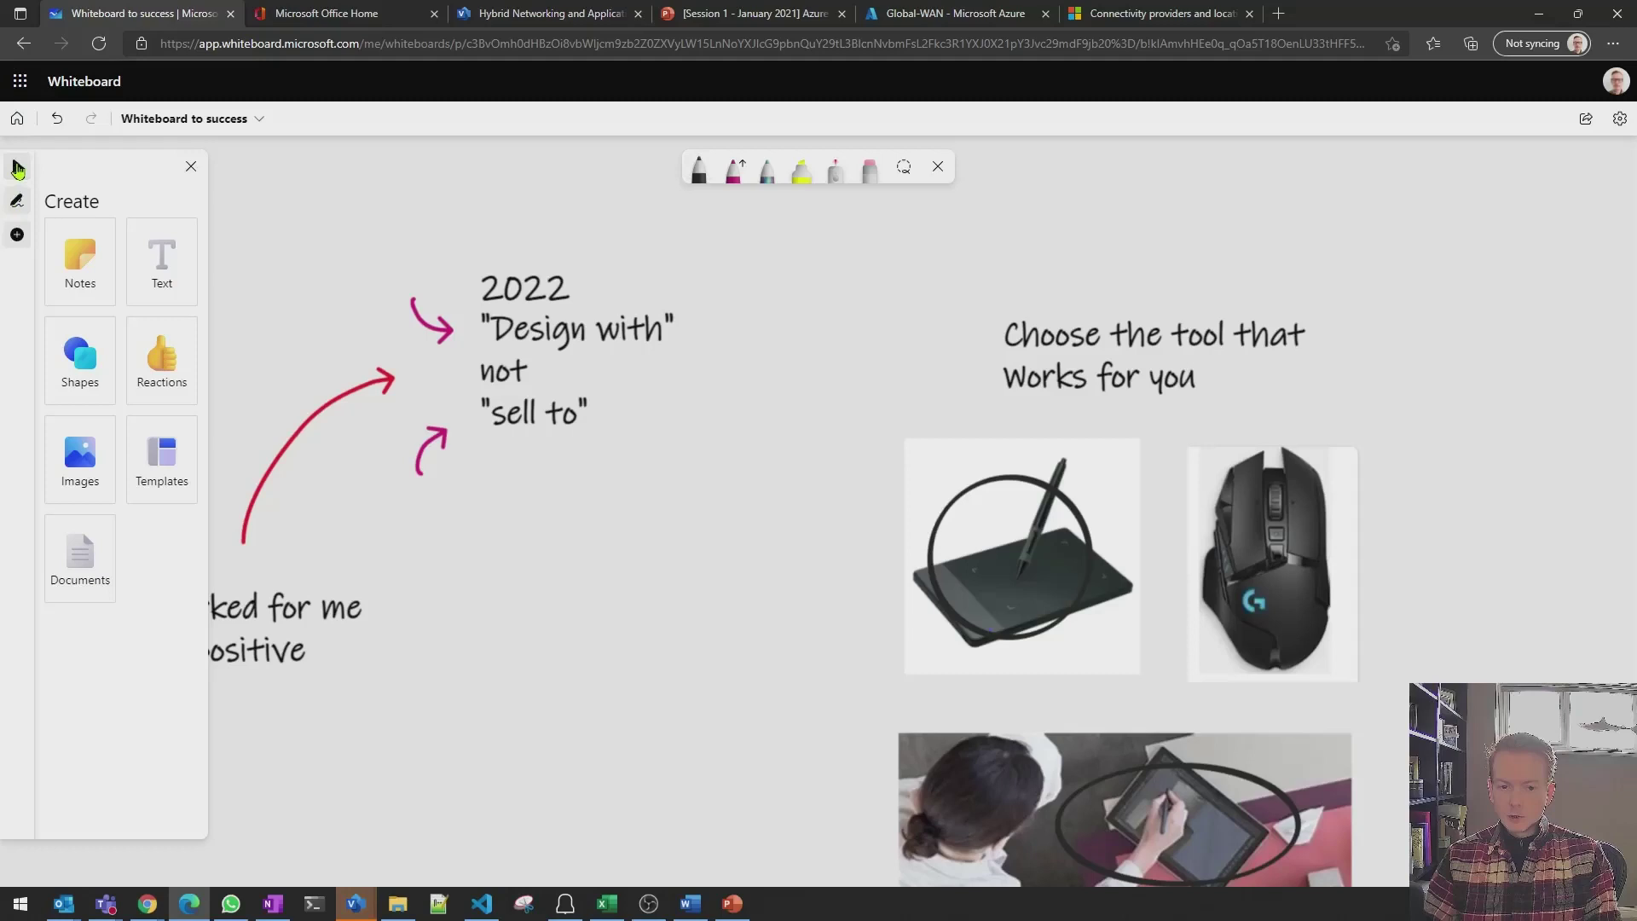
{"action": "left_click_drag", "start_coordinate": [817, 722], "coordinate": [628, 585]}
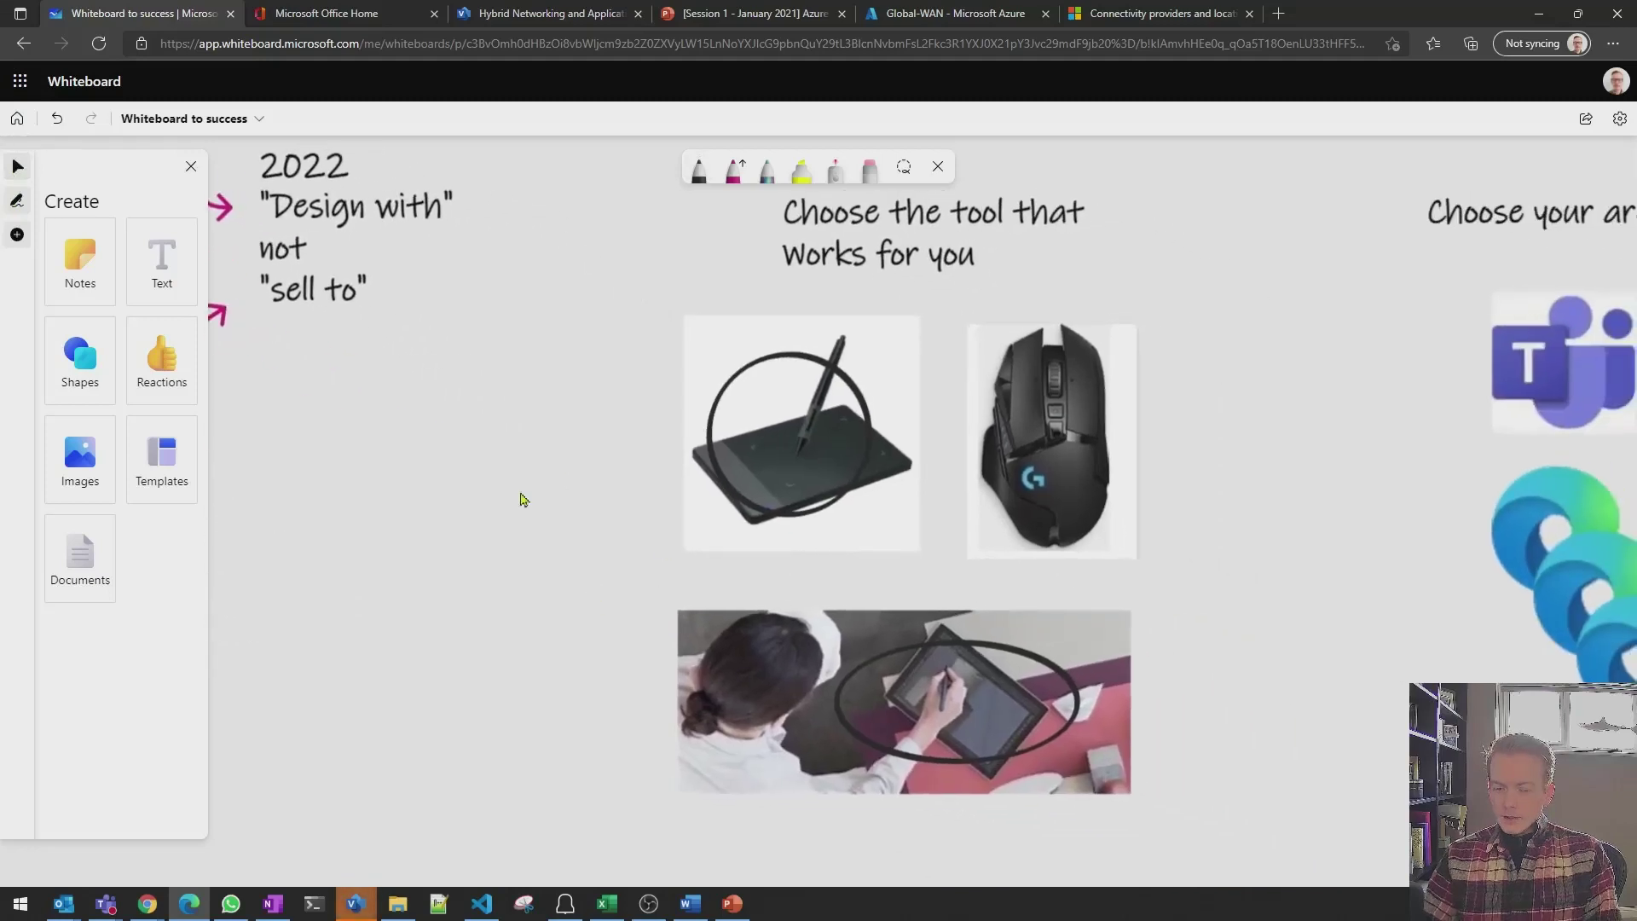
{"action": "left_click", "coordinate": [701, 170]}
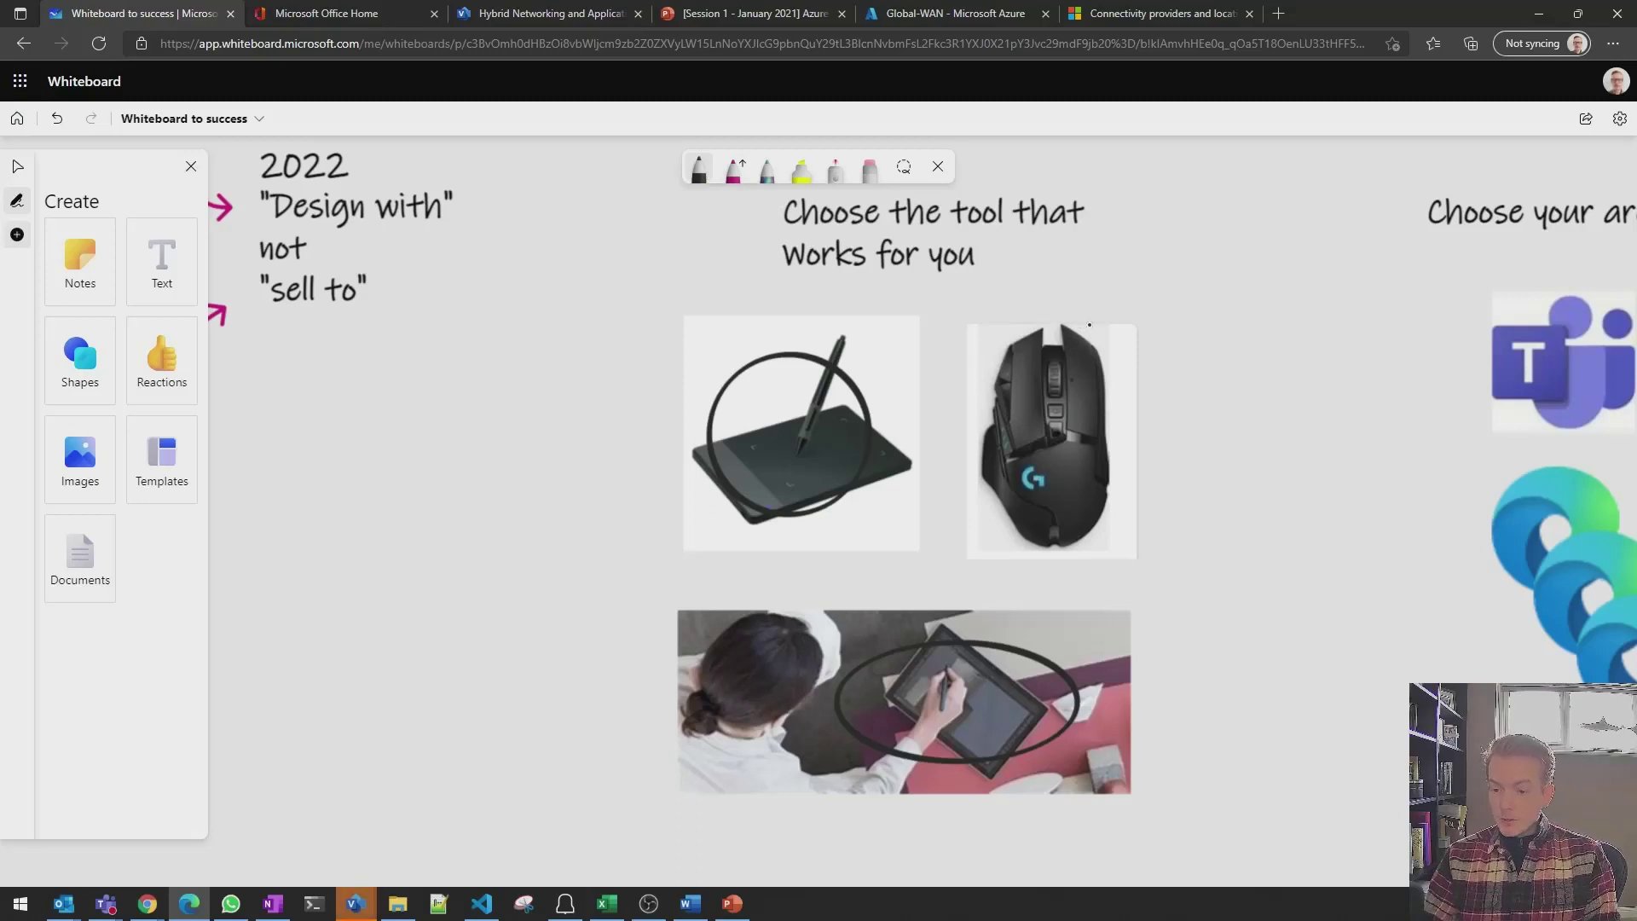
{"action": "mouse_move", "coordinate": [1105, 317]}
{"action": "left_mouse_down"}
{"action": "mouse_move", "coordinate": [1066, 314]}
{"action": "mouse_move", "coordinate": [1132, 483]}
{"action": "mouse_move", "coordinate": [1100, 317]}
{"action": "left_mouse_up"}
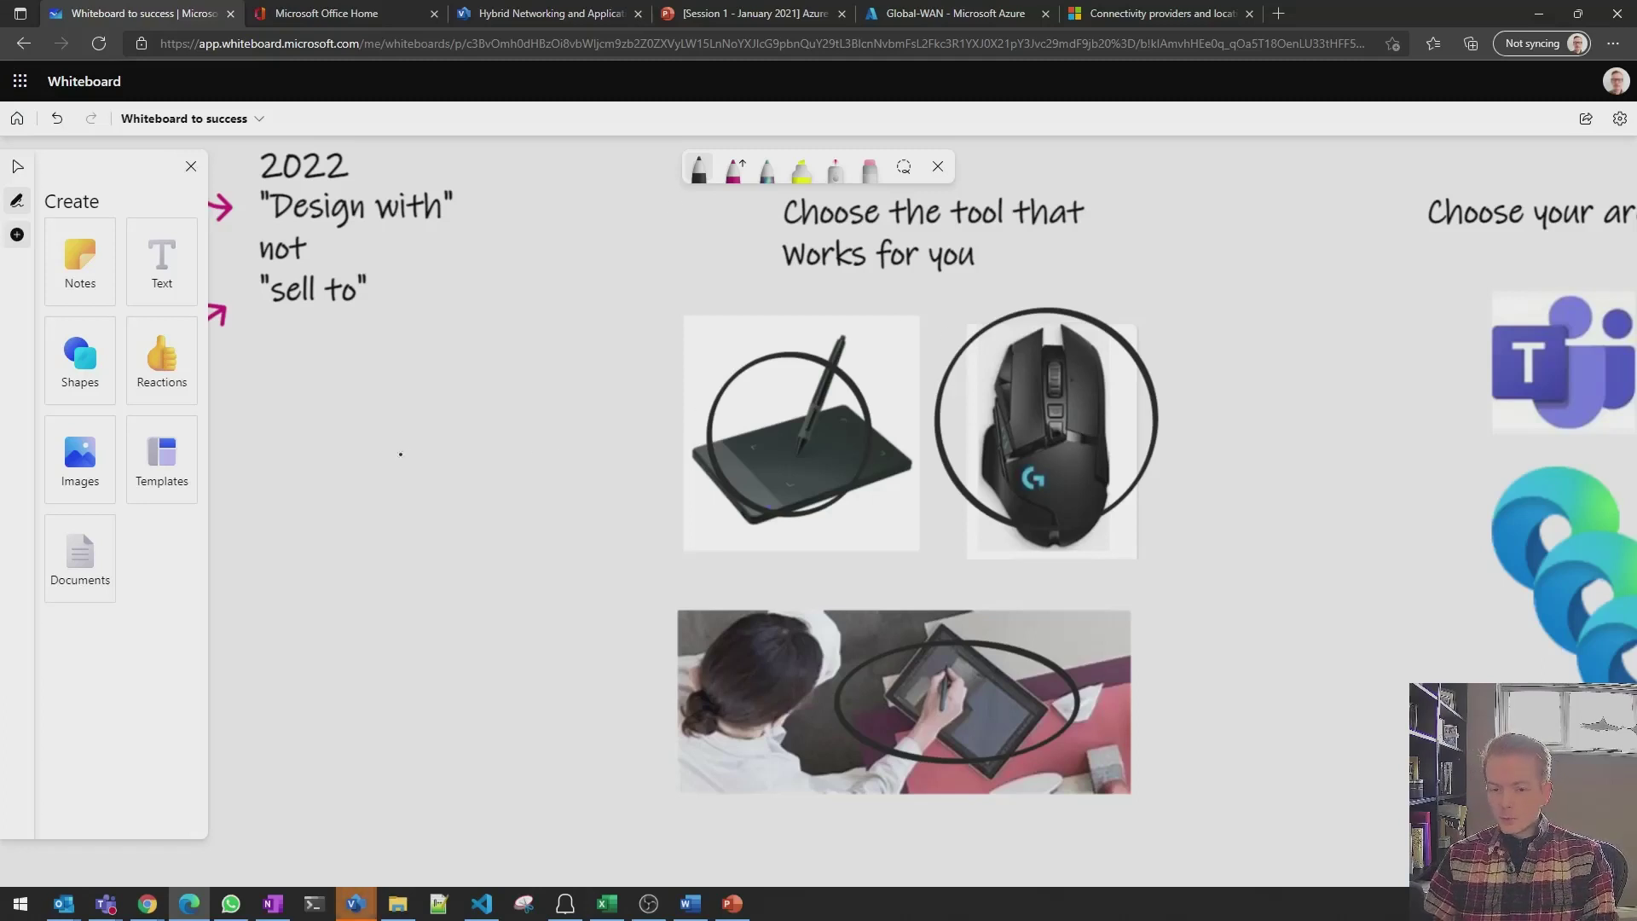
Sketch a square and a triangle below it in the empty space on the left
{"action": "mouse_move", "coordinate": [402, 453]}
{"action": "left_mouse_down"}
{"action": "mouse_move", "coordinate": [442, 452]}
{"action": "mouse_move", "coordinate": [562, 550]}
{"action": "mouse_move", "coordinate": [398, 611]}
{"action": "mouse_move", "coordinate": [398, 452]}
{"action": "left_mouse_up"}
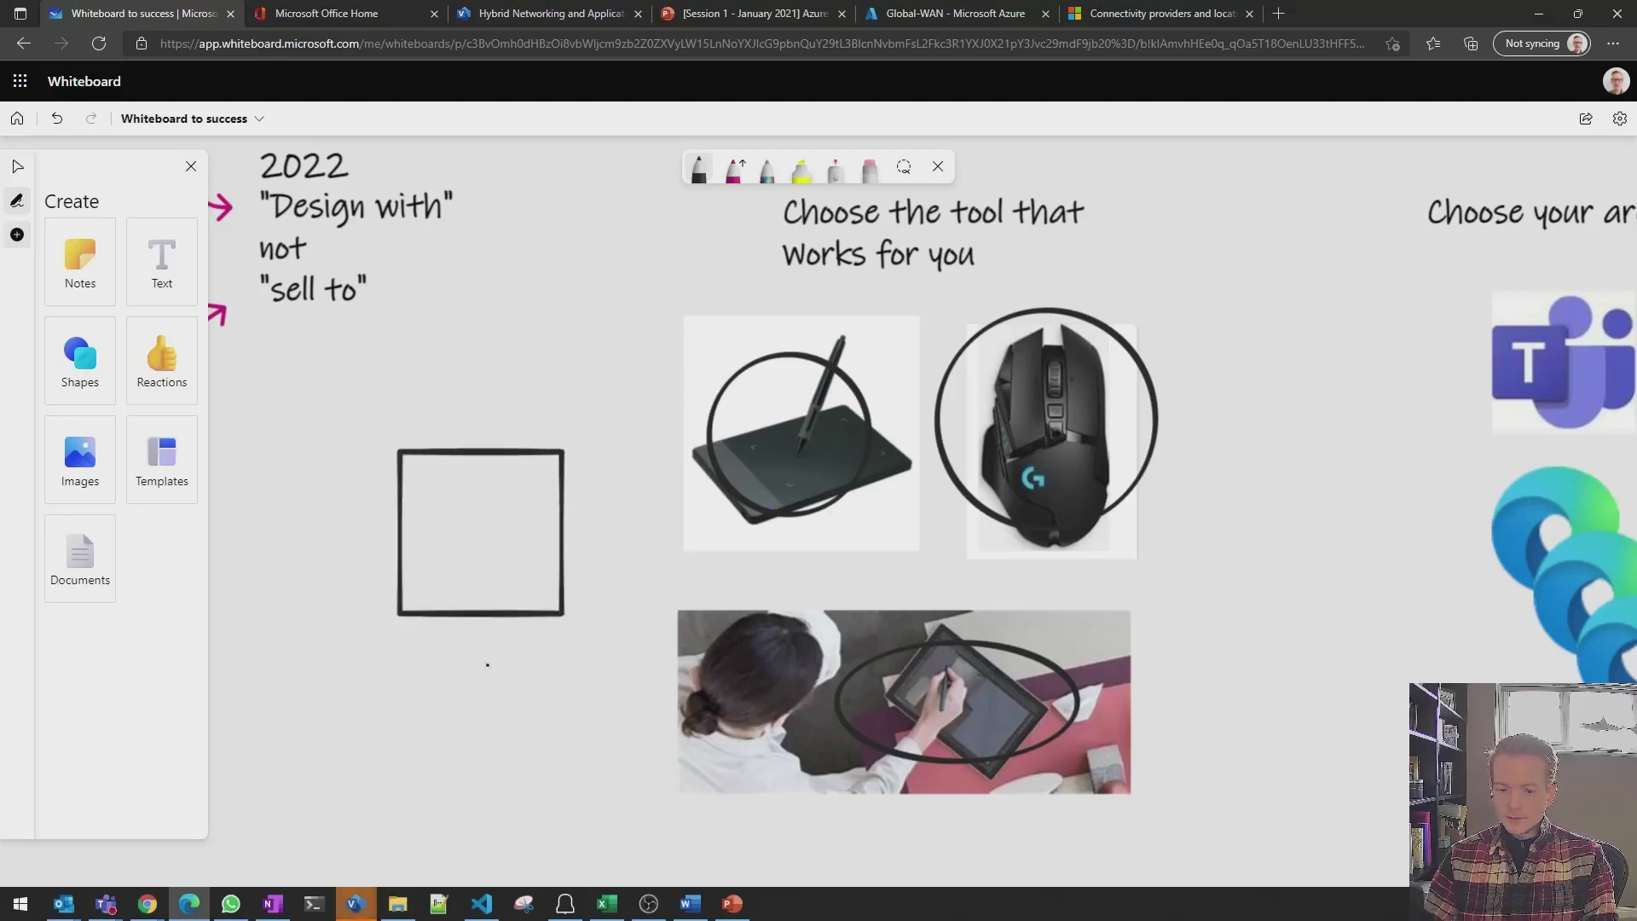
{"action": "mouse_move", "coordinate": [488, 665]}
{"action": "left_mouse_down"}
{"action": "mouse_move", "coordinate": [388, 752]}
{"action": "mouse_move", "coordinate": [486, 666]}
{"action": "left_mouse_up"}
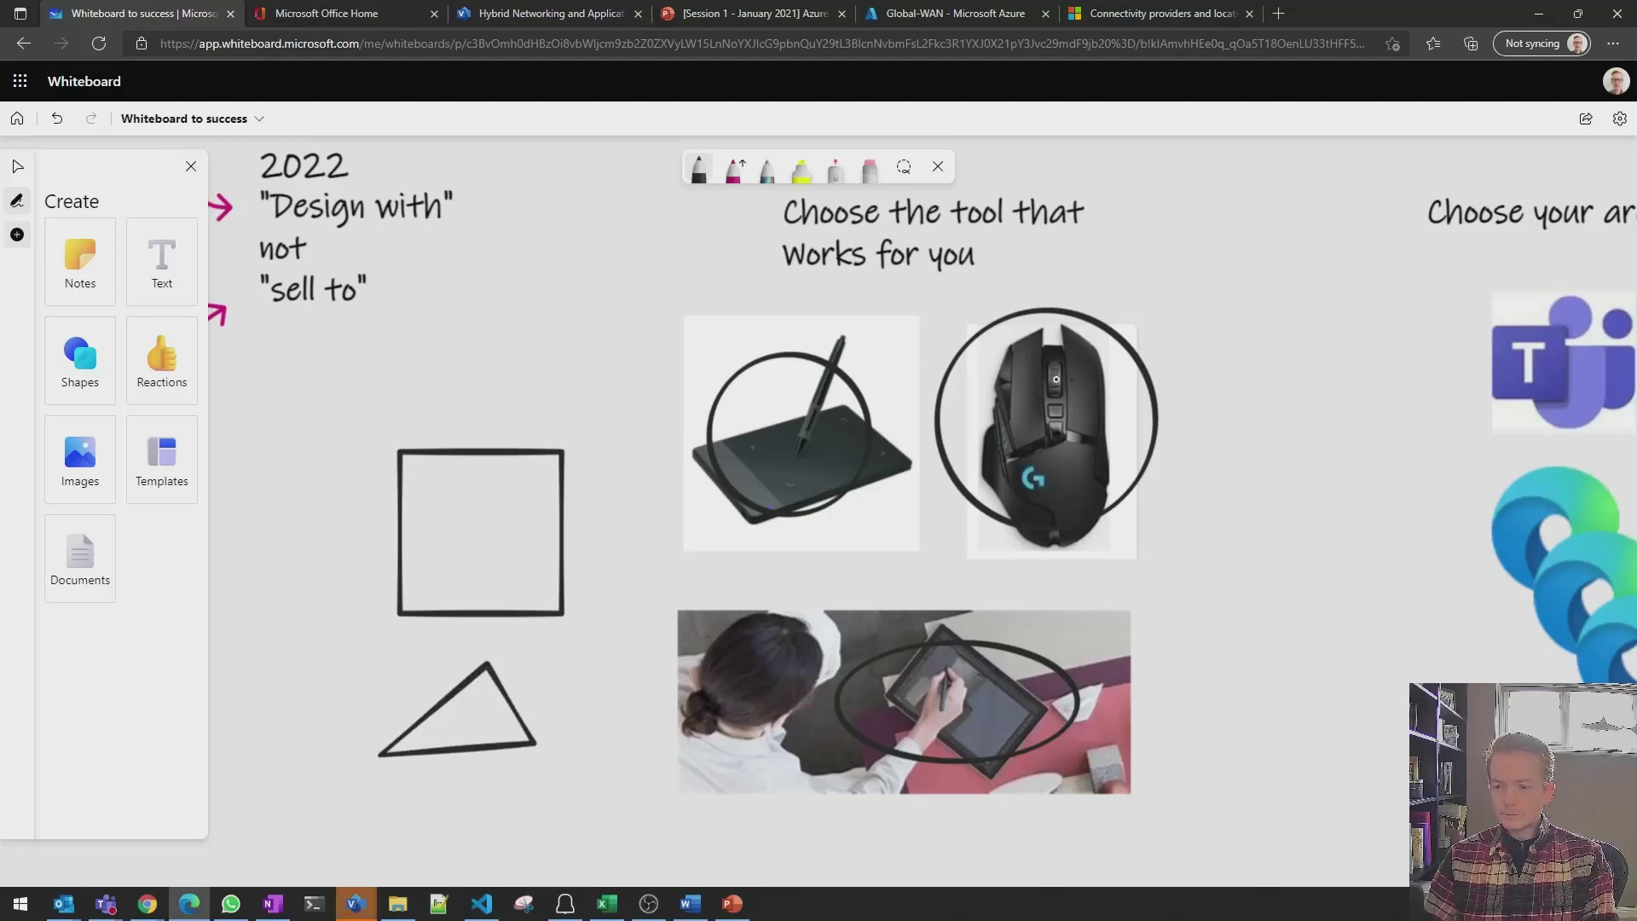
{"action": "left_click", "coordinate": [17, 166]}
Pan to Choose your arena and draw magenta arrows at the top, middle and bottom Edge logos
{"action": "left_click_drag", "start_coordinate": [1290, 471], "coordinate": [811, 523]}
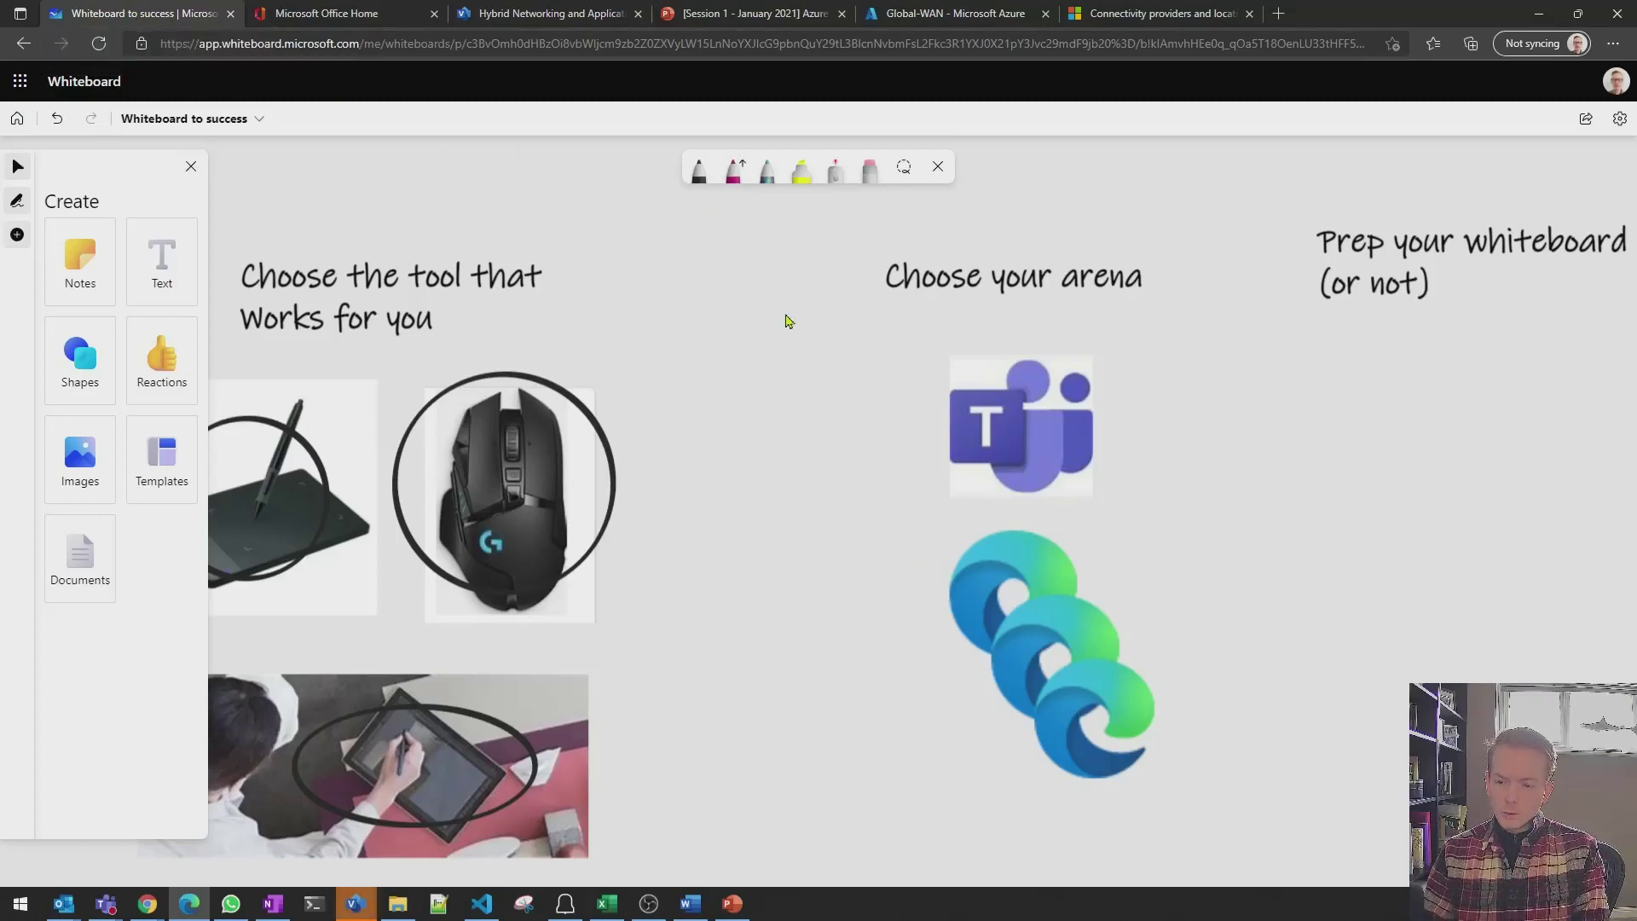
{"action": "left_click", "coordinate": [733, 172]}
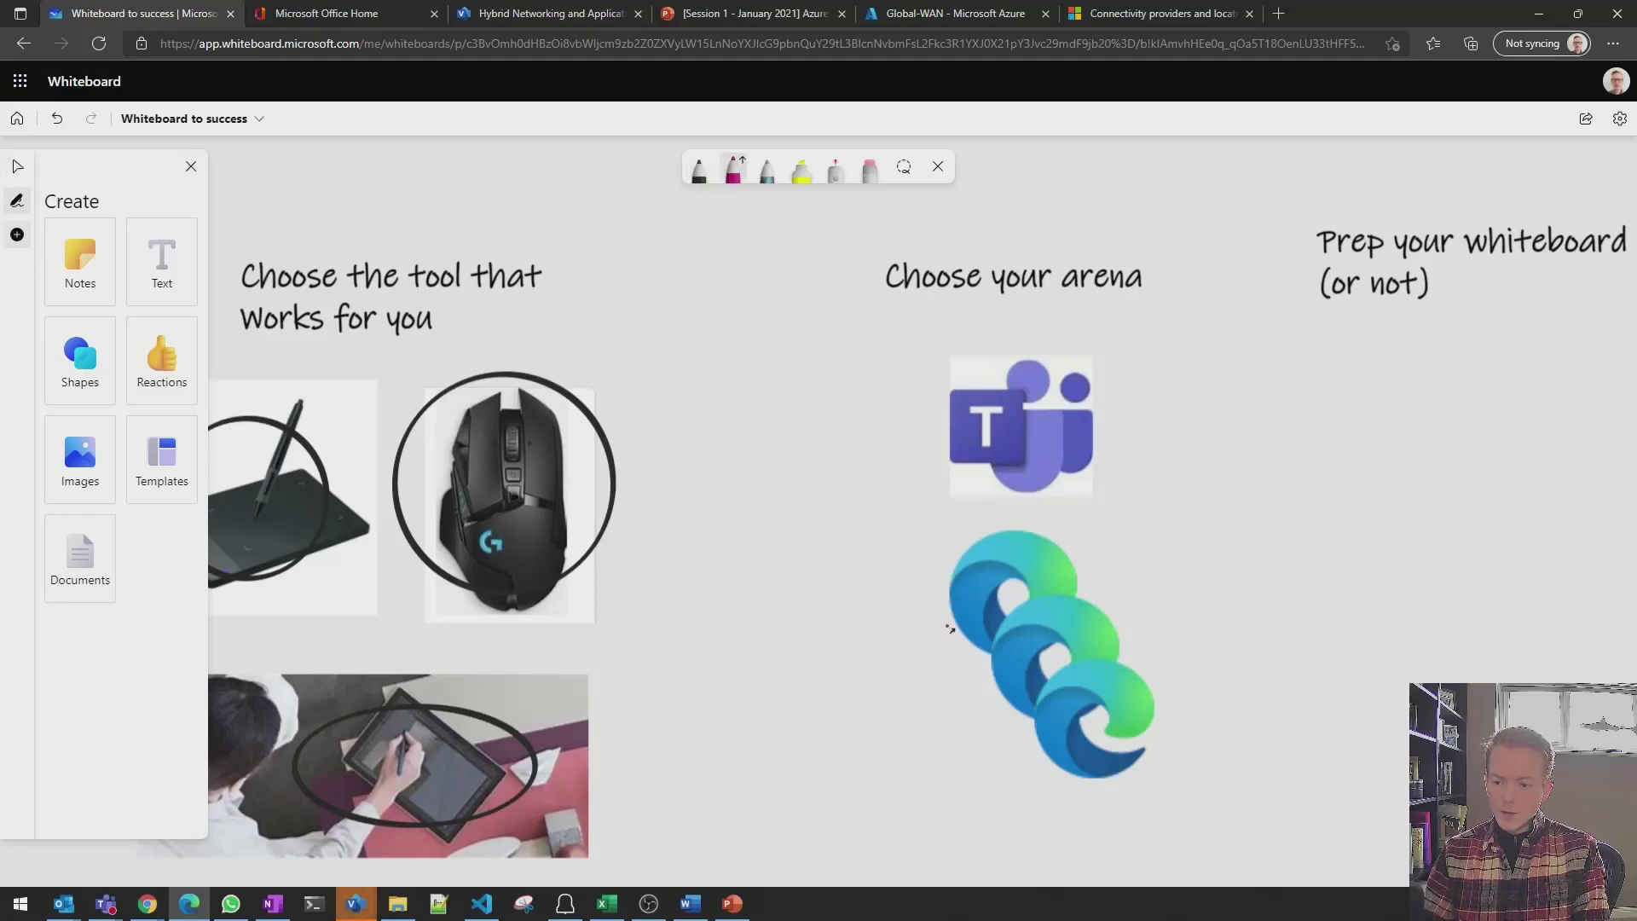
{"action": "left_click", "coordinate": [883, 574]}
{"action": "left_click_drag", "start_coordinate": [882, 576], "coordinate": [938, 579]}
{"action": "left_click_drag", "start_coordinate": [948, 673], "coordinate": [974, 675]}
{"action": "left_click_drag", "start_coordinate": [996, 740], "coordinate": [1016, 748]}
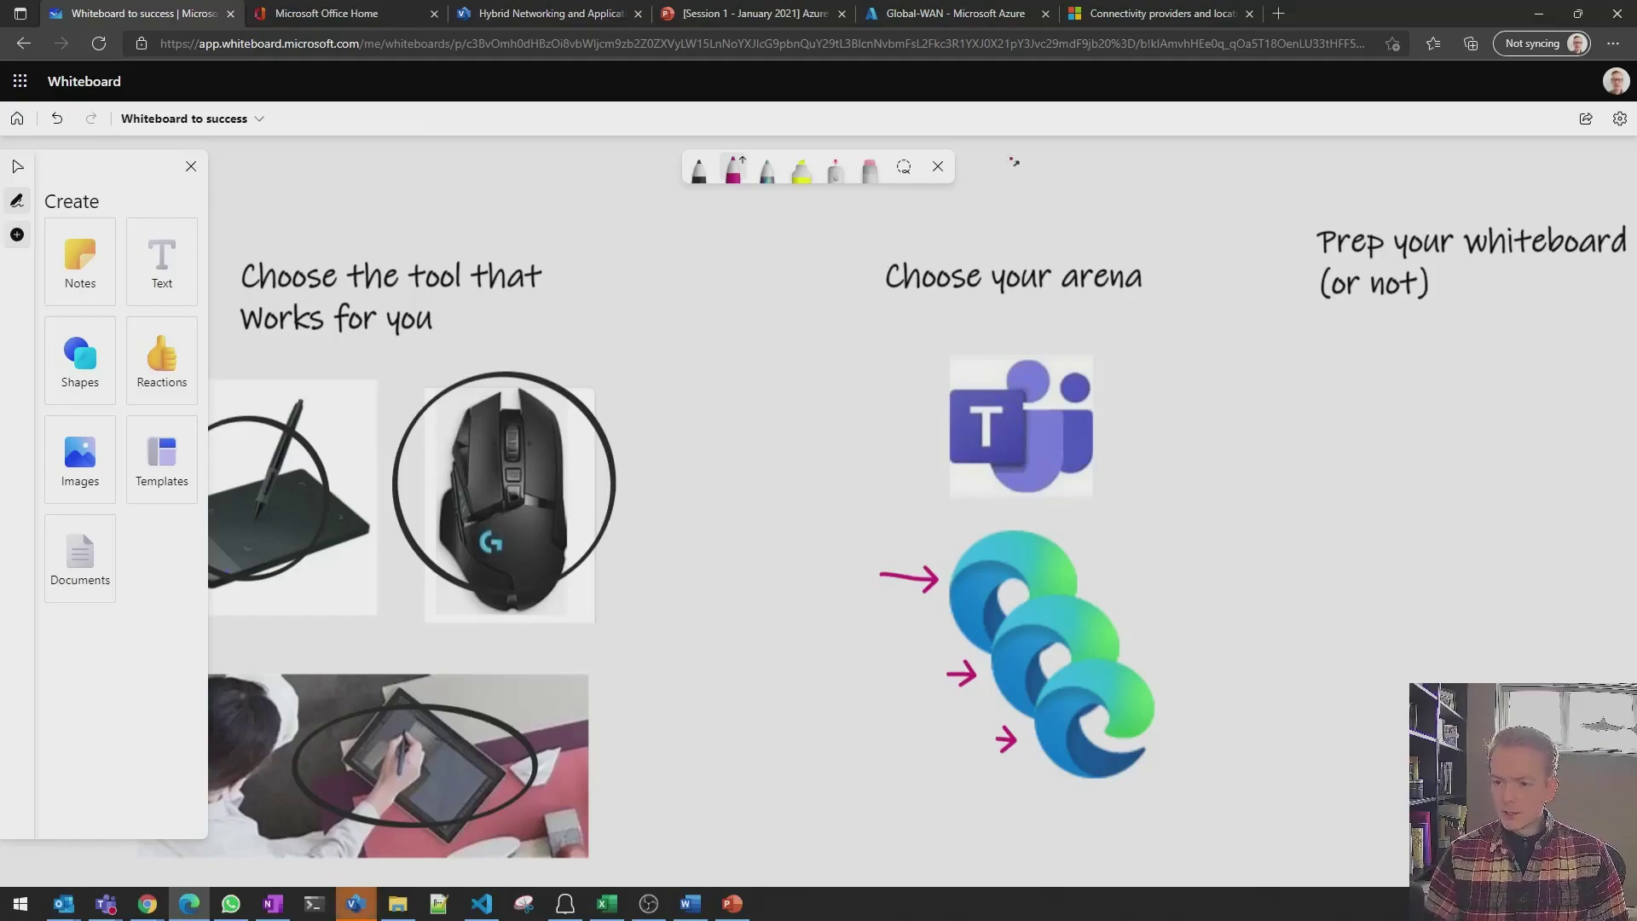
{"action": "left_click", "coordinate": [1139, 14]}
{"action": "scroll", "coordinate": [863, 462], "scroll_direction": "down", "scroll_amount": 2}
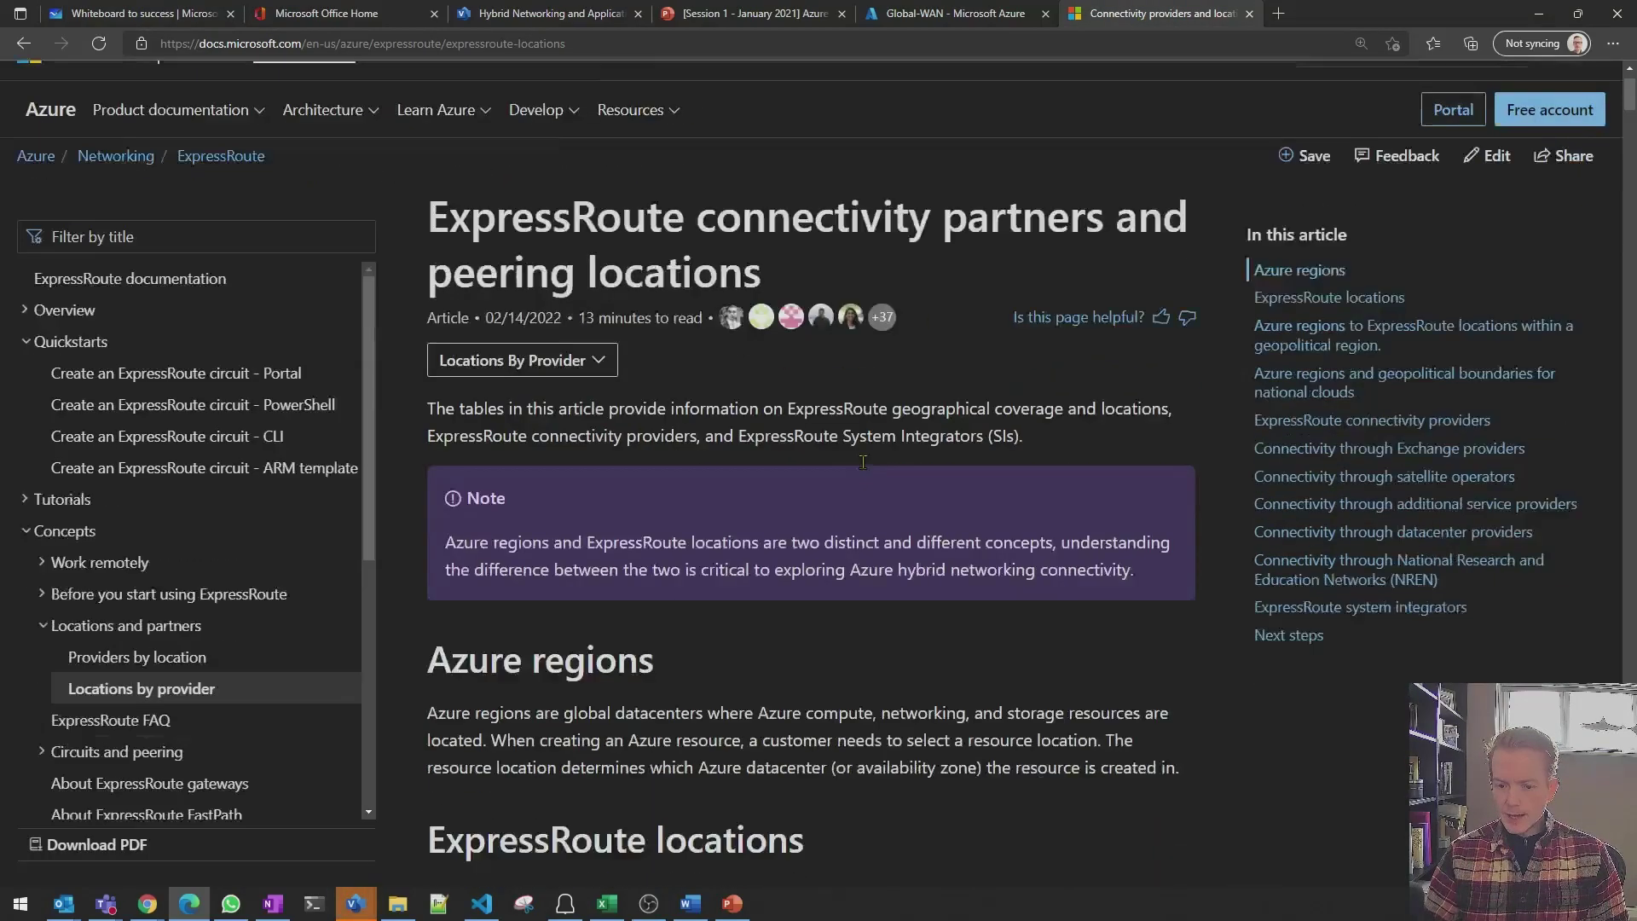
{"action": "scroll", "coordinate": [862, 462], "scroll_direction": "down", "scroll_amount": 10}
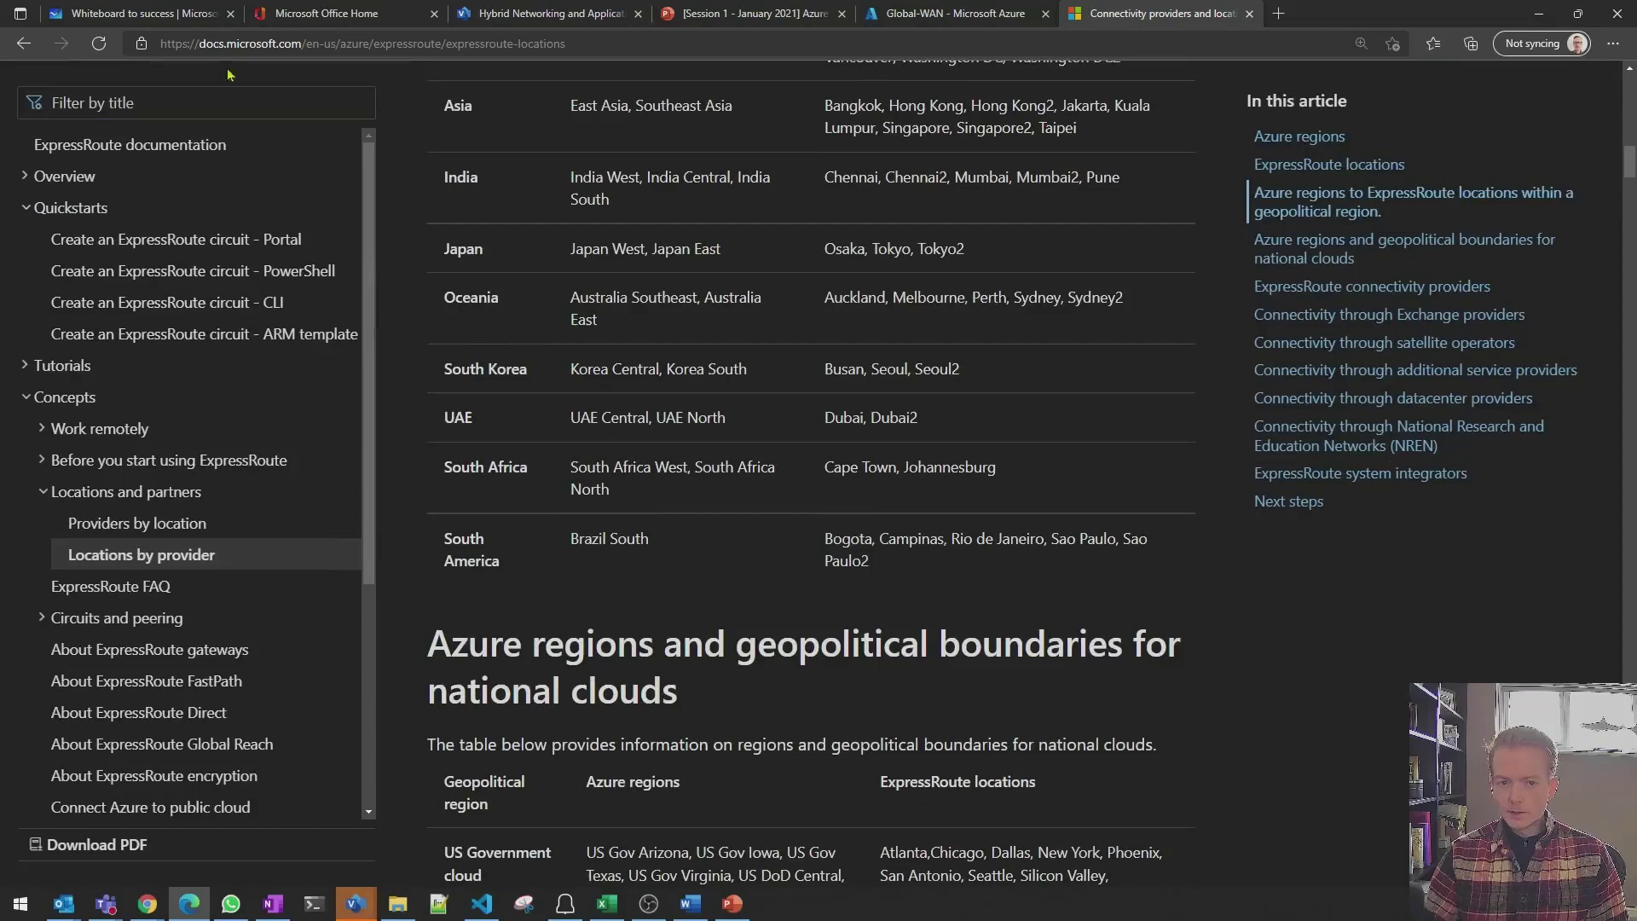
{"action": "left_click", "coordinate": [168, 15]}
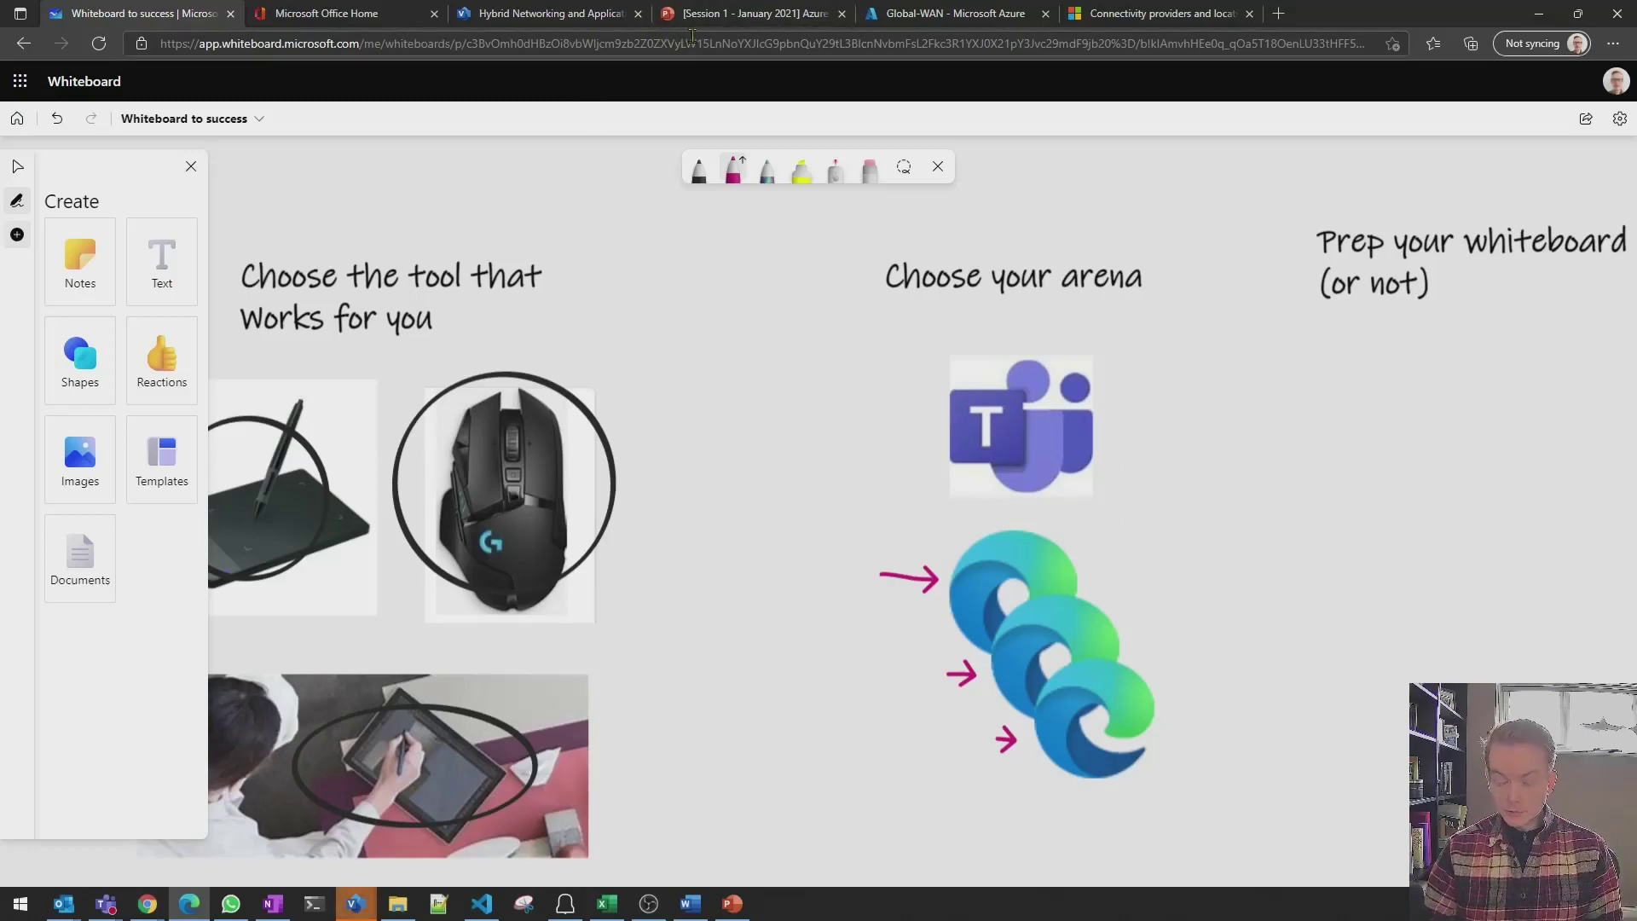
{"action": "left_click", "coordinate": [717, 14]}
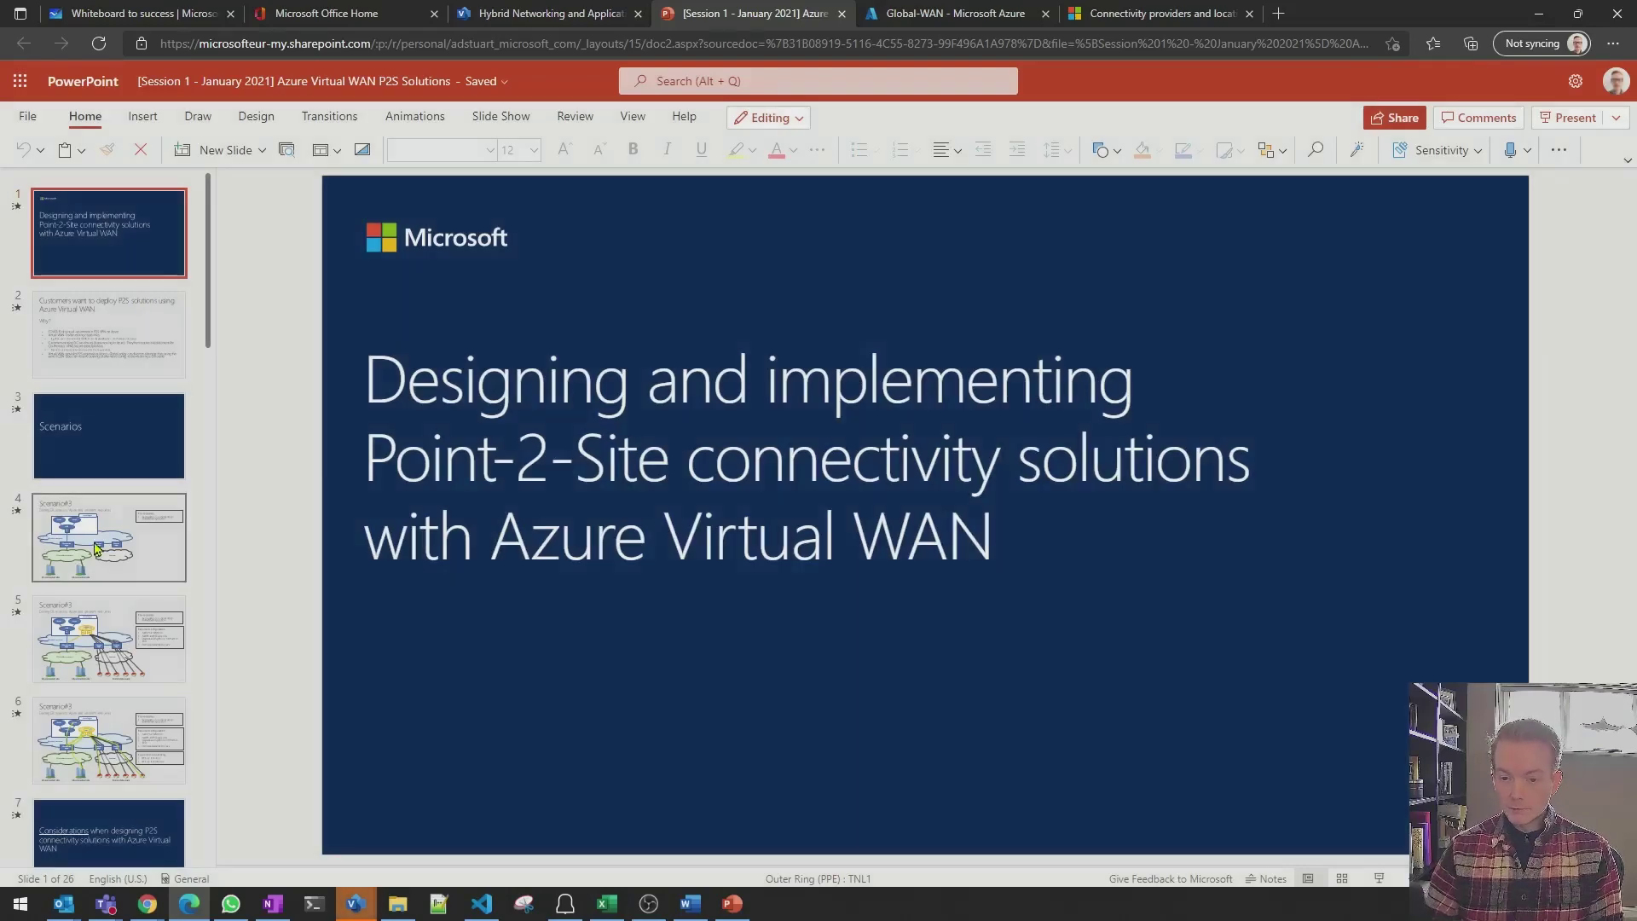
{"action": "left_click", "coordinate": [96, 549]}
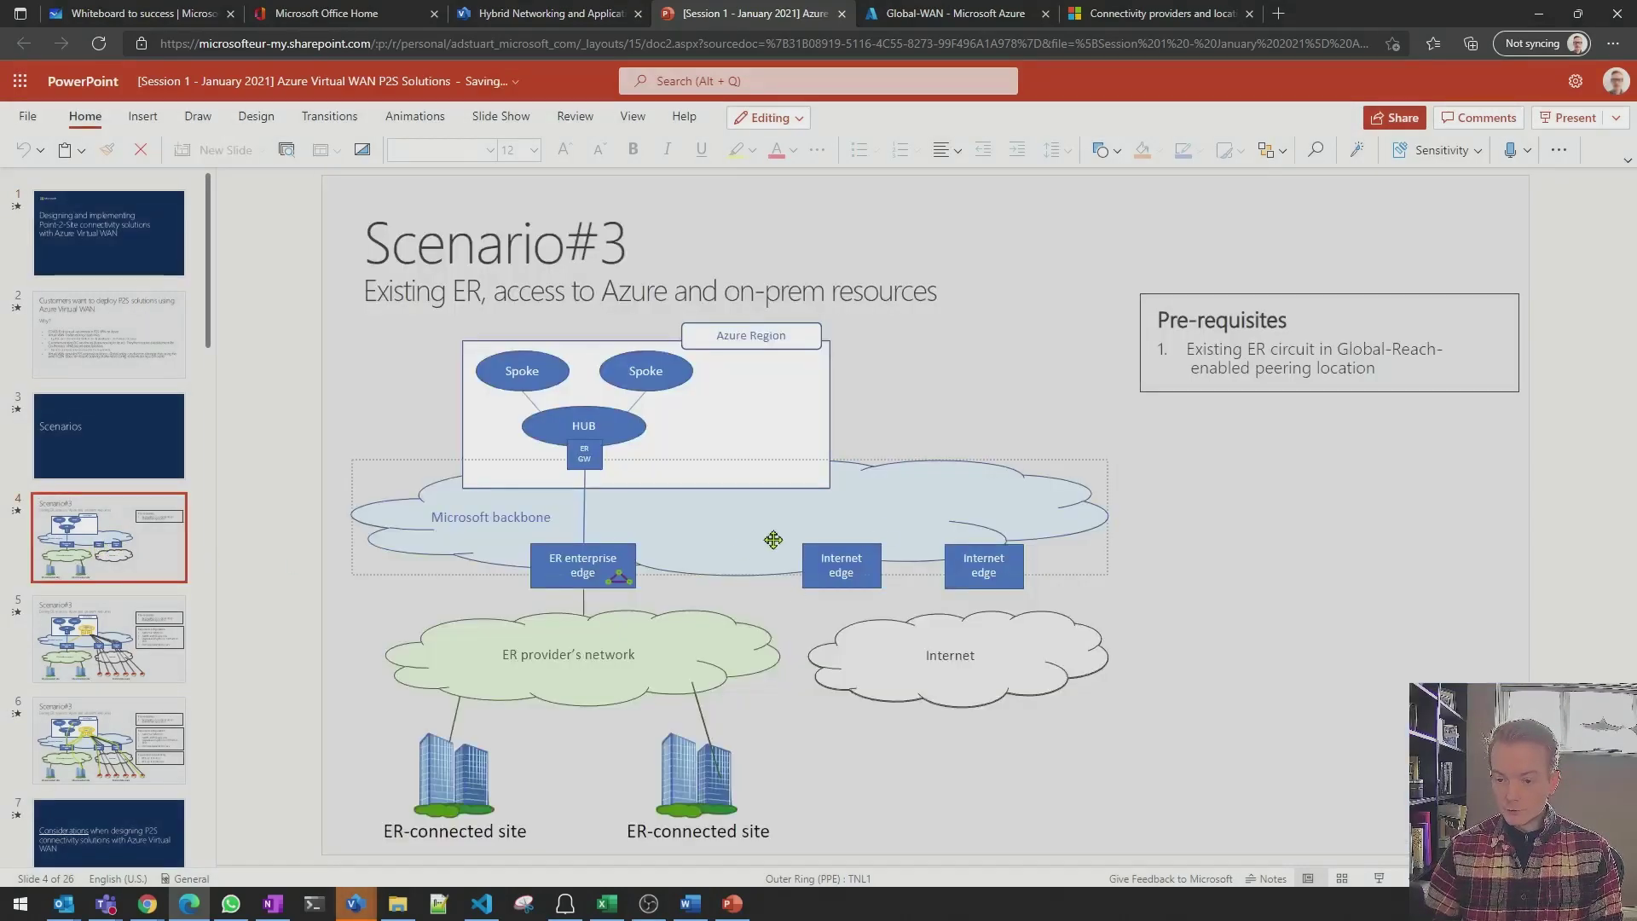
{"action": "left_click", "coordinate": [168, 11]}
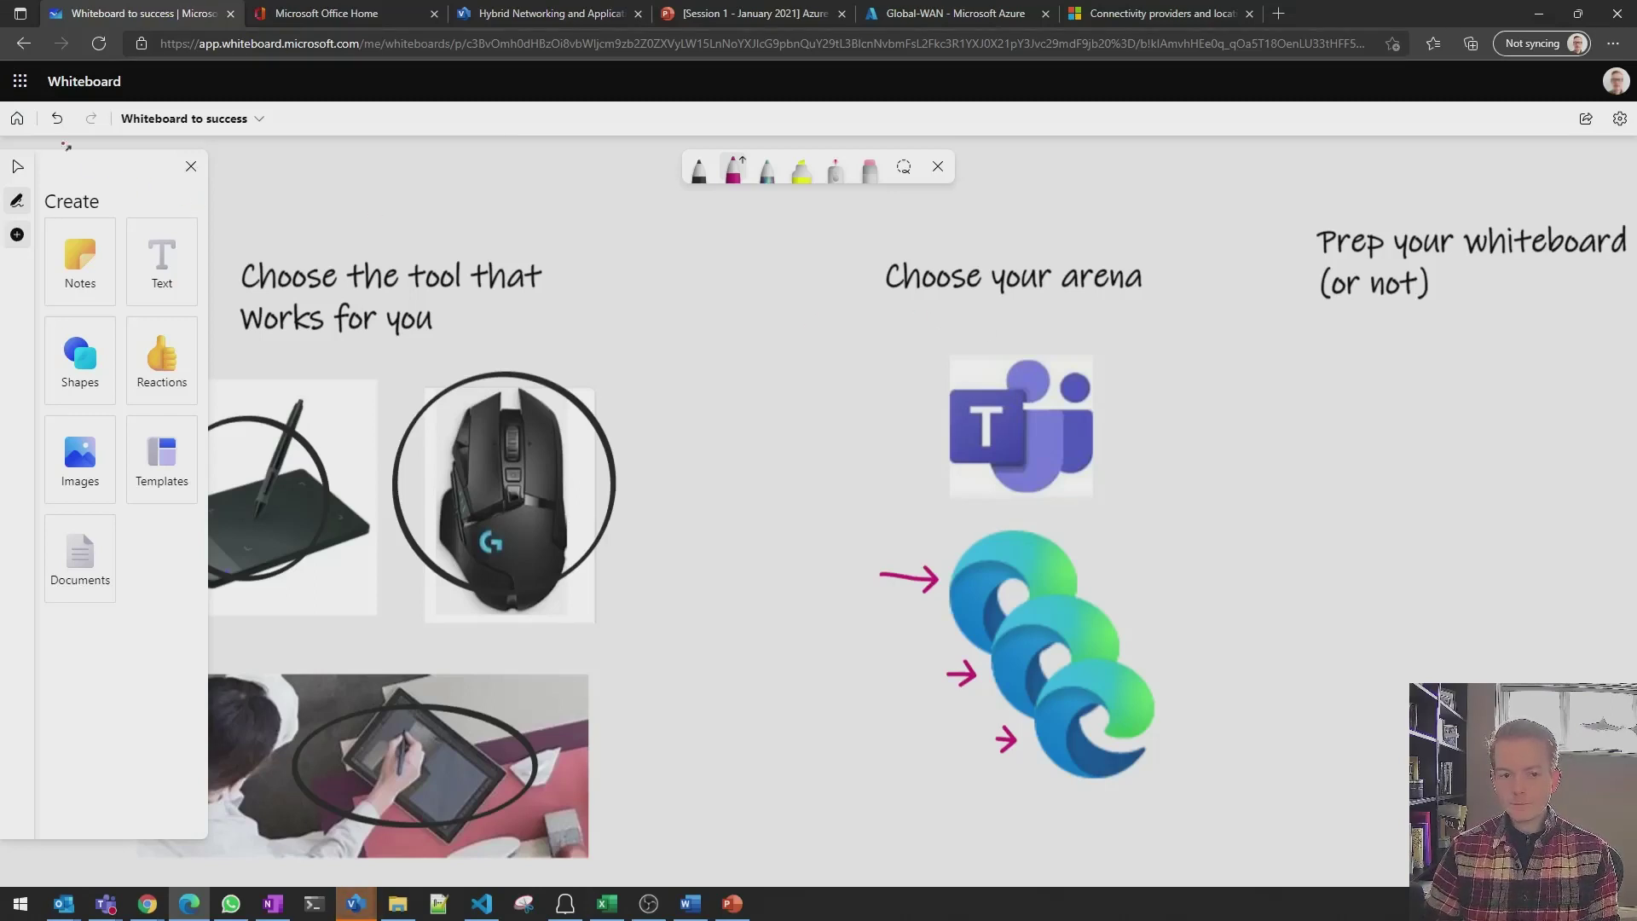
Pan left and draw a magenta arrow pointing at the "Prep your whiteboard (or not)" heading
{"action": "left_click", "coordinate": [17, 167]}
{"action": "left_click_drag", "start_coordinate": [1302, 507], "coordinate": [844, 566]}
{"action": "left_click", "coordinate": [732, 179]}
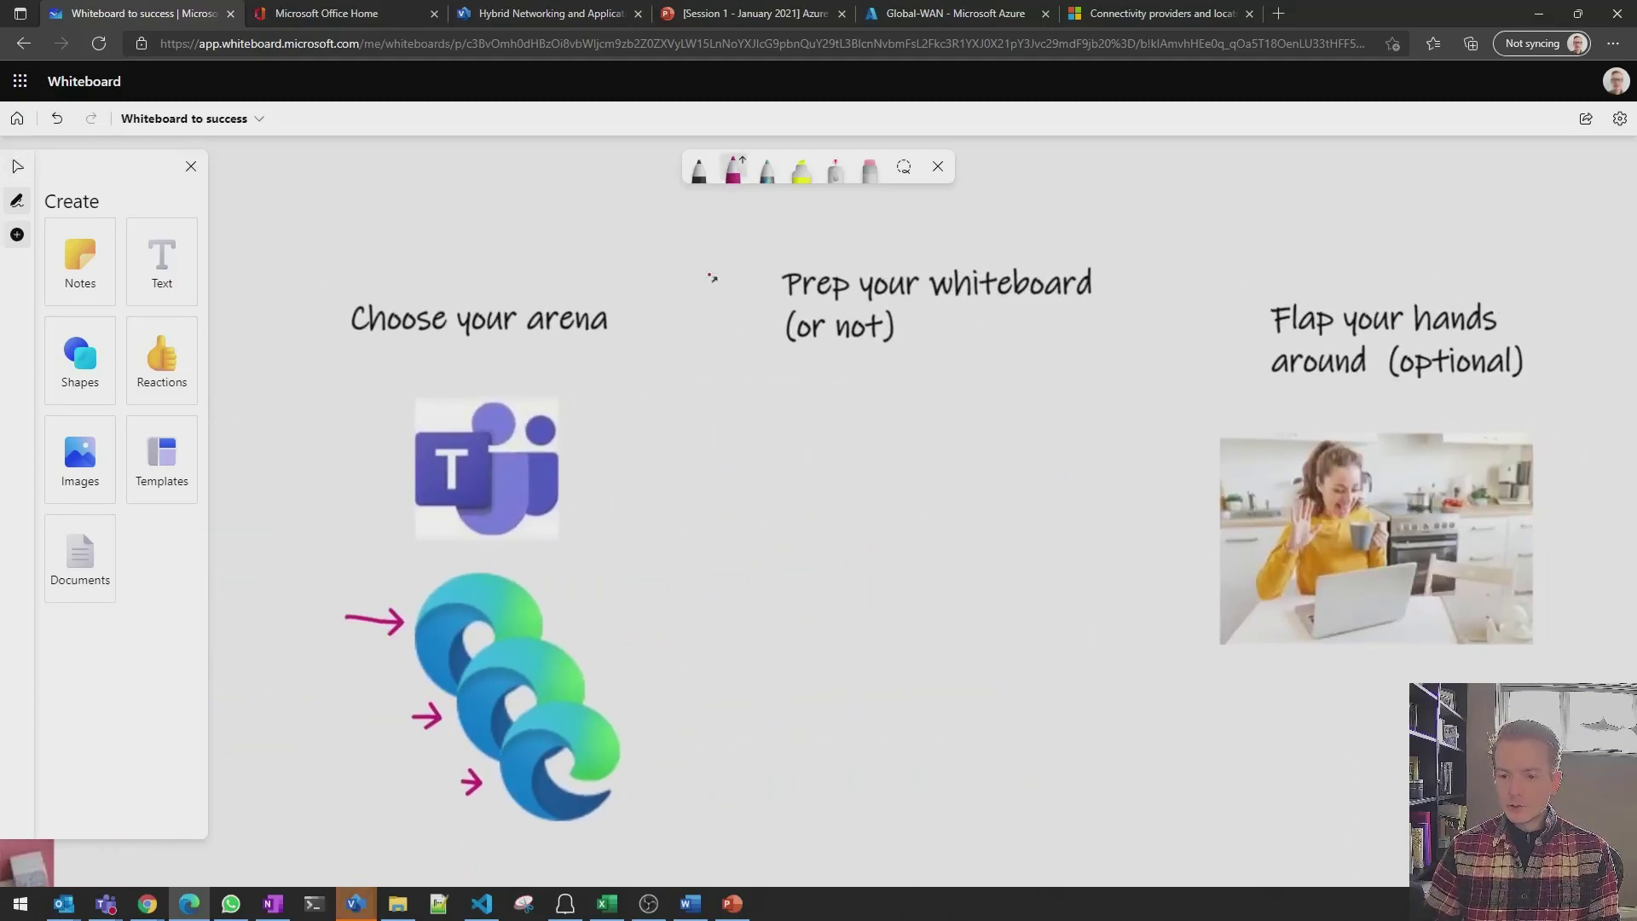
{"action": "left_click_drag", "start_coordinate": [708, 274], "coordinate": [755, 281]}
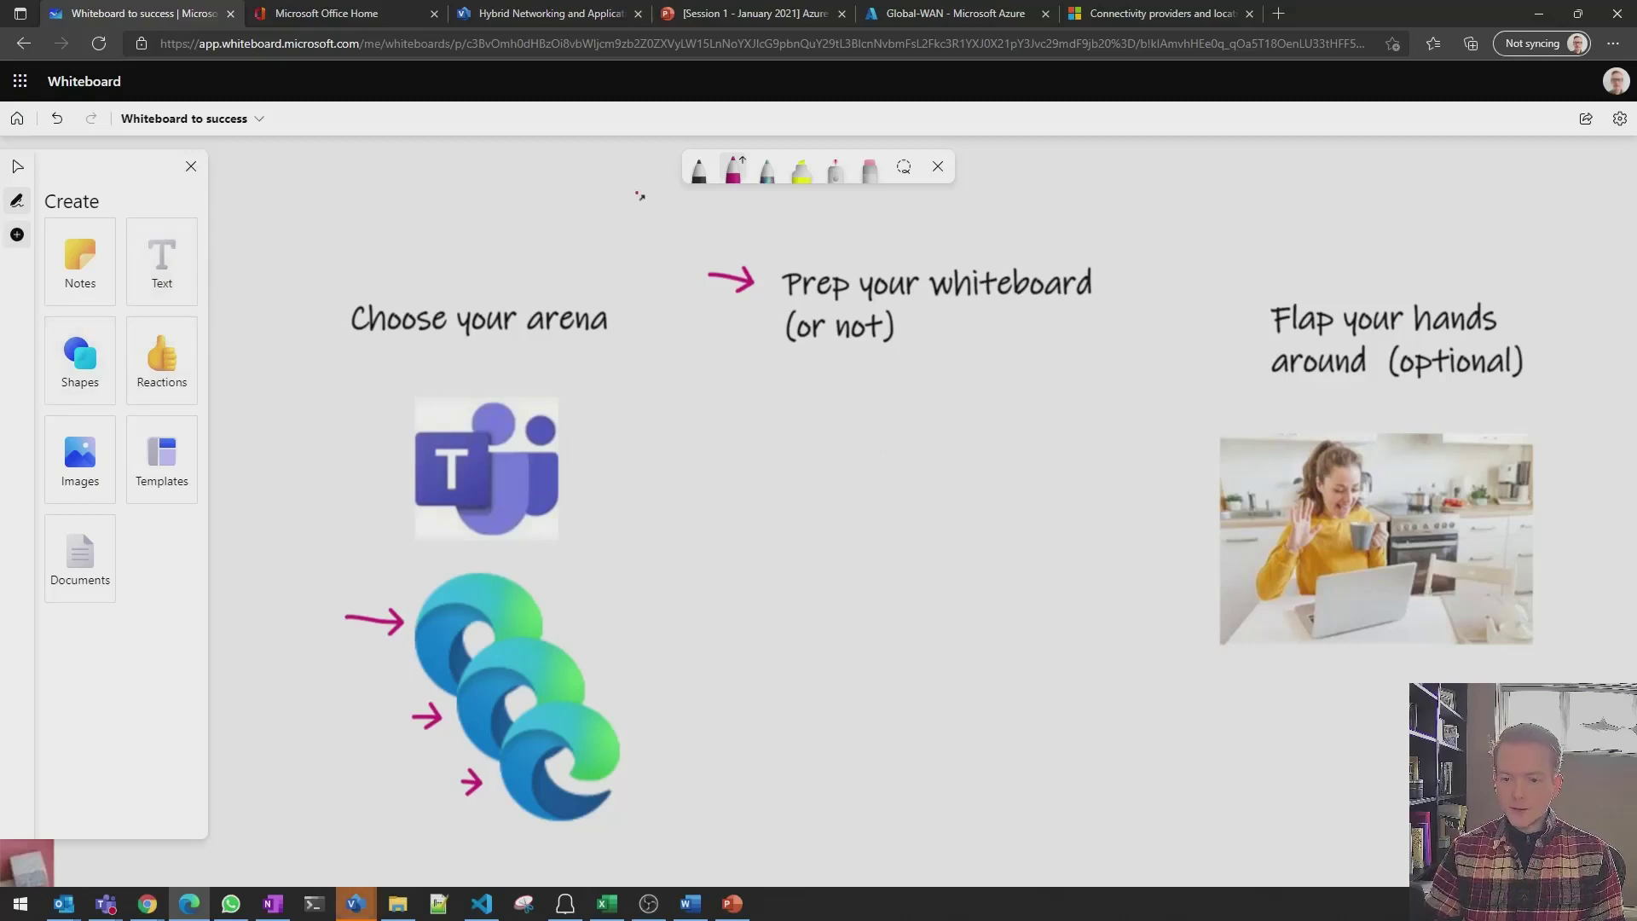
Sketch two side-by-side boxes in black ink under the Prep your whiteboard tip
{"action": "left_click", "coordinate": [695, 175]}
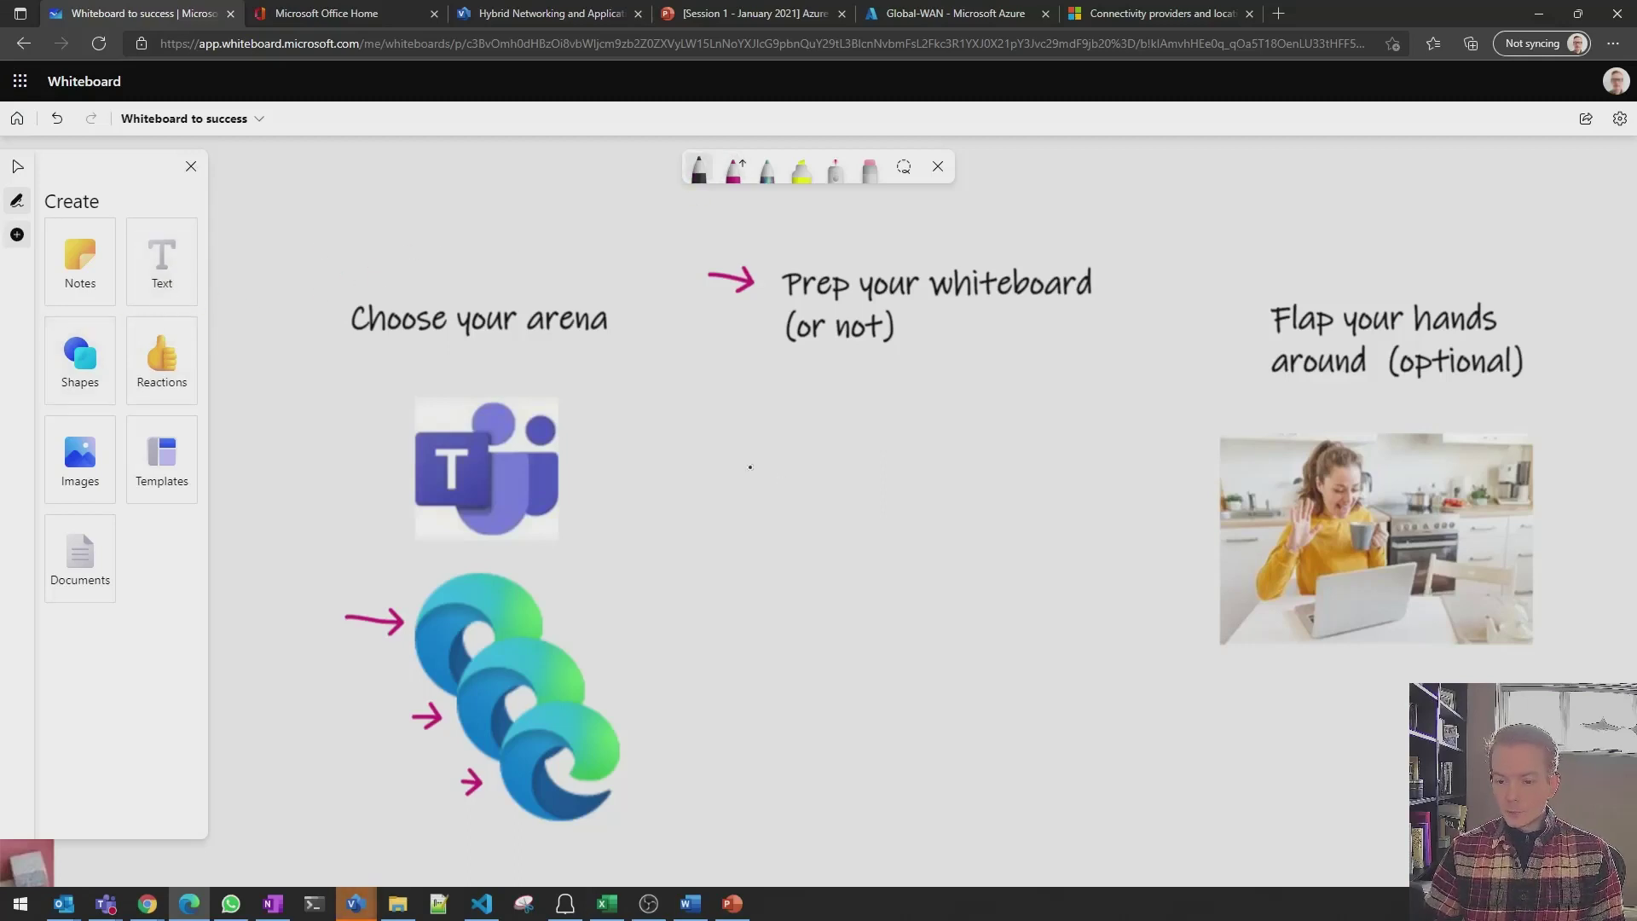
{"action": "mouse_move", "coordinate": [741, 465]}
{"action": "left_mouse_down"}
{"action": "mouse_move", "coordinate": [894, 558]}
{"action": "mouse_move", "coordinate": [735, 539]}
{"action": "mouse_move", "coordinate": [737, 479]}
{"action": "left_mouse_up"}
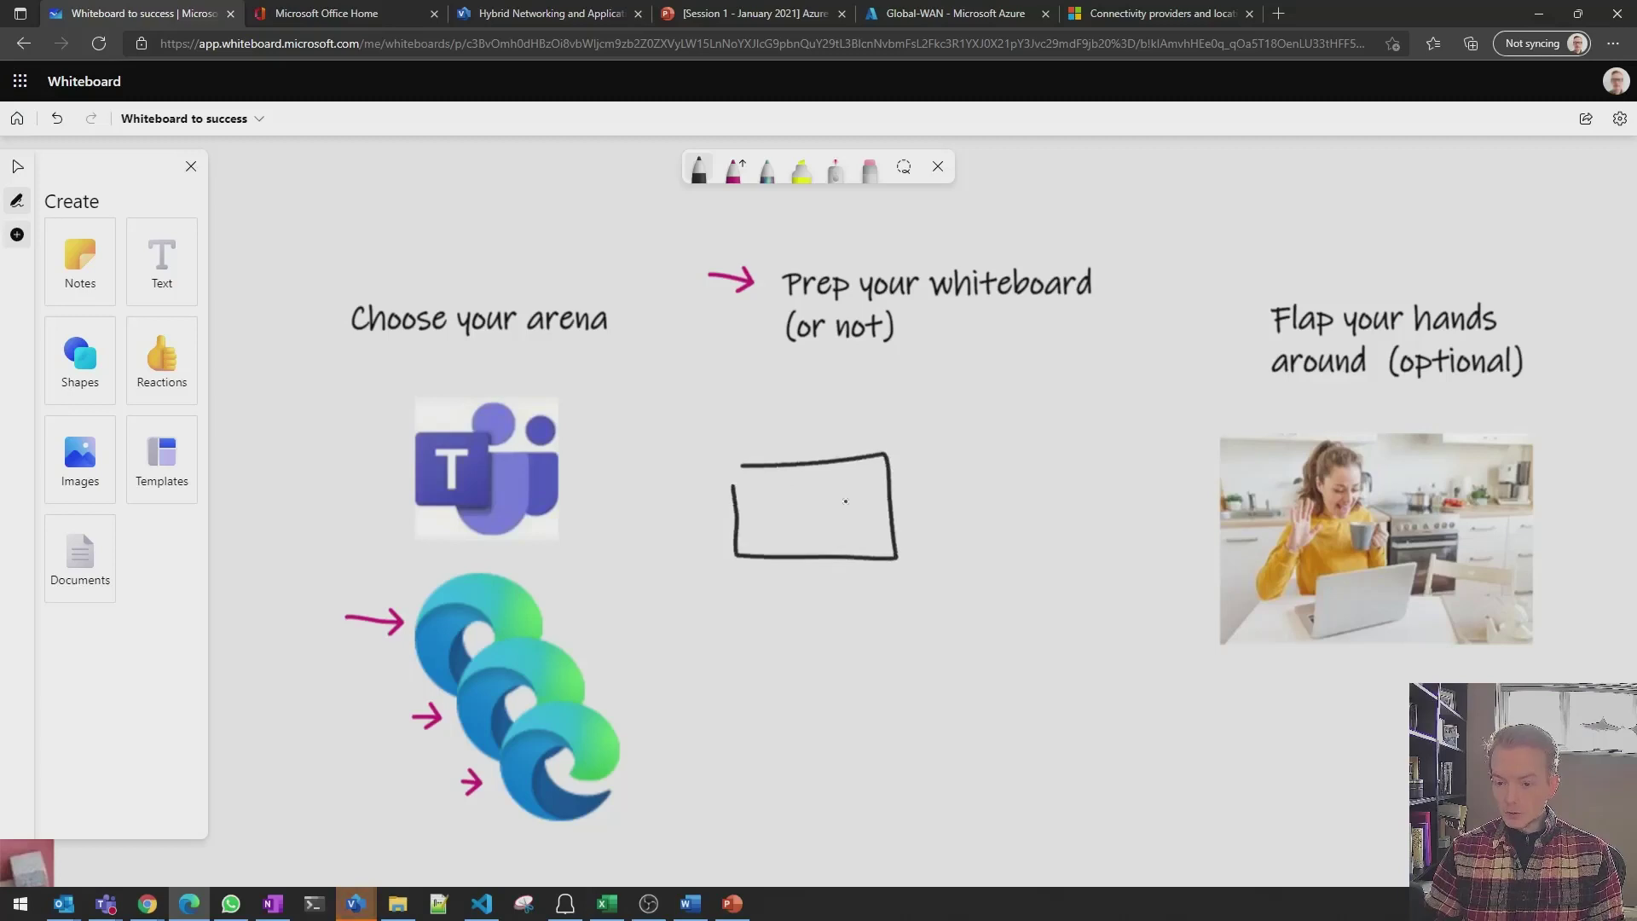
{"action": "mouse_move", "coordinate": [982, 459]}
{"action": "left_mouse_down"}
{"action": "mouse_move", "coordinate": [1023, 458]}
{"action": "mouse_move", "coordinate": [1130, 511]}
{"action": "mouse_move", "coordinate": [995, 554]}
{"action": "mouse_move", "coordinate": [979, 468]}
{"action": "left_mouse_up"}
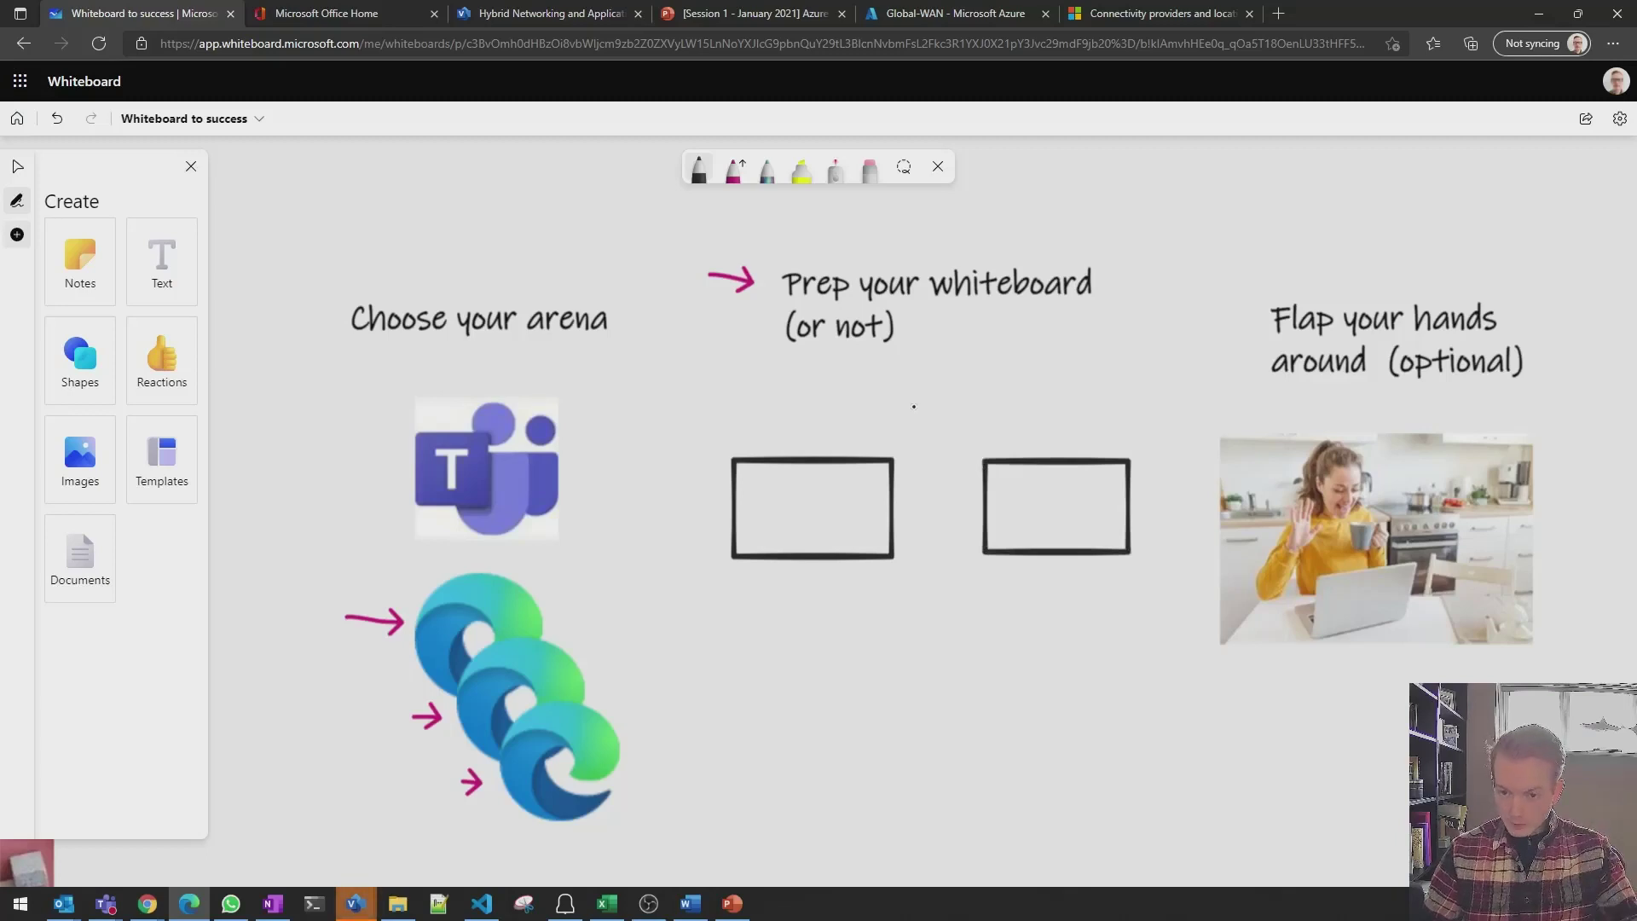
Label the first box 'gateway' and the second box 'vm' with text boxes
{"action": "left_click", "coordinate": [161, 256]}
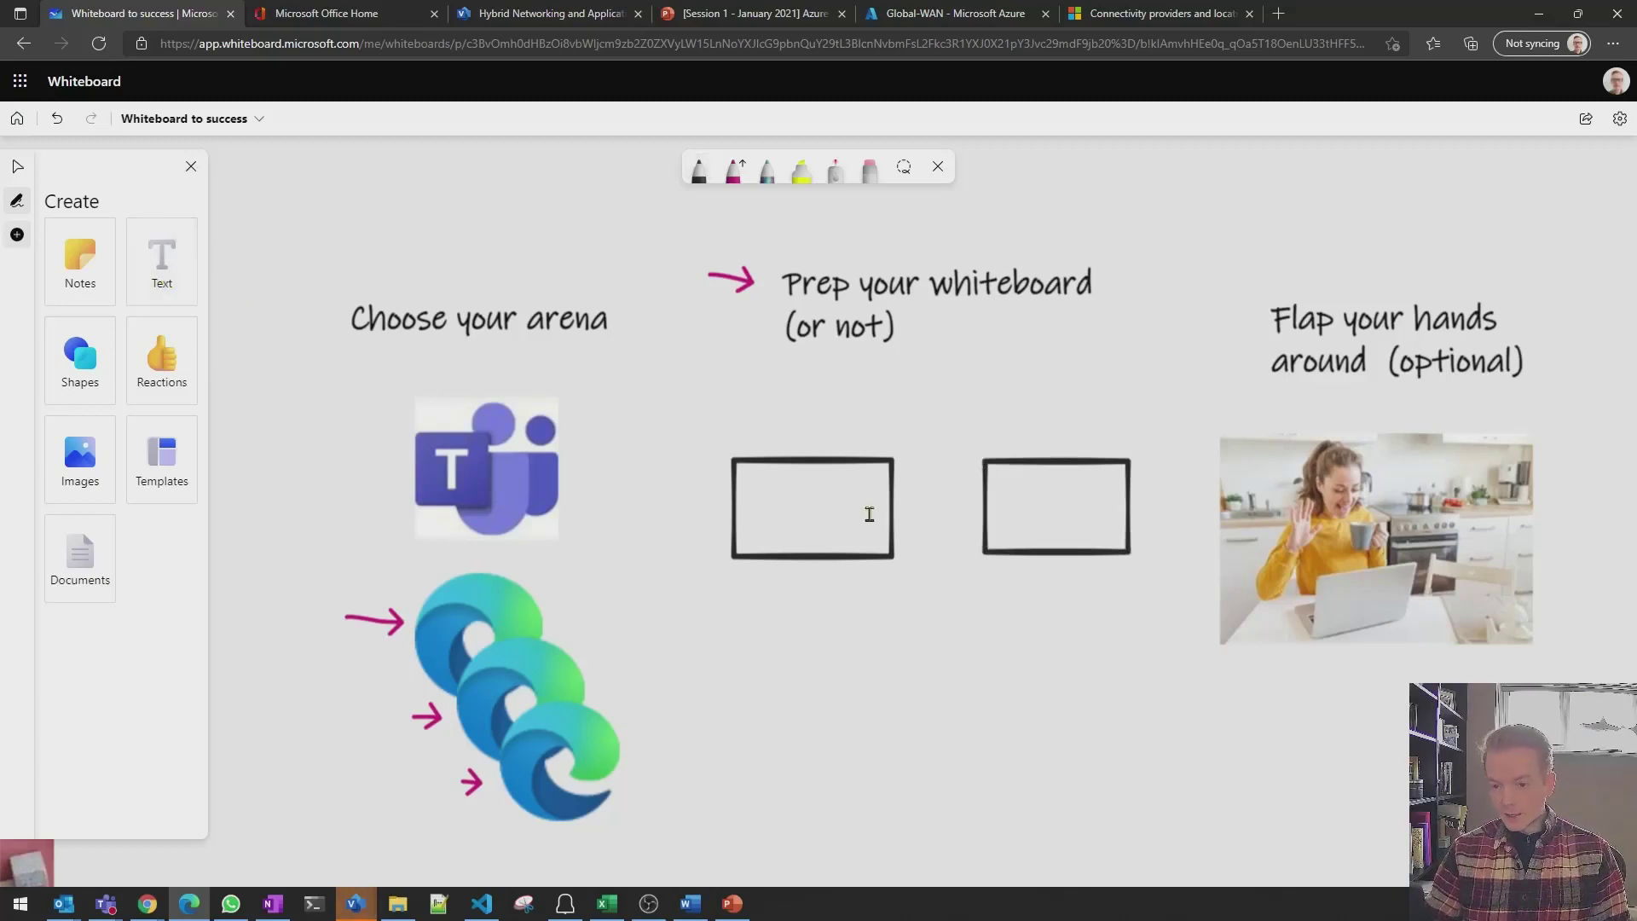
{"action": "left_click", "coordinate": [754, 491]}
{"action": "type", "text": "gate"}
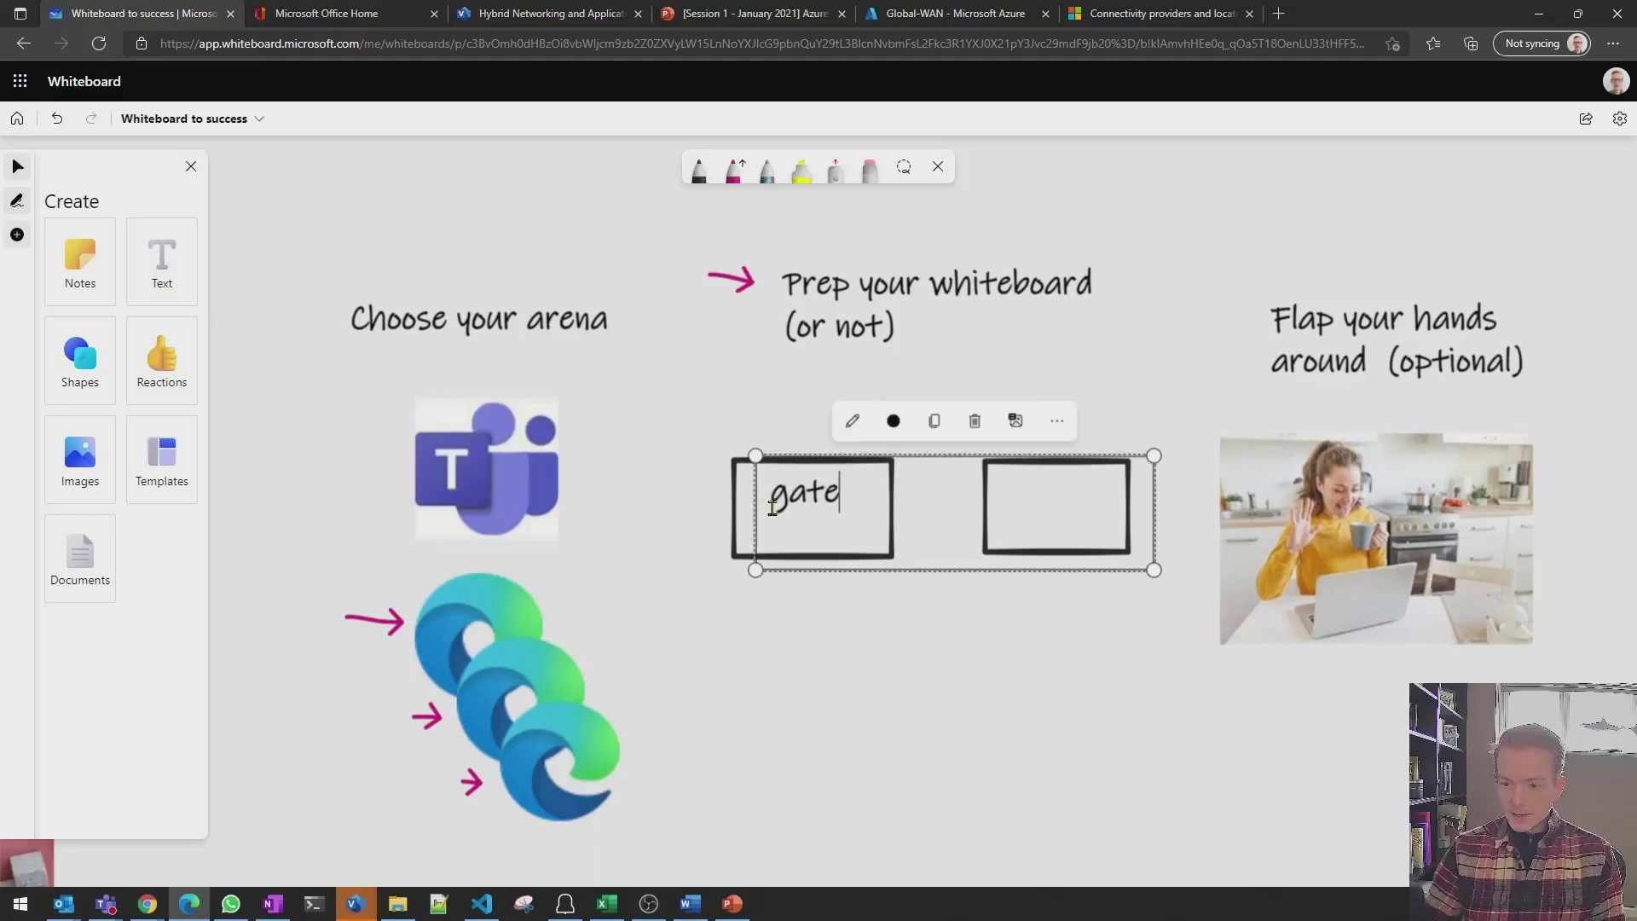
{"action": "type", "text": "way"}
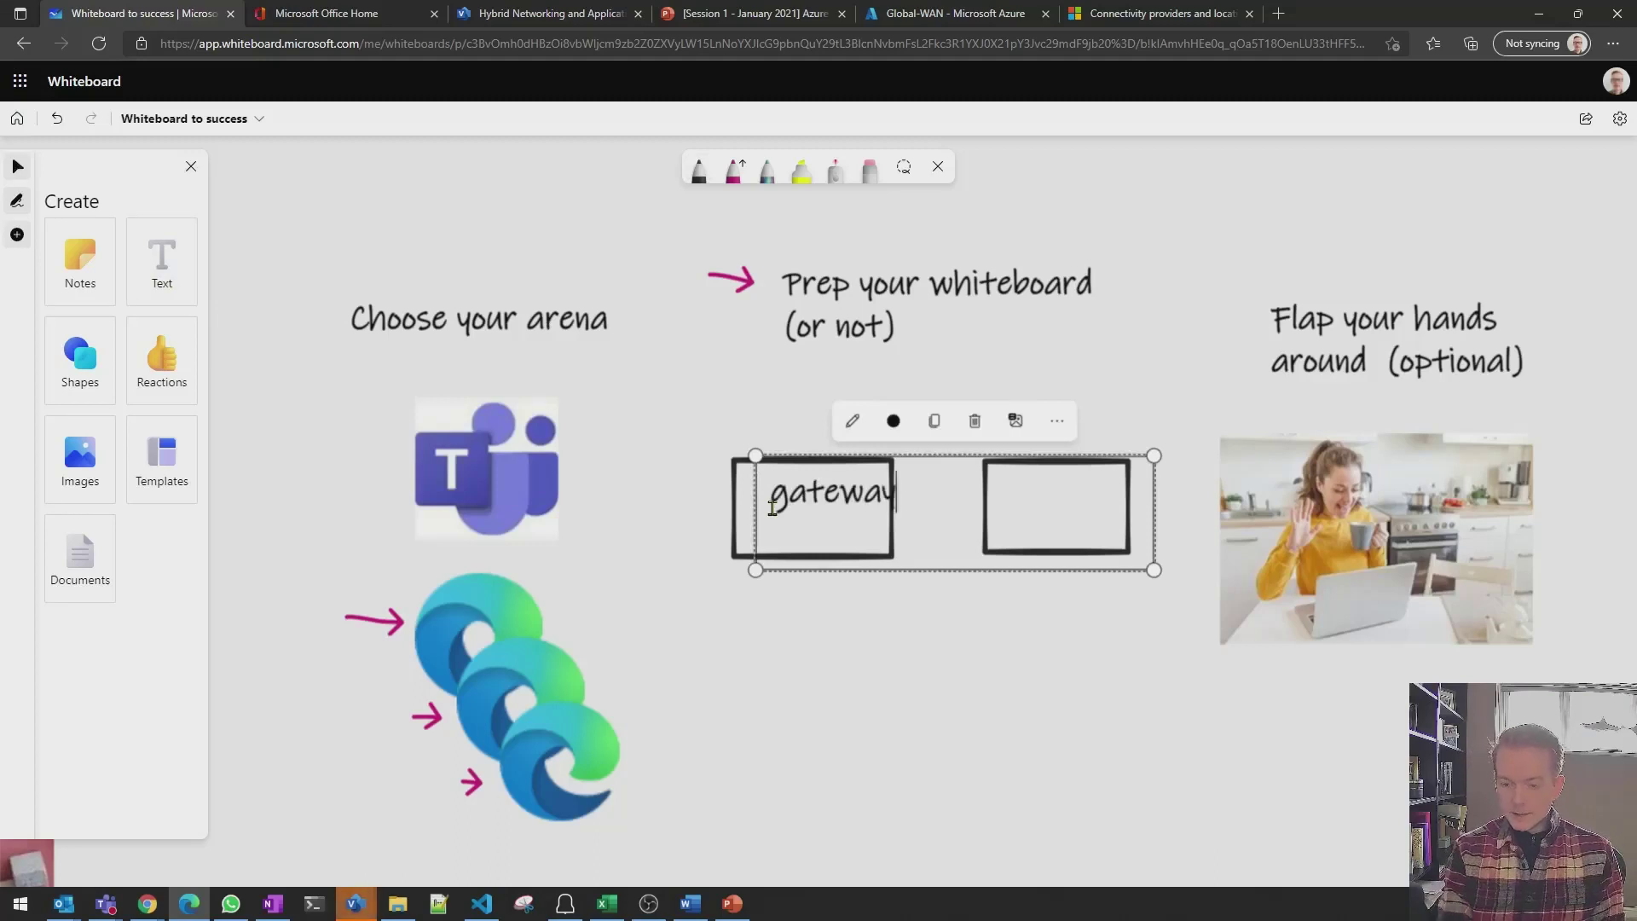
{"action": "left_click", "coordinate": [166, 260]}
{"action": "left_click", "coordinate": [1008, 499]}
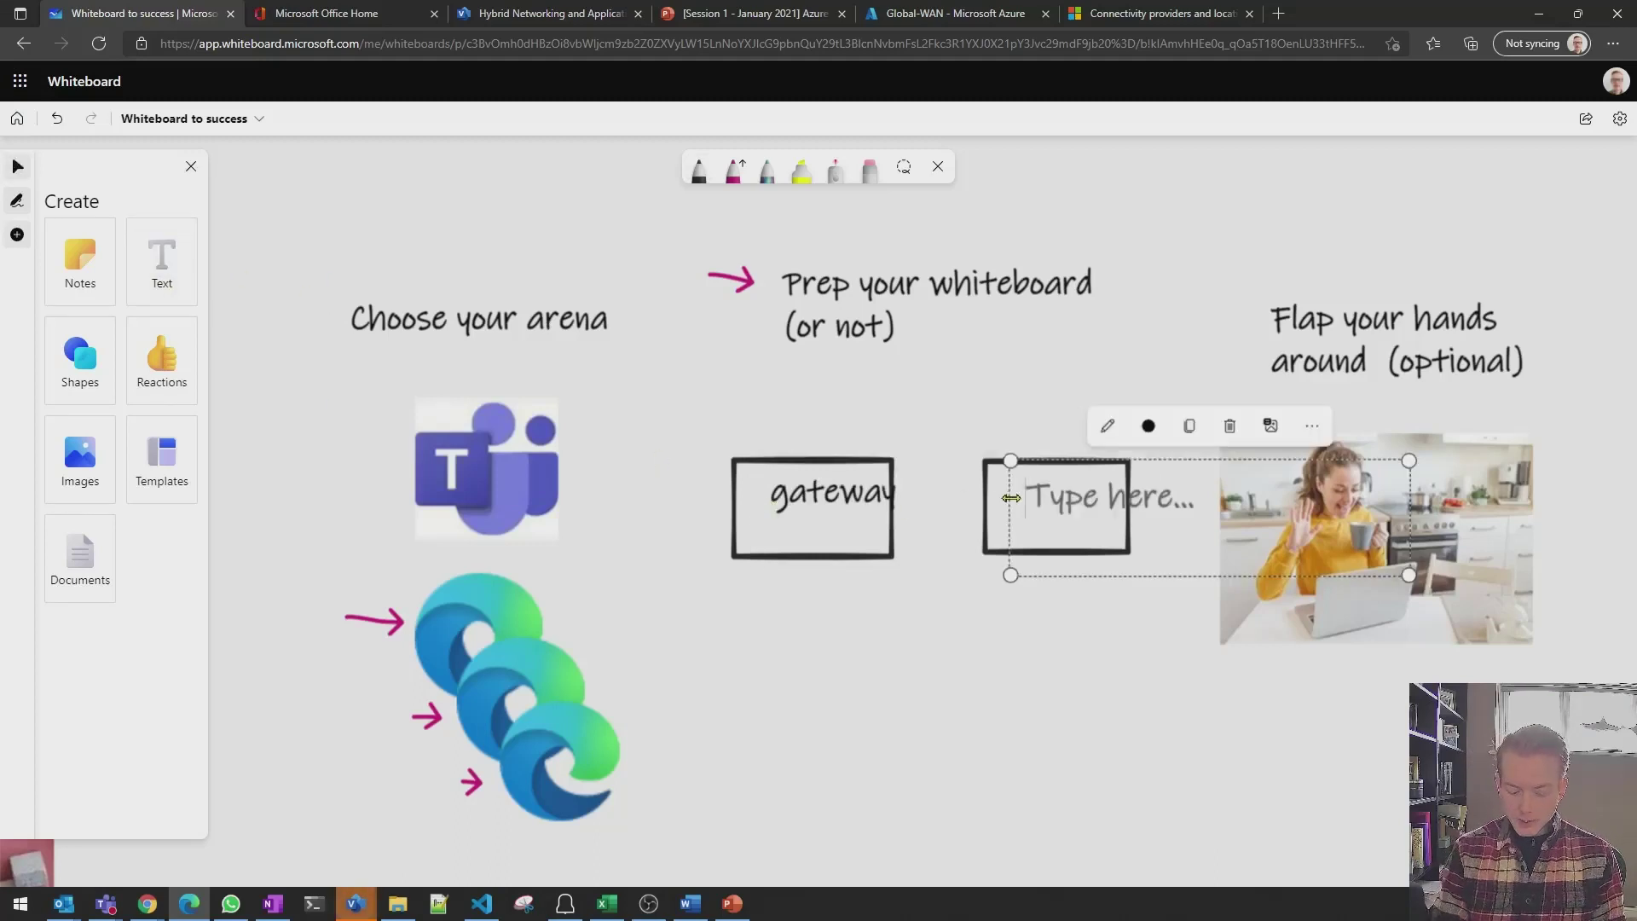
{"action": "type", "text": "vm"}
Draw a magenta arrow from the gateway box to the vm box
{"action": "left_click", "coordinate": [733, 170]}
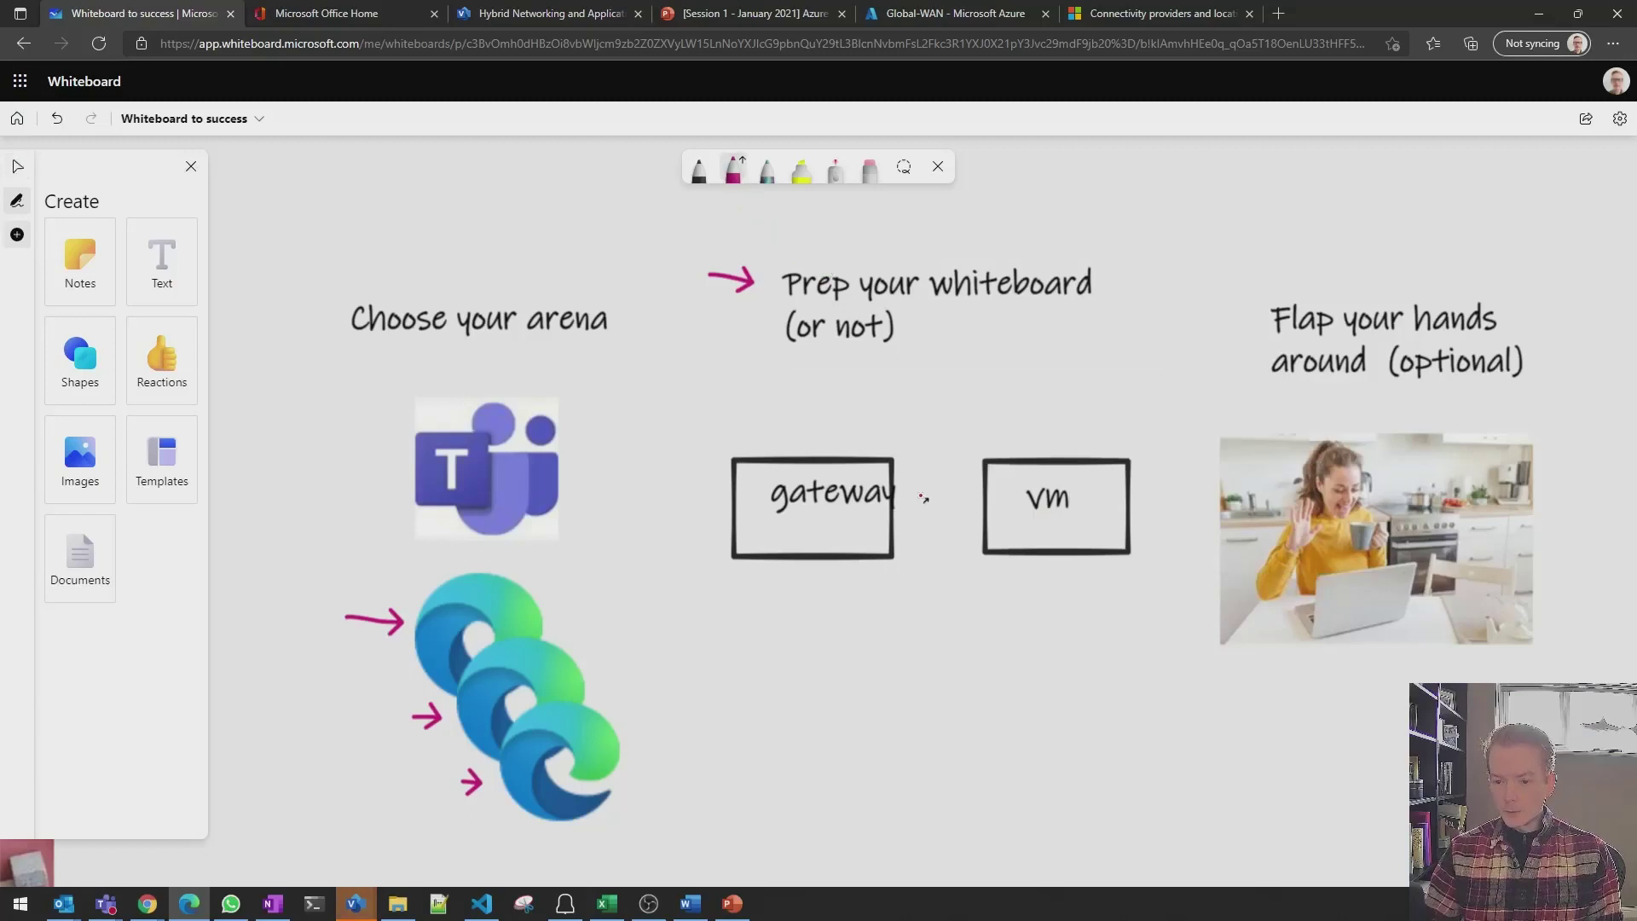
{"action": "left_click_drag", "start_coordinate": [892, 489], "coordinate": [957, 490]}
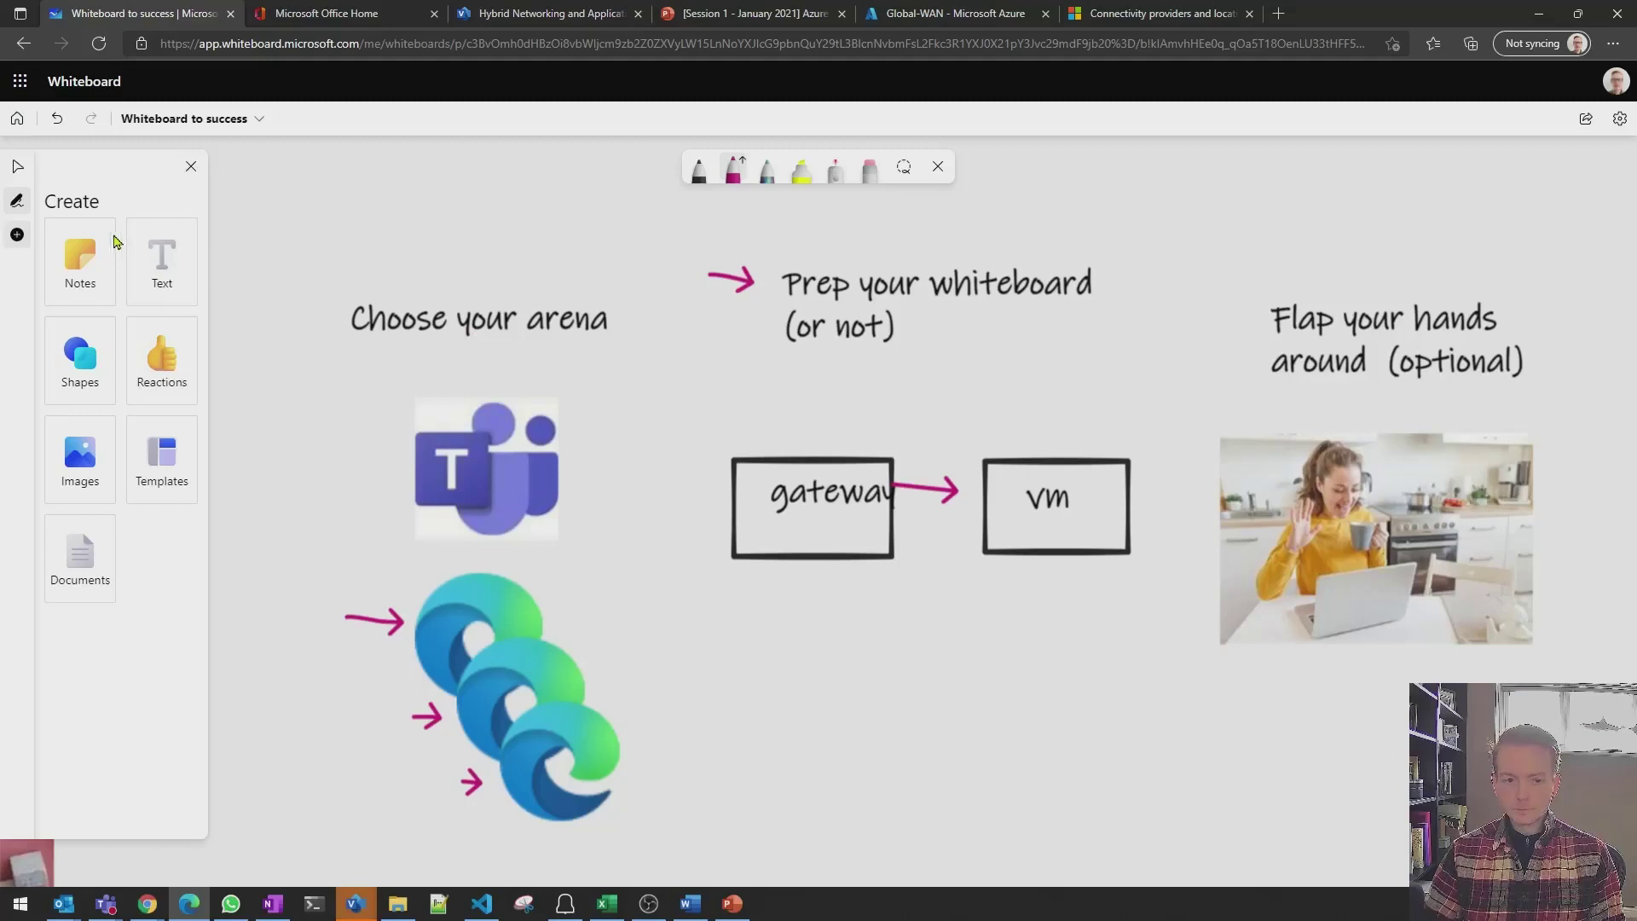
{"action": "left_click", "coordinate": [17, 167]}
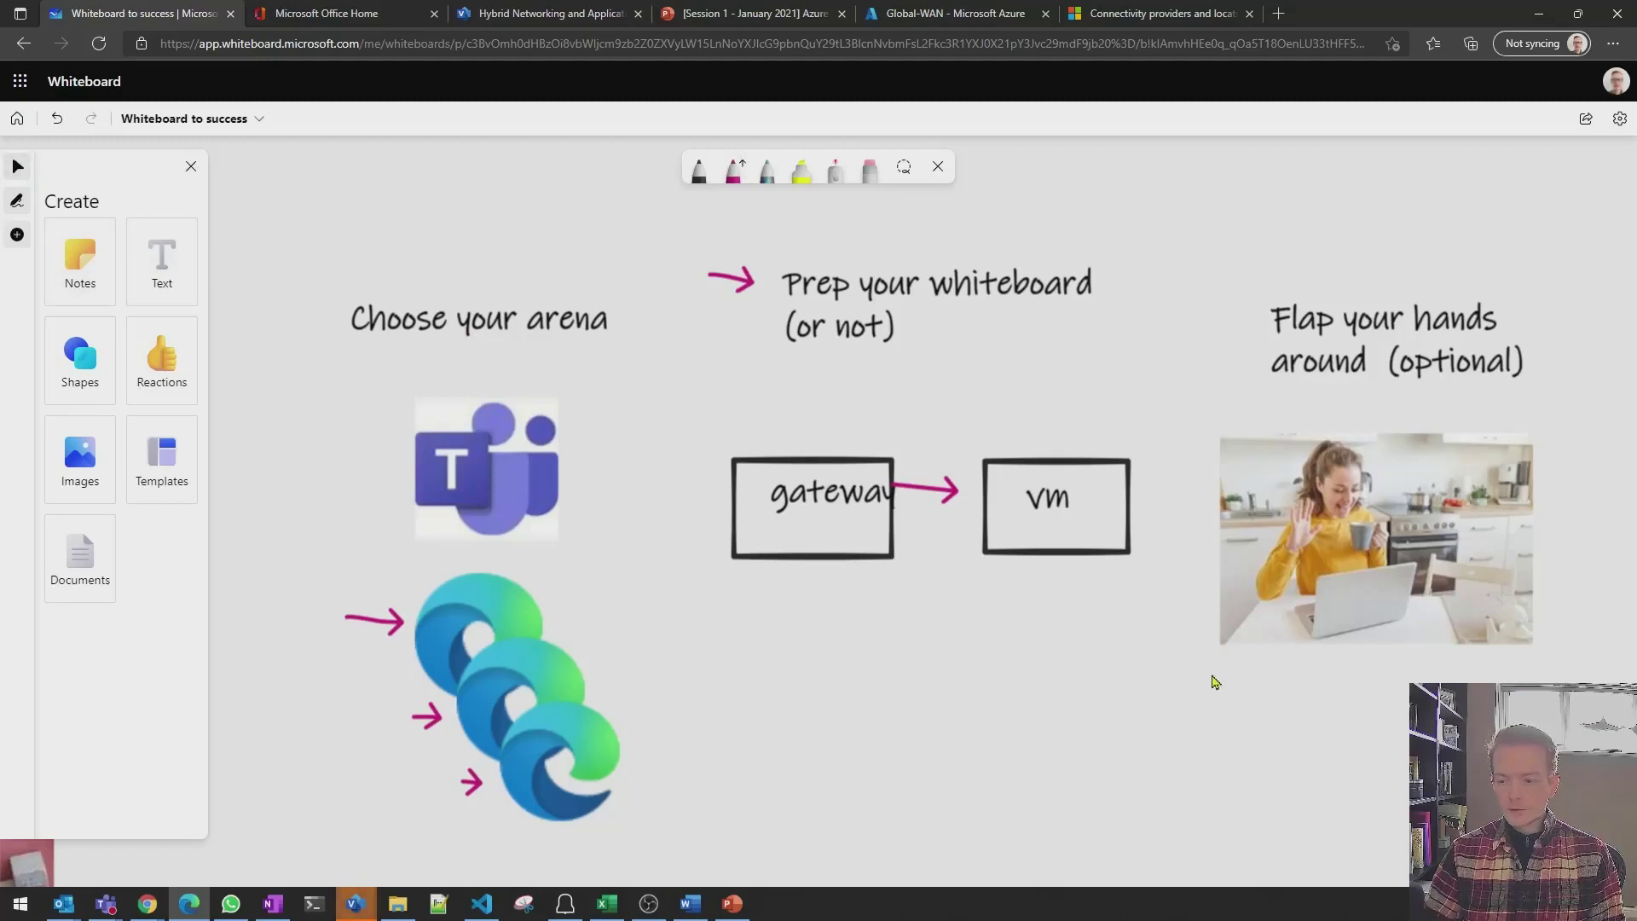
Draw a pink arrow toward "Flap your hands around (optional)", then pan on toward Whiteboarding Tips
{"action": "left_click_drag", "start_coordinate": [1211, 678], "coordinate": [884, 705]}
{"action": "left_click", "coordinate": [733, 171]}
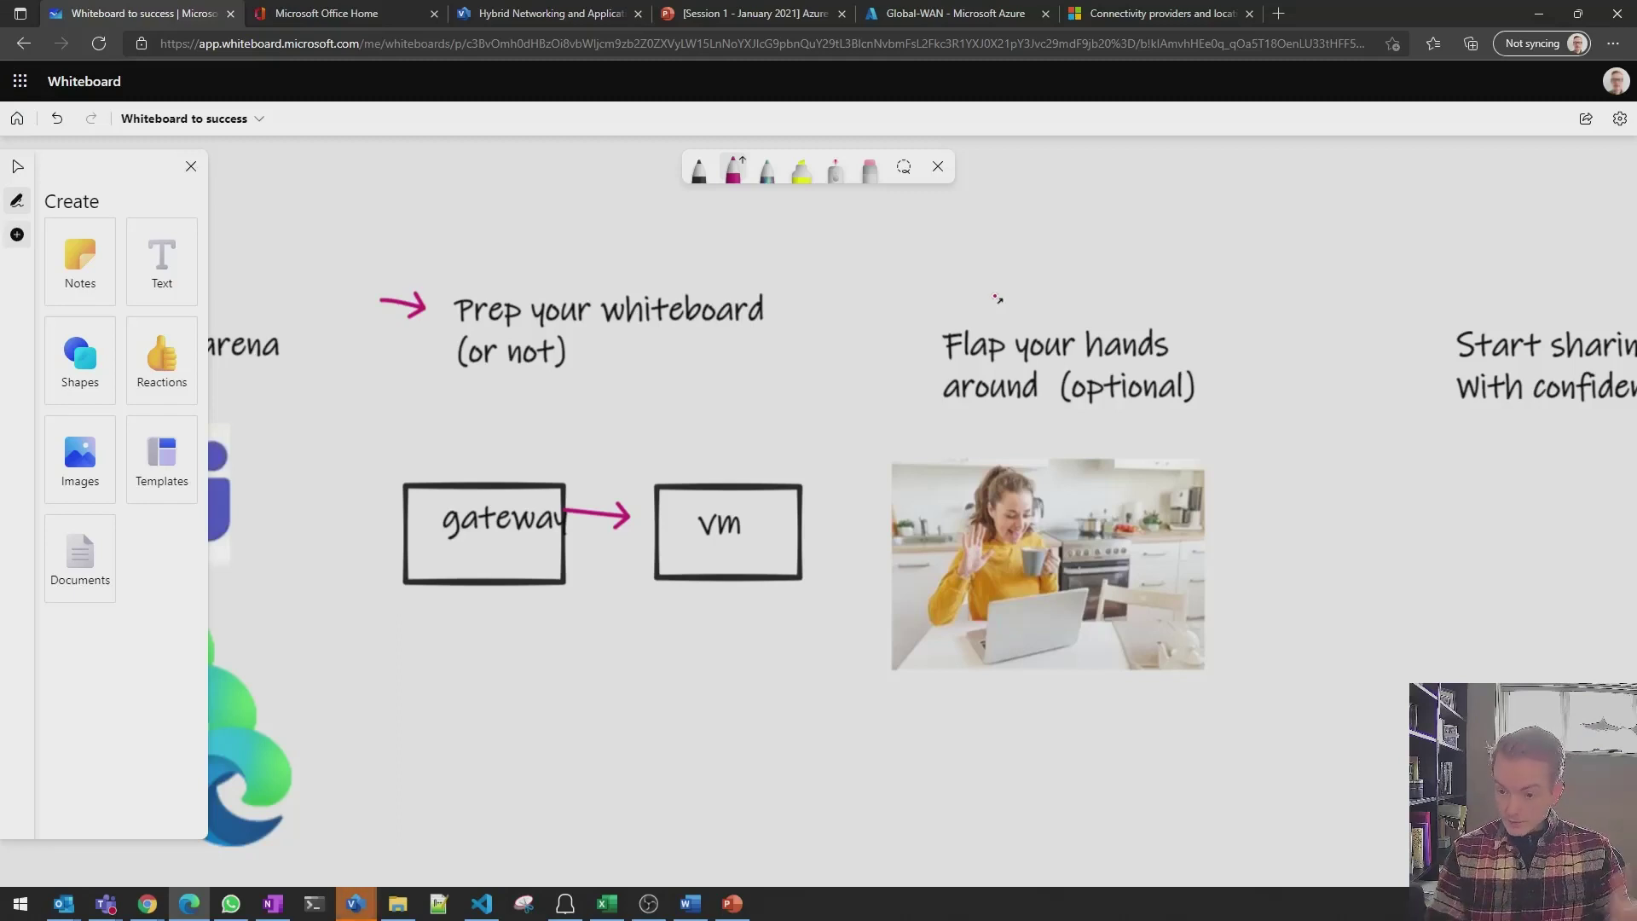
{"action": "left_click_drag", "start_coordinate": [873, 288], "coordinate": [941, 320]}
{"action": "left_click", "coordinate": [17, 167]}
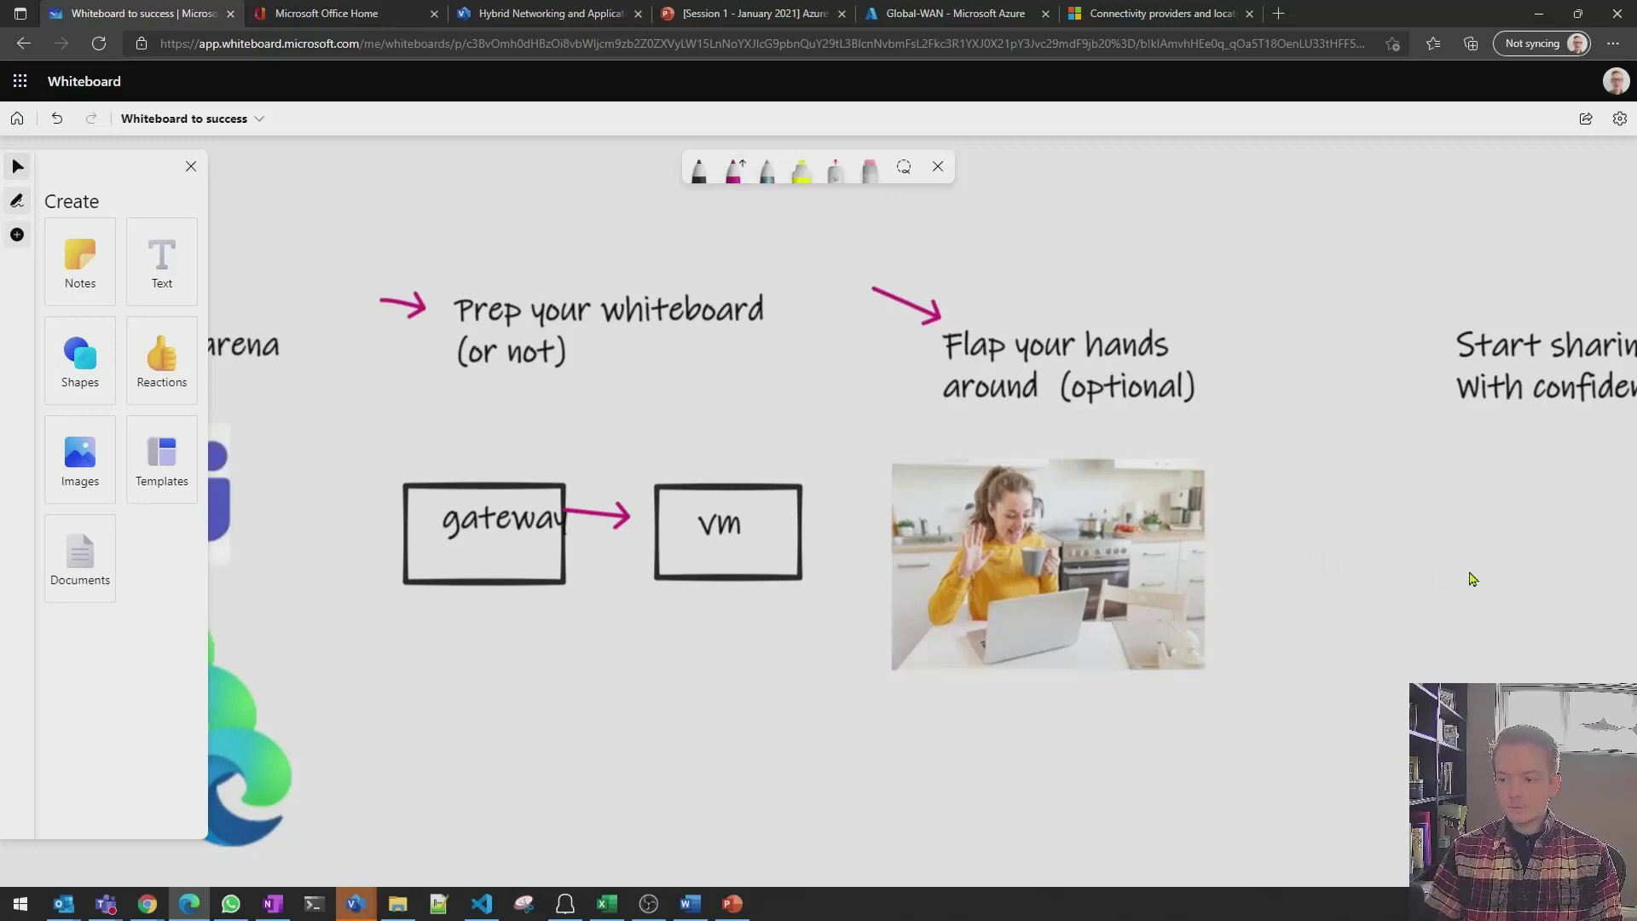
{"action": "left_click_drag", "start_coordinate": [1473, 579], "coordinate": [1001, 634]}
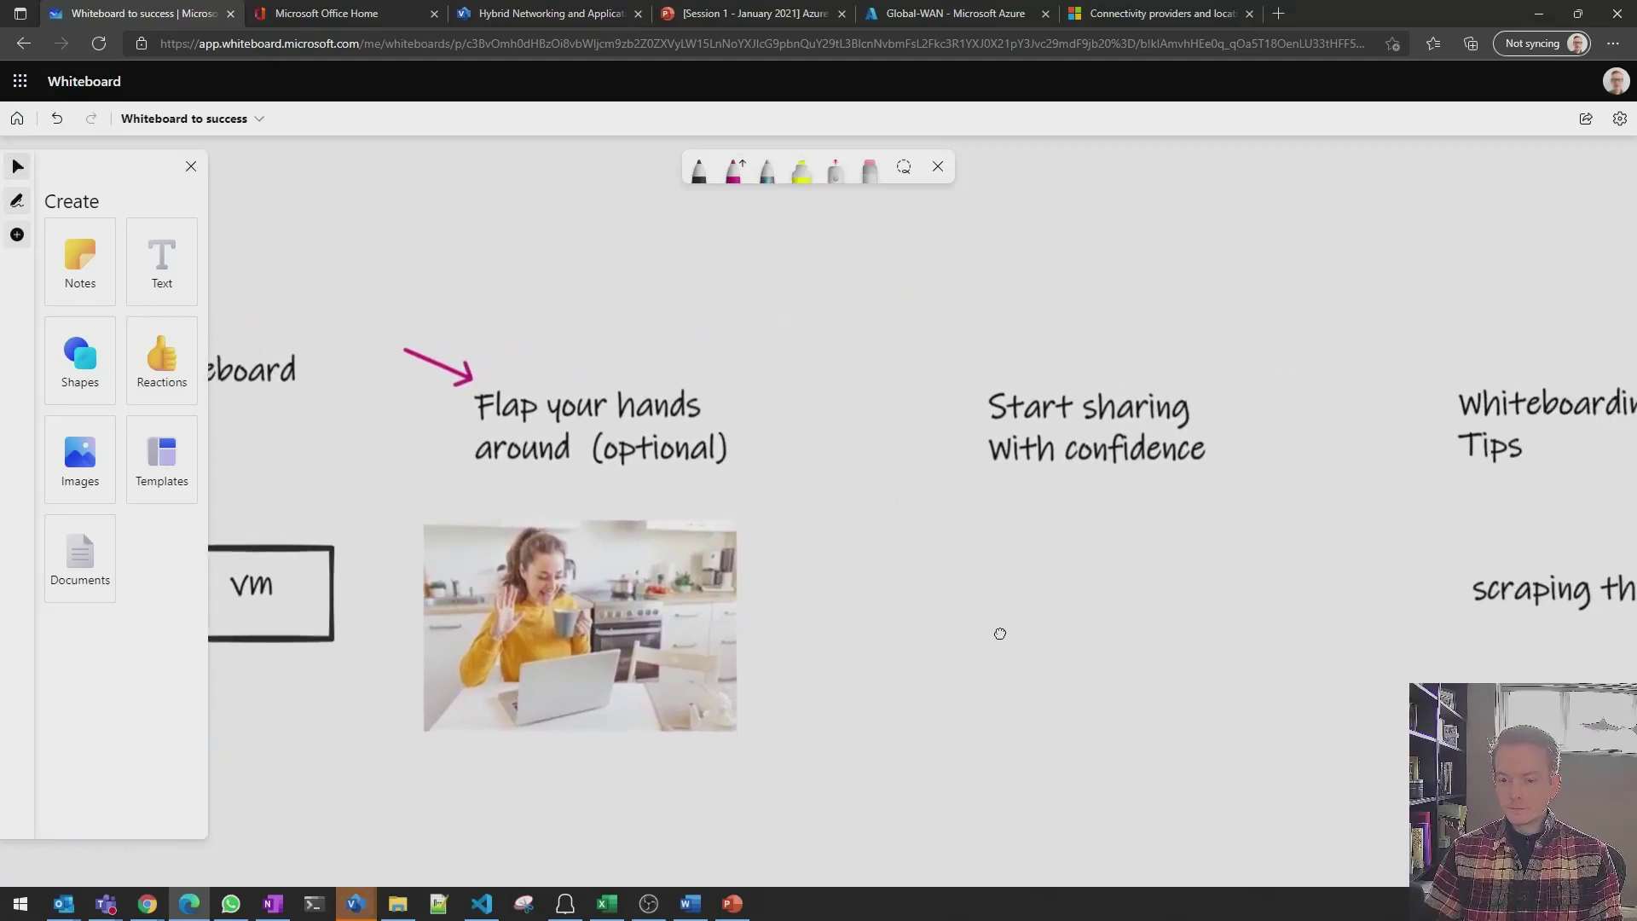
{"action": "scroll", "coordinate": [1059, 516], "scroll_direction": "up", "scroll_amount": 3}
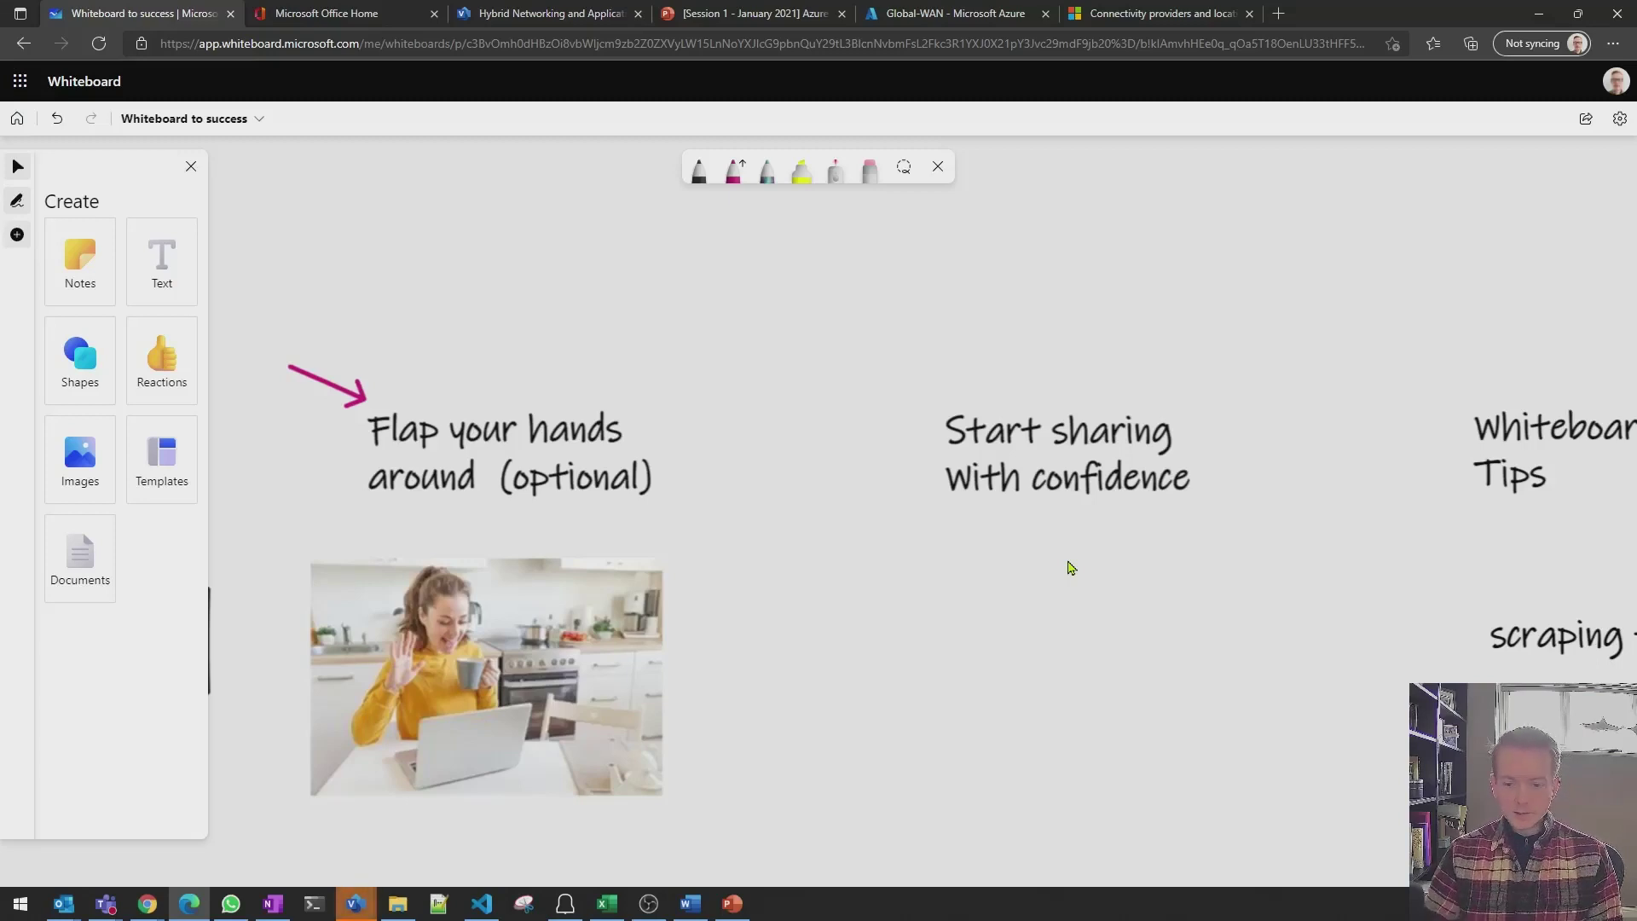
{"action": "left_click", "coordinate": [105, 904]}
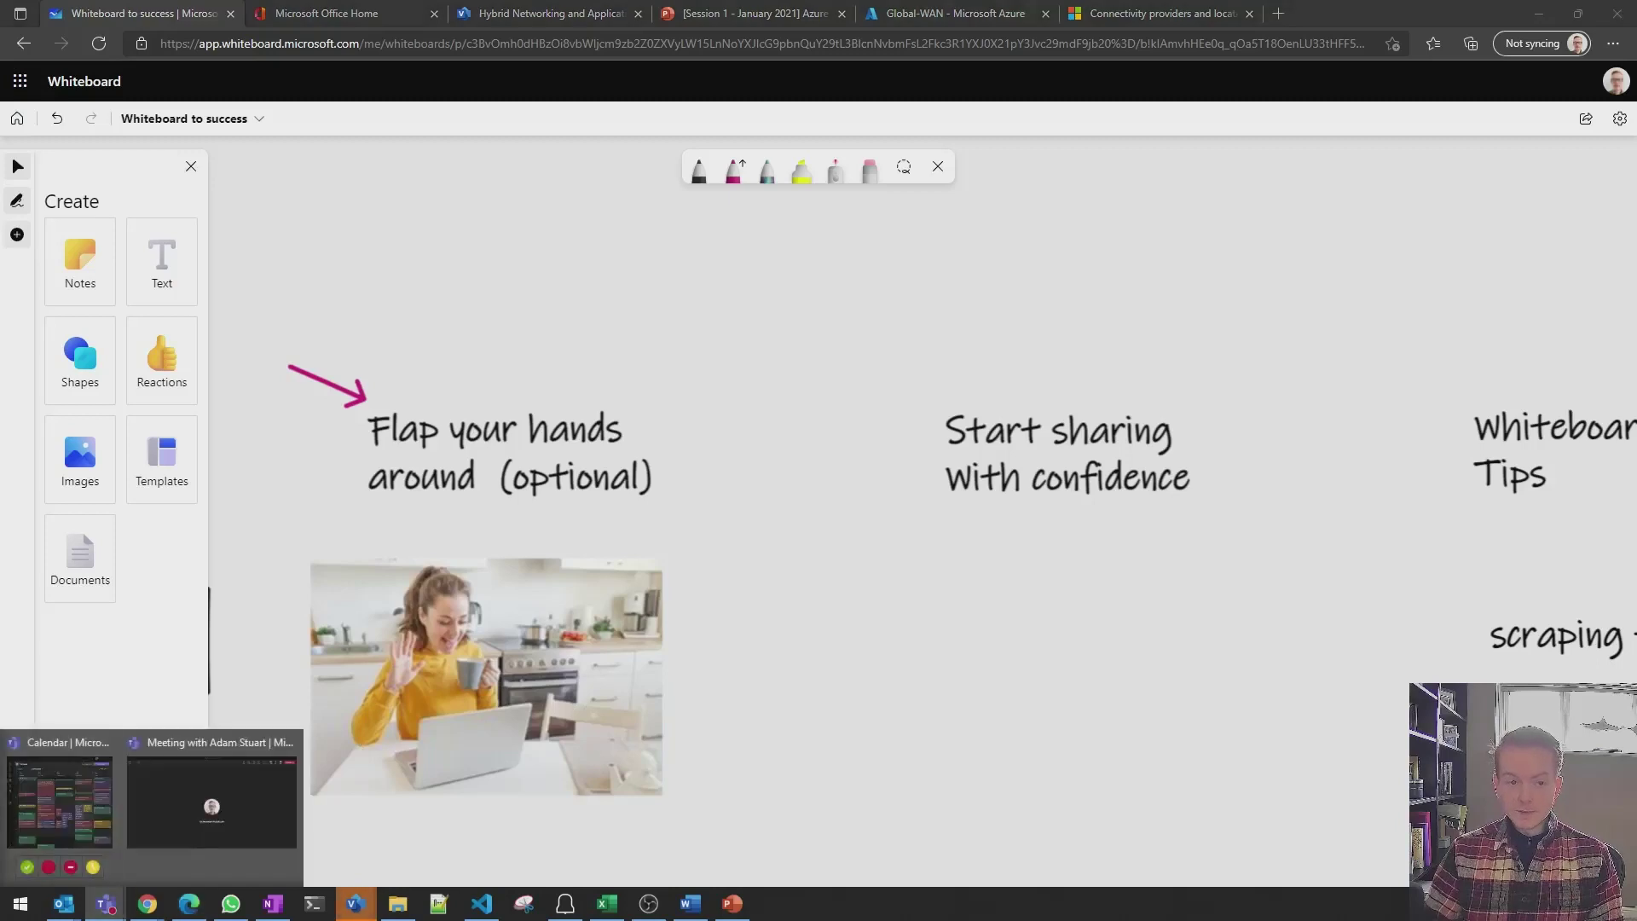
{"action": "left_click", "coordinate": [211, 801]}
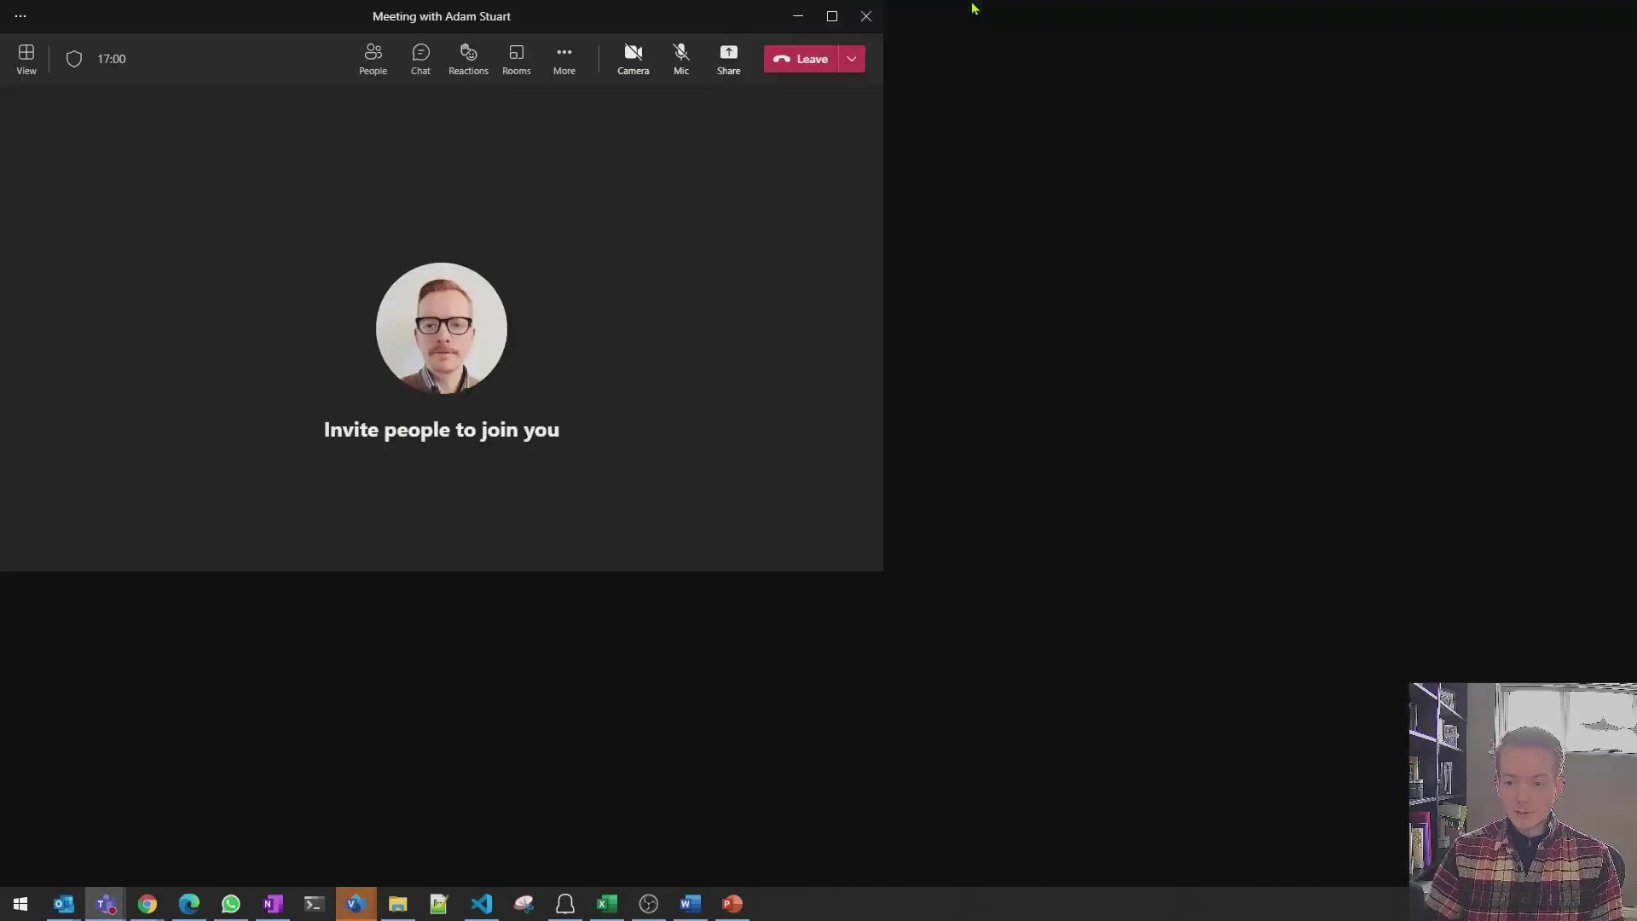
{"action": "left_click", "coordinate": [1484, 62]}
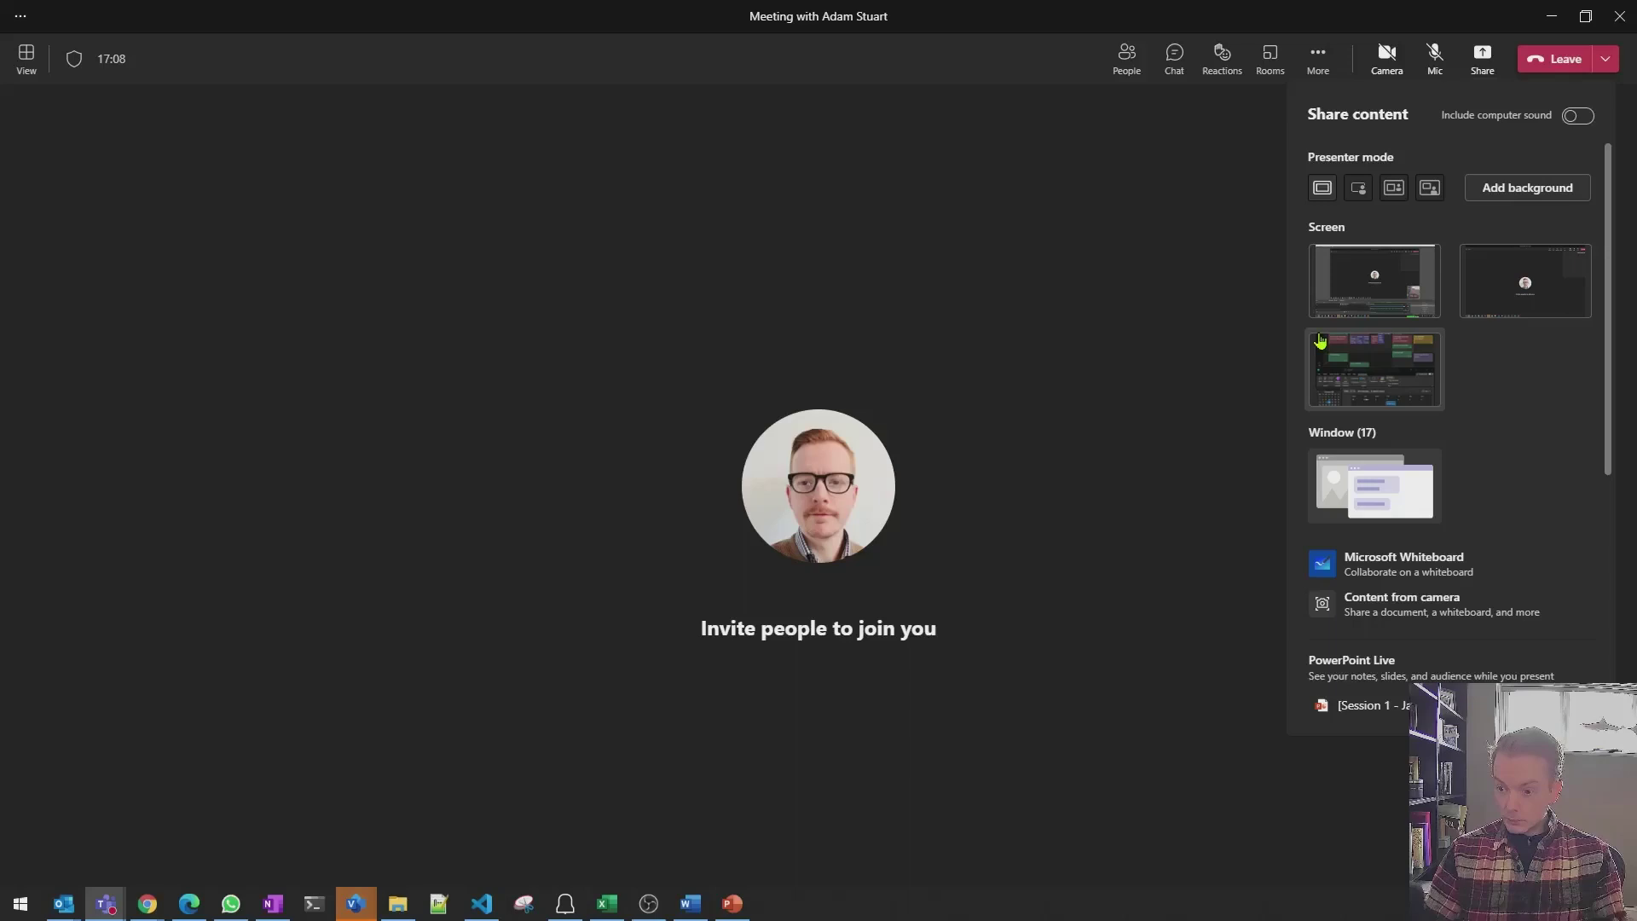
{"action": "left_click", "coordinate": [1550, 17]}
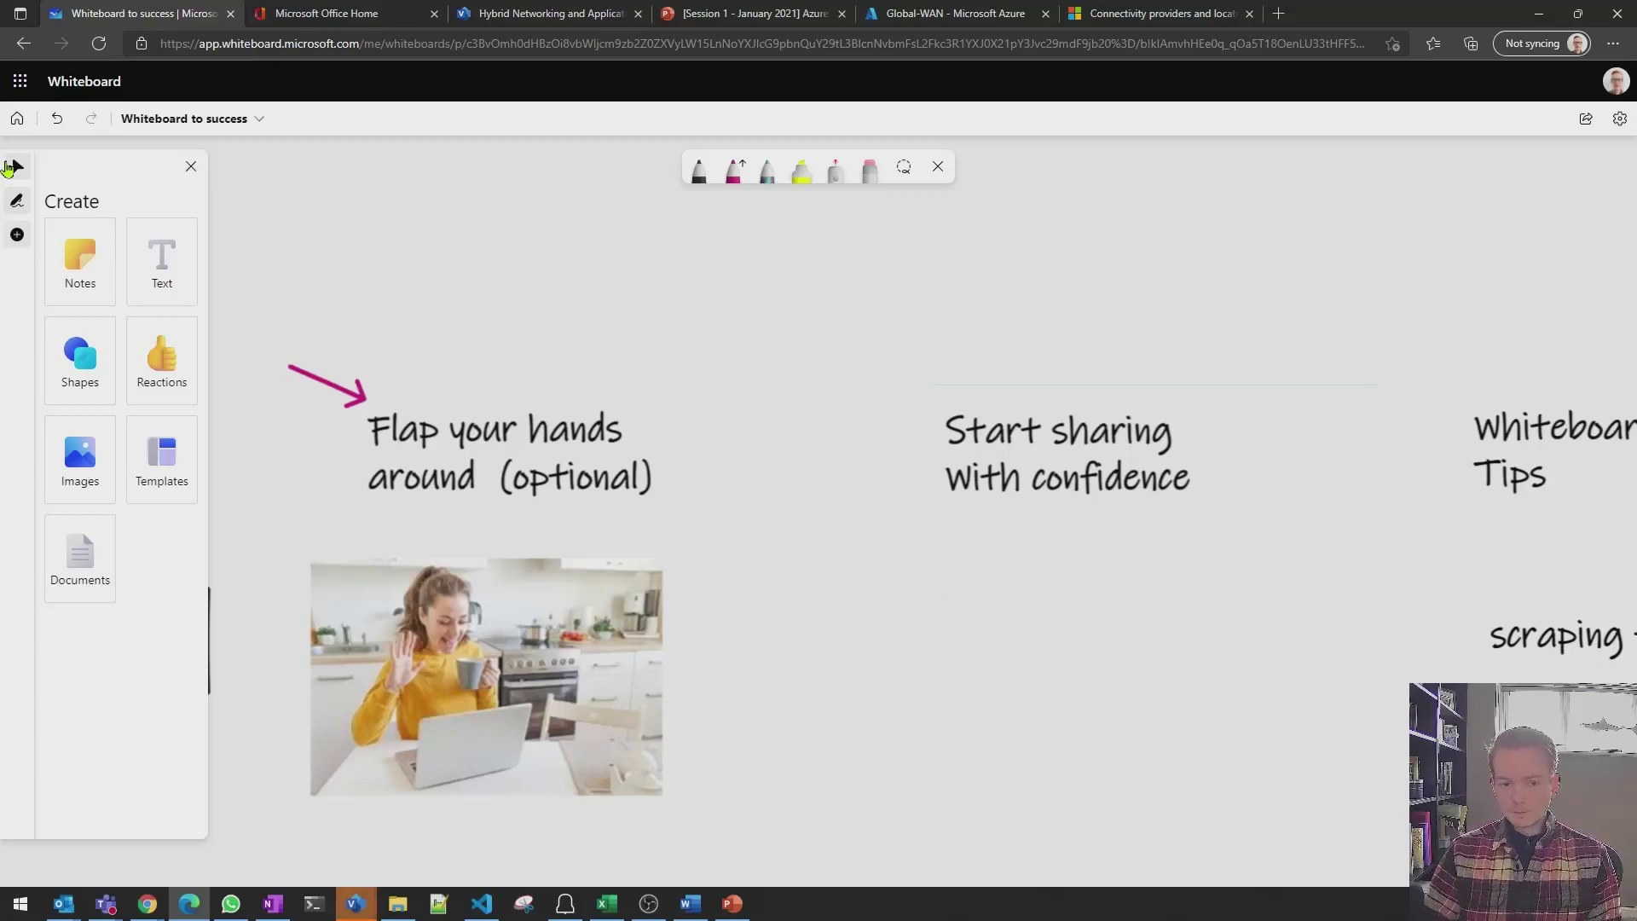
Under Whiteboarding Tips, draw pink arrows at "scraping the surface" and "Actions tracker + Note taking"
{"action": "scroll", "coordinate": [907, 529], "scroll_direction": "right", "scroll_amount": 6}
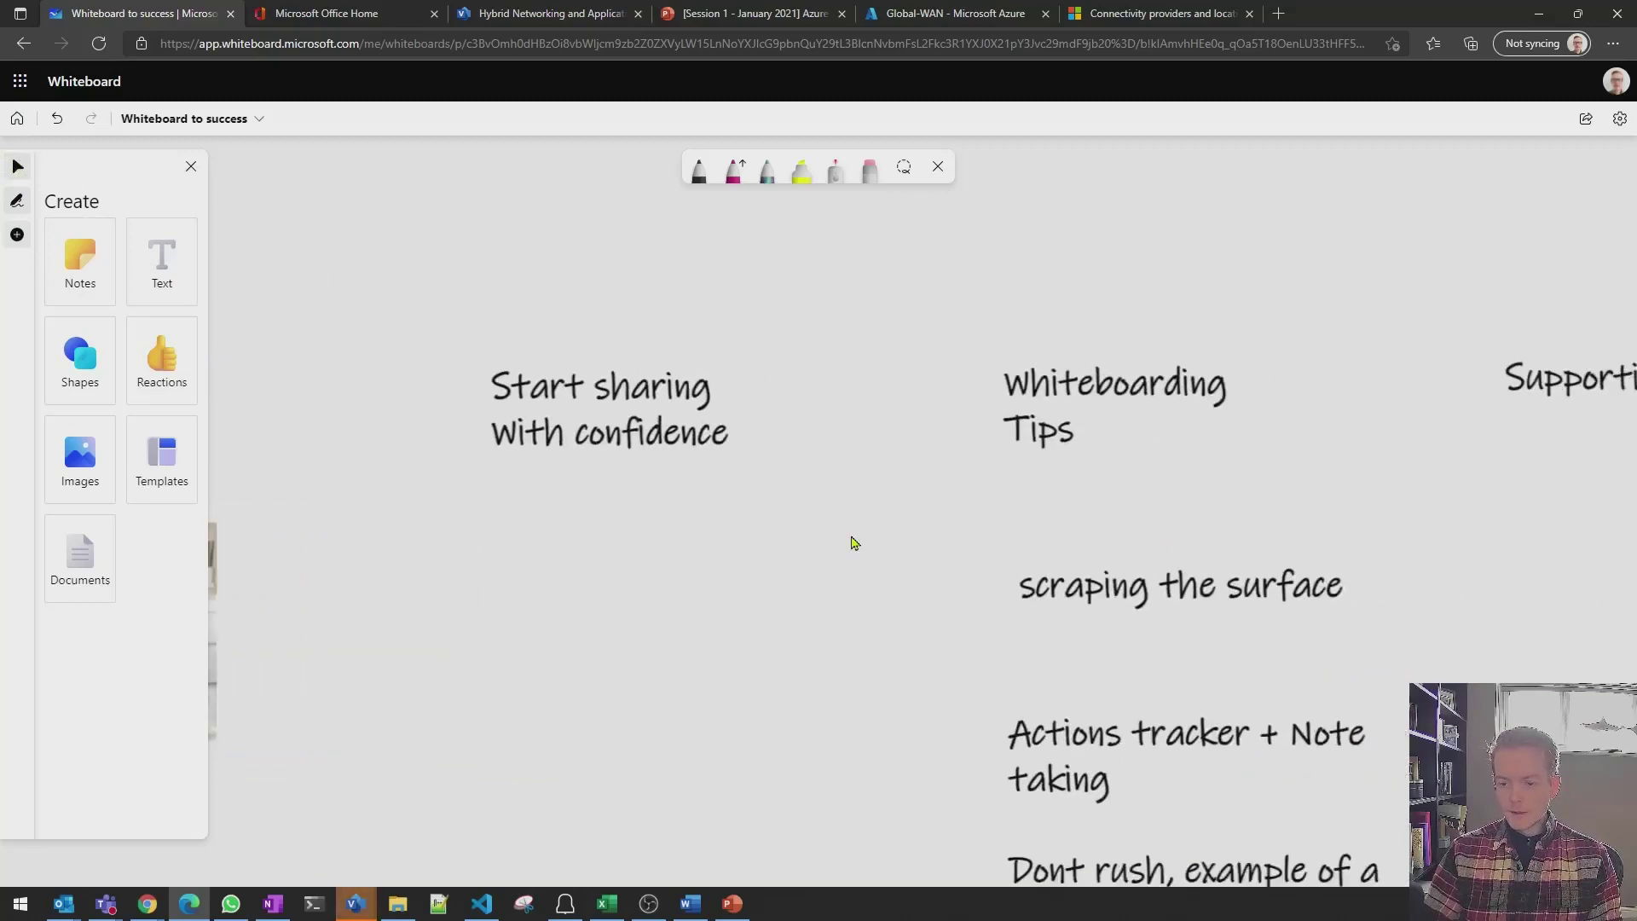
{"action": "left_click_drag", "start_coordinate": [1367, 658], "coordinate": [1195, 402]}
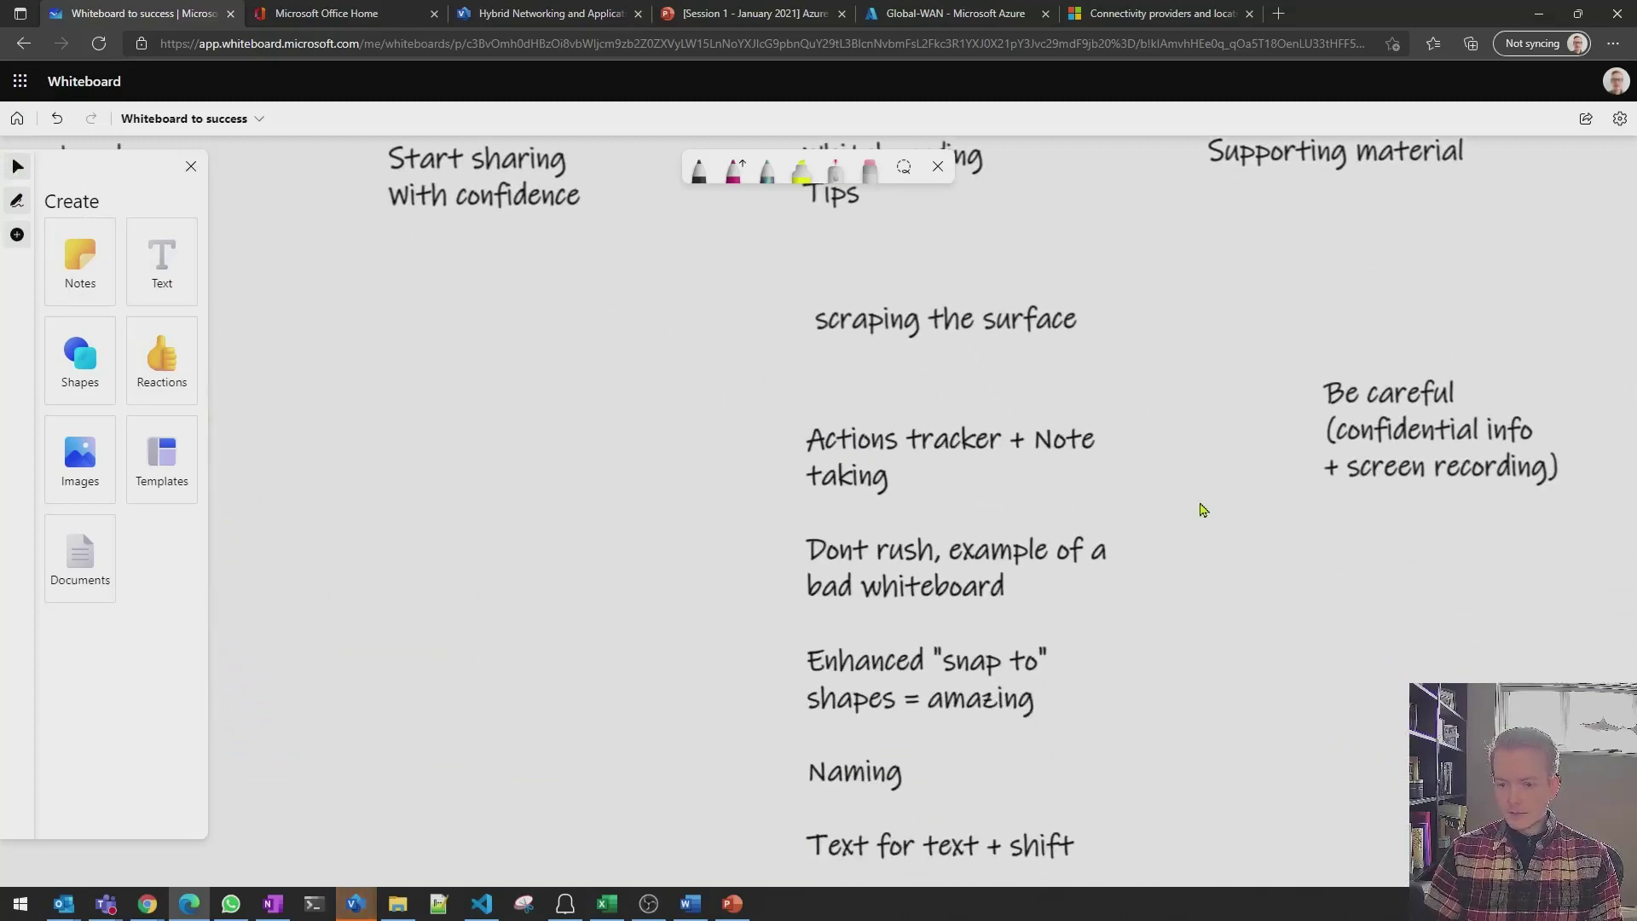
{"action": "scroll", "coordinate": [1198, 508], "scroll_direction": "down", "scroll_amount": 1}
{"action": "scroll", "coordinate": [1207, 546], "scroll_direction": "up", "scroll_amount": 1}
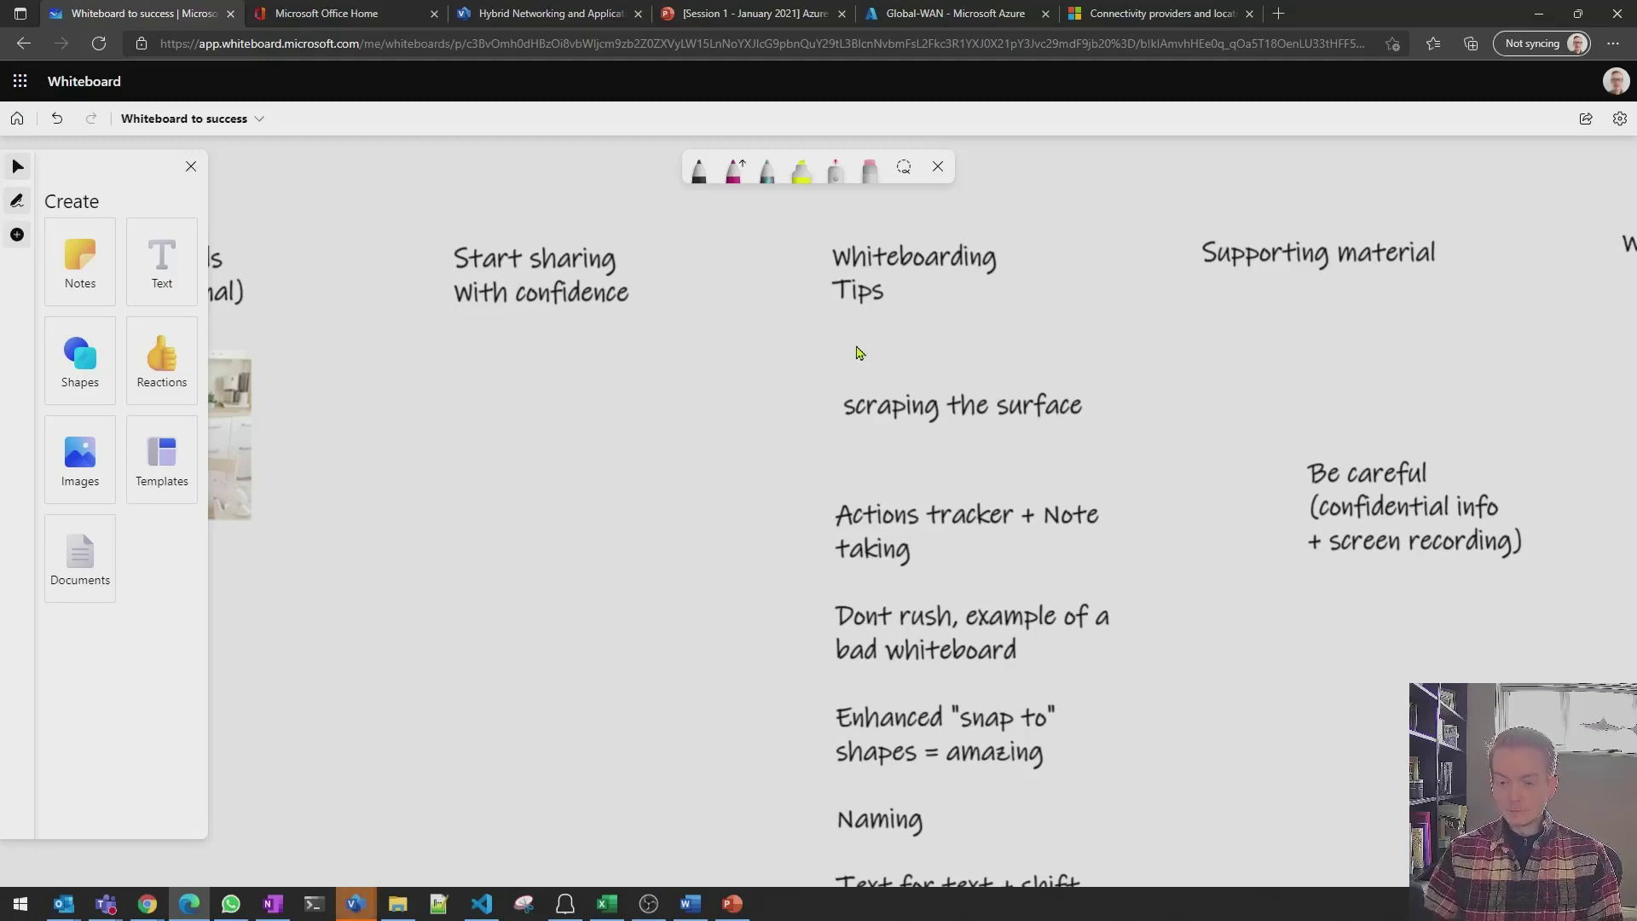
{"action": "left_click", "coordinate": [734, 170]}
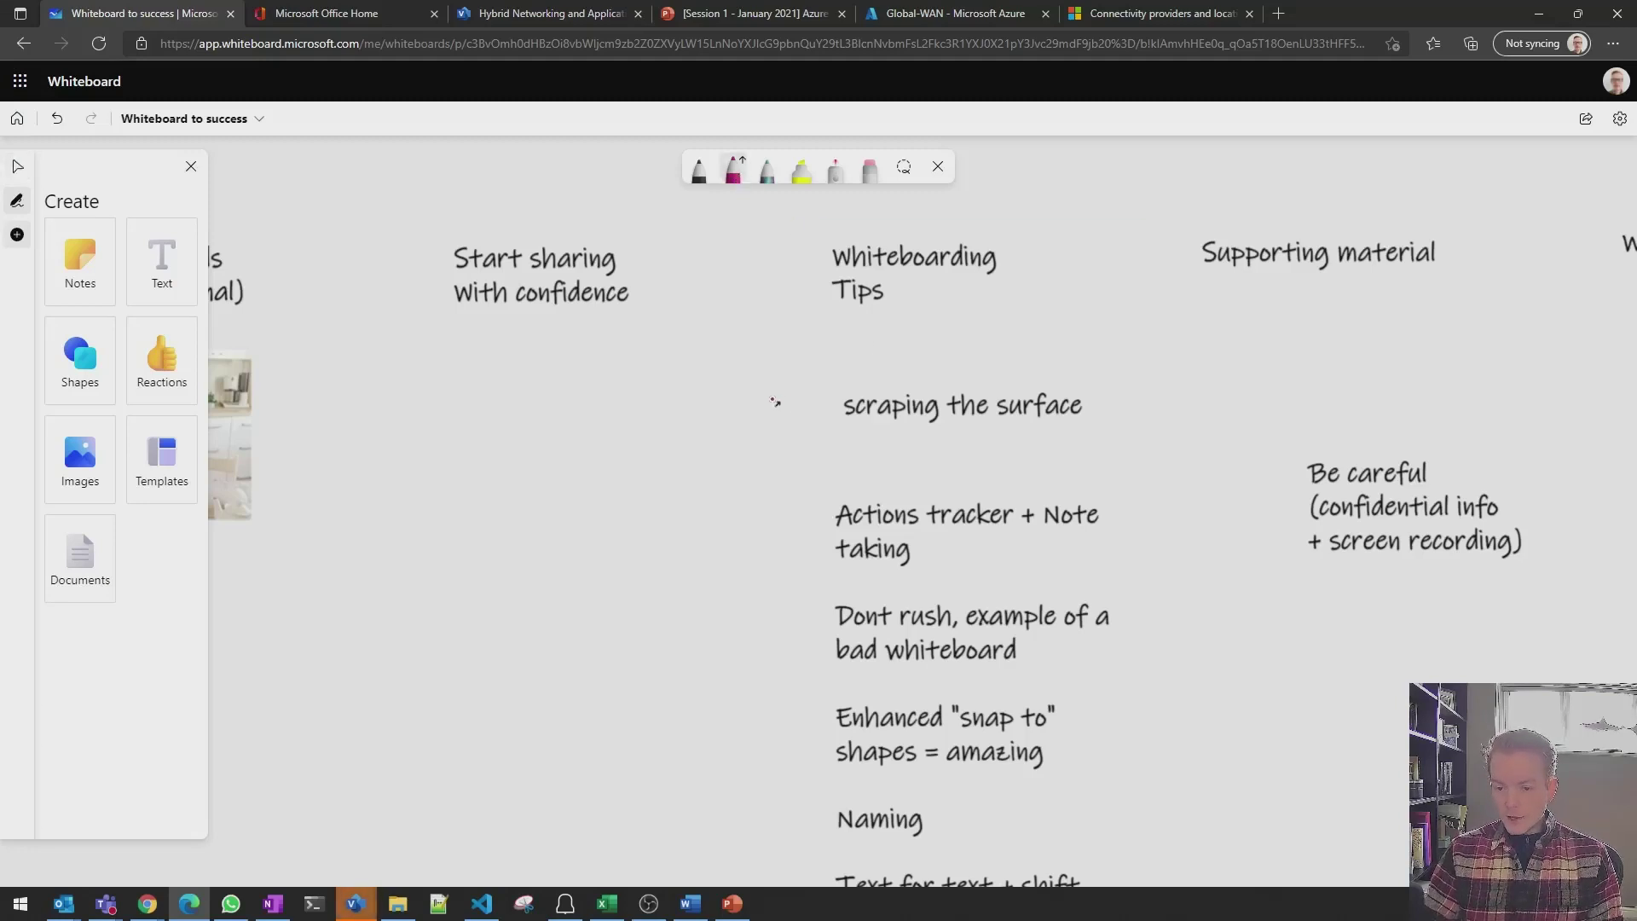
{"action": "mouse_move", "coordinate": [771, 400]}
{"action": "left_mouse_down"}
{"action": "mouse_move", "coordinate": [819, 406]}
{"action": "mouse_move", "coordinate": [795, 416]}
{"action": "left_mouse_up"}
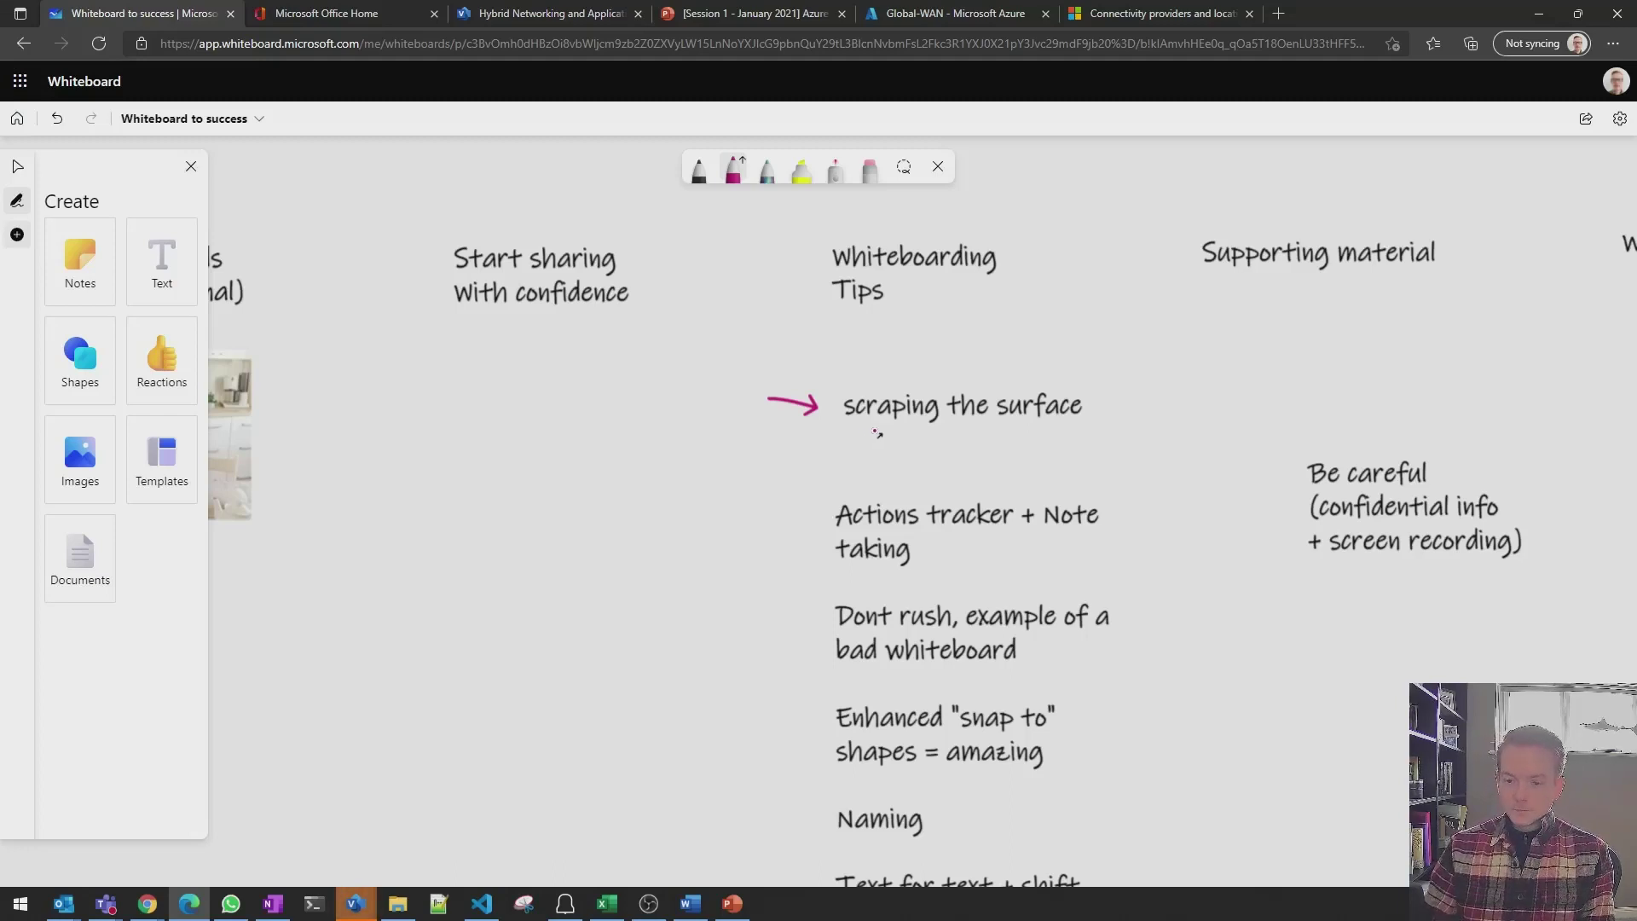
{"action": "mouse_move", "coordinate": [772, 493]}
{"action": "left_mouse_down"}
{"action": "mouse_move", "coordinate": [802, 502]}
{"action": "mouse_move", "coordinate": [789, 510]}
{"action": "left_mouse_up"}
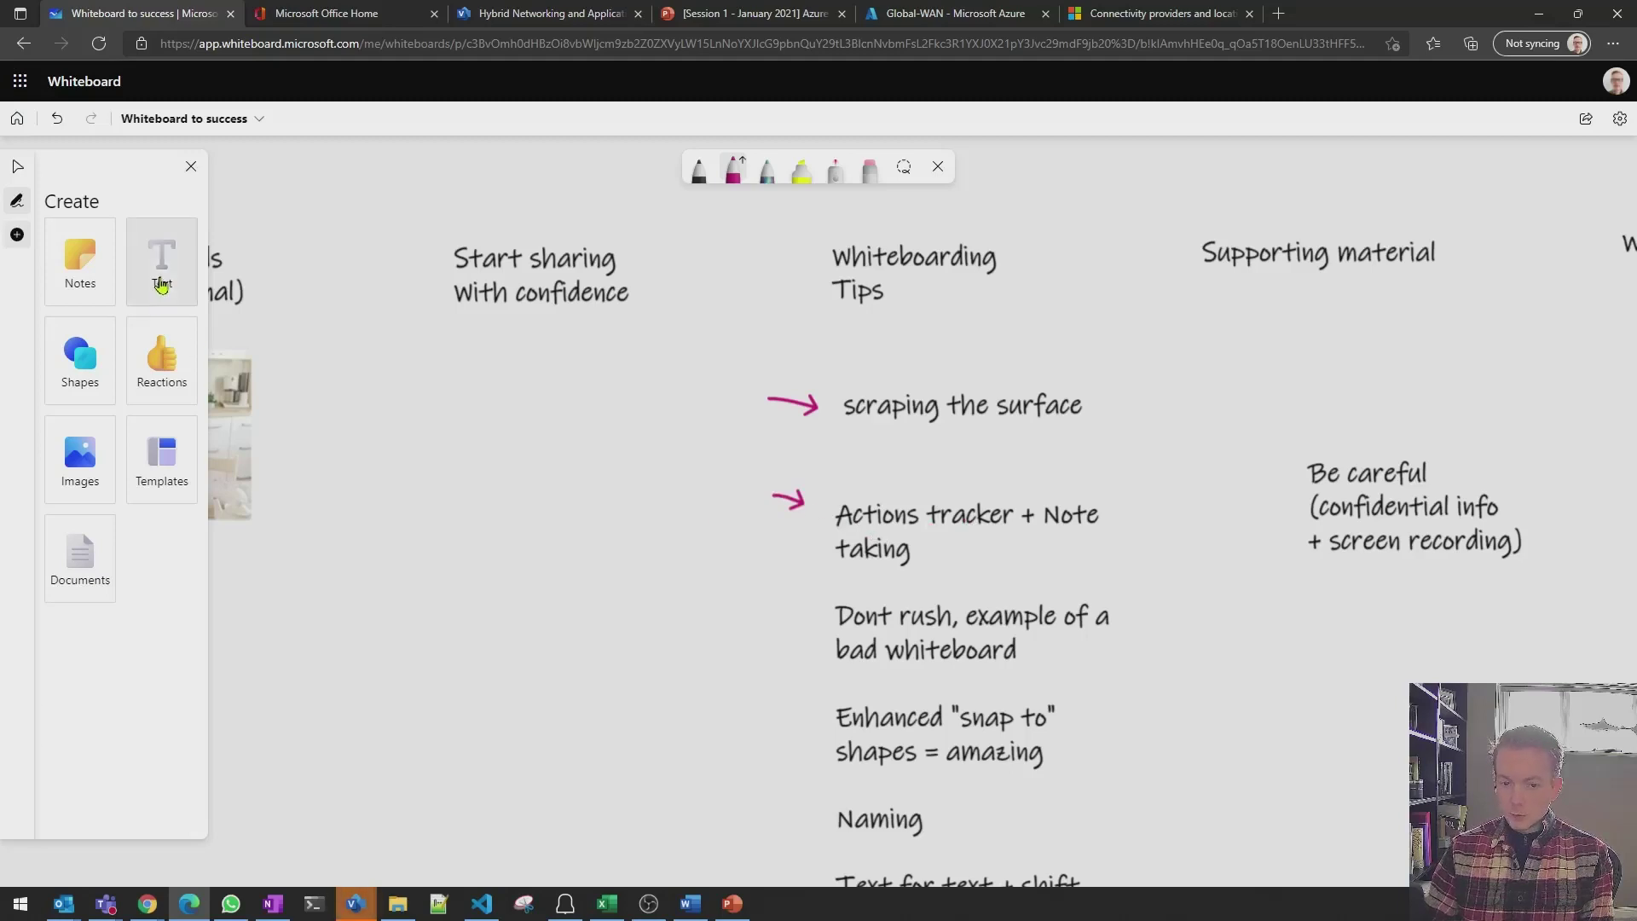
{"action": "left_click", "coordinate": [162, 257]}
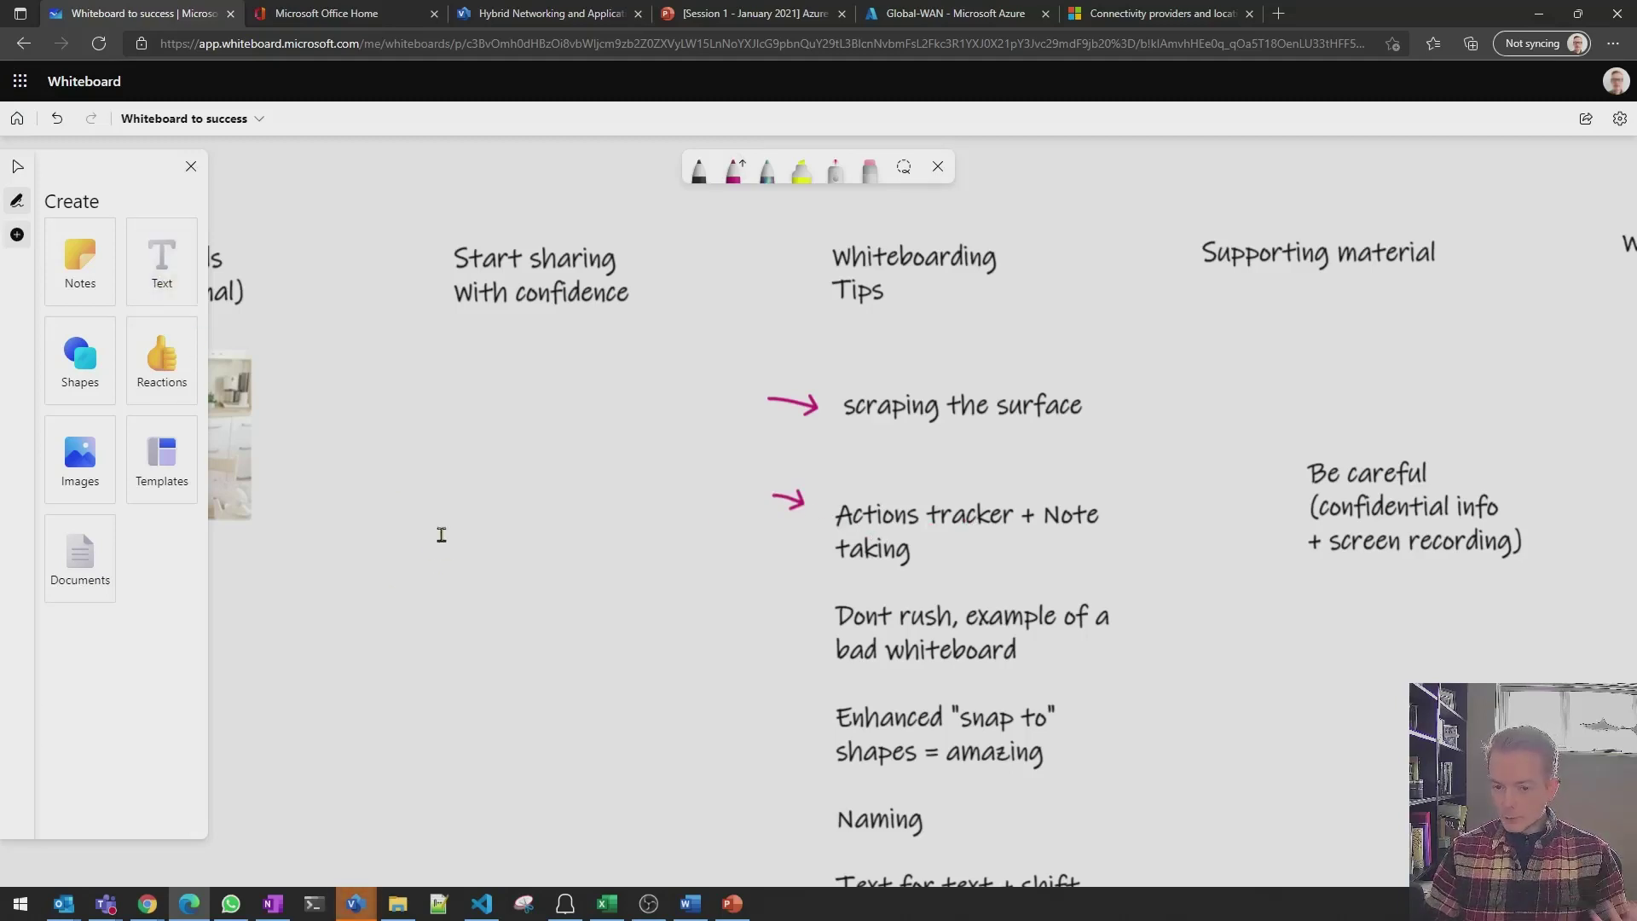
Type '1- regional', '2- backup' and '3- hybrid' on separate lines below Start sharing With confidence
{"action": "left_click", "coordinate": [380, 485]}
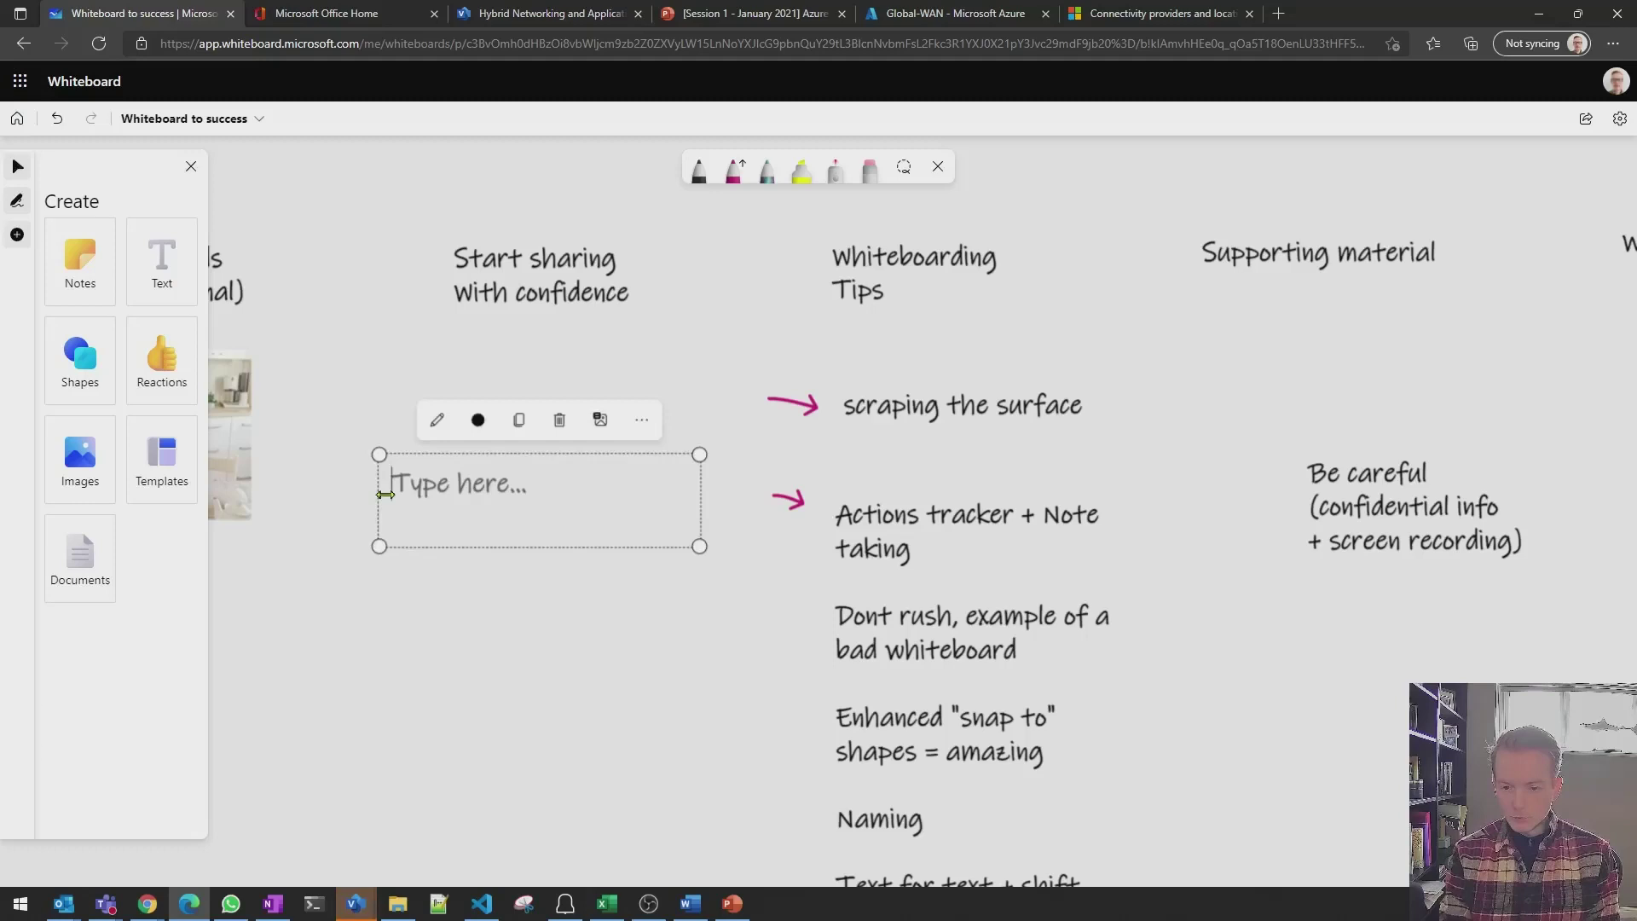
{"action": "type", "text": "1- "}
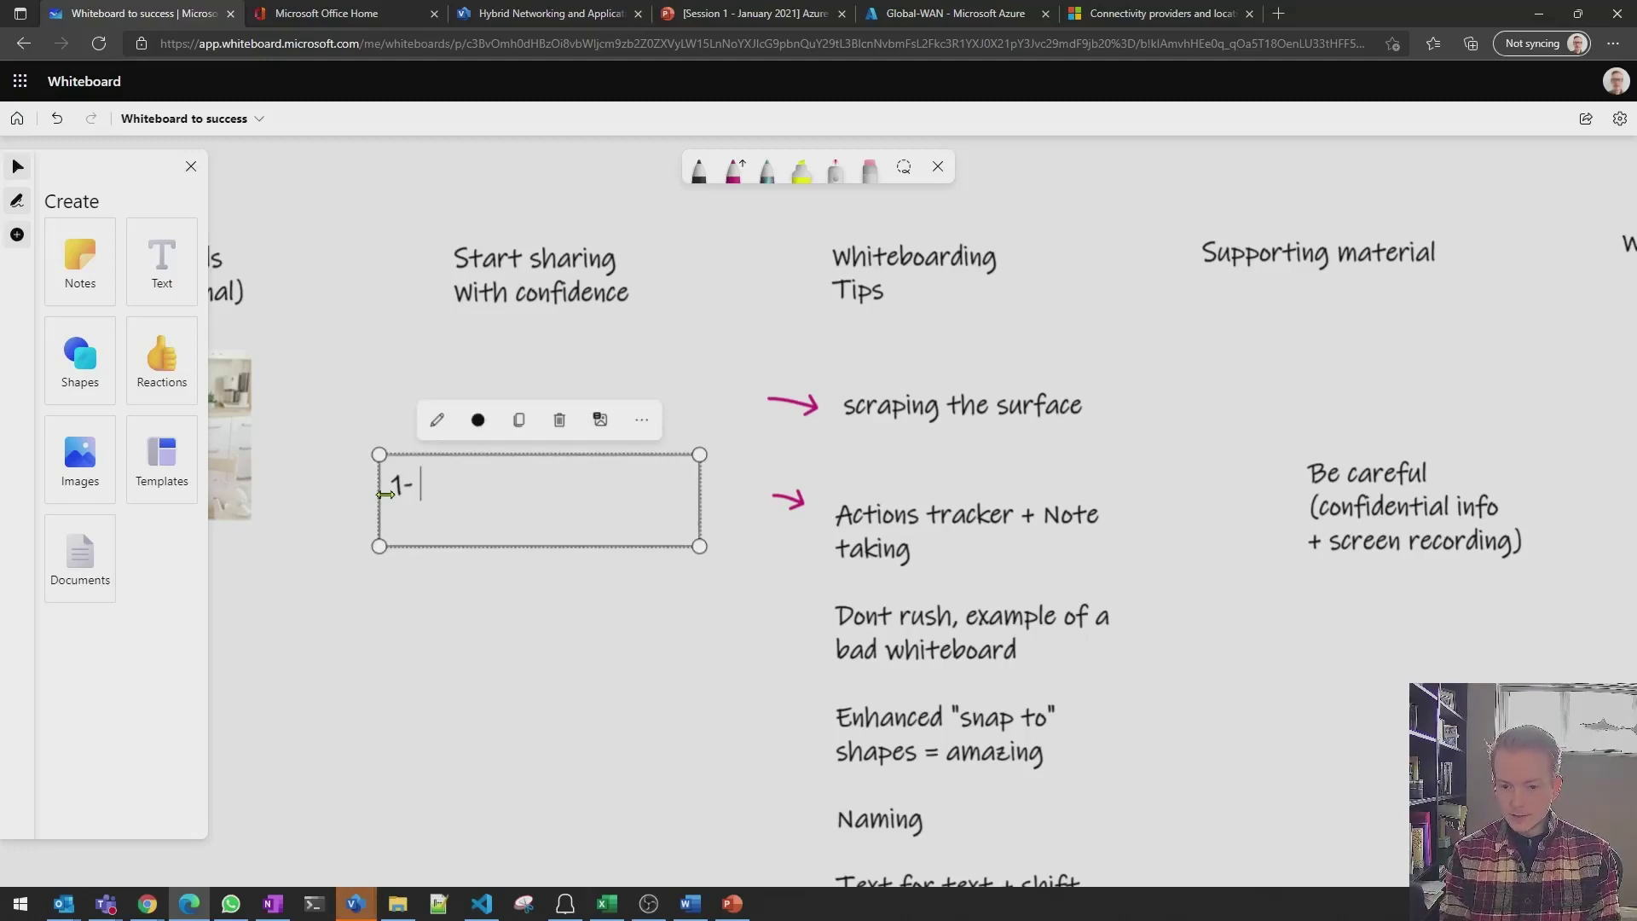
{"action": "type", "text": "regional"}
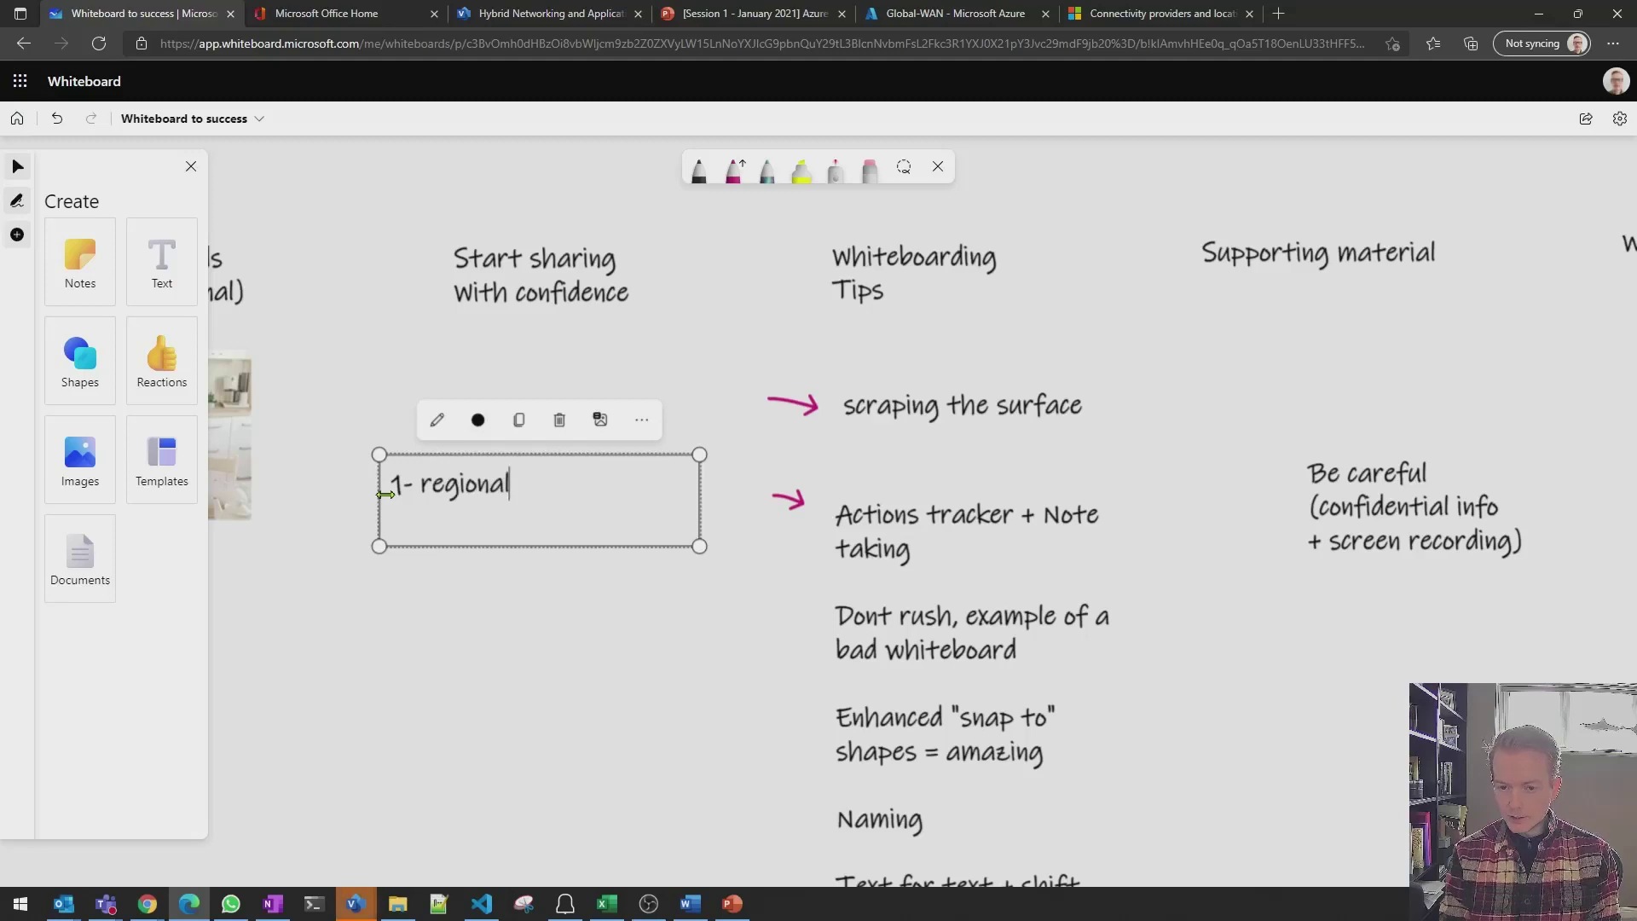
{"action": "key", "text": "Return"}
{"action": "type", "text": "2- backup"}
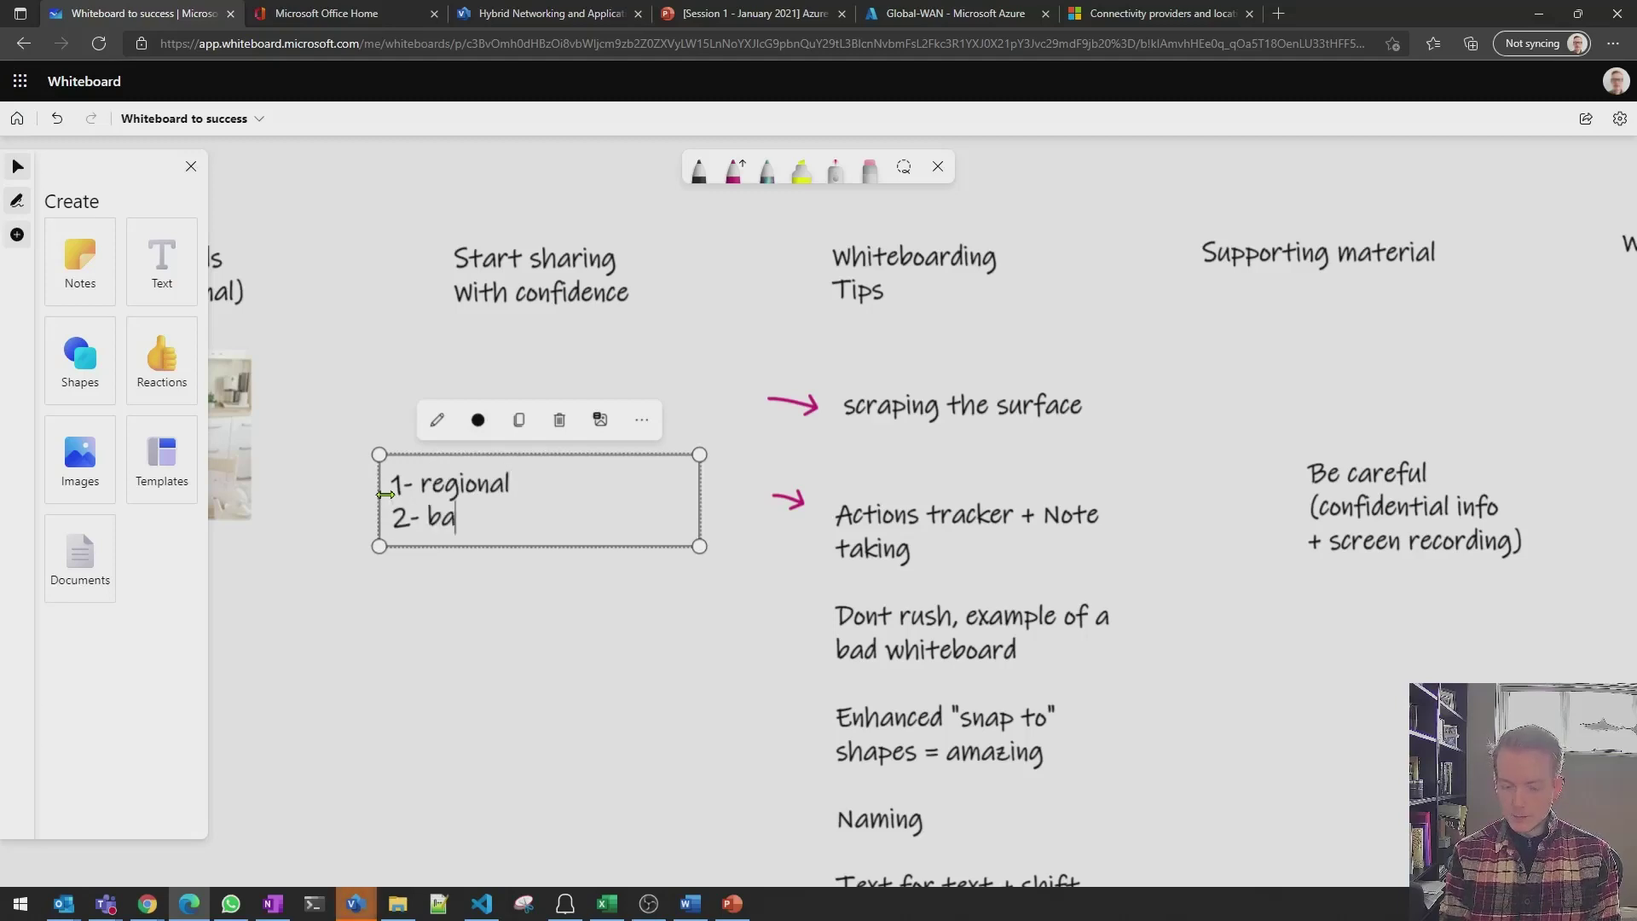
{"action": "key", "text": "Return"}
{"action": "type", "text": "3- "}
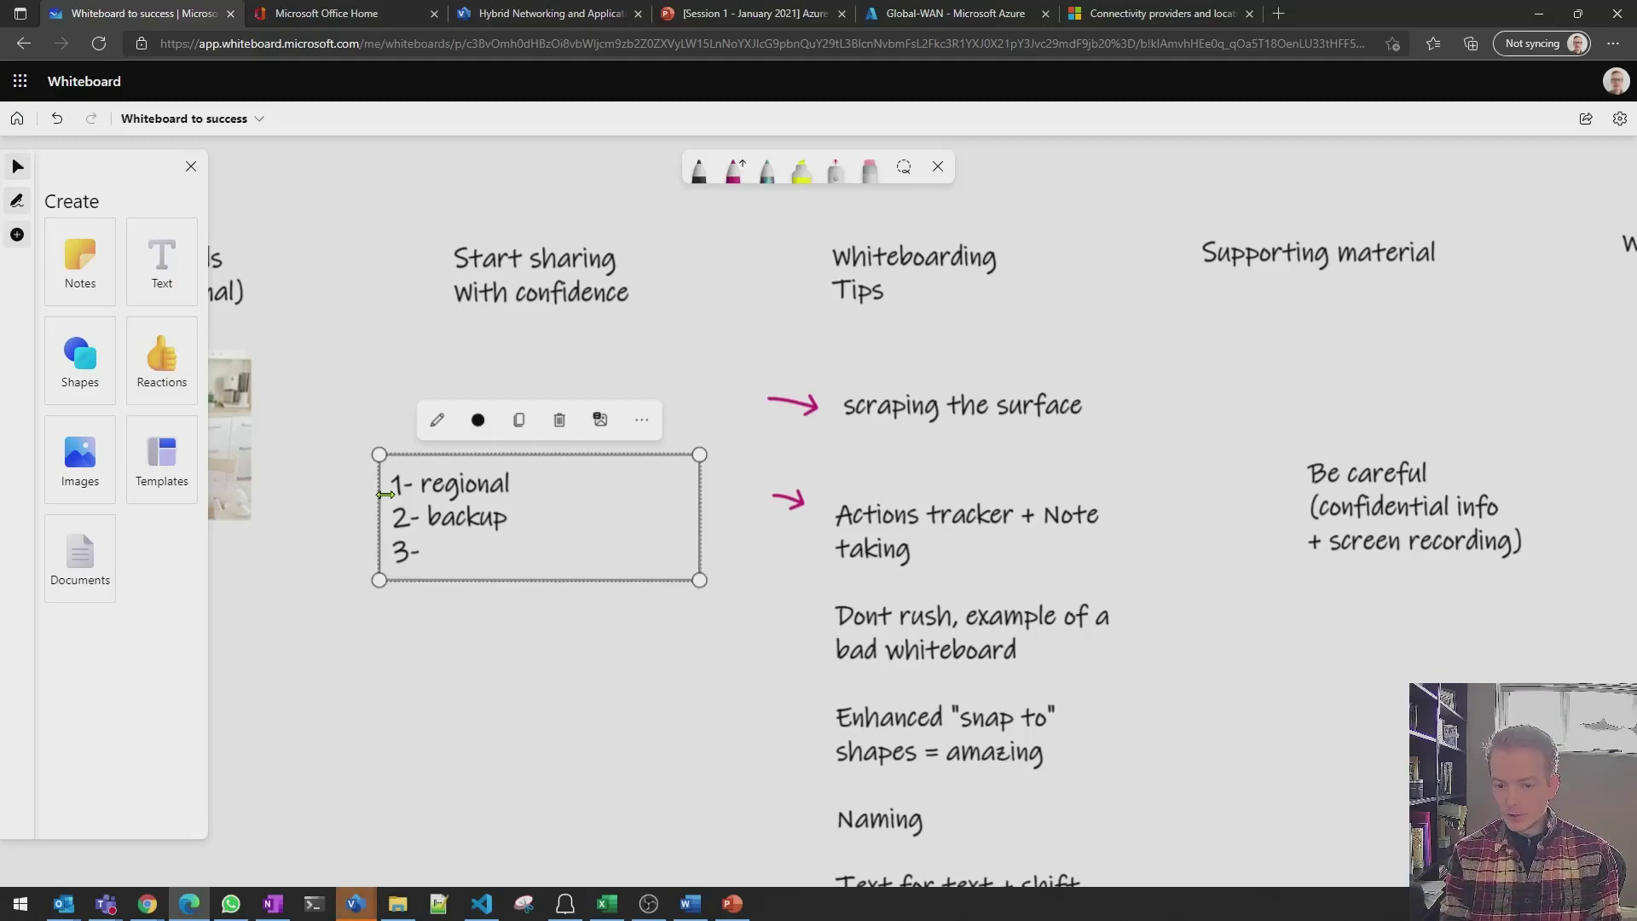
{"action": "type", "text": "hybrid"}
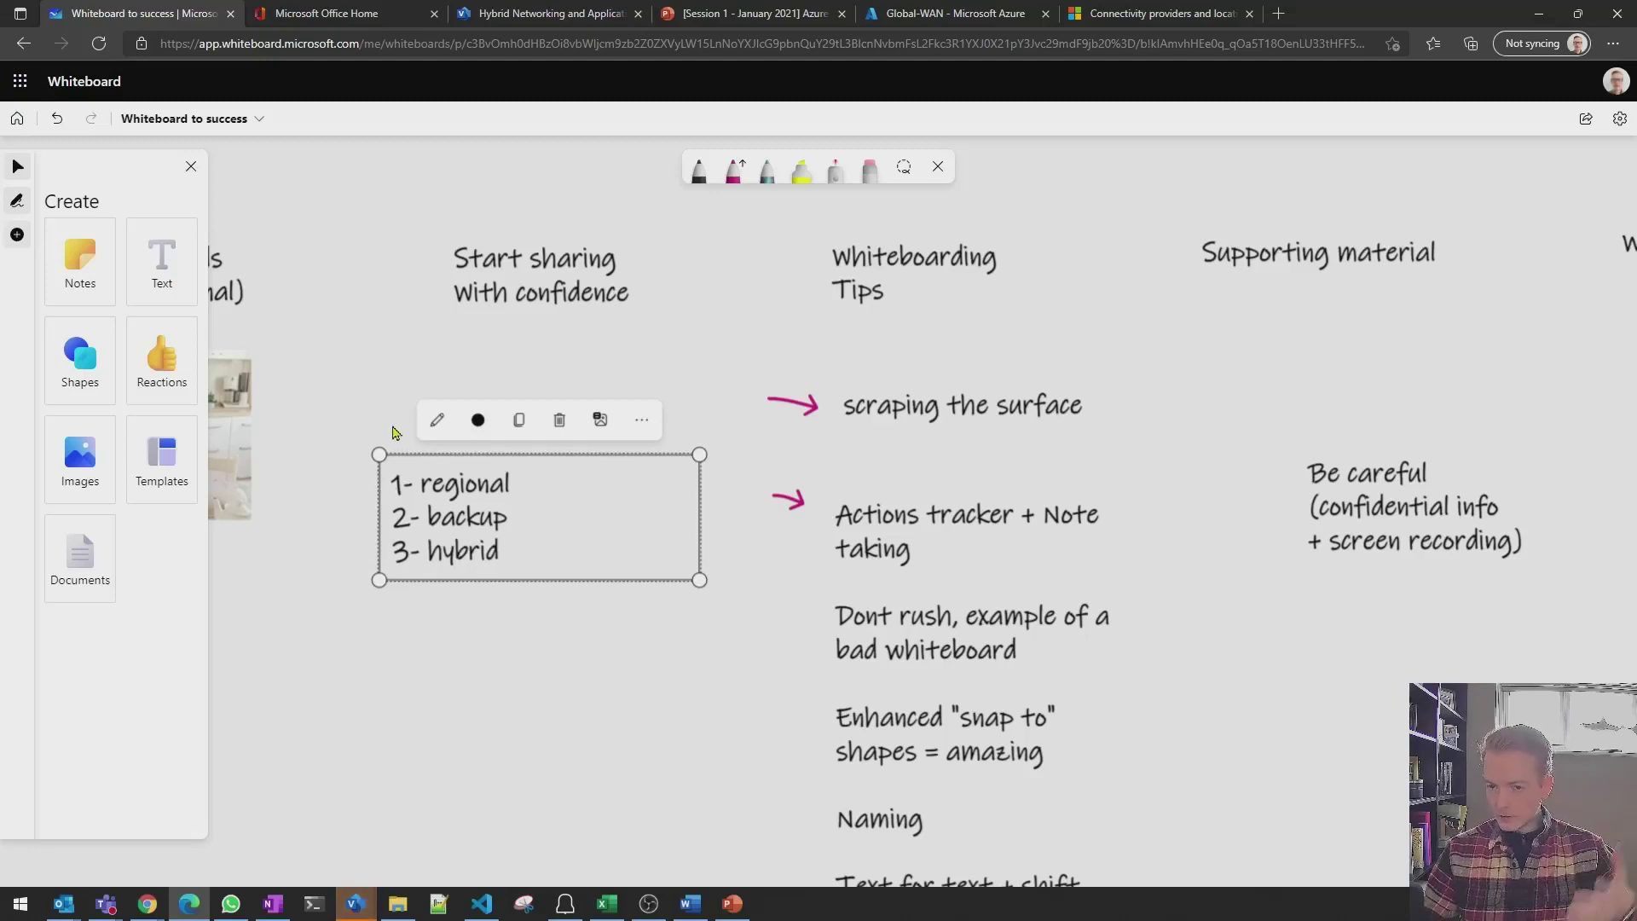
{"action": "left_click", "coordinate": [734, 171]}
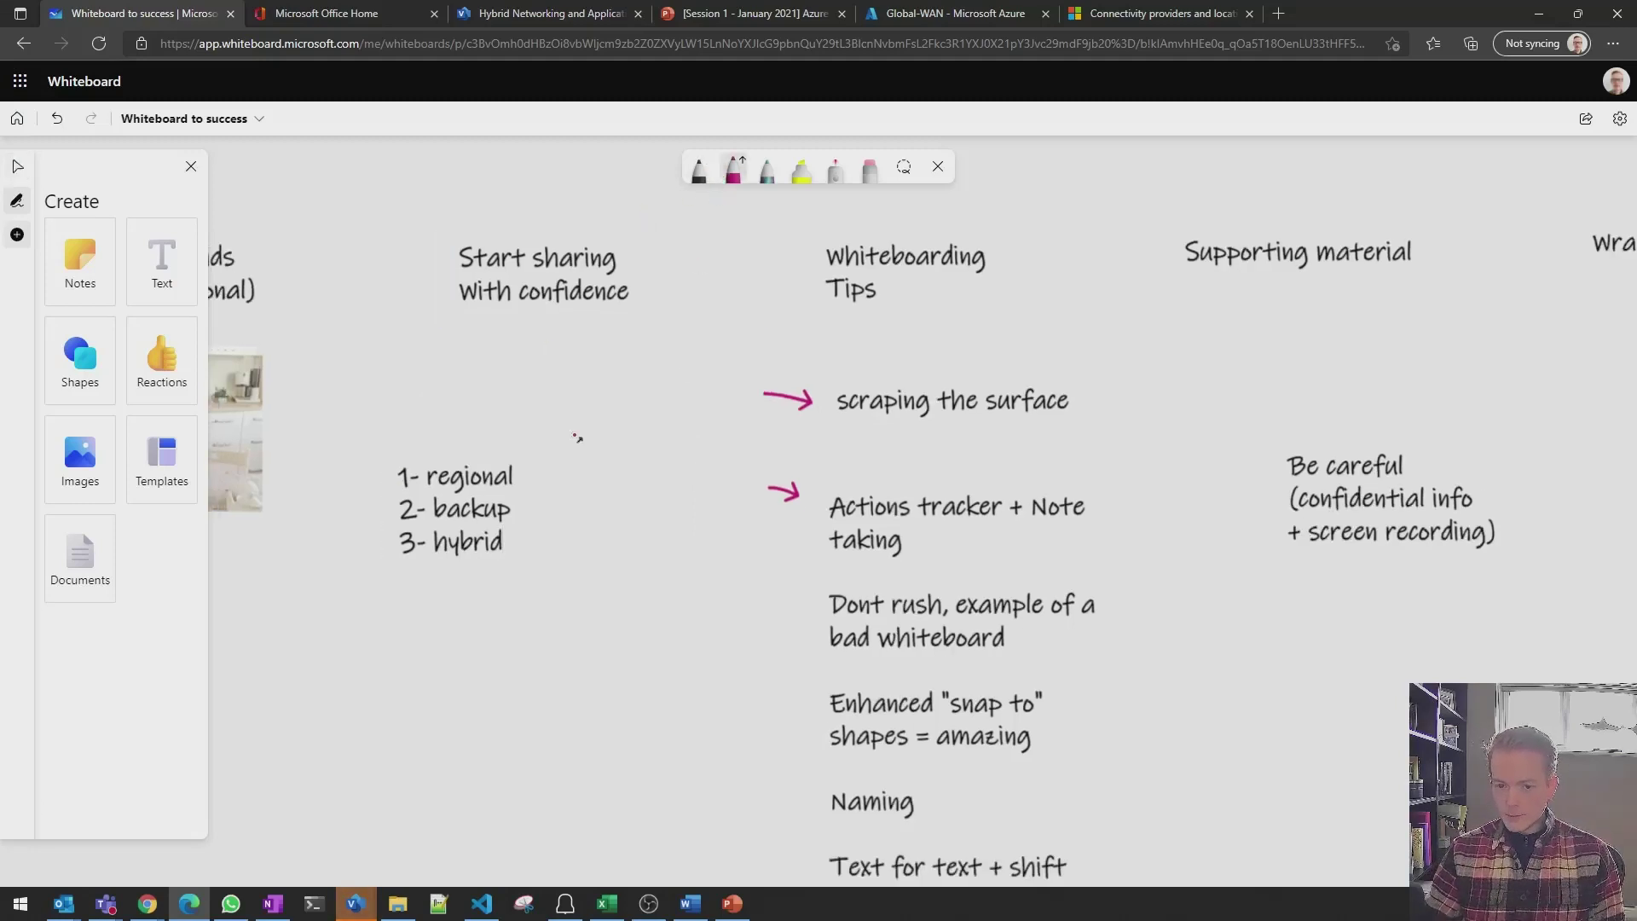
Undo a misplaced magenta arrow and strike through 'regional' in black ink
{"action": "left_click_drag", "start_coordinate": [515, 476], "coordinate": [550, 439]}
{"action": "left_click_drag", "start_coordinate": [536, 444], "coordinate": [548, 456]}
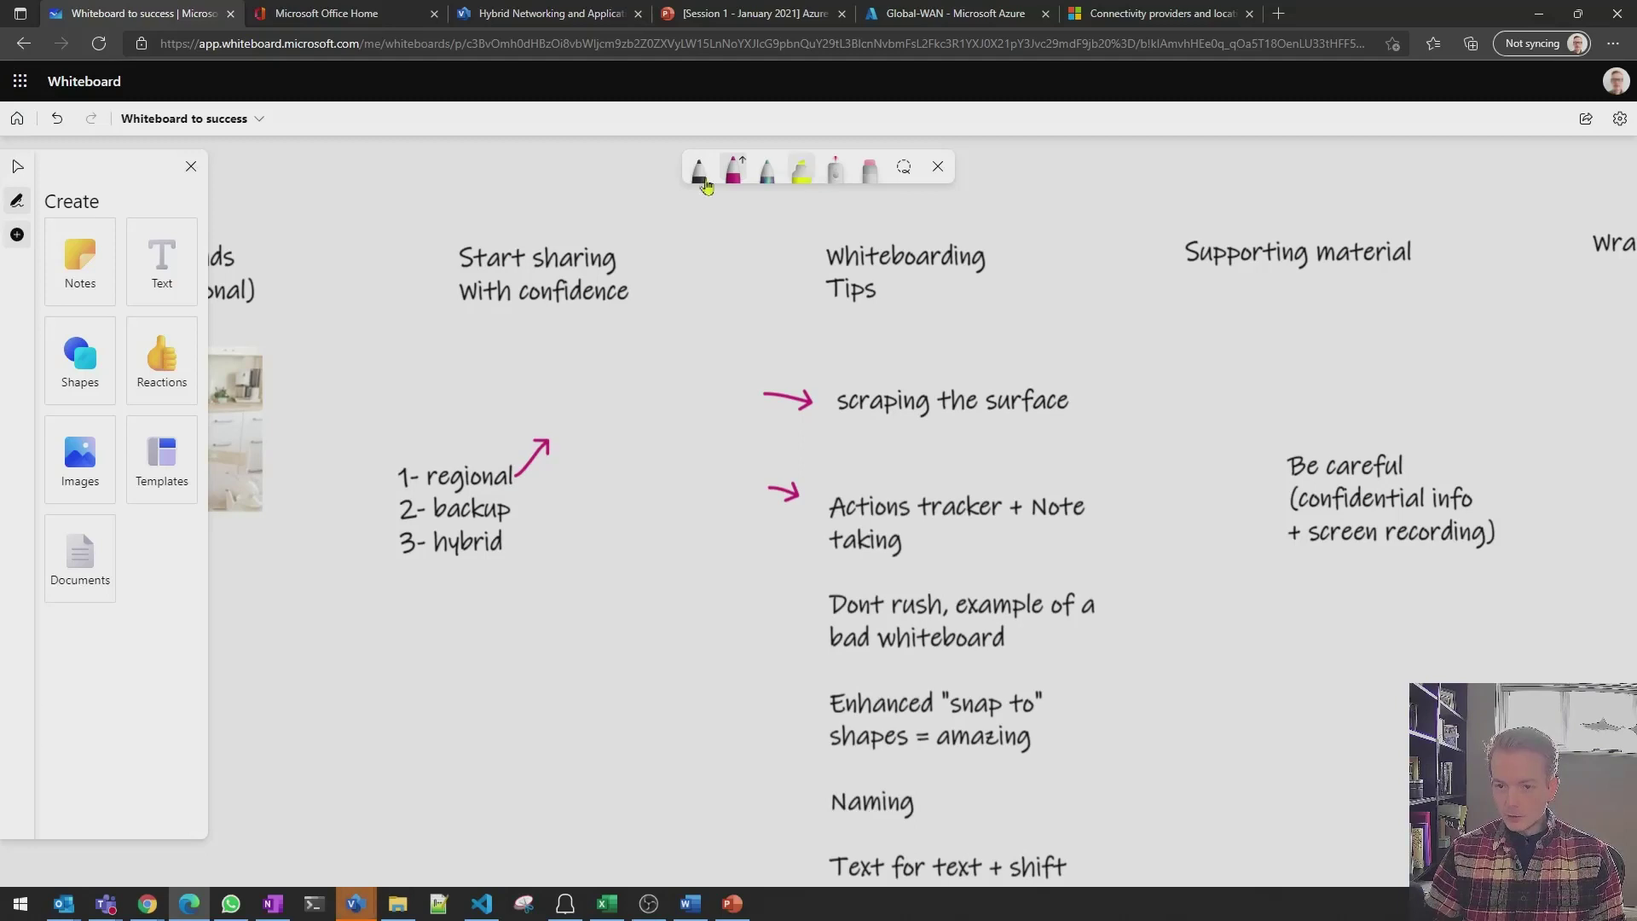
{"action": "left_click", "coordinate": [56, 118]}
{"action": "left_click", "coordinate": [699, 171]}
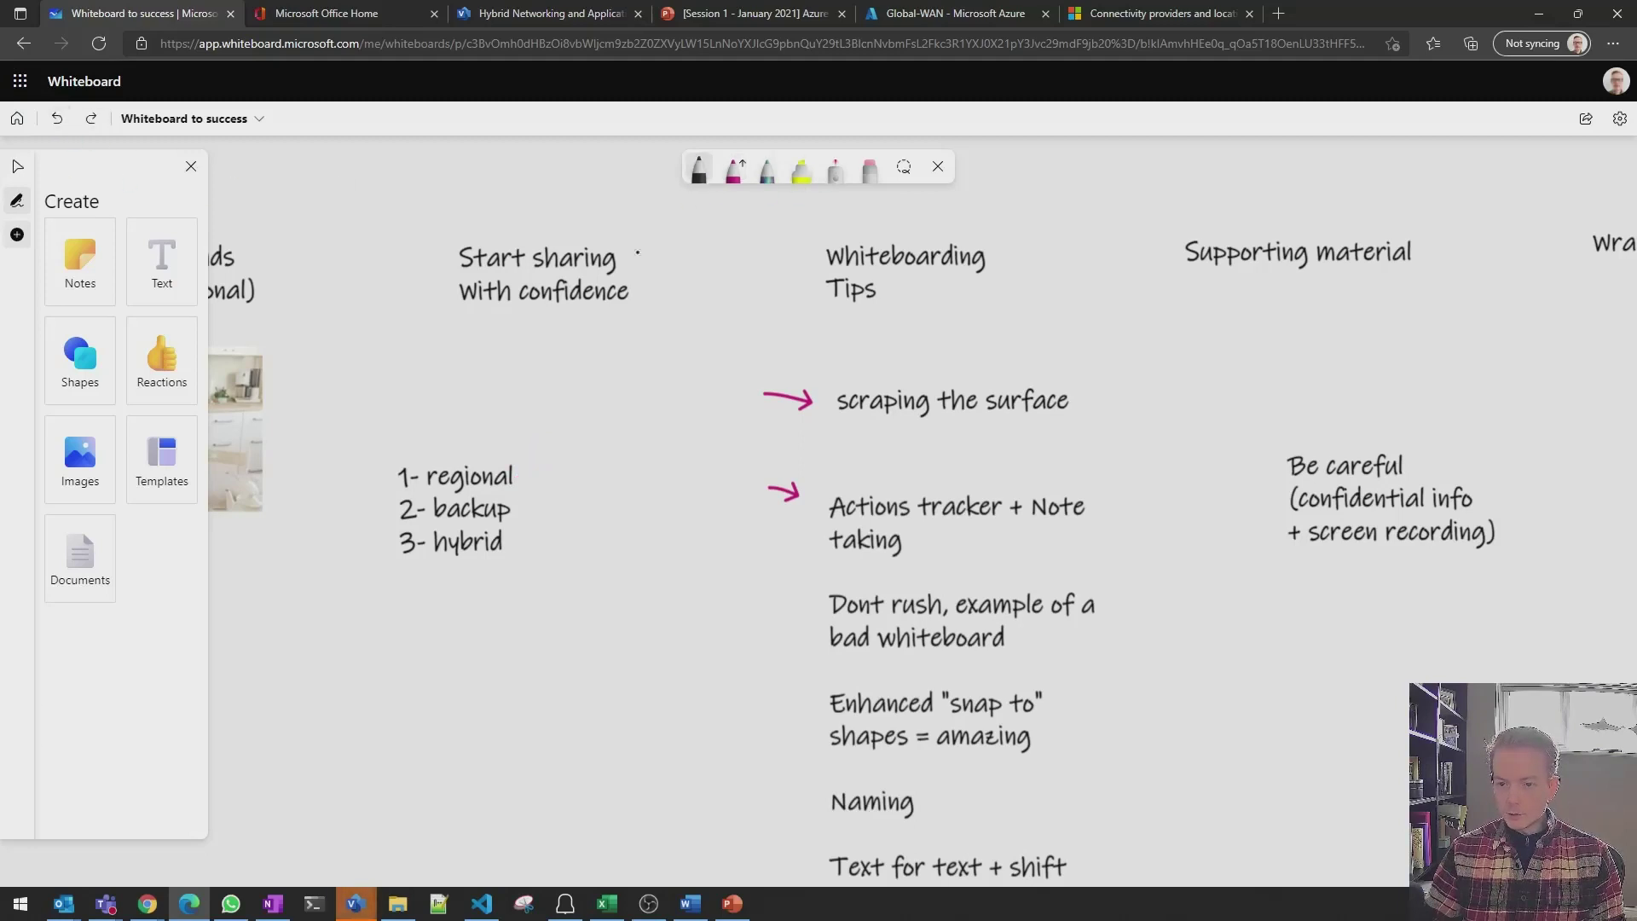
{"action": "left_click_drag", "start_coordinate": [423, 478], "coordinate": [539, 475]}
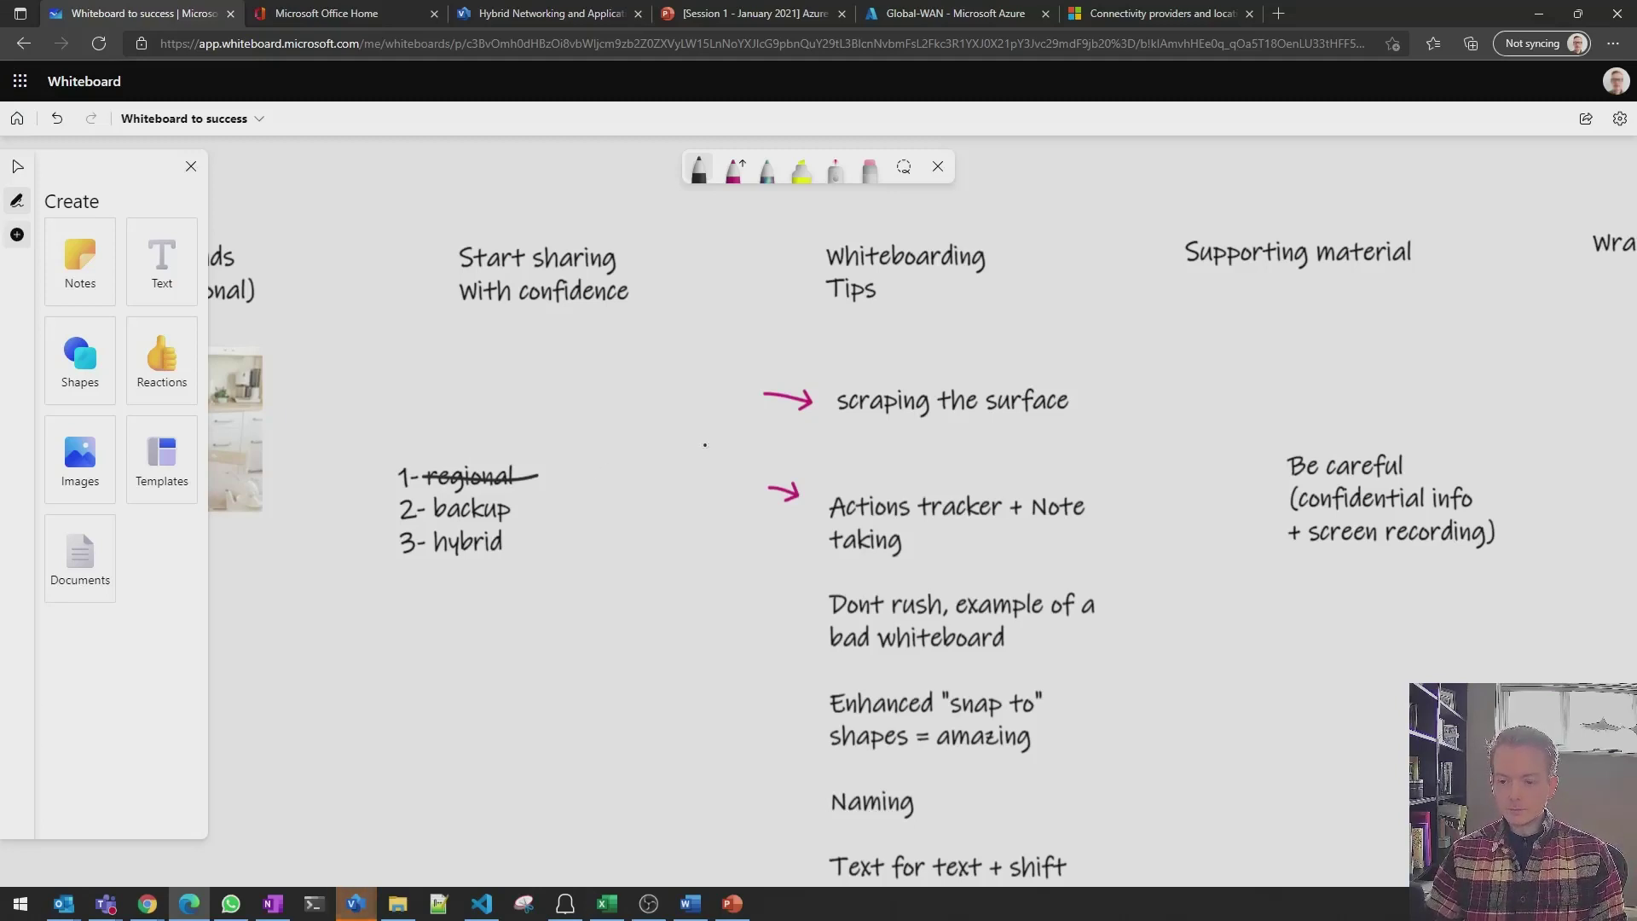
Draw a magenta arrow before the 'Dont rush' tip, then return to Select
{"action": "left_click", "coordinate": [733, 171]}
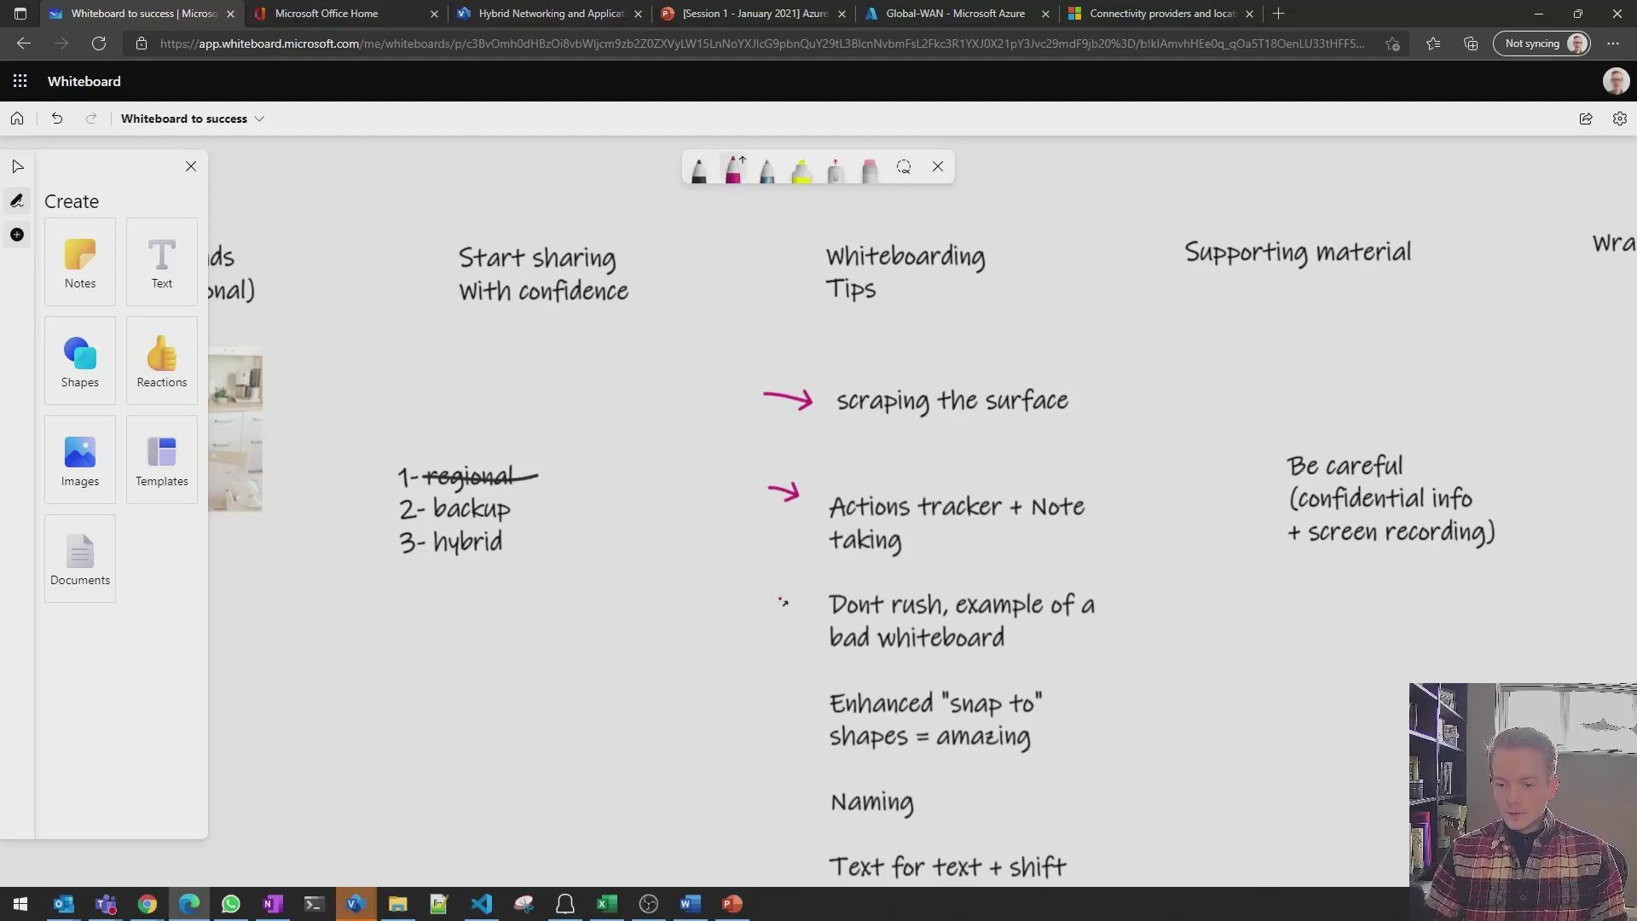
{"action": "left_click_drag", "start_coordinate": [780, 601], "coordinate": [819, 618]}
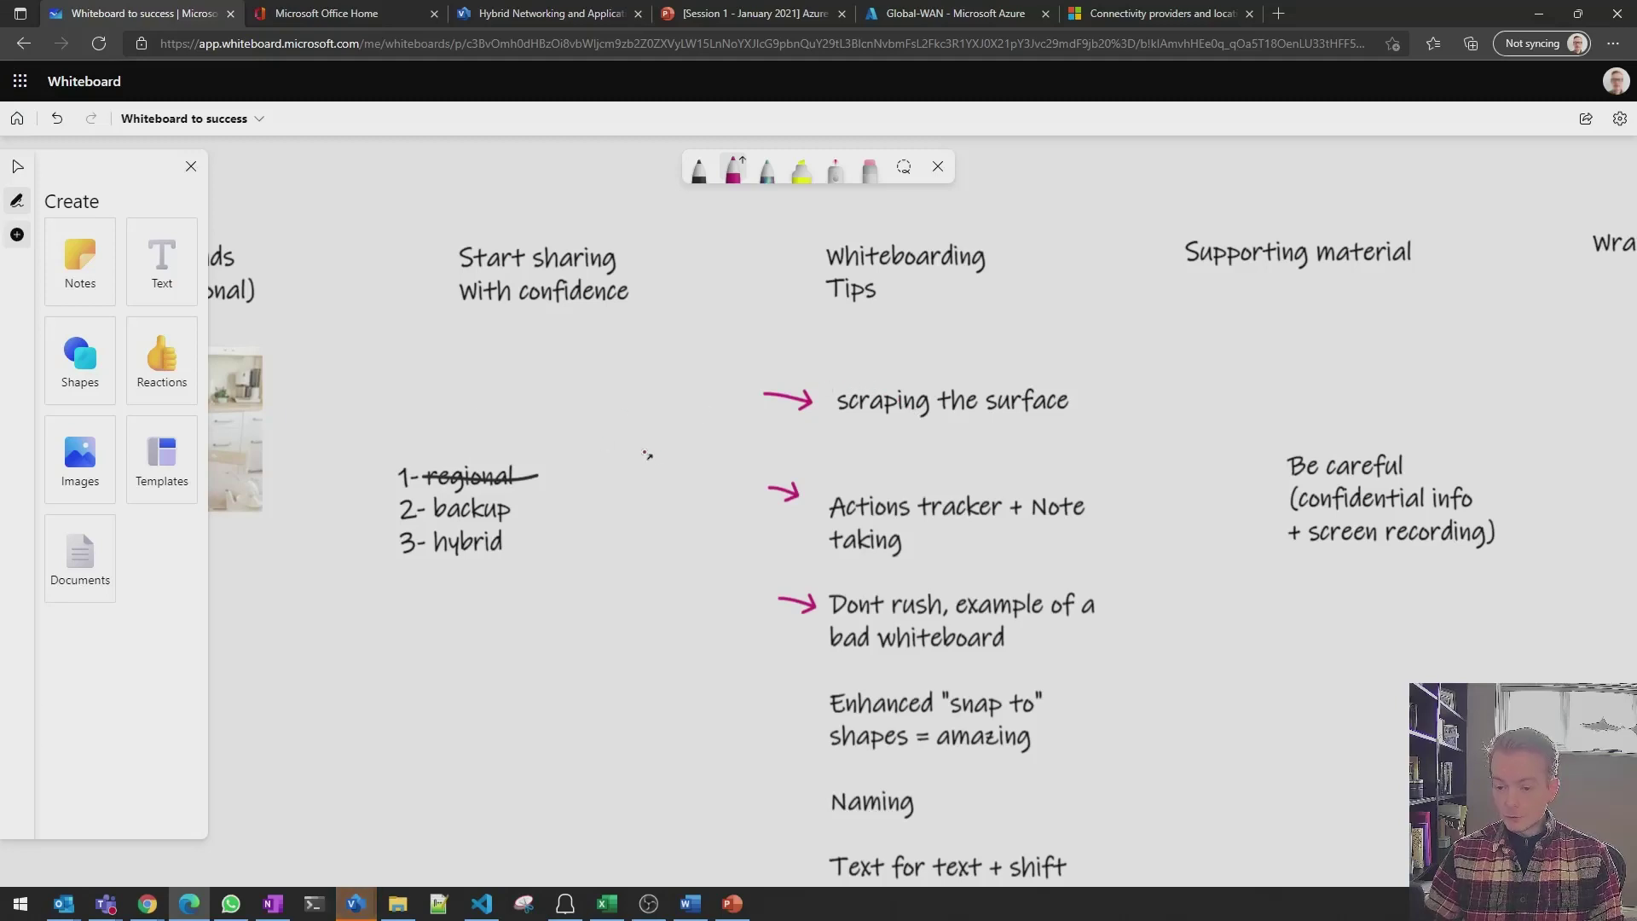
{"action": "left_click", "coordinate": [13, 164]}
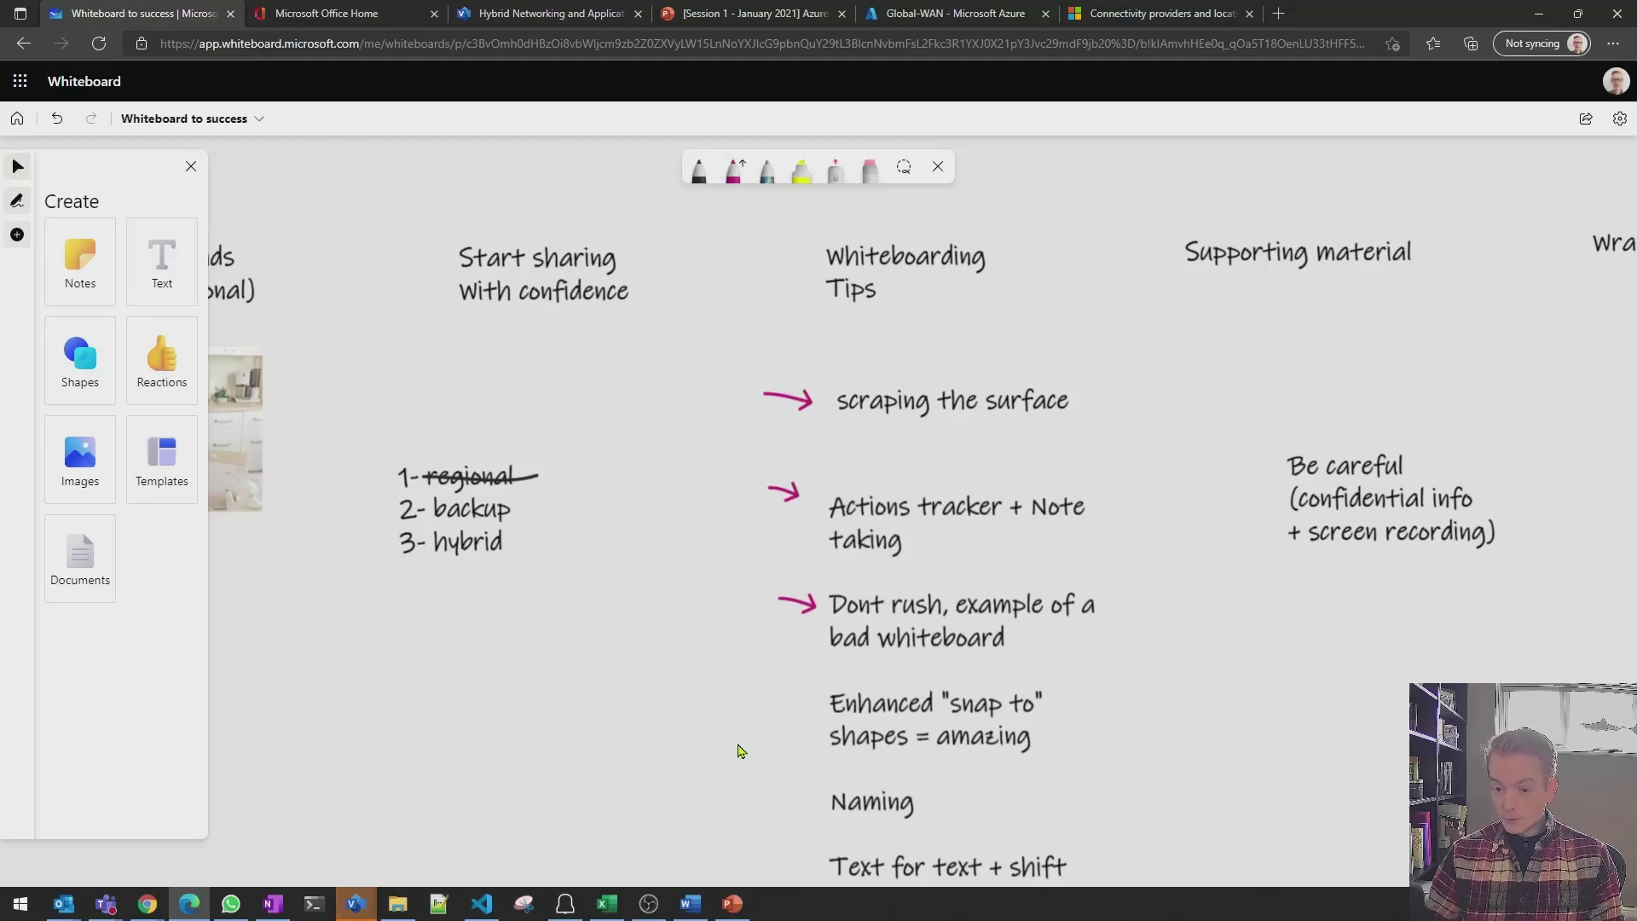
Pan to empty space and turn off Enhance inked shapes in Settings
{"action": "left_click_drag", "start_coordinate": [731, 759], "coordinate": [1335, 362]}
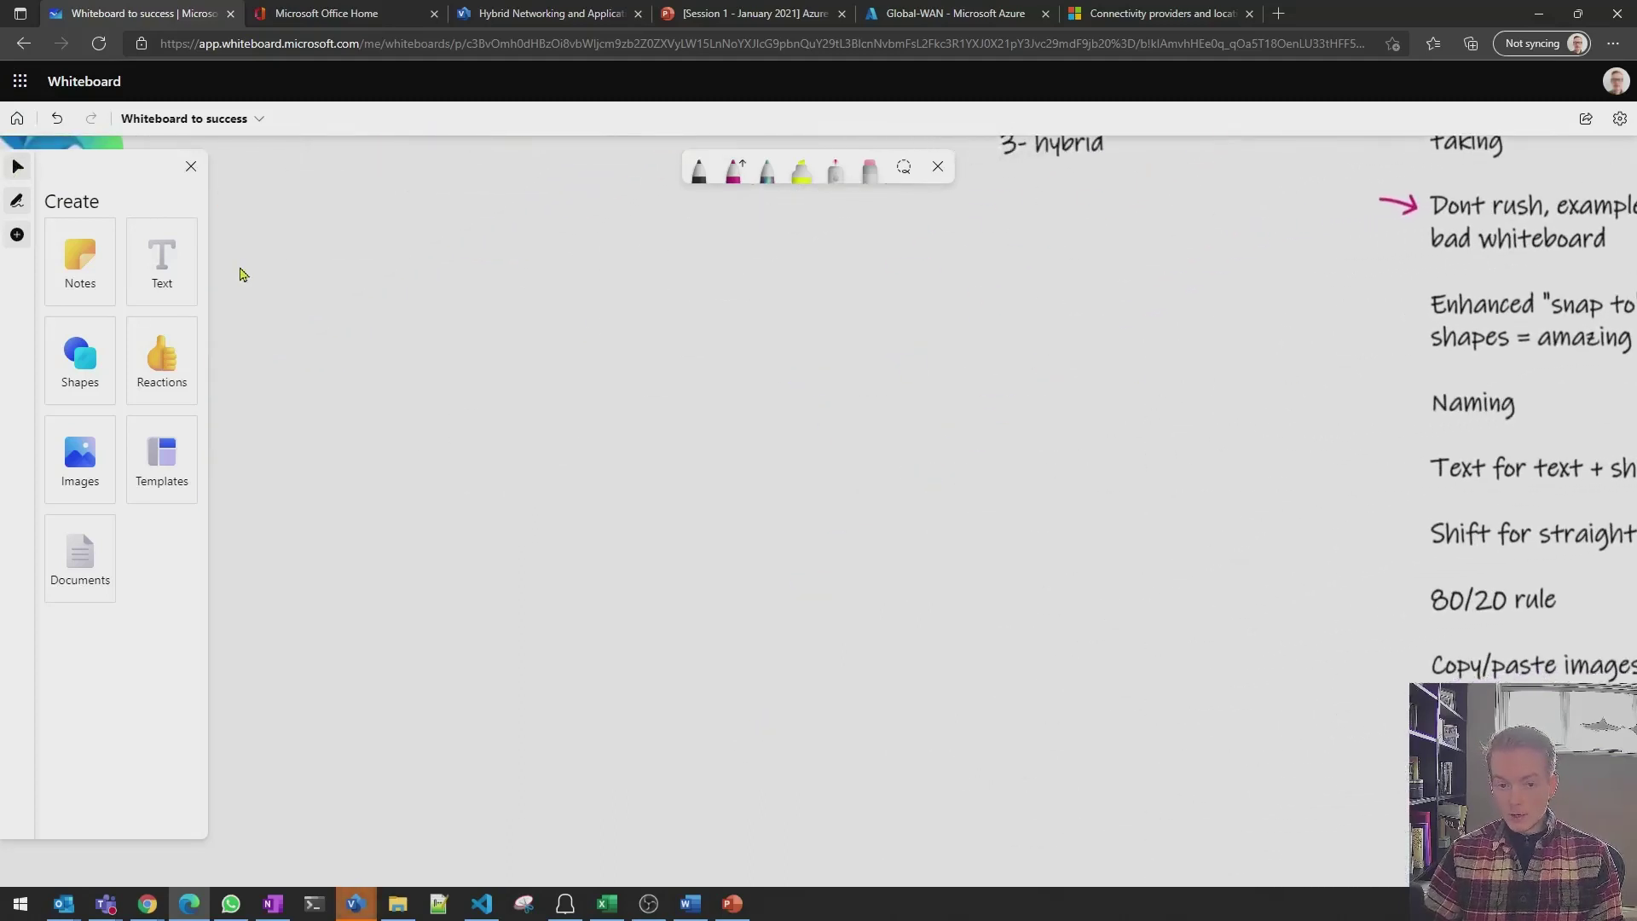
{"action": "left_click", "coordinate": [699, 175]}
{"action": "left_click", "coordinate": [1619, 118]}
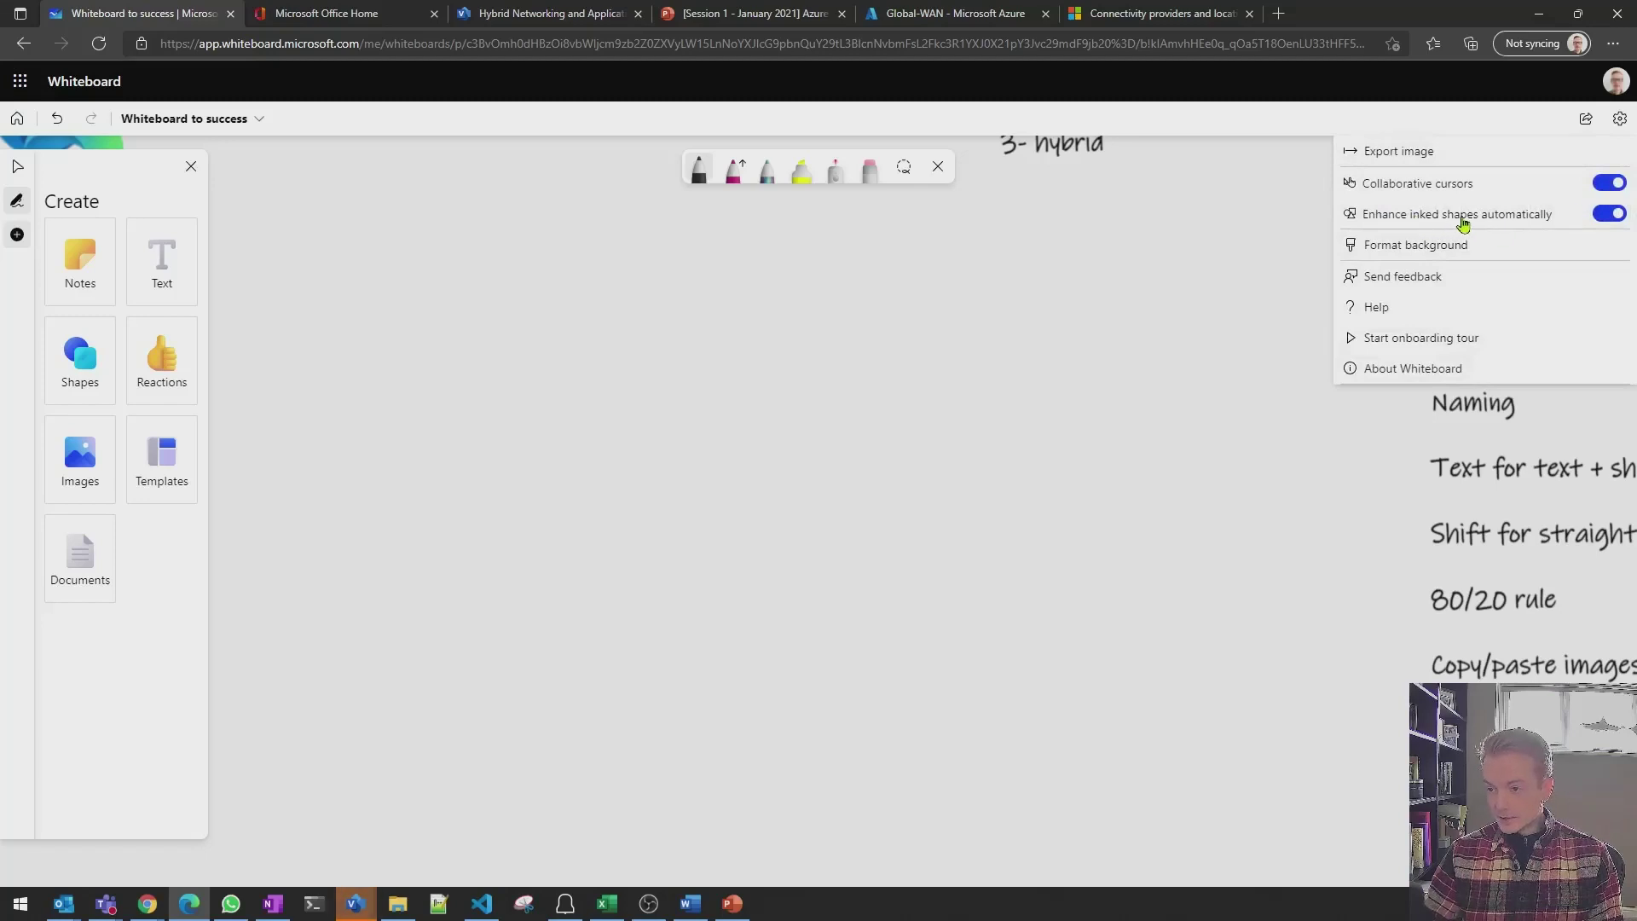
{"action": "left_click", "coordinate": [1604, 218]}
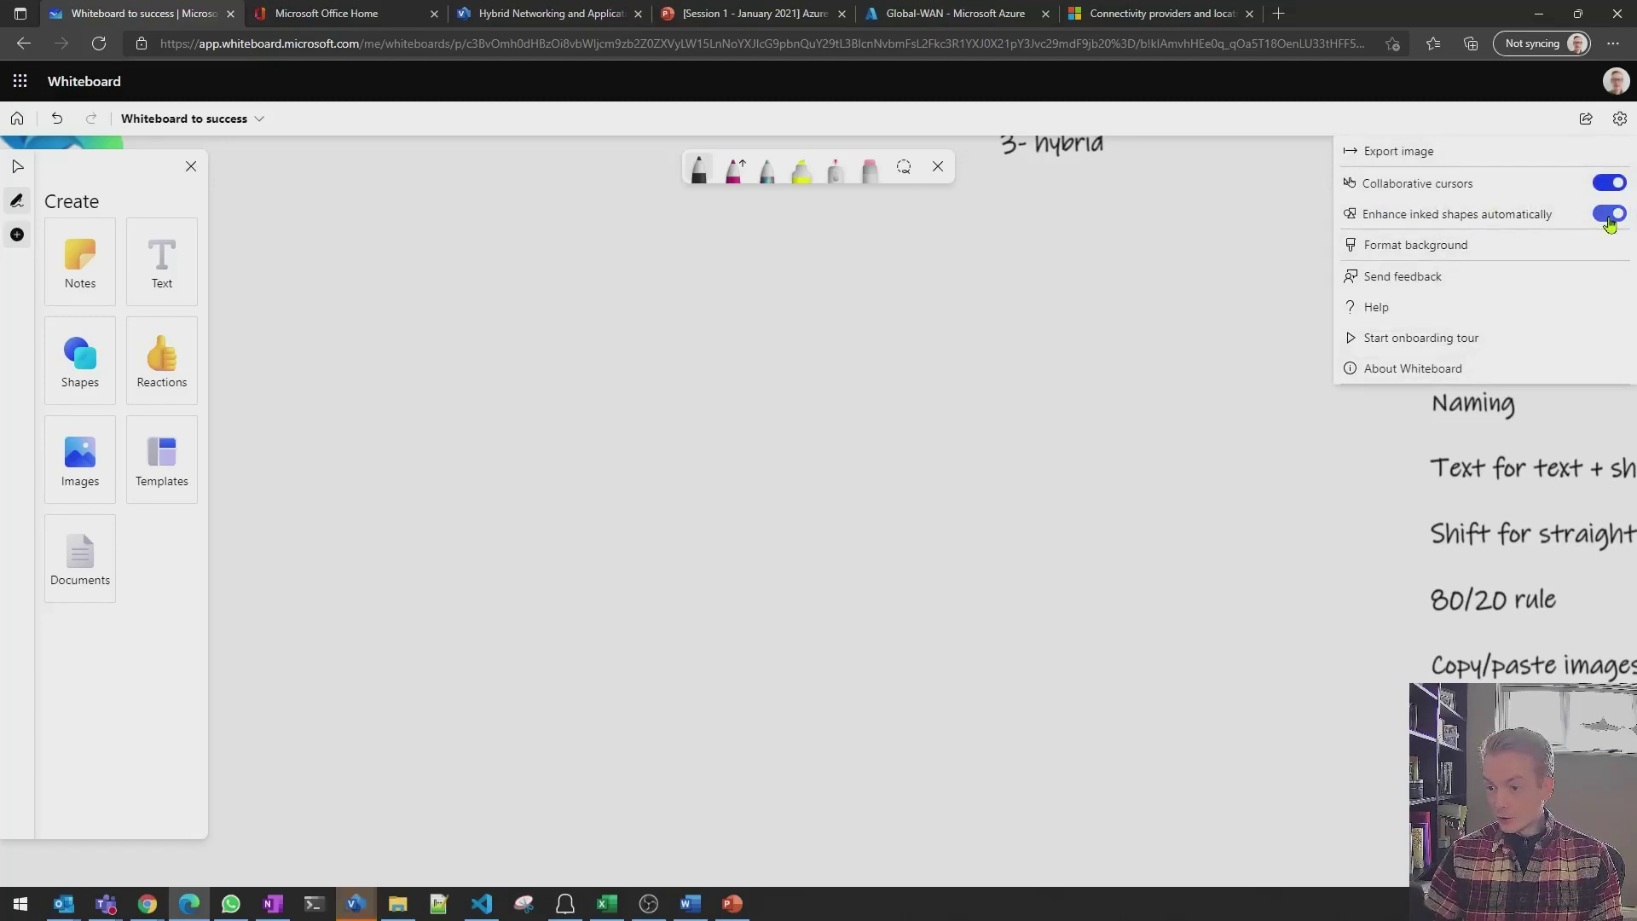
{"action": "left_click", "coordinate": [570, 424]}
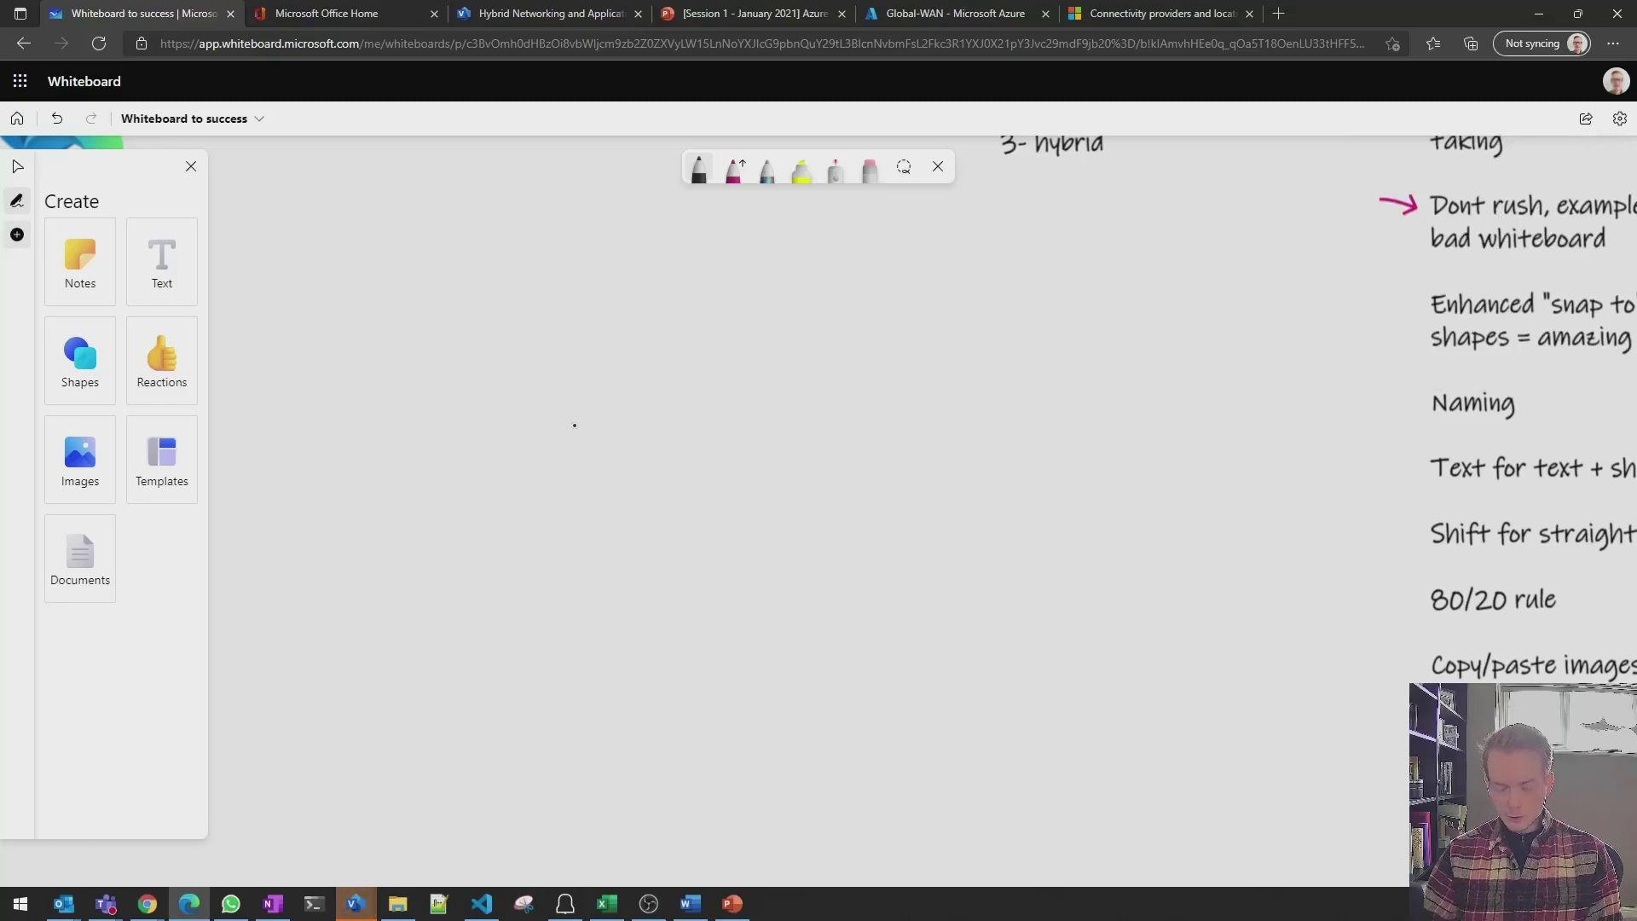
Sketch a black freehand box labelled vr, connected by a line to a crossed circle labelled AP
{"action": "mouse_move", "coordinate": [267, 415]}
{"action": "left_mouse_down"}
{"action": "mouse_move", "coordinate": [420, 401]}
{"action": "mouse_move", "coordinate": [418, 537]}
{"action": "left_mouse_up"}
{"action": "mouse_move", "coordinate": [315, 424]}
{"action": "left_mouse_down"}
{"action": "mouse_move", "coordinate": [389, 541]}
{"action": "mouse_move", "coordinate": [418, 539]}
{"action": "left_mouse_up"}
{"action": "mouse_move", "coordinate": [413, 475]}
{"action": "left_mouse_down"}
{"action": "mouse_move", "coordinate": [590, 440]}
{"action": "mouse_move", "coordinate": [580, 512]}
{"action": "left_mouse_up"}
{"action": "left_click_drag", "start_coordinate": [587, 451], "coordinate": [520, 518]}
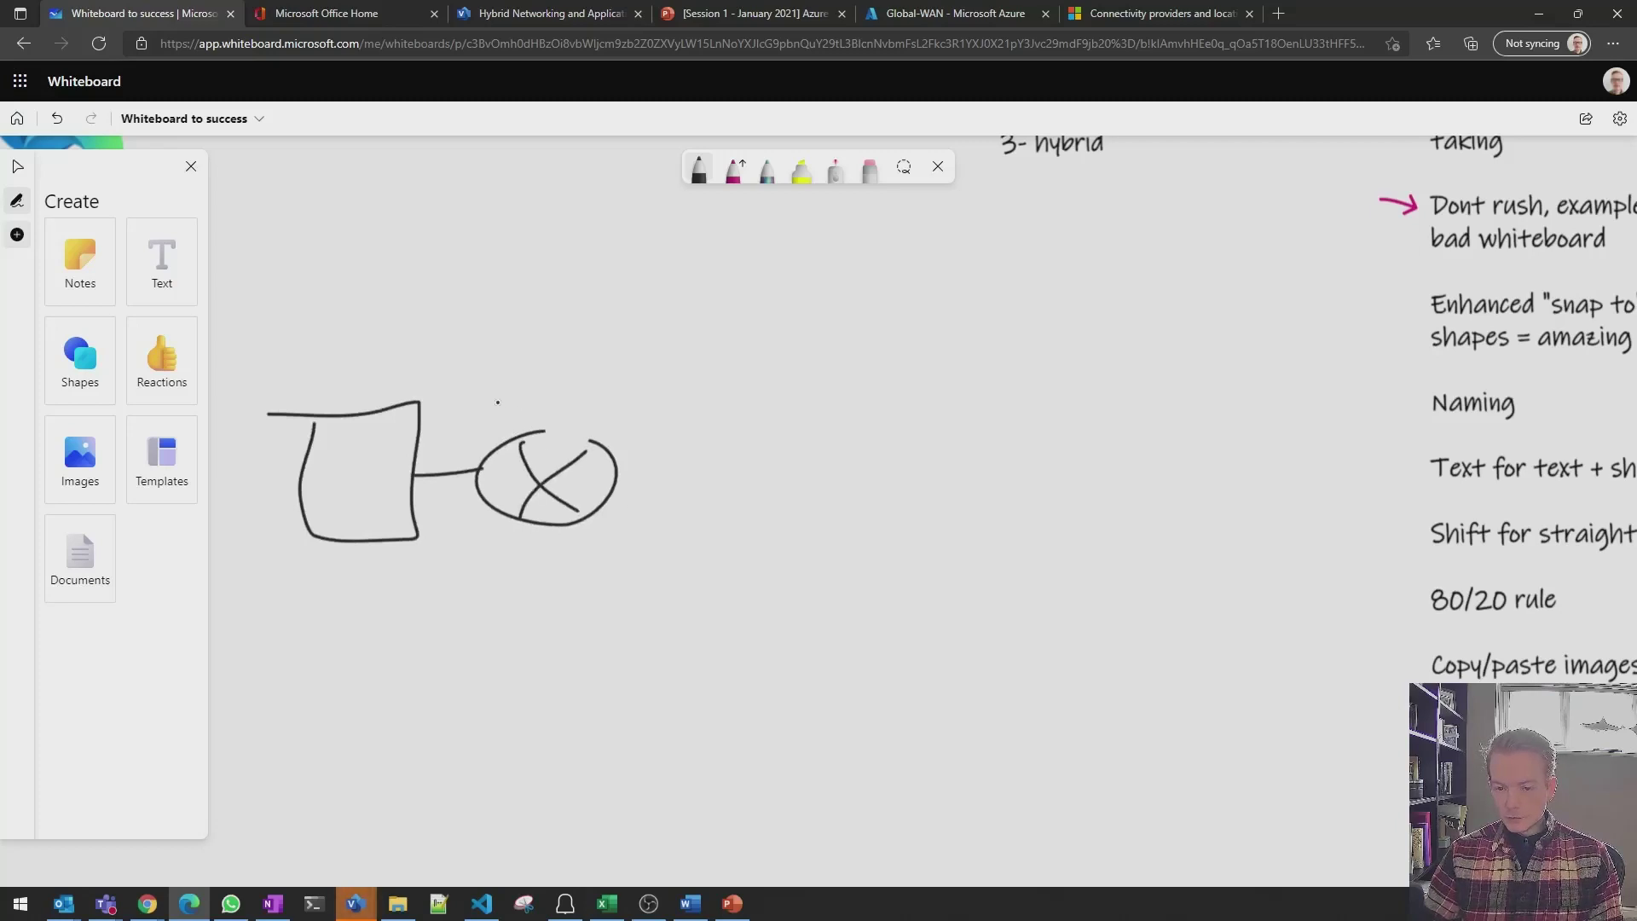
{"action": "left_click_drag", "start_coordinate": [498, 418], "coordinate": [527, 407]}
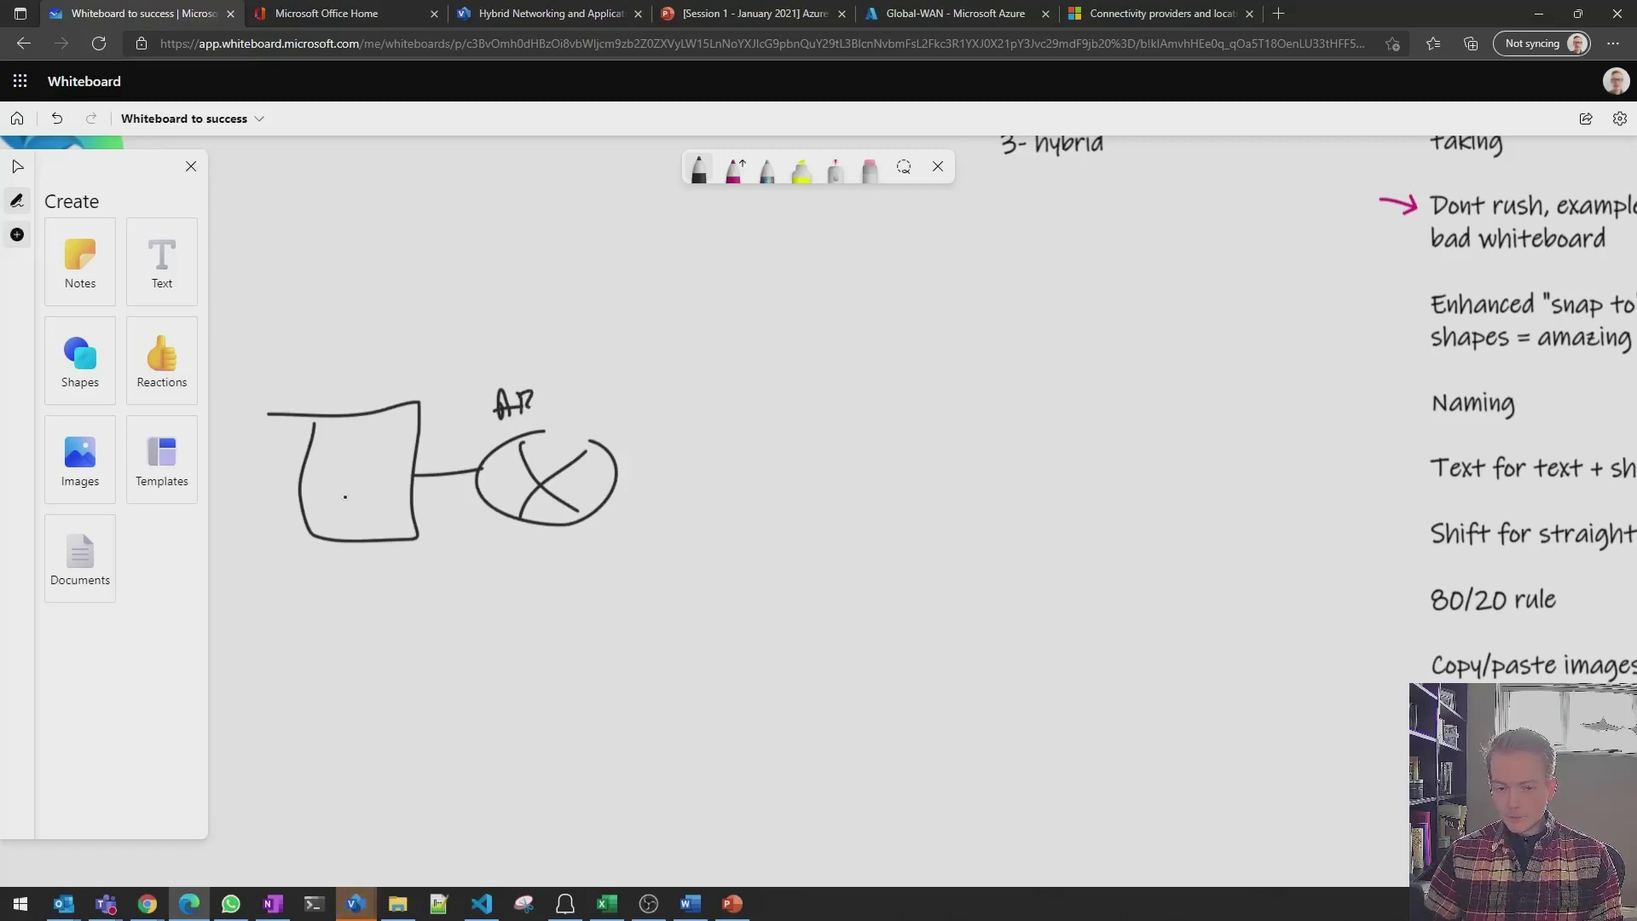
{"action": "mouse_move", "coordinate": [346, 494]}
{"action": "left_mouse_down"}
{"action": "mouse_move", "coordinate": [401, 508]}
{"action": "mouse_move", "coordinate": [369, 682]}
{"action": "left_mouse_up"}
{"action": "left_click_drag", "start_coordinate": [529, 528], "coordinate": [399, 683]}
{"action": "mouse_move", "coordinate": [422, 352]}
{"action": "left_mouse_down"}
{"action": "mouse_move", "coordinate": [269, 673]}
{"action": "mouse_move", "coordinate": [578, 461]}
{"action": "left_mouse_up"}
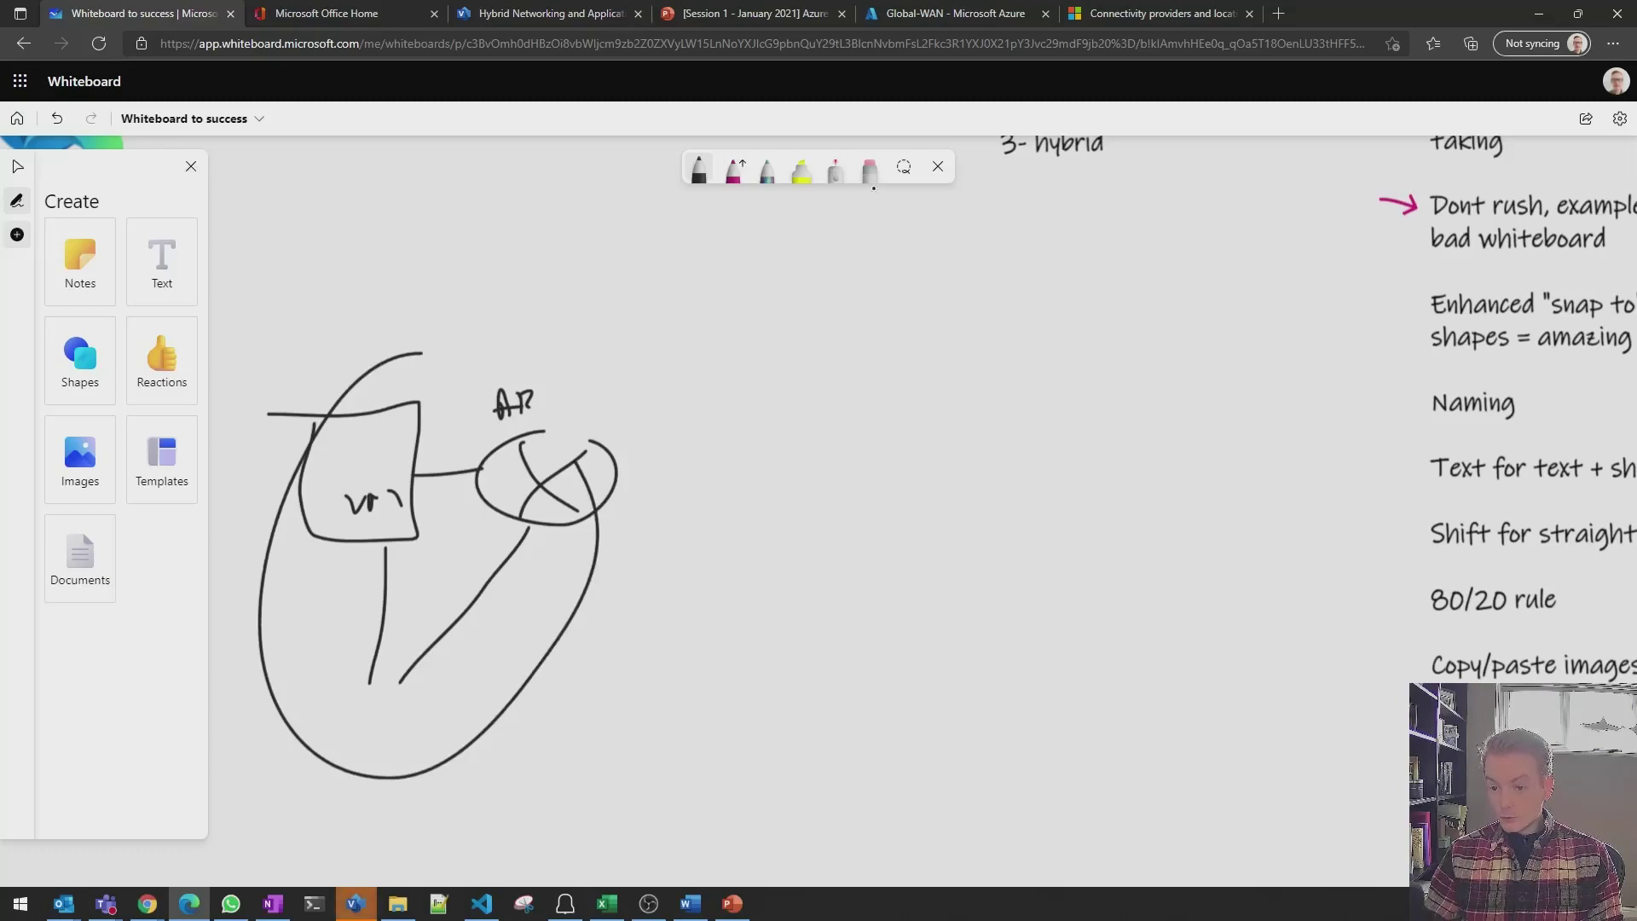
Erase part of the box, then undo the erasure and most of the sketch strokes
{"action": "left_click", "coordinate": [870, 171]}
{"action": "mouse_move", "coordinate": [336, 388]}
{"action": "left_mouse_down"}
{"action": "mouse_move", "coordinate": [420, 401]}
{"action": "mouse_move", "coordinate": [411, 443]}
{"action": "left_mouse_up"}
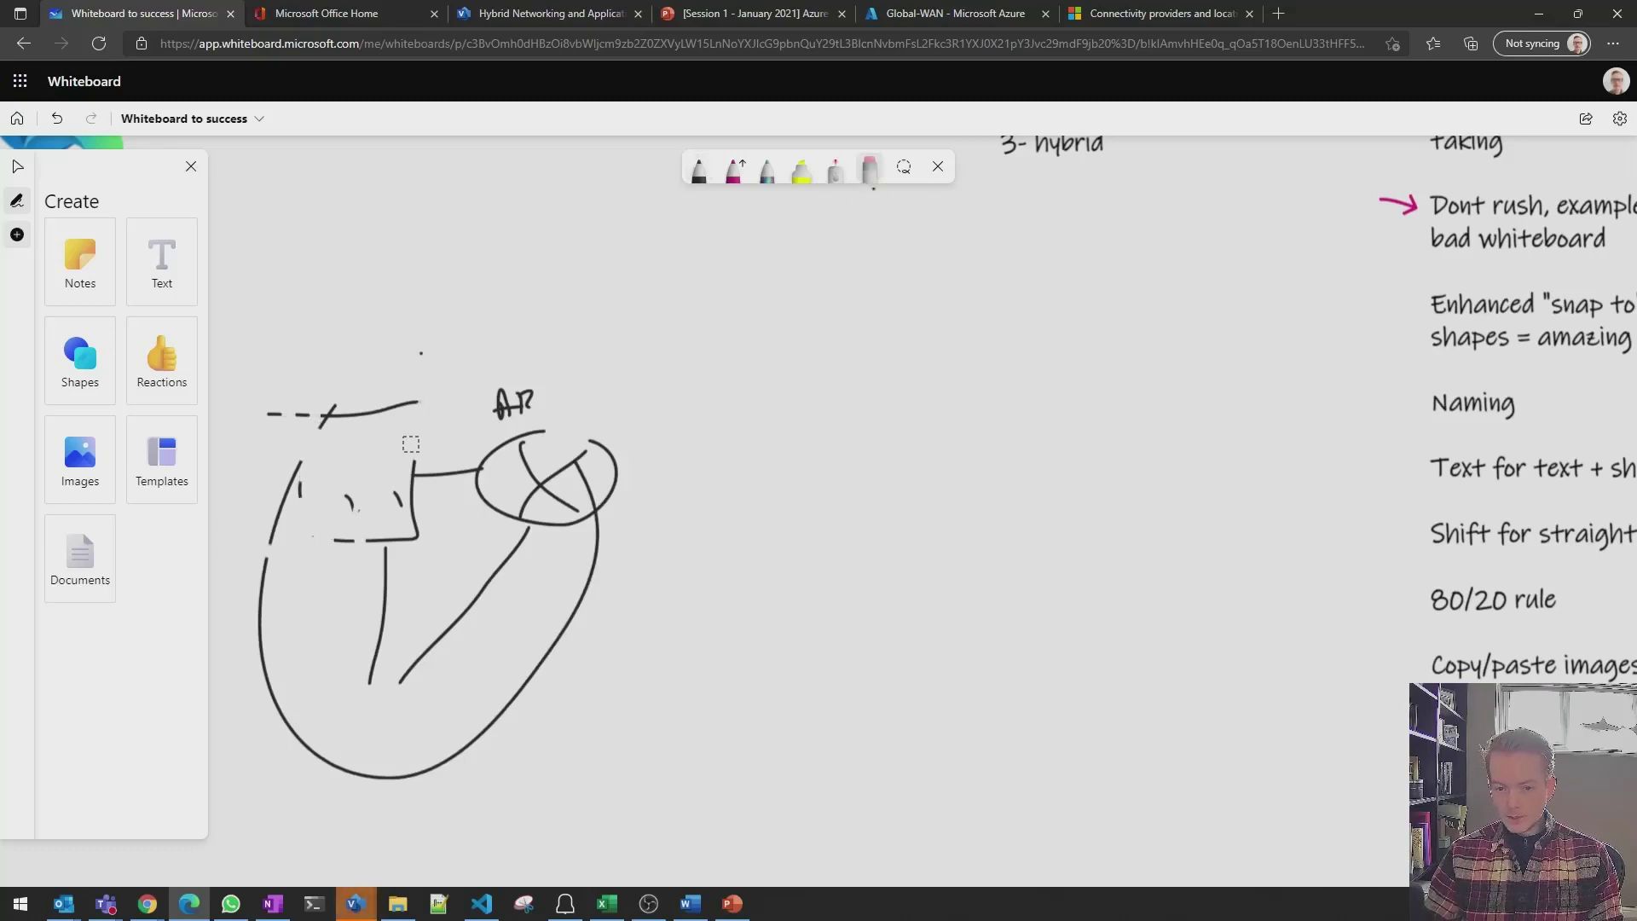
{"action": "left_click", "coordinate": [56, 121]}
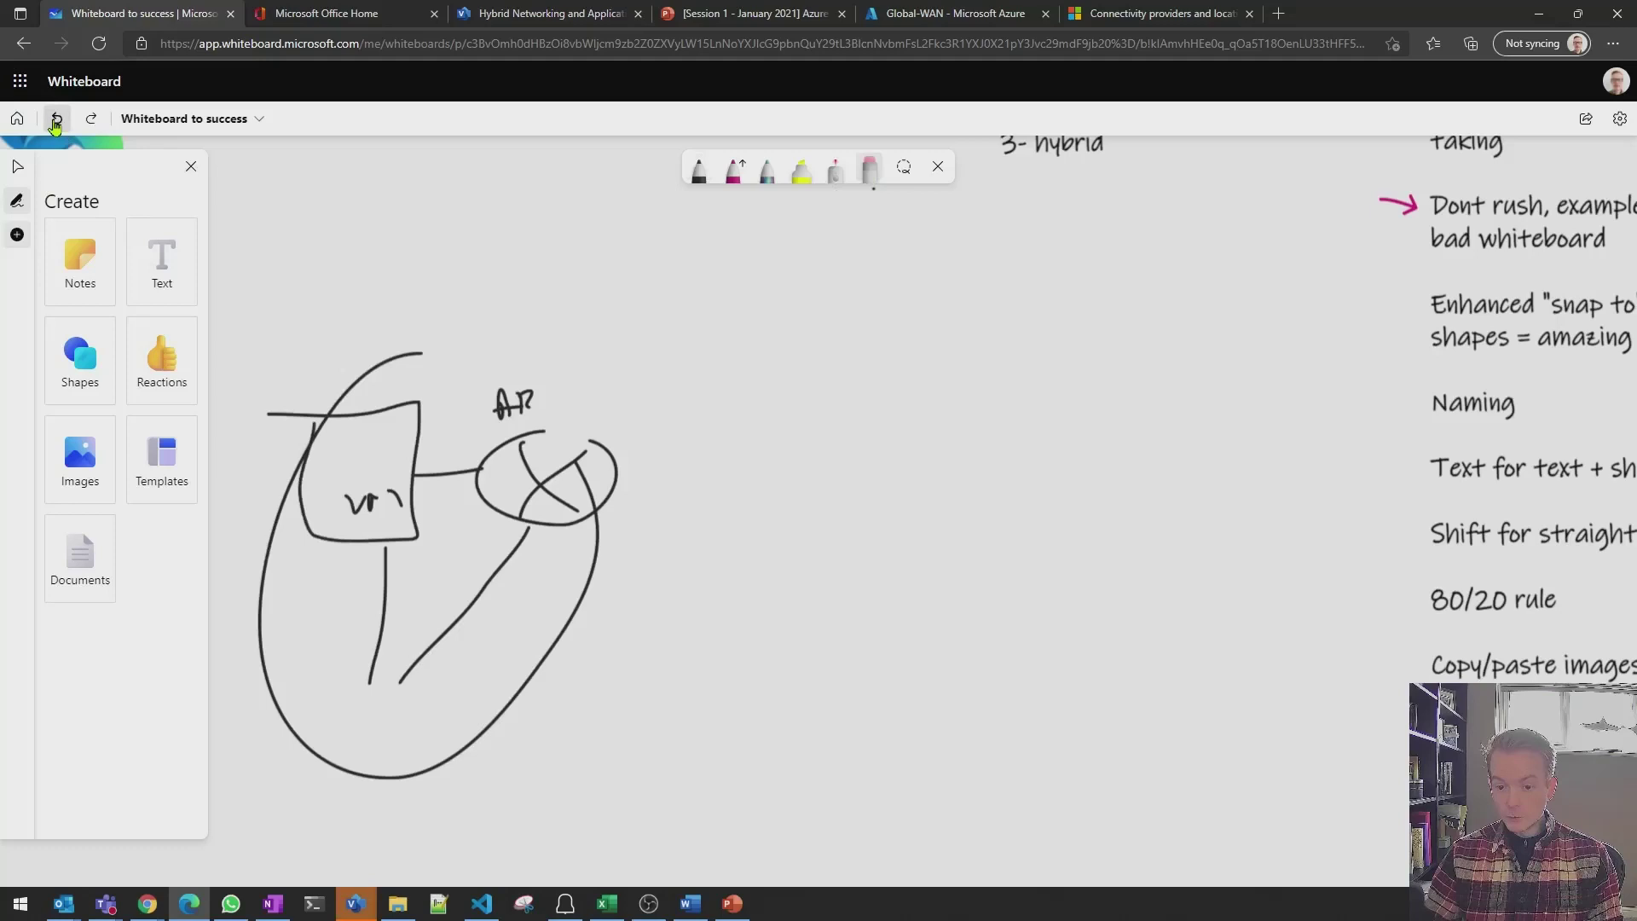
{"action": "left_click", "coordinate": [56, 121]}
{"action": "left_click", "coordinate": [55, 121]}
{"action": "left_click", "coordinate": [55, 121]}
{"action": "left_click", "coordinate": [55, 121]}
{"action": "left_click", "coordinate": [55, 121]}
{"action": "left_click", "coordinate": [56, 121]}
{"action": "left_click", "coordinate": [55, 121]}
{"action": "left_click", "coordinate": [56, 121]}
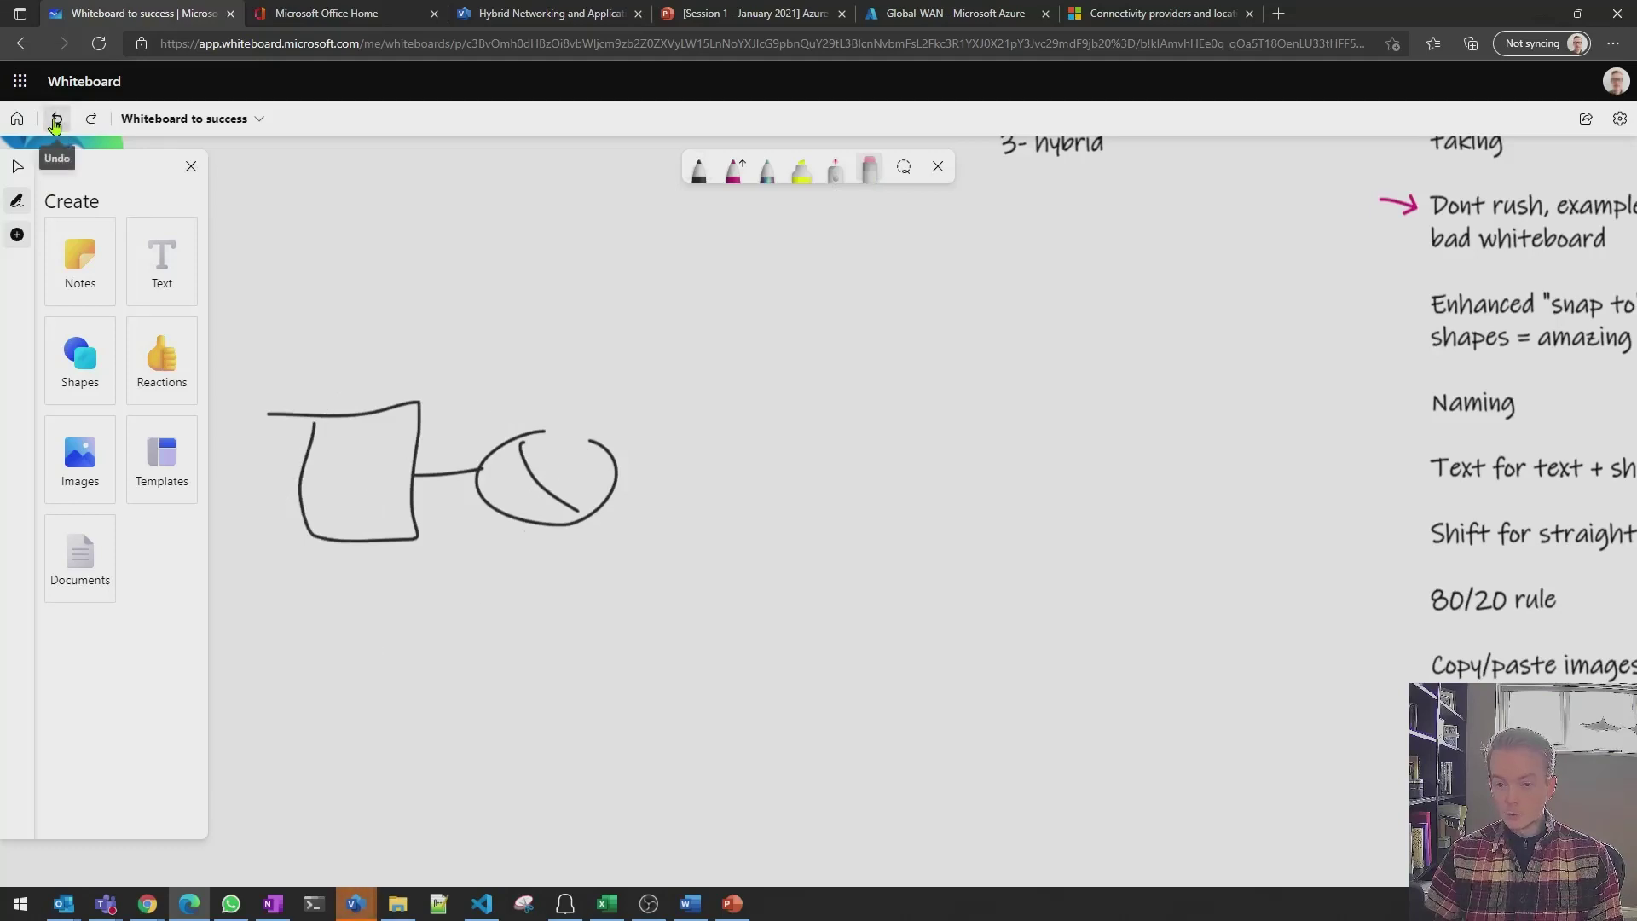
{"action": "left_click", "coordinate": [56, 121]}
{"action": "left_click", "coordinate": [56, 121]}
{"action": "left_click", "coordinate": [56, 121]}
{"action": "left_click", "coordinate": [55, 121]}
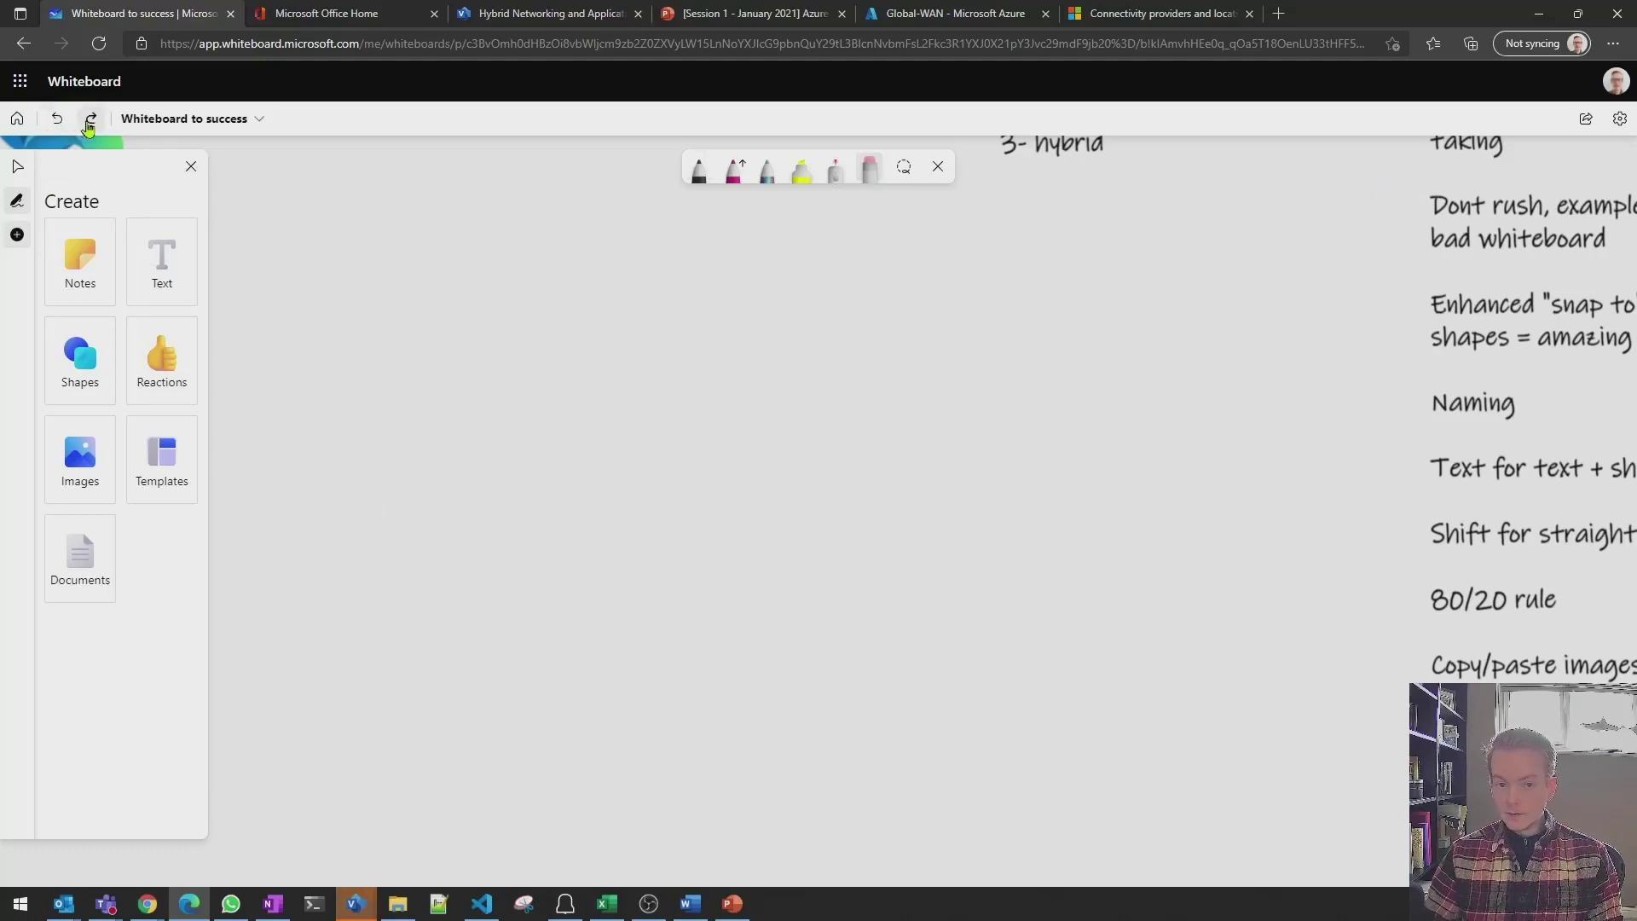
Restore the 'Dont rush' arrow and add a pink arrow before the Enhanced 'snap to' tip
{"action": "left_click", "coordinate": [90, 121]}
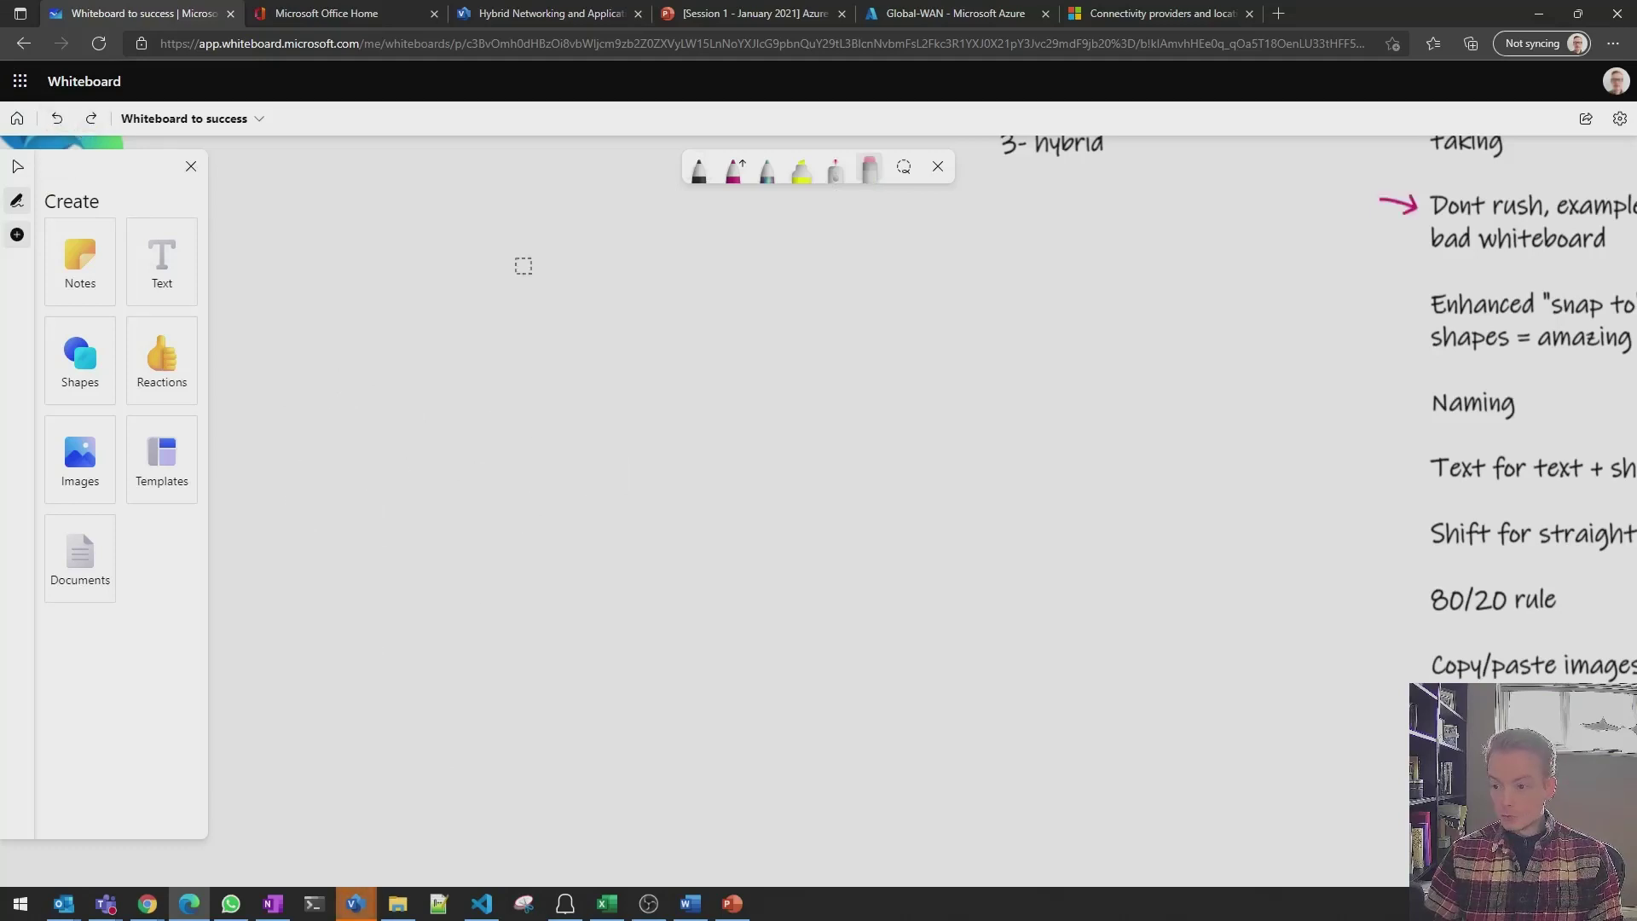
{"action": "left_click", "coordinate": [18, 165]}
{"action": "left_click_drag", "start_coordinate": [1291, 556], "coordinate": [952, 593]}
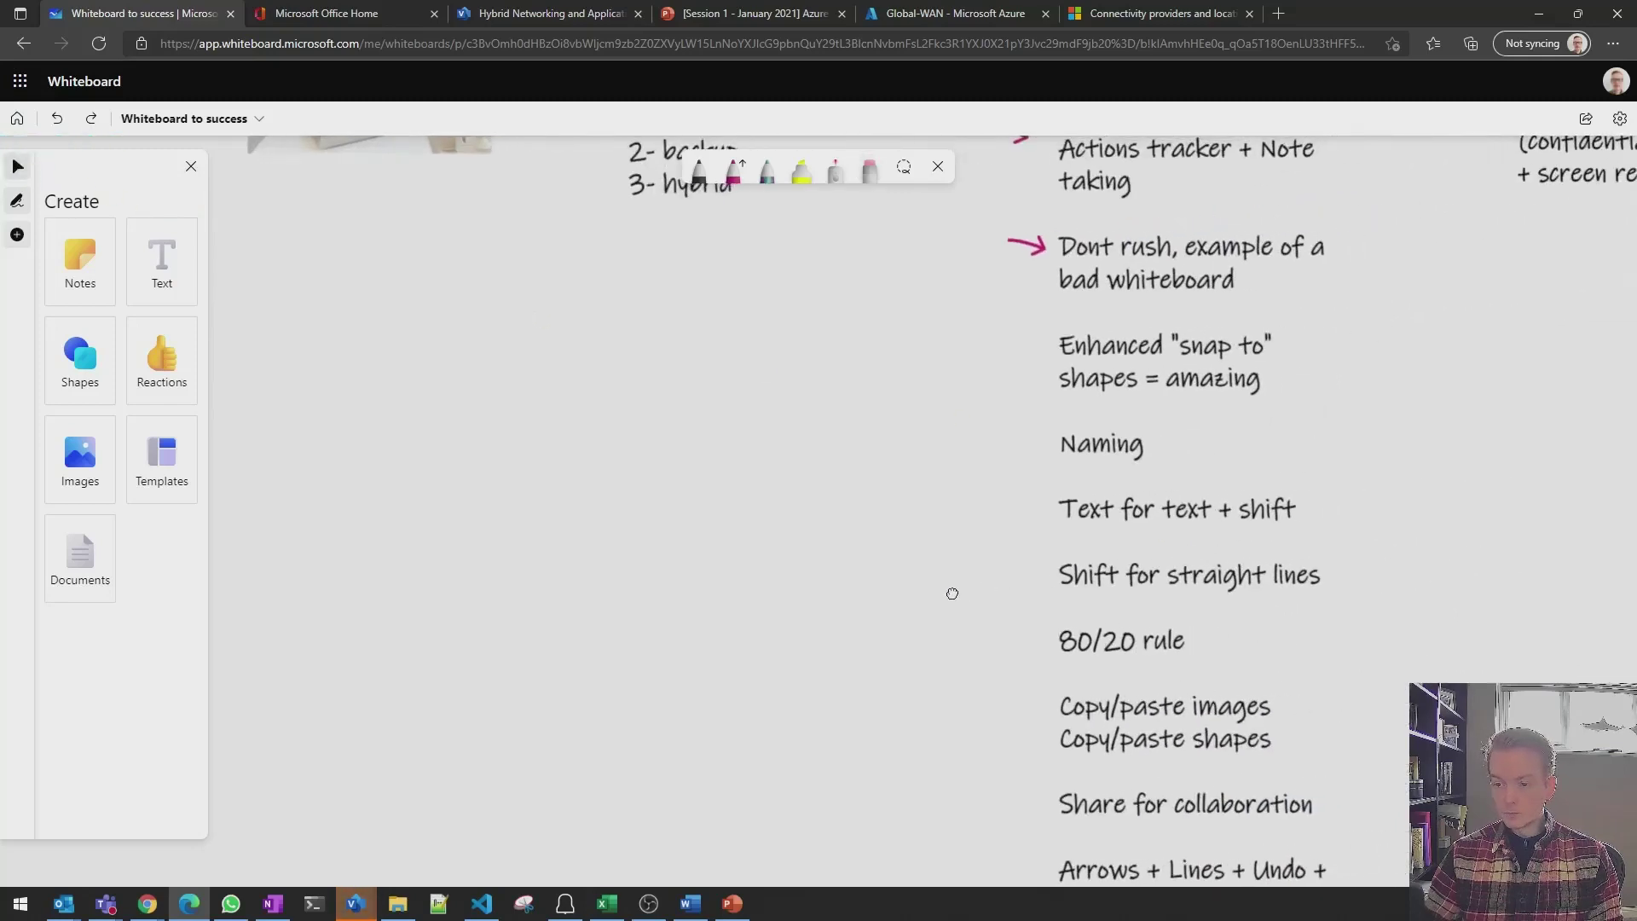
{"action": "left_click", "coordinate": [734, 171]}
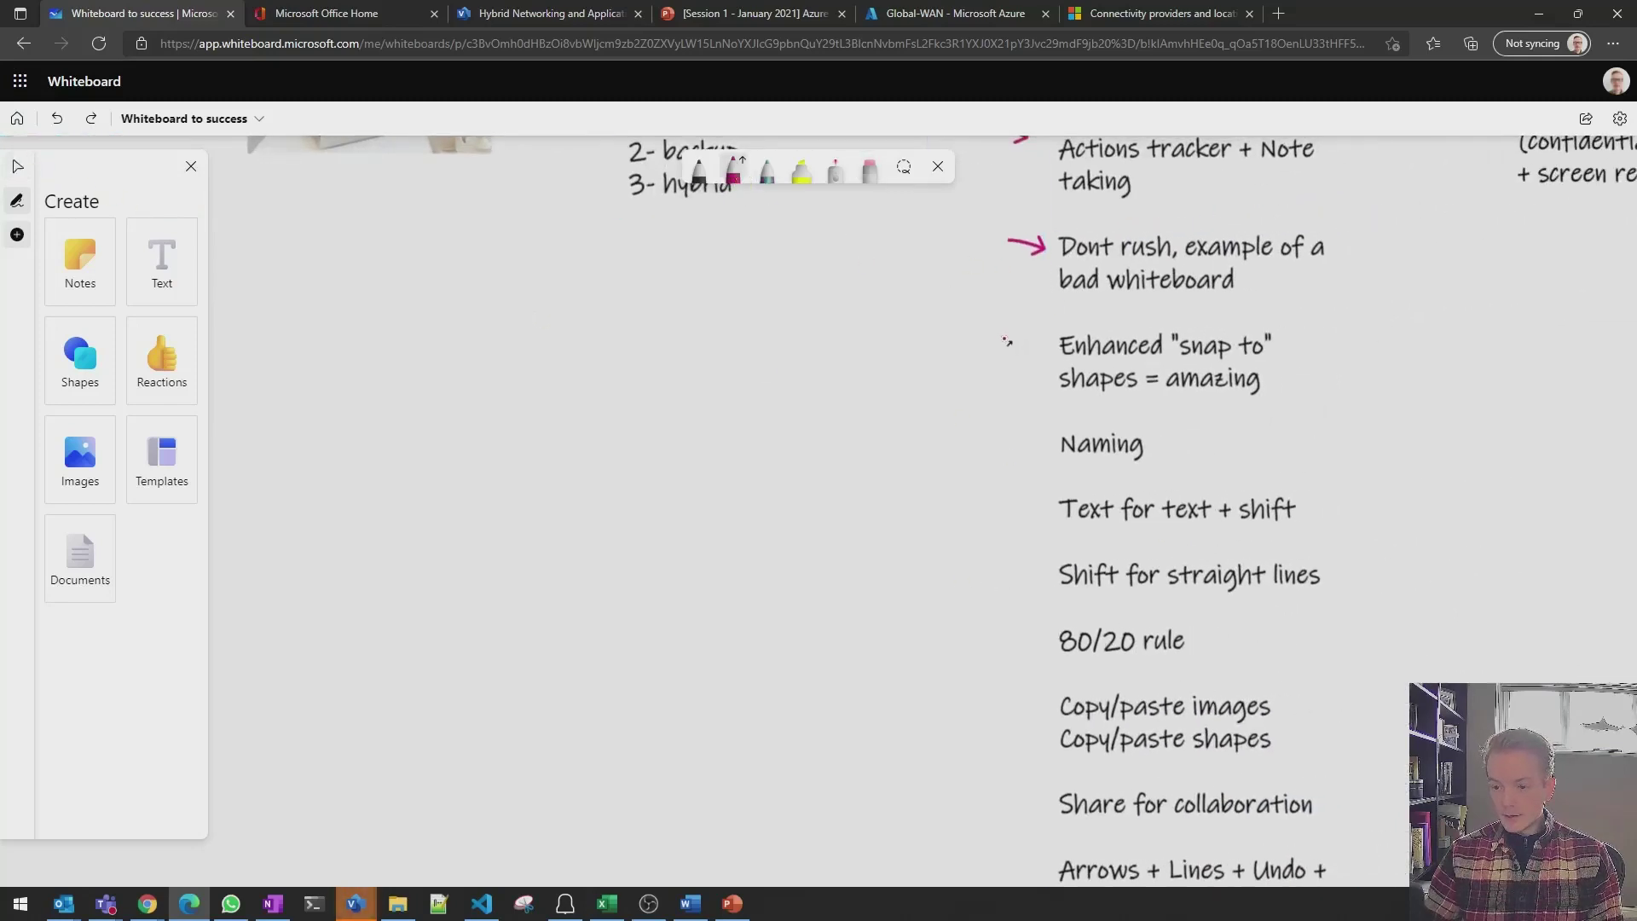
{"action": "left_click_drag", "start_coordinate": [1005, 339], "coordinate": [1037, 357]}
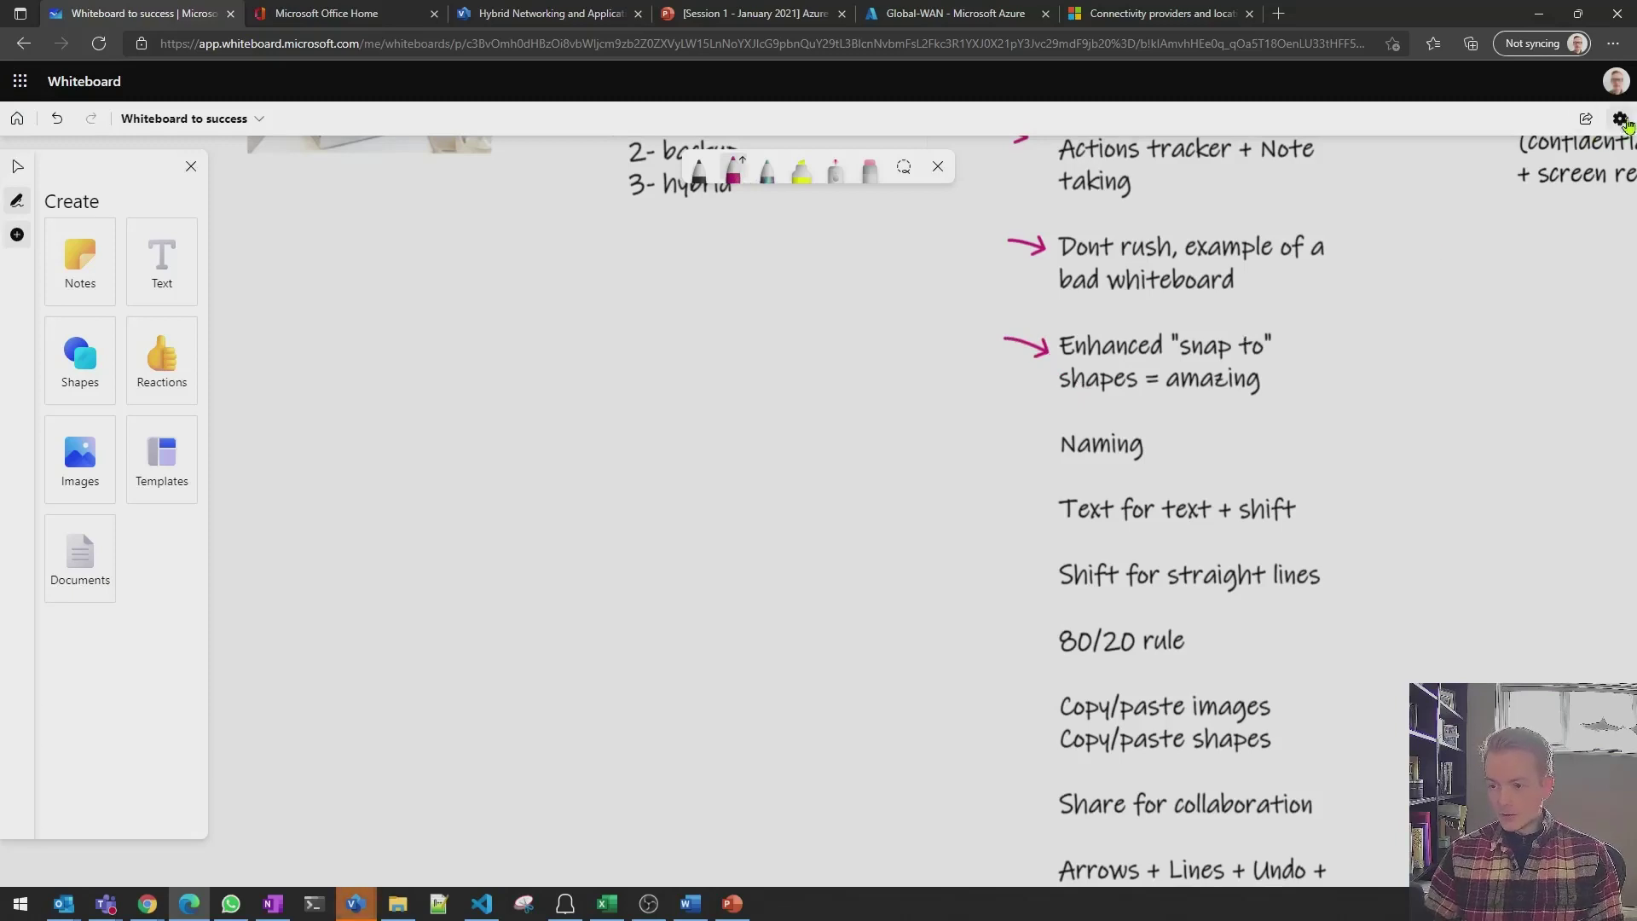
Re-enable Enhance inked shapes, then draw a snapping square and a circle
{"action": "left_click", "coordinate": [1619, 118]}
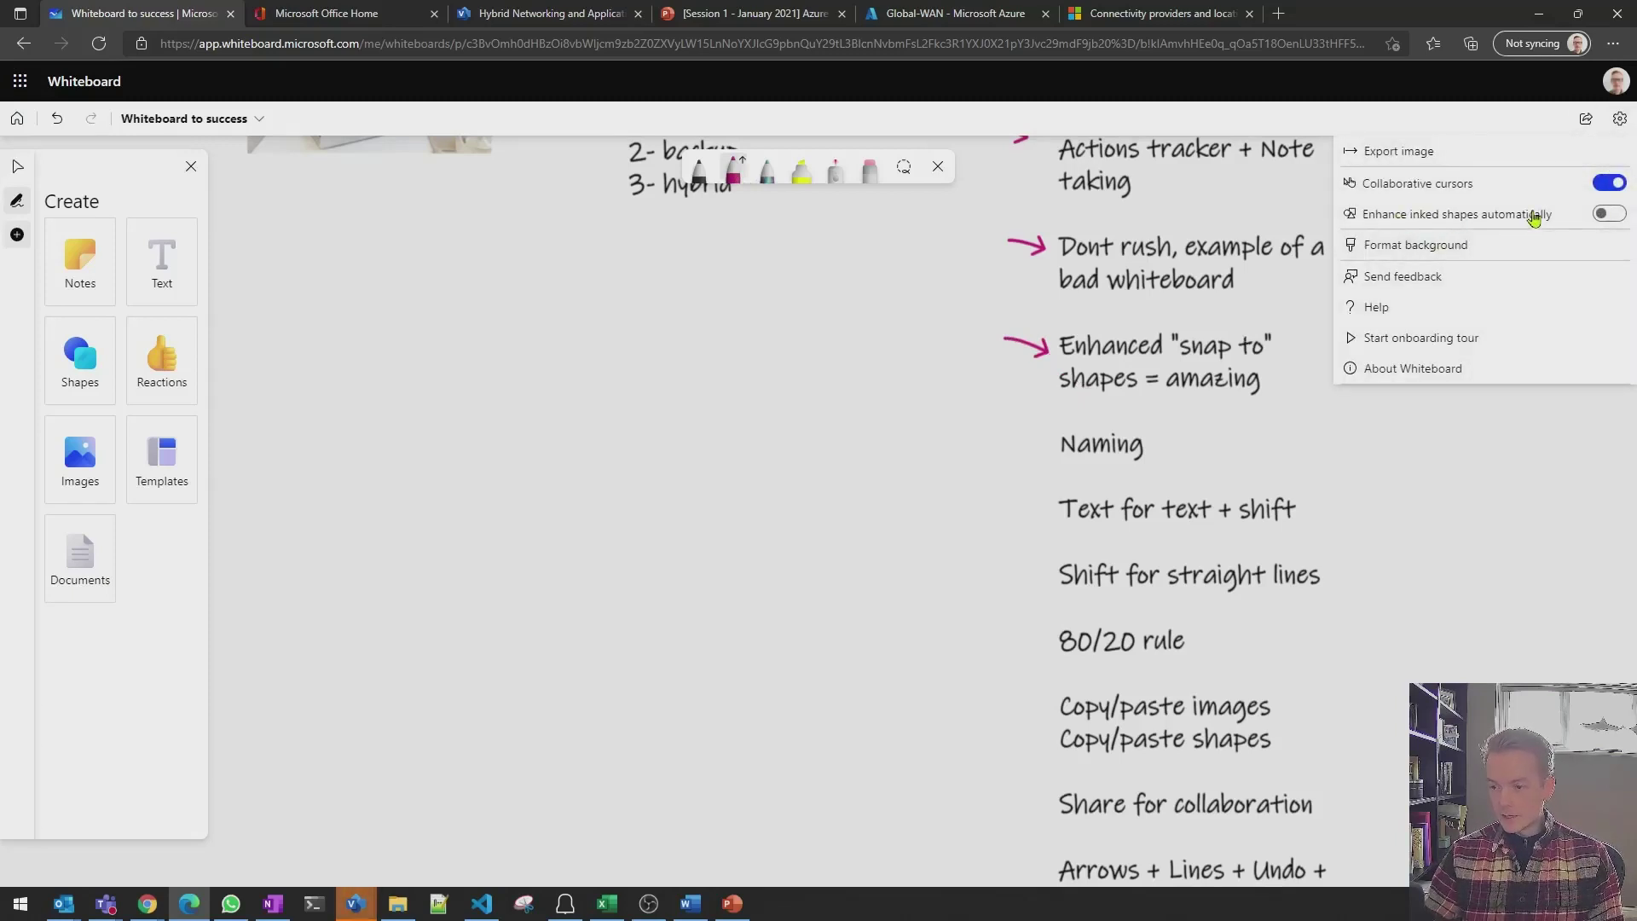
{"action": "left_click", "coordinate": [1605, 213]}
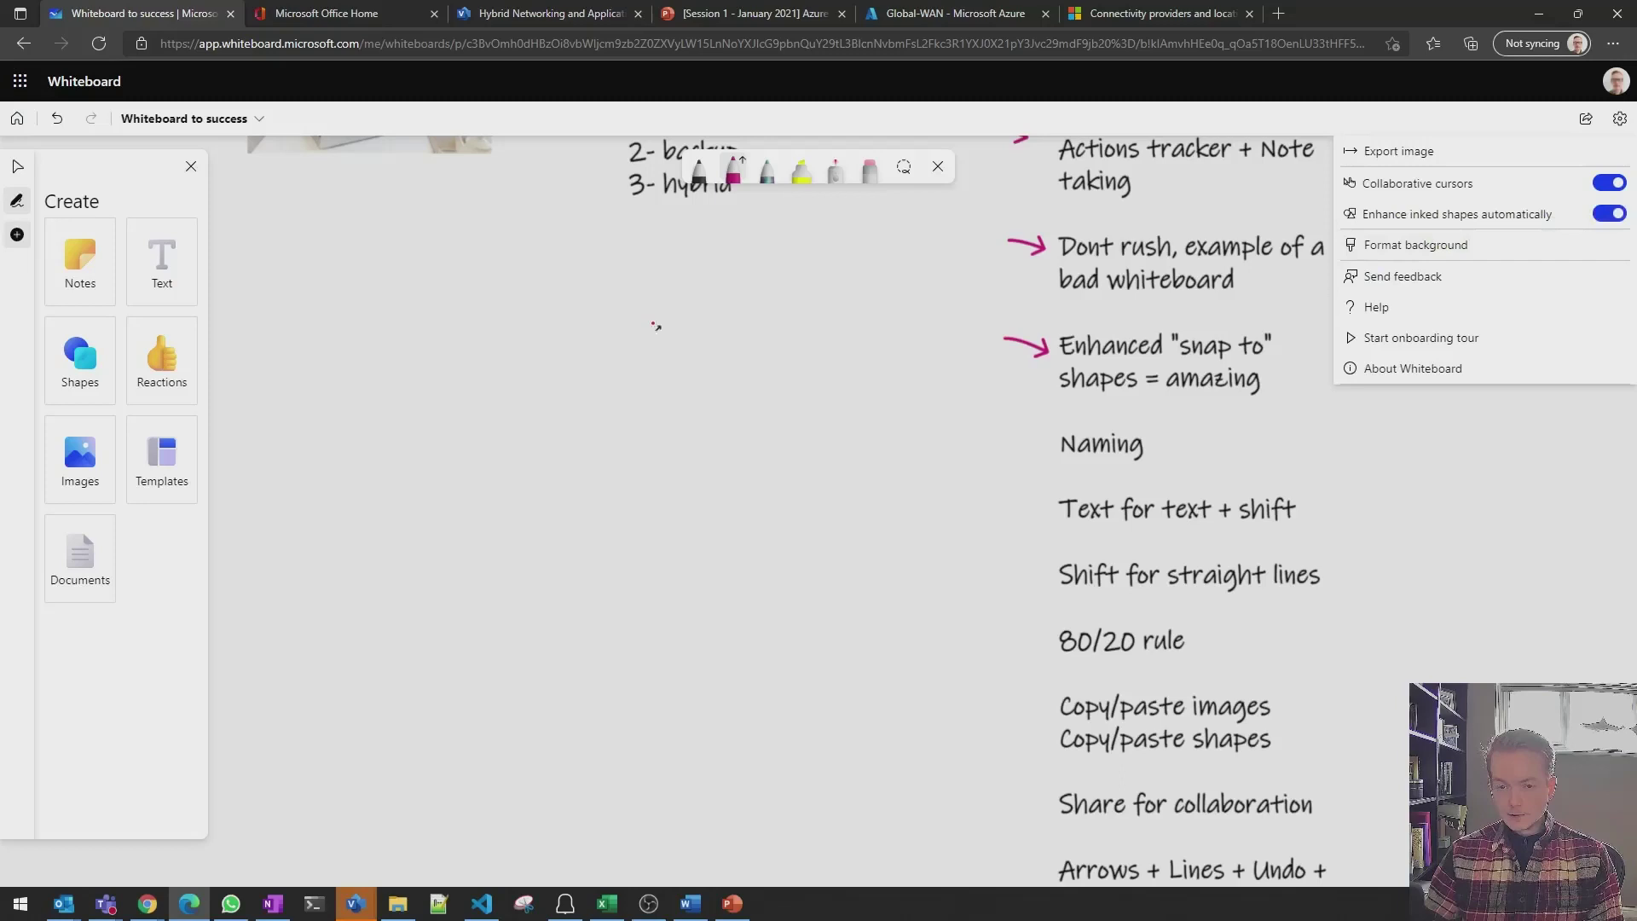
{"action": "key", "text": "Escape"}
{"action": "mouse_move", "coordinate": [442, 365]}
{"action": "left_mouse_down"}
{"action": "mouse_move", "coordinate": [559, 431]}
{"action": "mouse_move", "coordinate": [443, 463]}
{"action": "mouse_move", "coordinate": [441, 364]}
{"action": "left_mouse_up"}
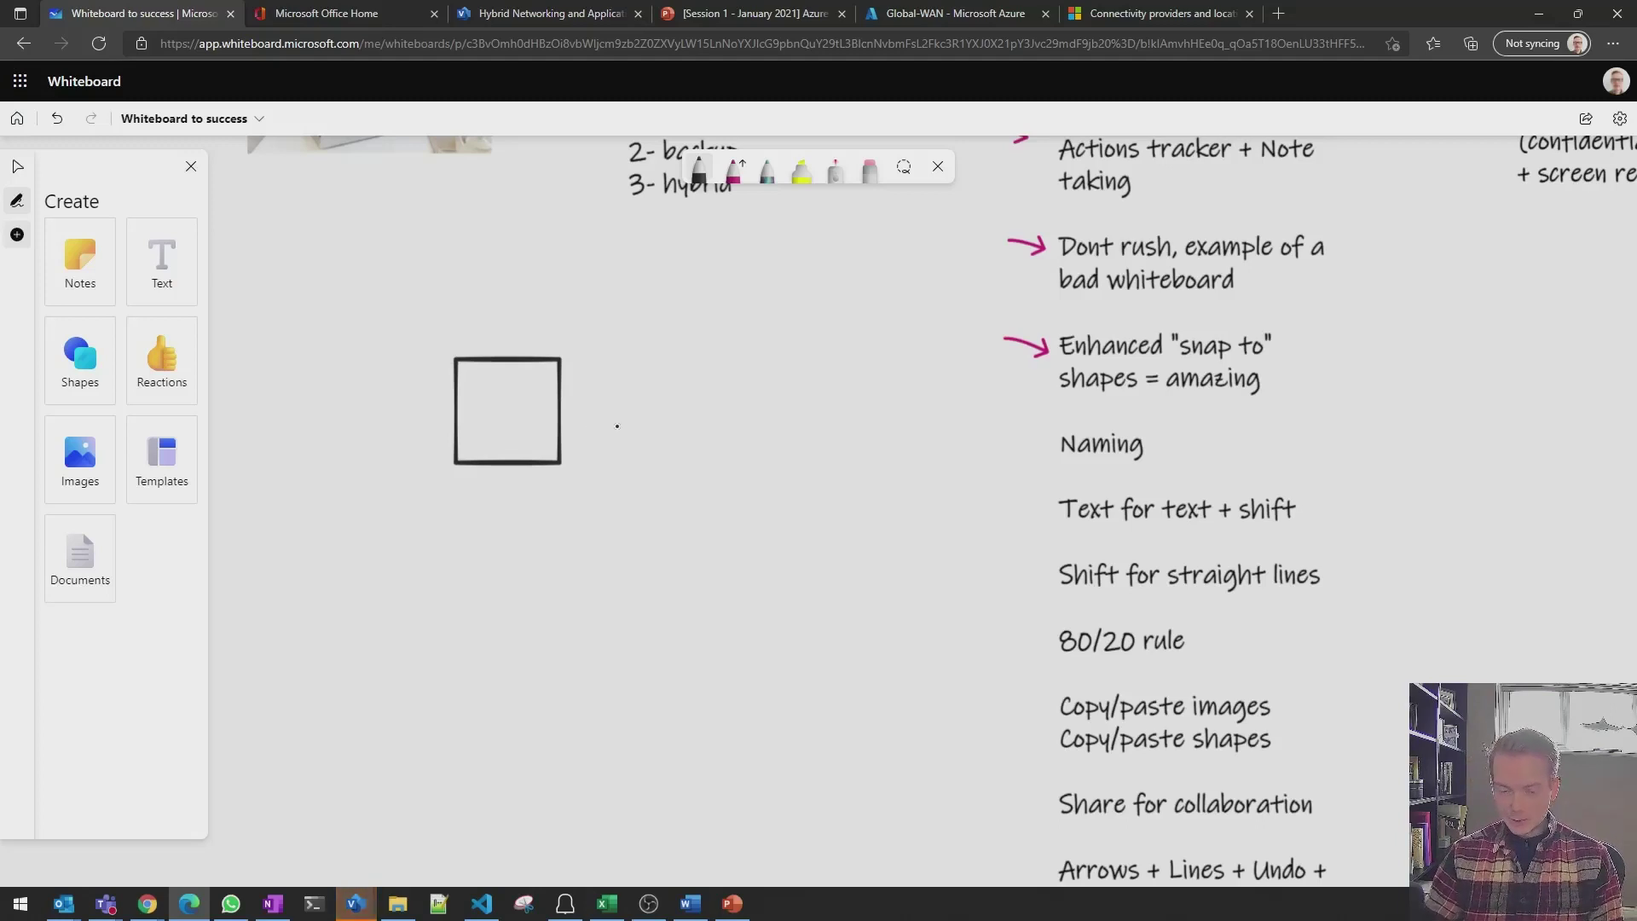
{"action": "left_click_drag", "start_coordinate": [682, 383], "coordinate": [700, 398]}
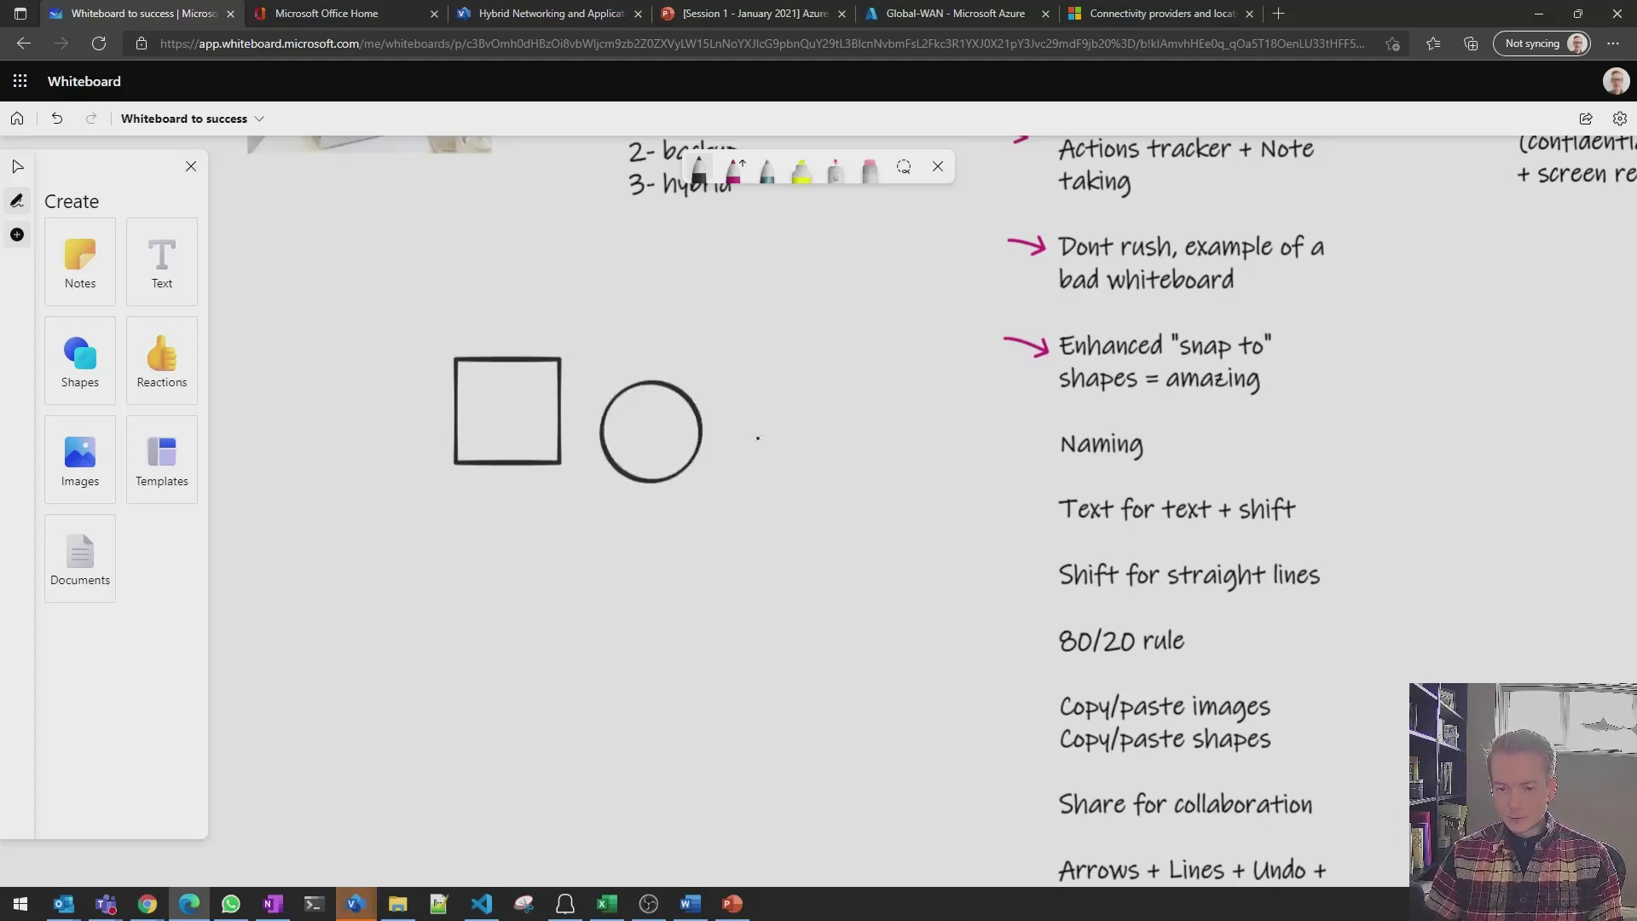
Resize the square, then copy and paste a duplicate overlapping it
{"action": "left_click", "coordinate": [17, 167]}
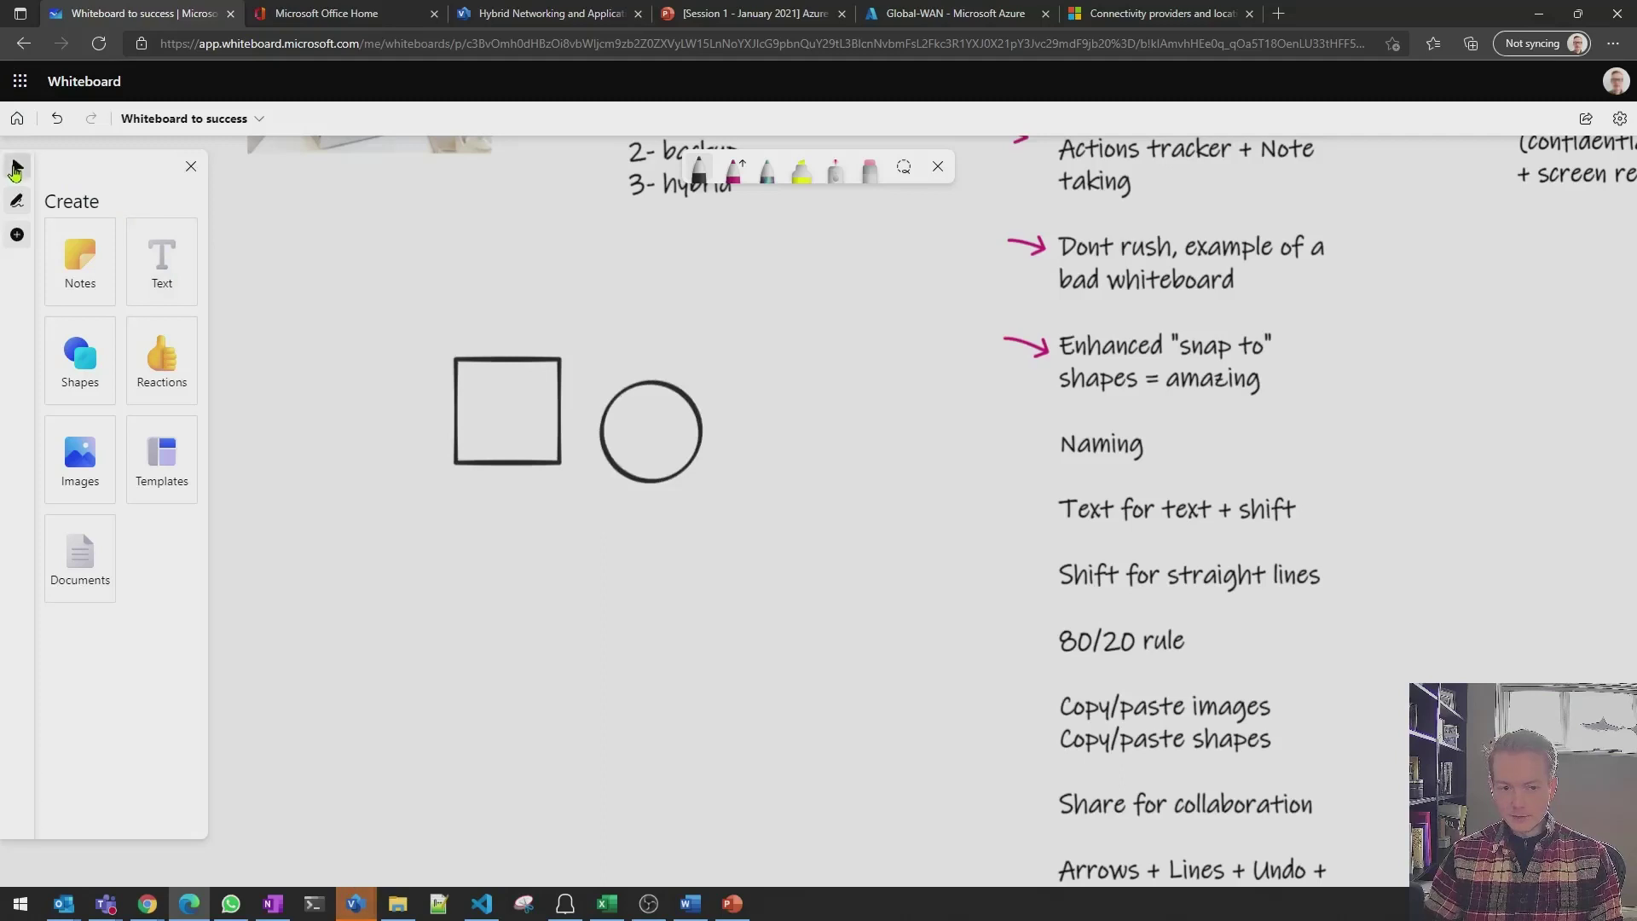
{"action": "left_click", "coordinate": [520, 464]}
{"action": "left_click_drag", "start_coordinate": [561, 465], "coordinate": [527, 500]}
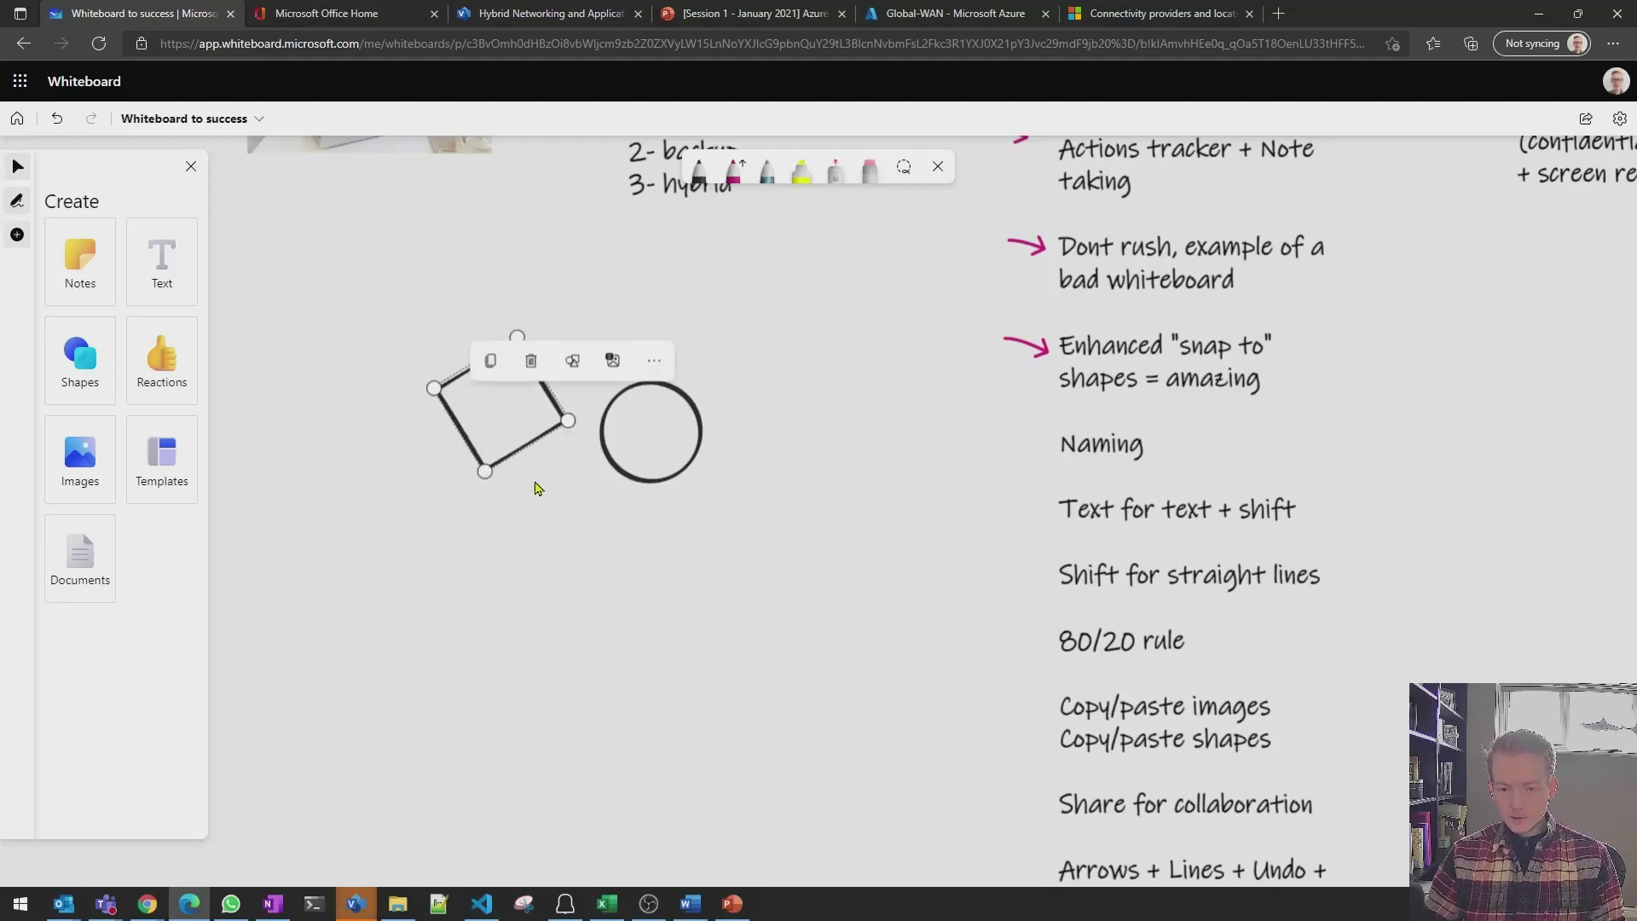
{"action": "key", "text": "ctrl+c"}
{"action": "key", "text": "ctrl+v"}
{"action": "left_click_drag", "start_coordinate": [748, 565], "coordinate": [358, 405]}
{"action": "left_click", "coordinate": [573, 505]}
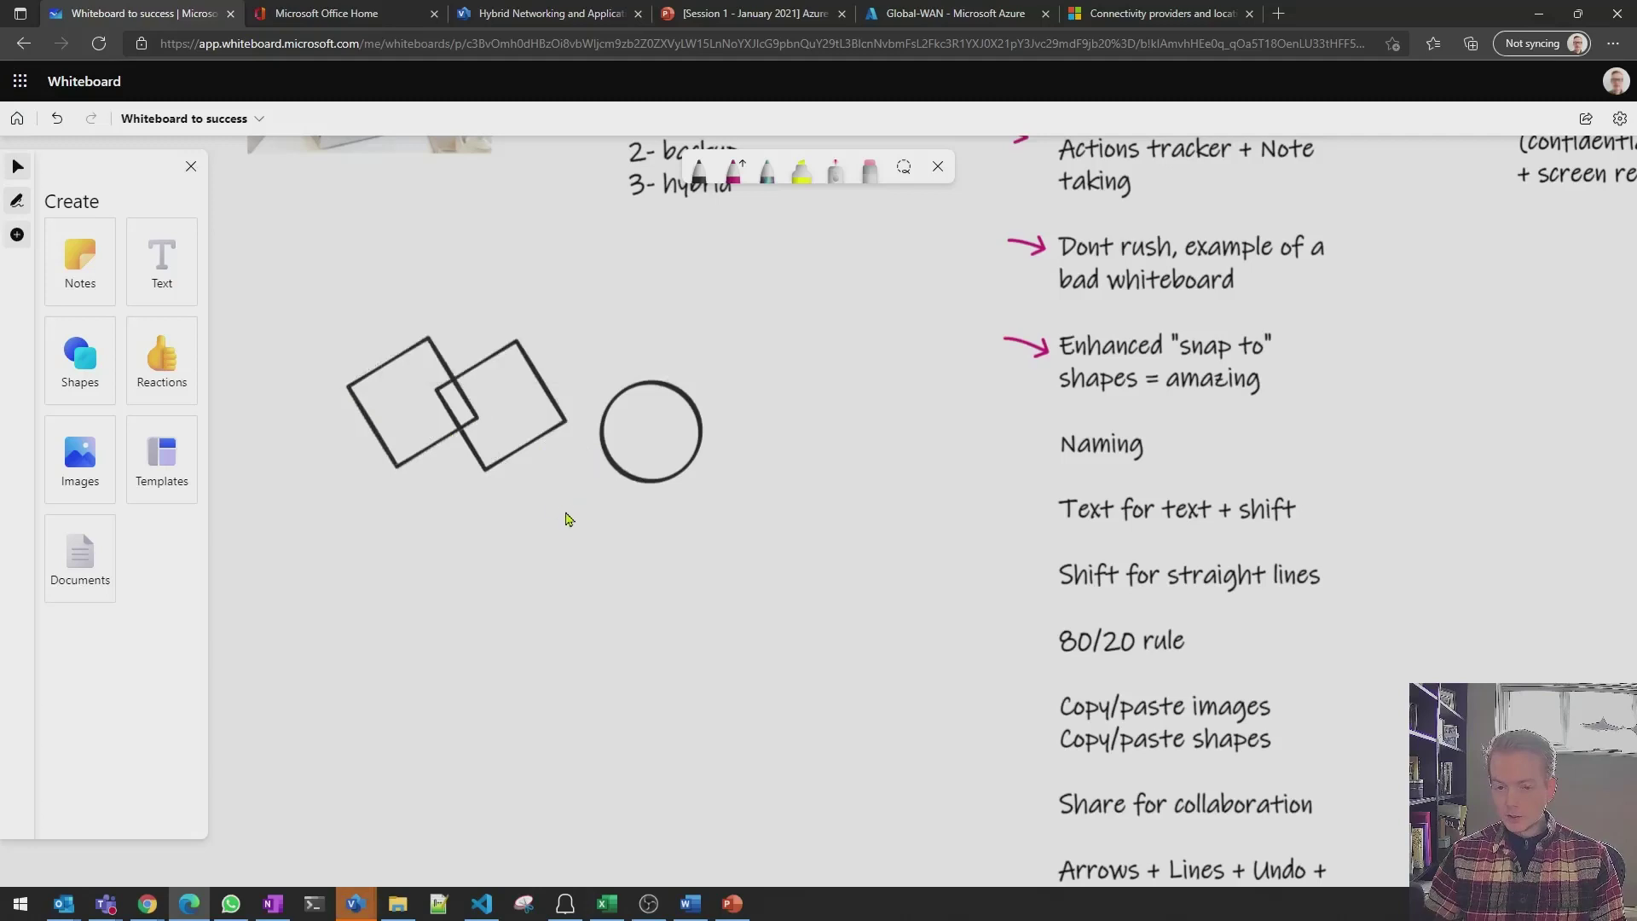
Delete both squares and the circle from the canvas
{"action": "left_click", "coordinate": [443, 447]}
{"action": "key", "text": "Delete"}
{"action": "left_click", "coordinate": [510, 455]}
{"action": "key", "text": "Delete"}
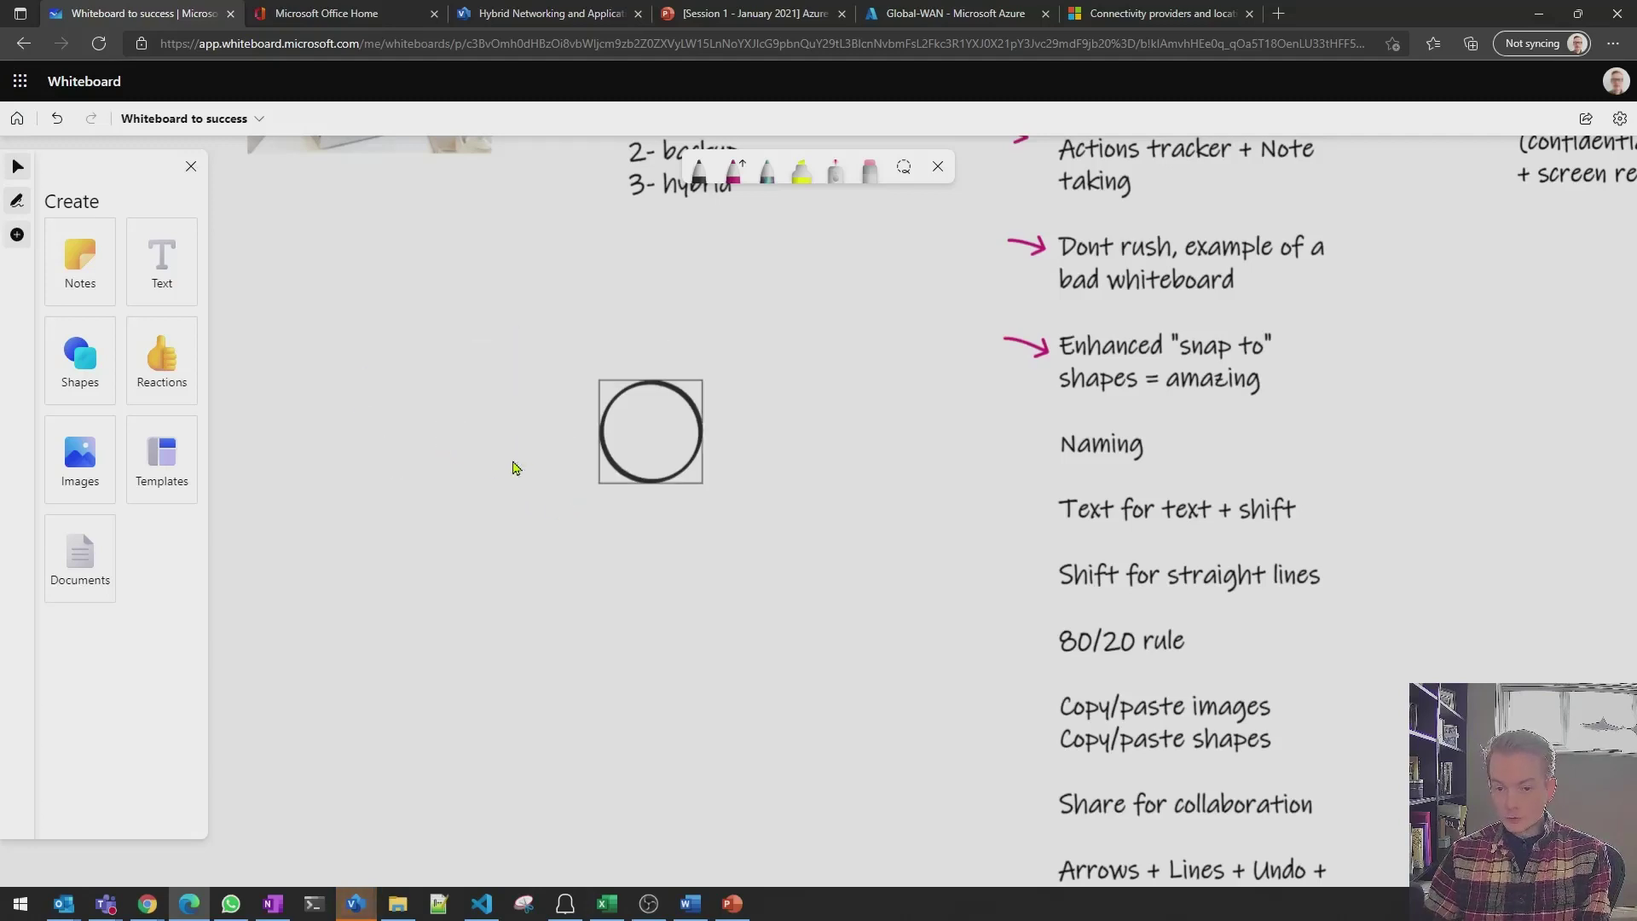
{"action": "left_click", "coordinate": [620, 478]}
{"action": "key", "text": "Delete"}
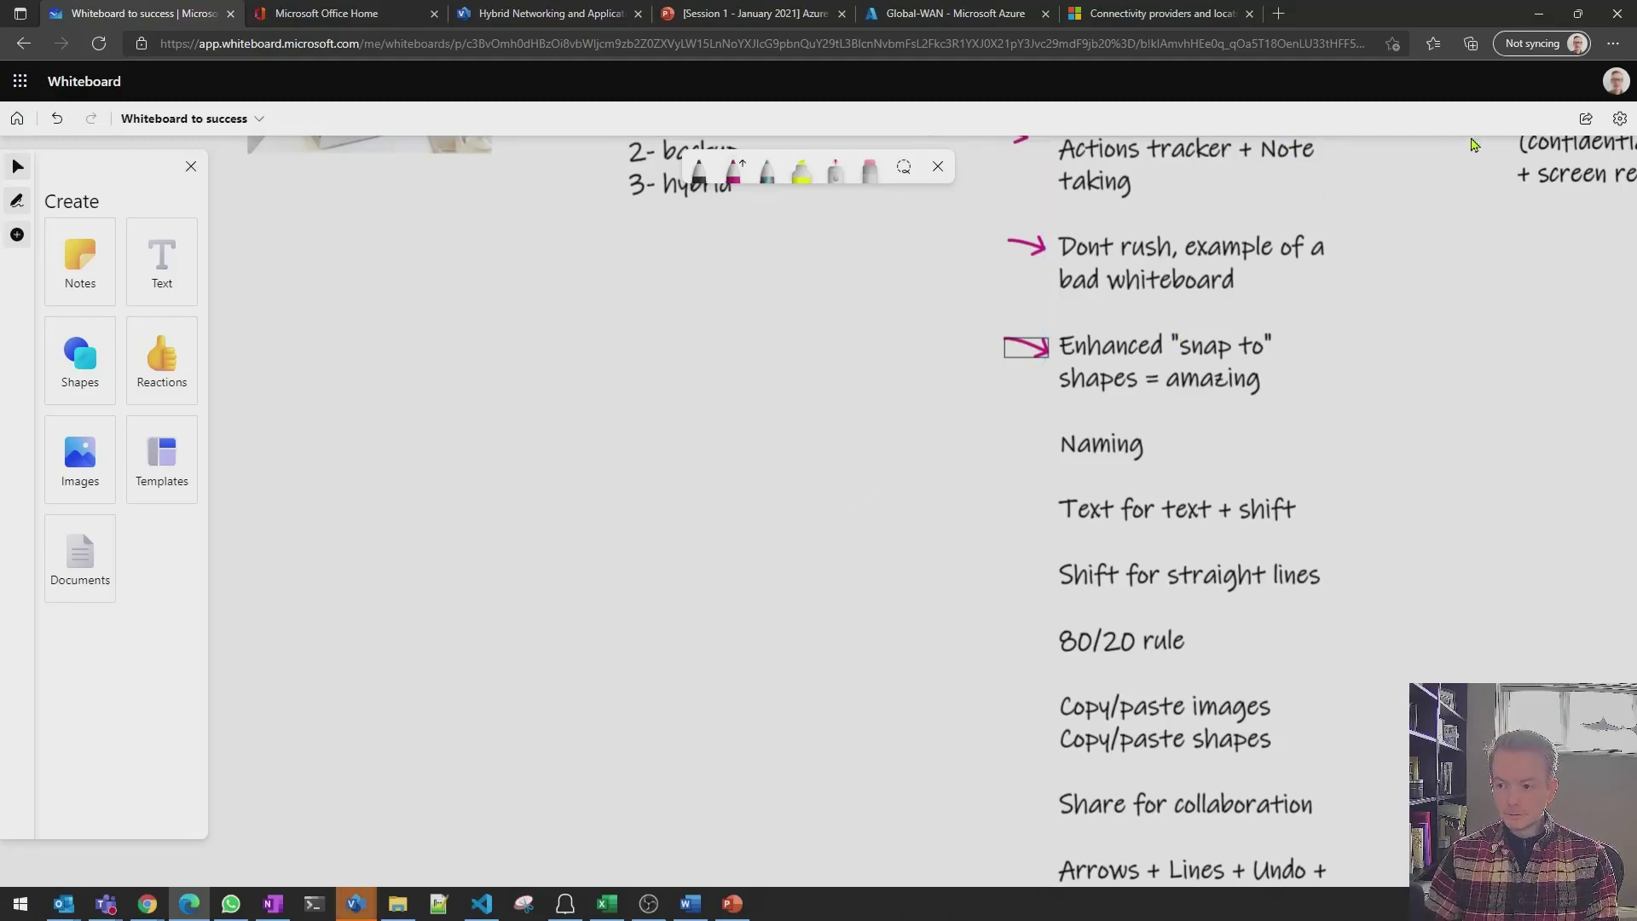
{"action": "left_click", "coordinate": [733, 170]}
Draw pink arrows before the 'Naming' and 'Text for text + shift' tips
{"action": "left_click_drag", "start_coordinate": [987, 436], "coordinate": [1023, 441]}
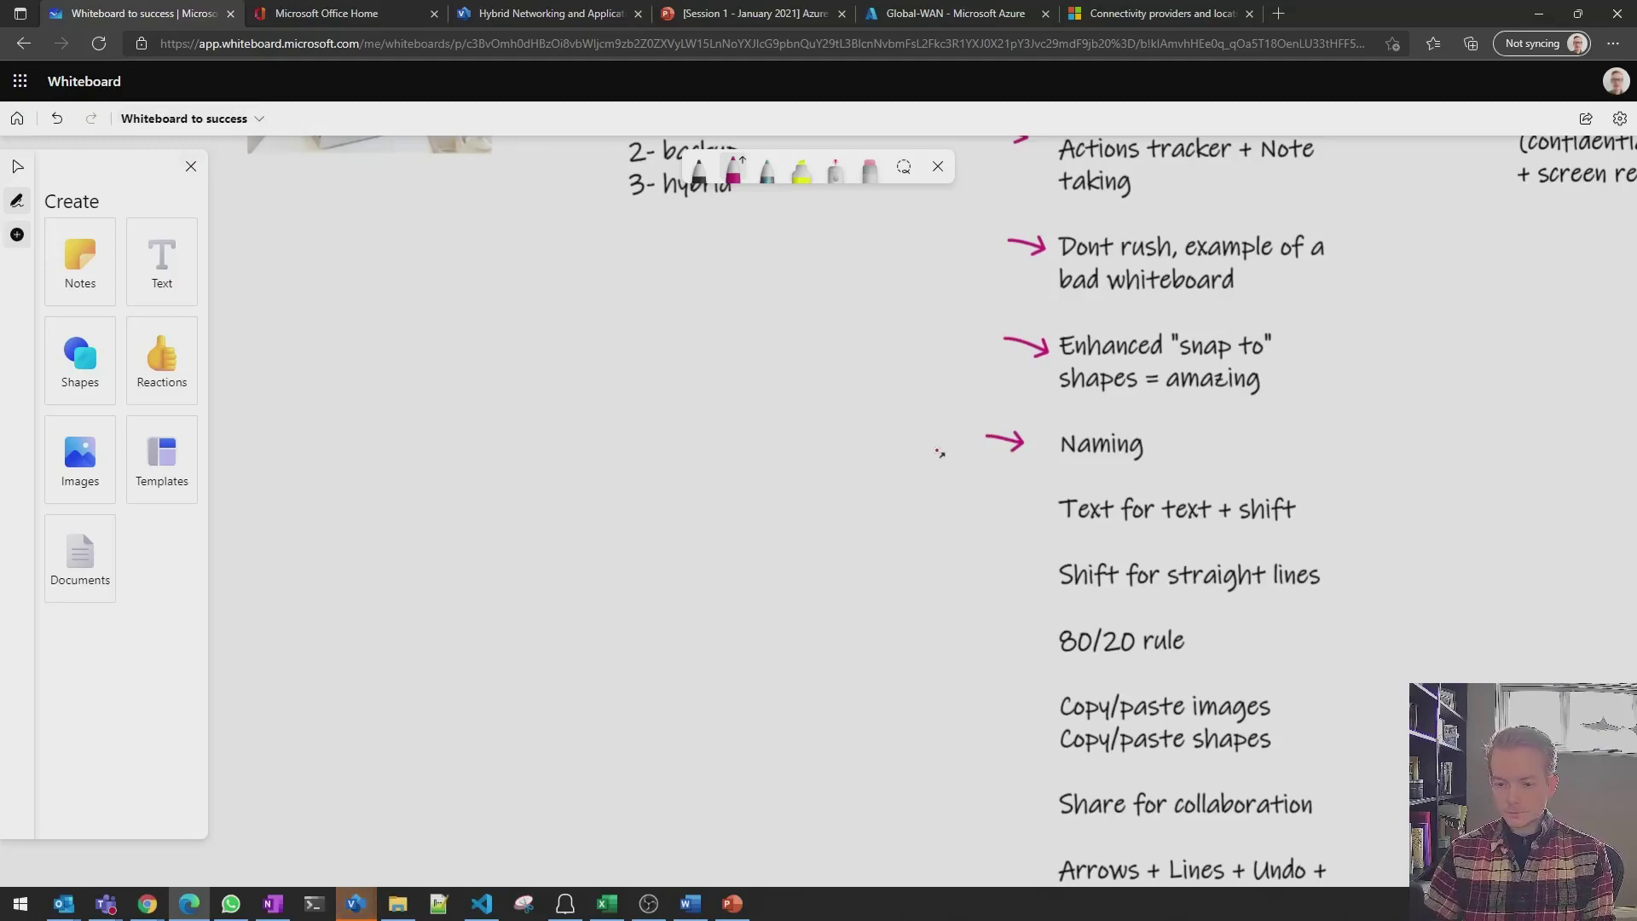
{"action": "left_click_drag", "start_coordinate": [985, 511], "coordinate": [1041, 519]}
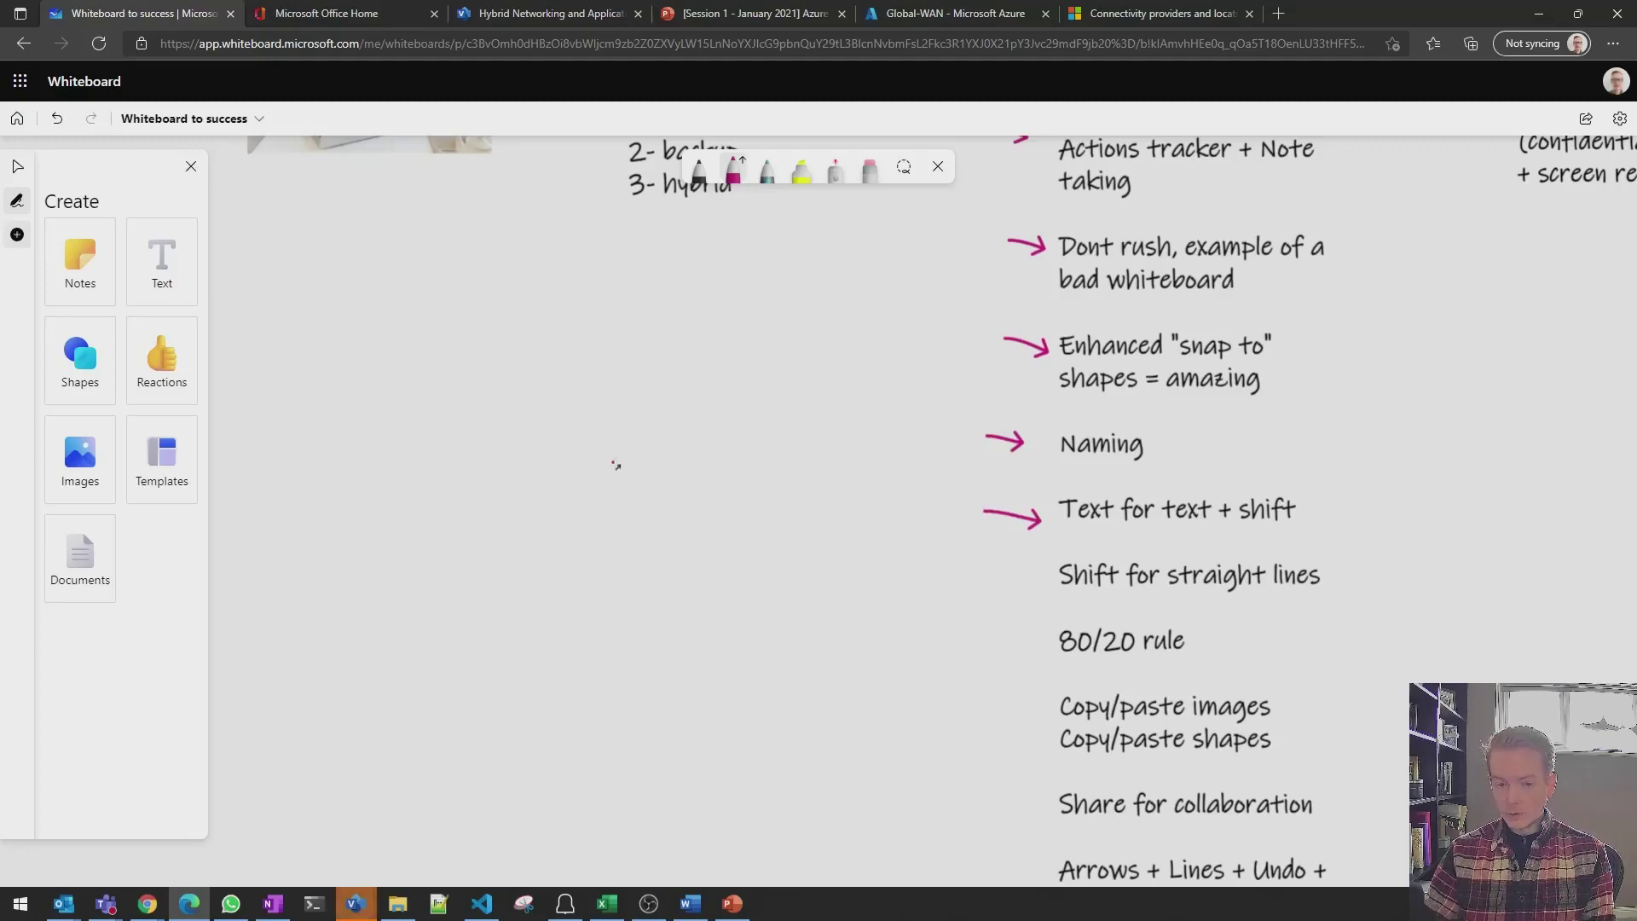
{"action": "left_click", "coordinate": [181, 273]}
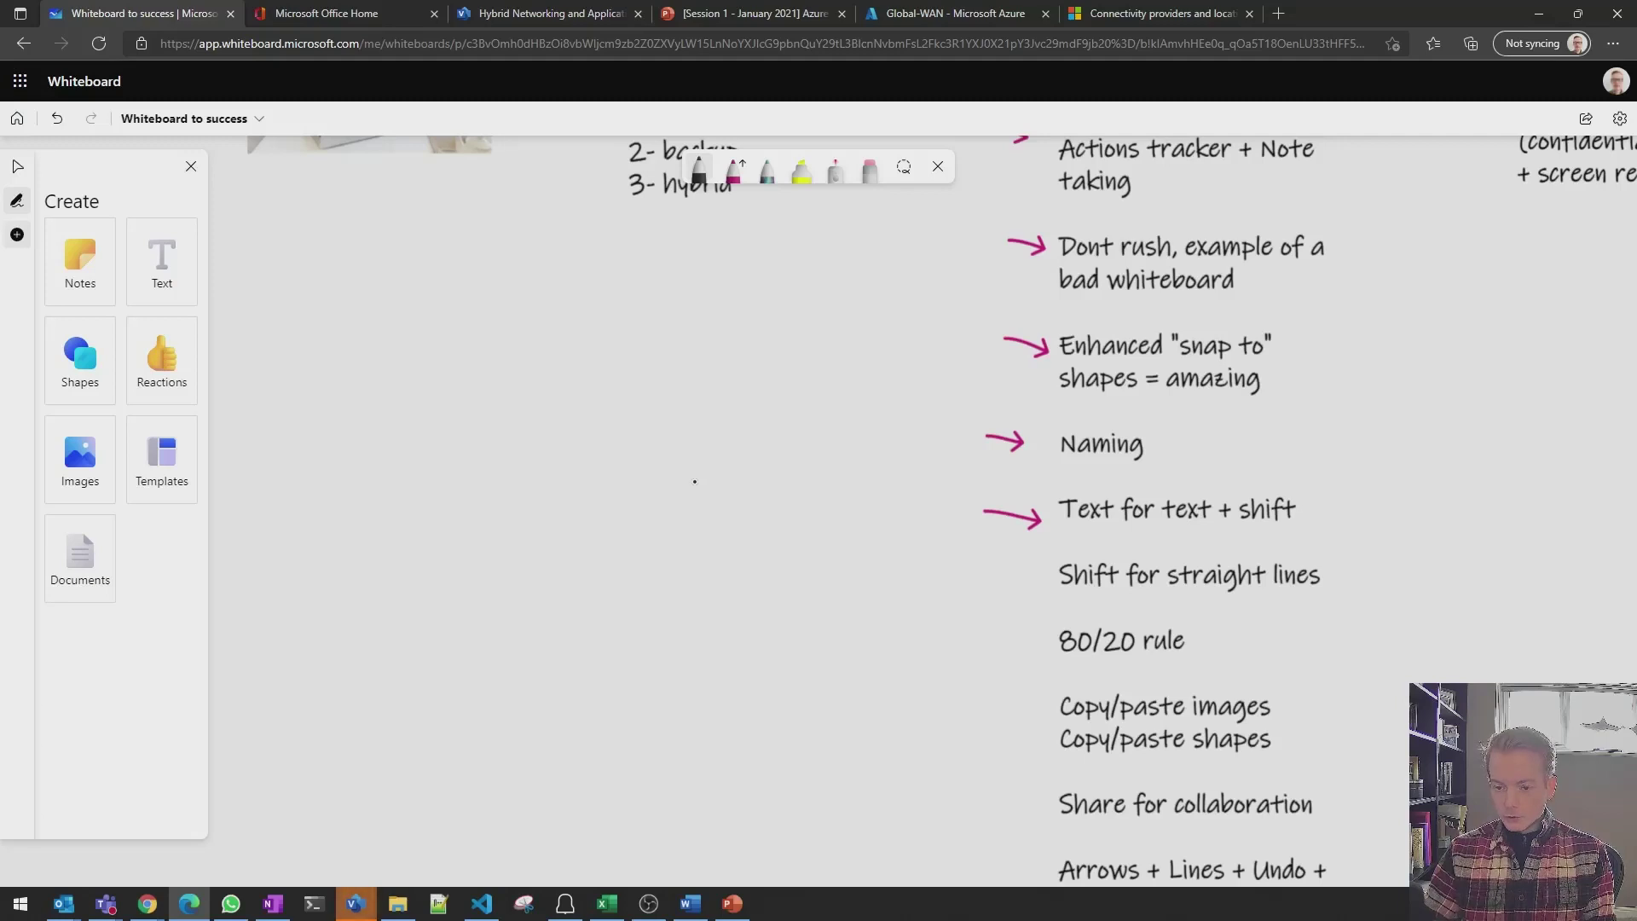
{"action": "mouse_move", "coordinate": [660, 482]}
{"action": "left_mouse_down"}
{"action": "mouse_move", "coordinate": [711, 480]}
{"action": "mouse_move", "coordinate": [683, 518]}
{"action": "mouse_move", "coordinate": [759, 513]}
{"action": "mouse_move", "coordinate": [735, 528]}
{"action": "left_mouse_up"}
{"action": "left_click_drag", "start_coordinate": [765, 473], "coordinate": [791, 517]}
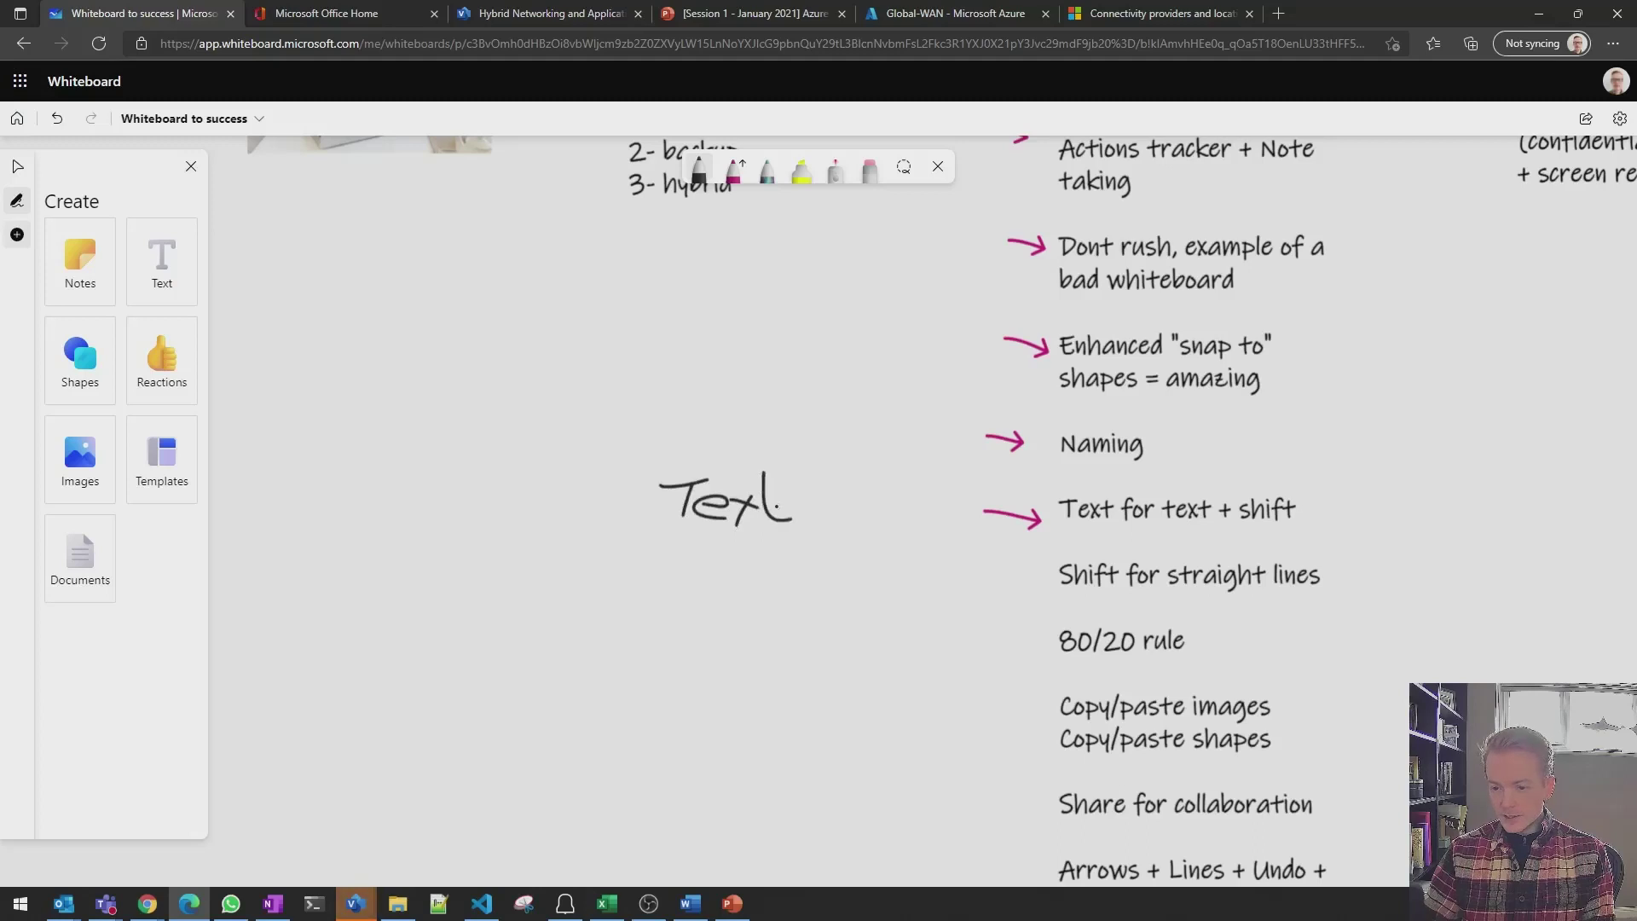
{"action": "mouse_move", "coordinate": [675, 545]}
{"action": "left_mouse_down"}
{"action": "mouse_move", "coordinate": [828, 539]}
{"action": "mouse_move", "coordinate": [671, 555]}
{"action": "mouse_move", "coordinate": [772, 516]}
{"action": "mouse_move", "coordinate": [707, 503]}
{"action": "left_mouse_up"}
{"action": "left_click", "coordinate": [872, 175]}
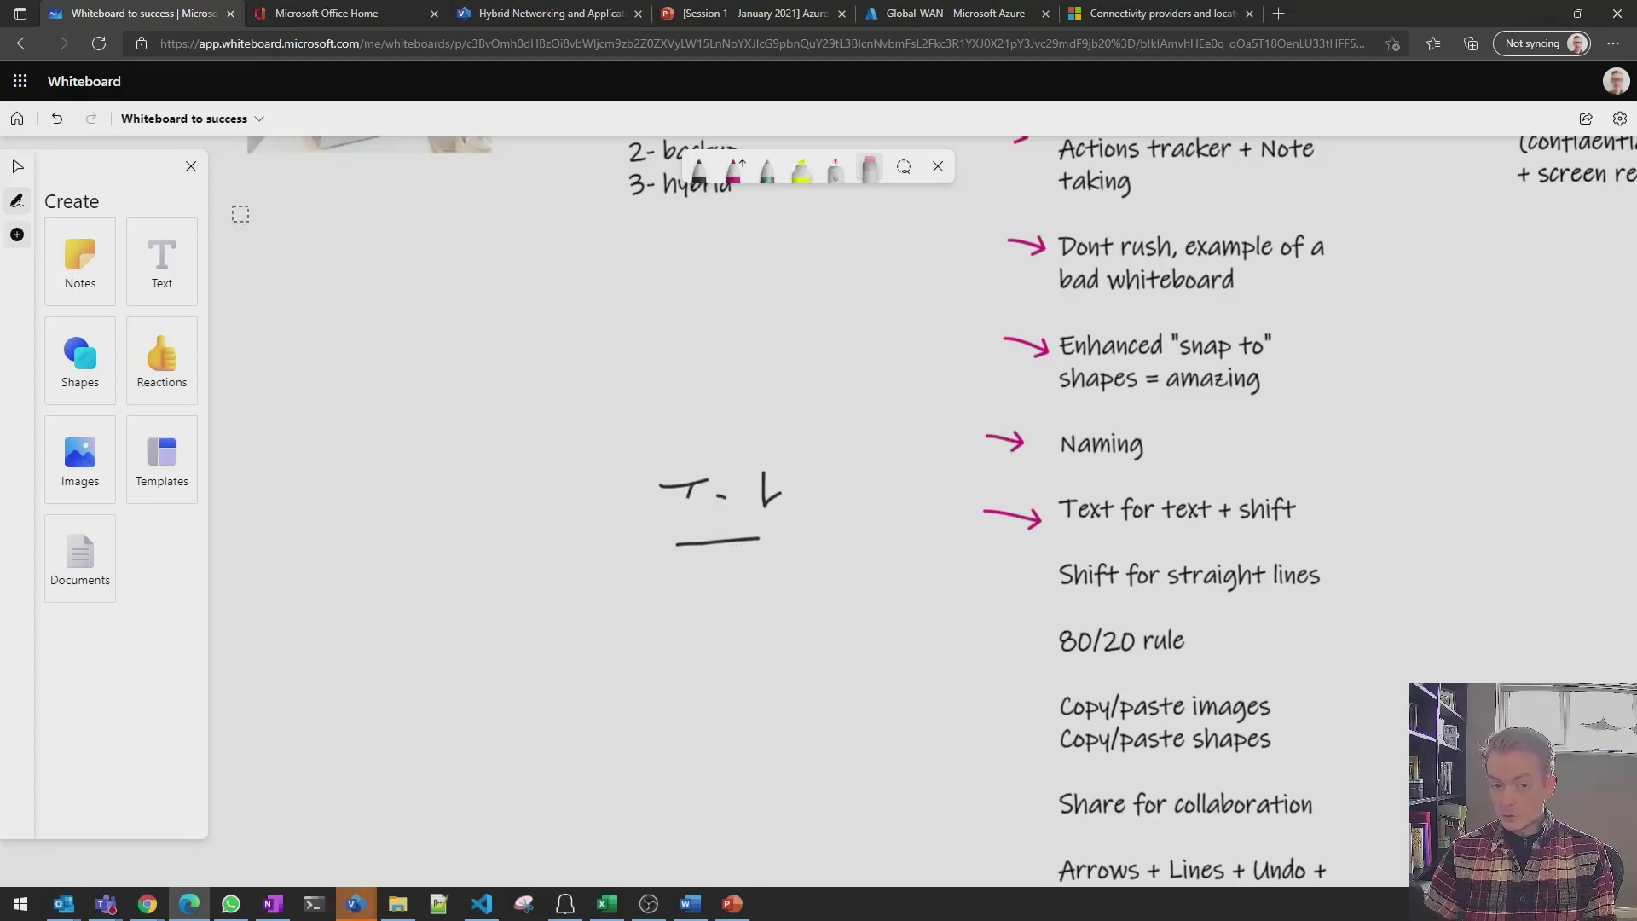
{"action": "left_click", "coordinate": [56, 124]}
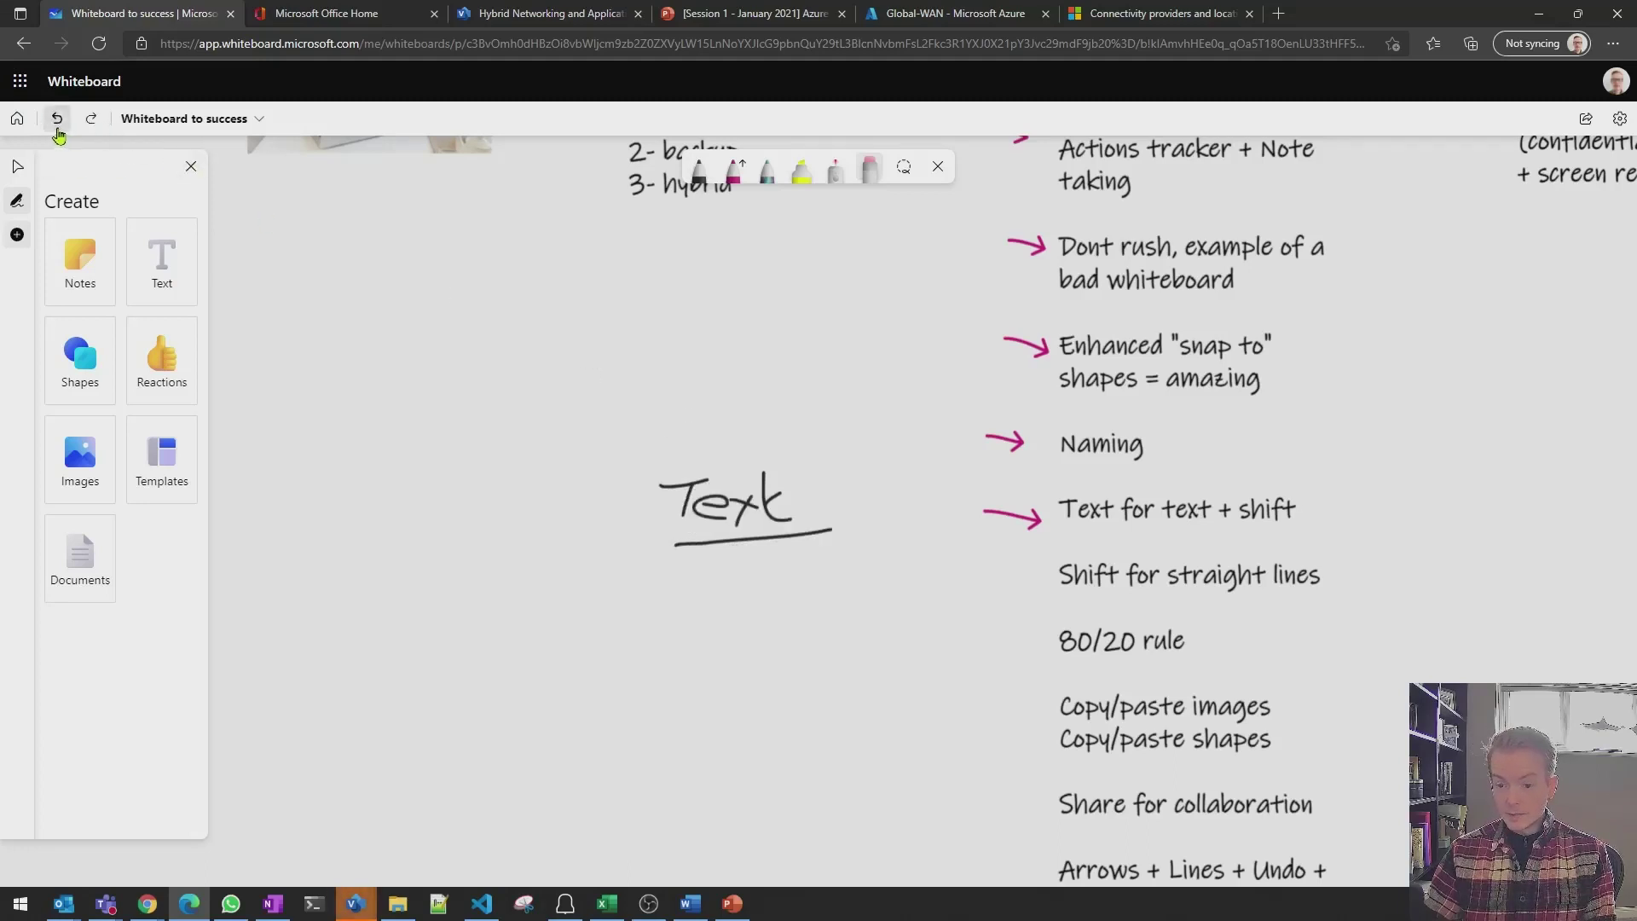
{"action": "left_click", "coordinate": [57, 123]}
{"action": "left_click", "coordinate": [56, 124]}
{"action": "left_click", "coordinate": [57, 127]}
{"action": "left_click", "coordinate": [56, 126]}
{"action": "left_click", "coordinate": [56, 126]}
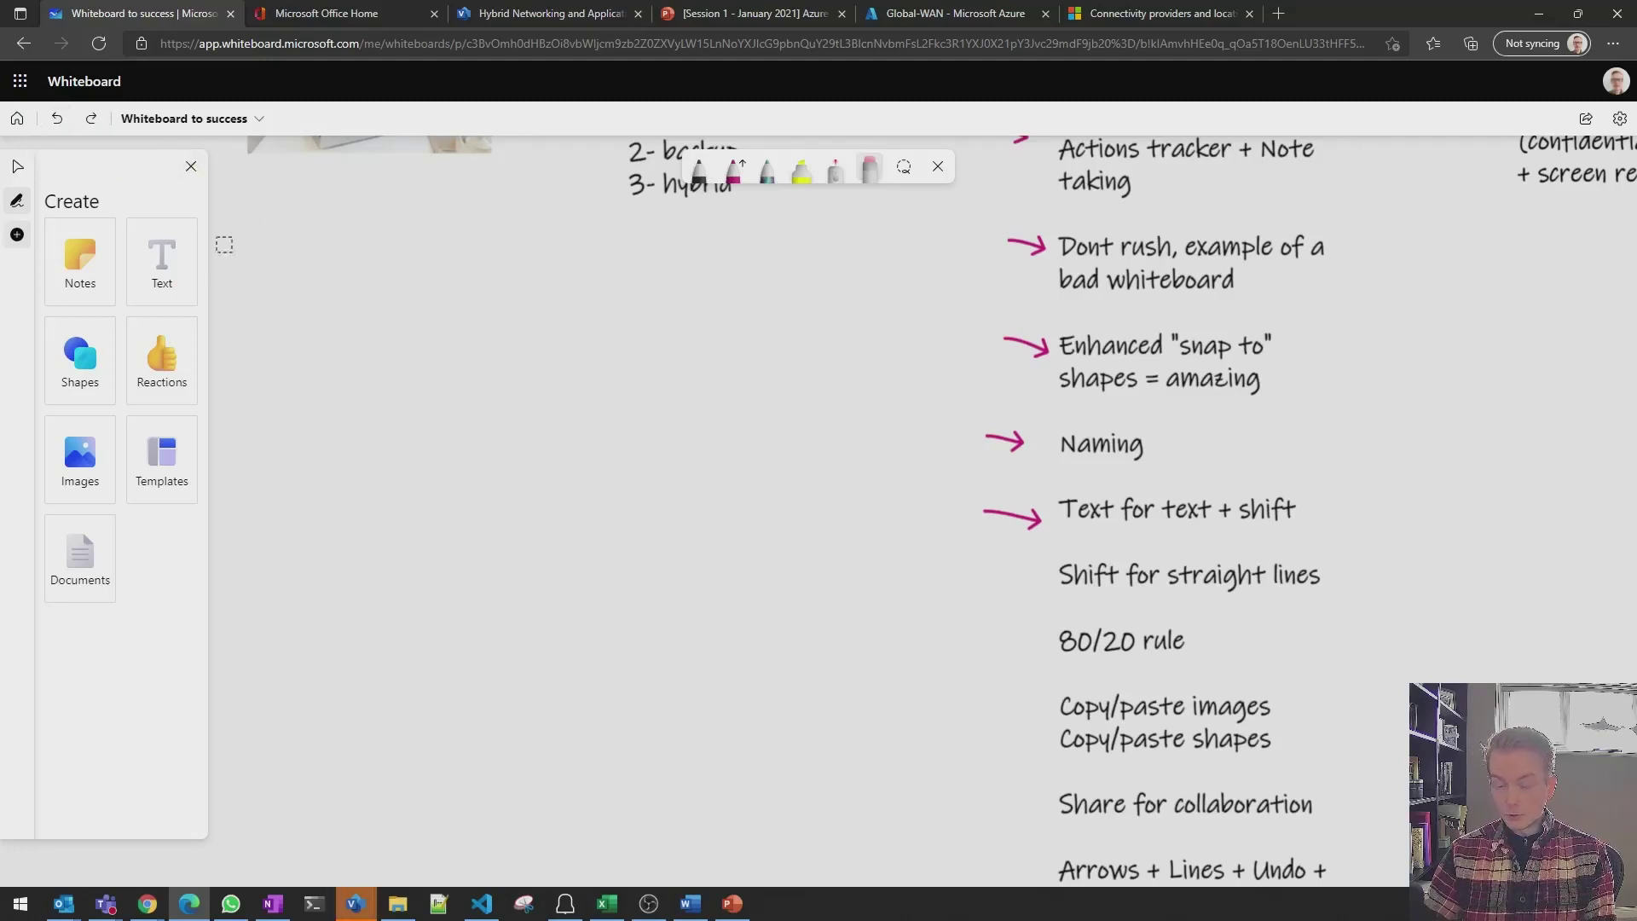
Add a text box reading '+ype', 'next line', a blank line, and 'next line'
{"action": "left_click", "coordinate": [164, 273]}
{"action": "left_click", "coordinate": [631, 573]}
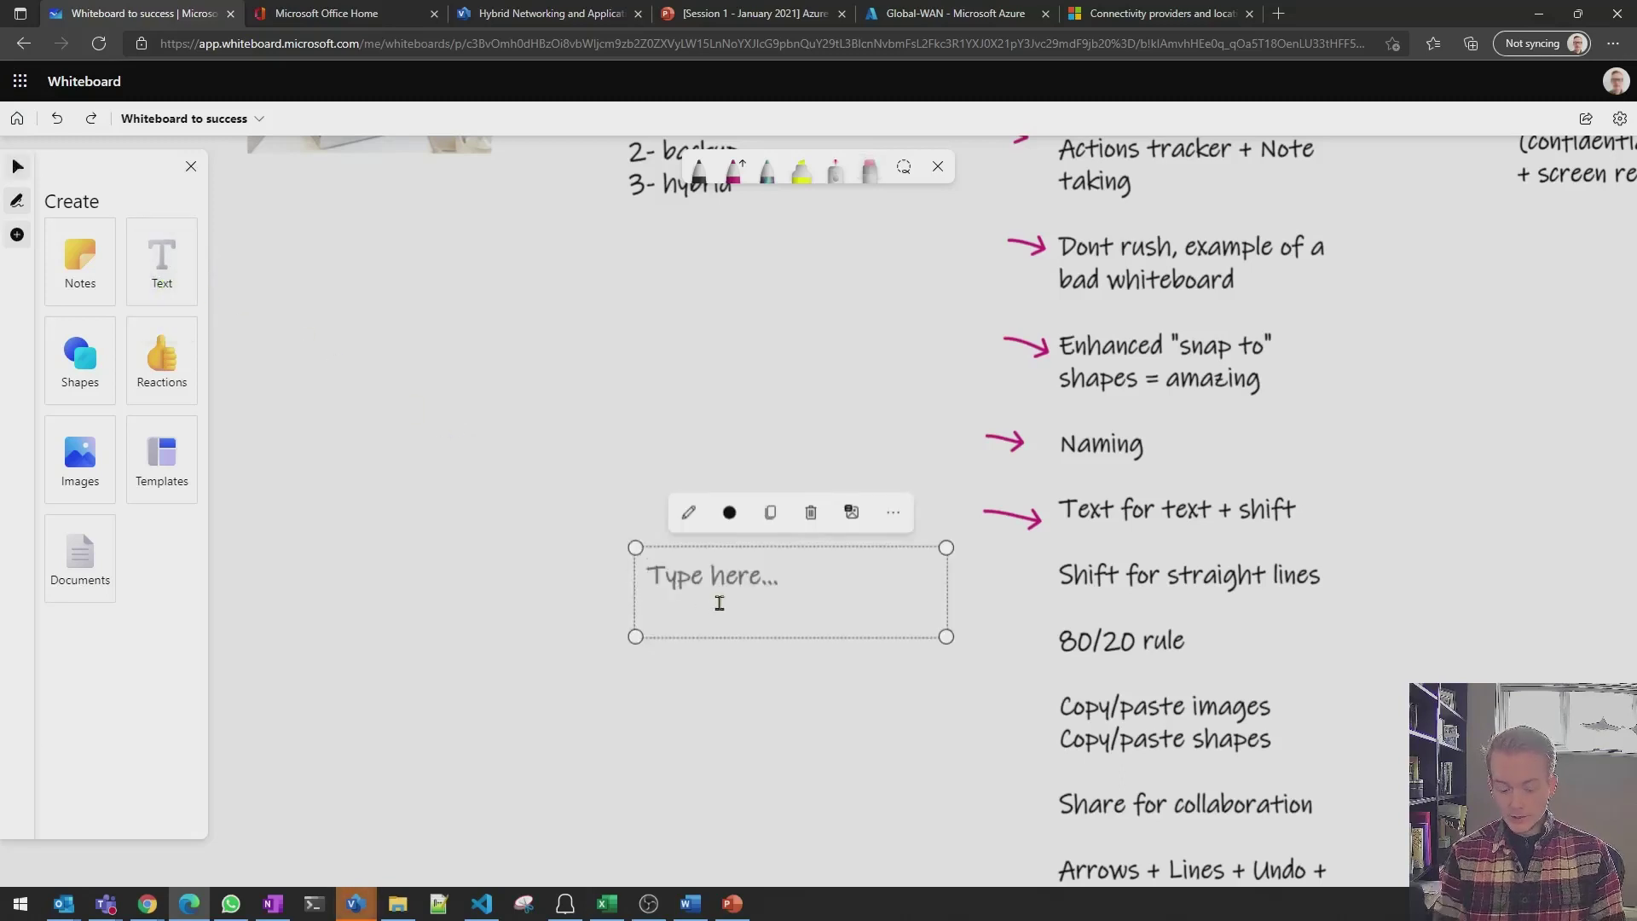
{"action": "type", "text": "+ype"}
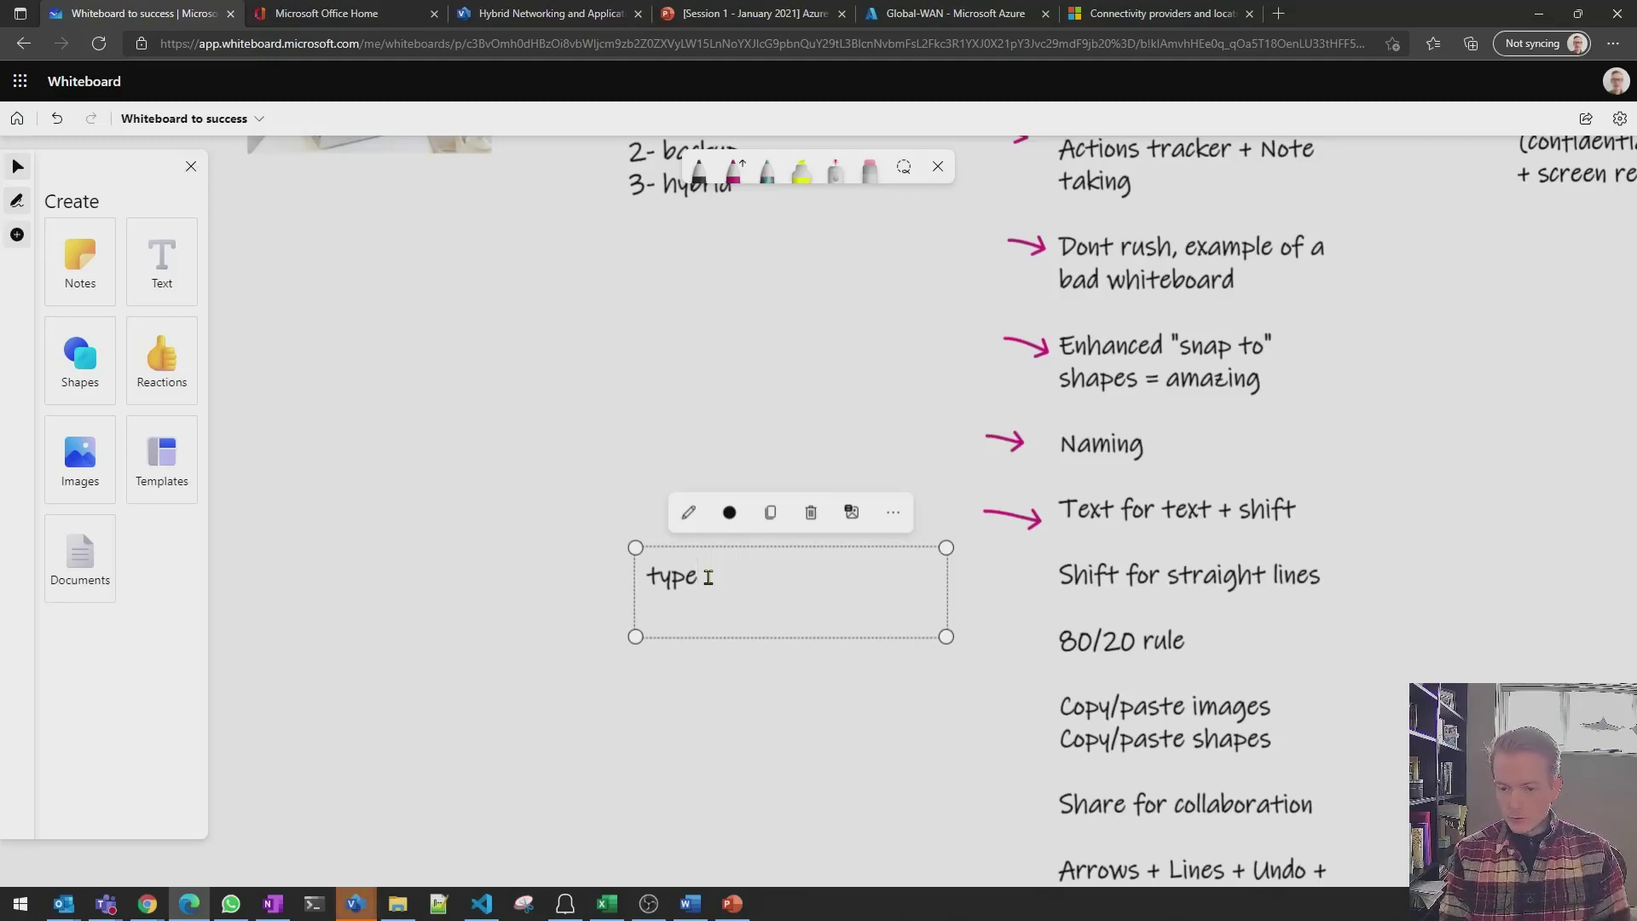
{"action": "key", "text": "Return"}
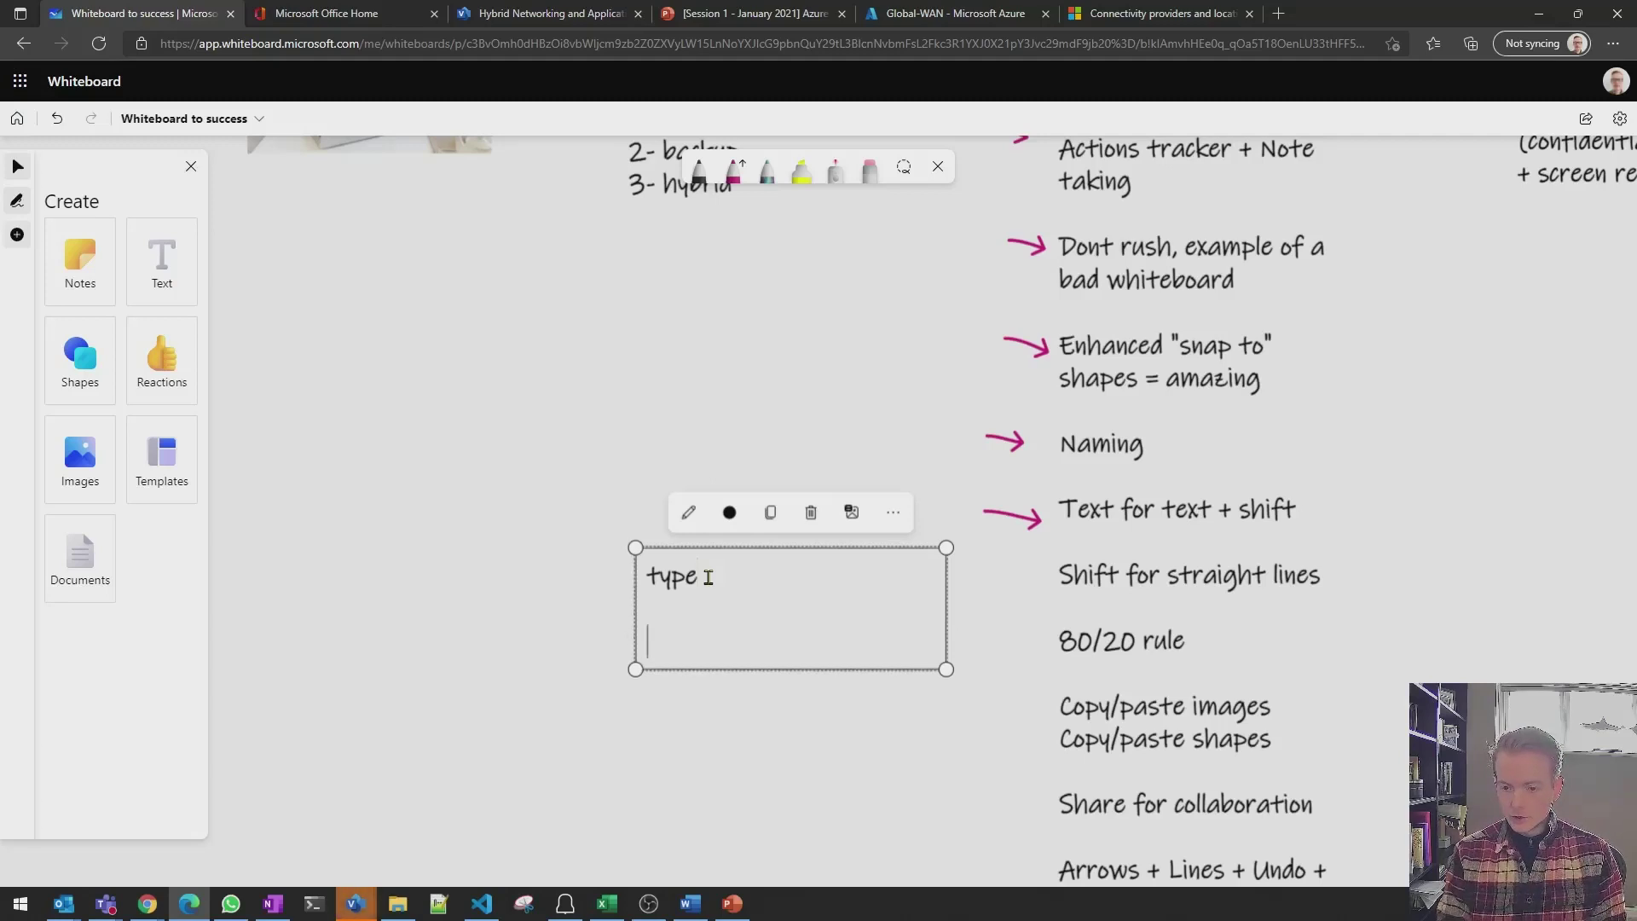
{"action": "type", "text": "next line"}
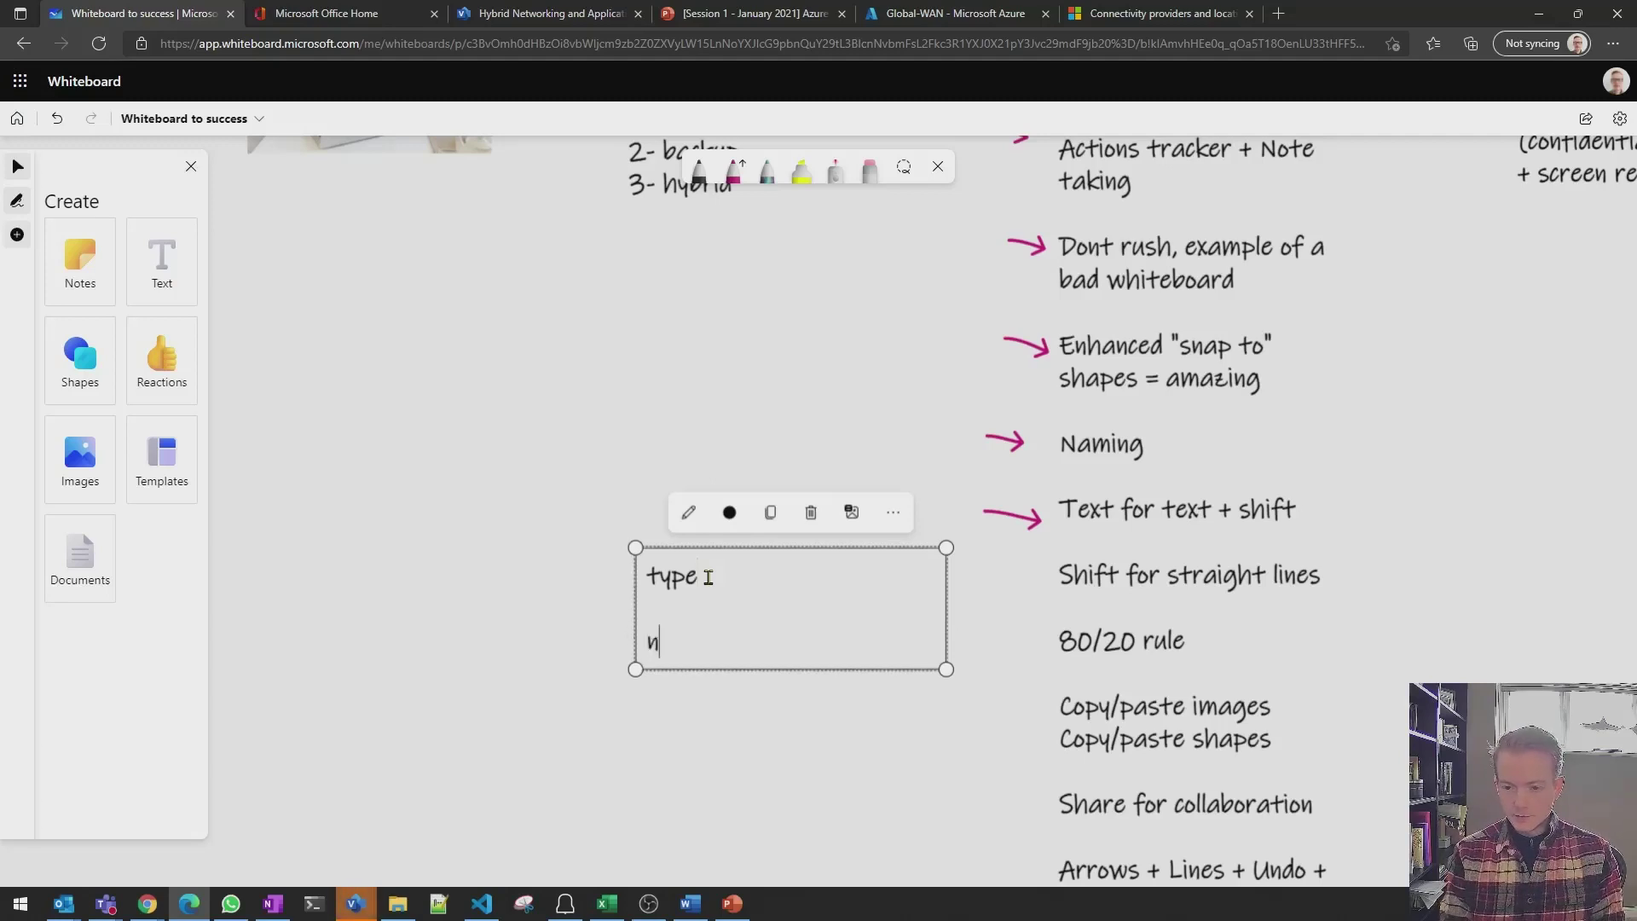
{"action": "key", "text": "Return"}
{"action": "key", "text": "Return"}
{"action": "type", "text": "next line"}
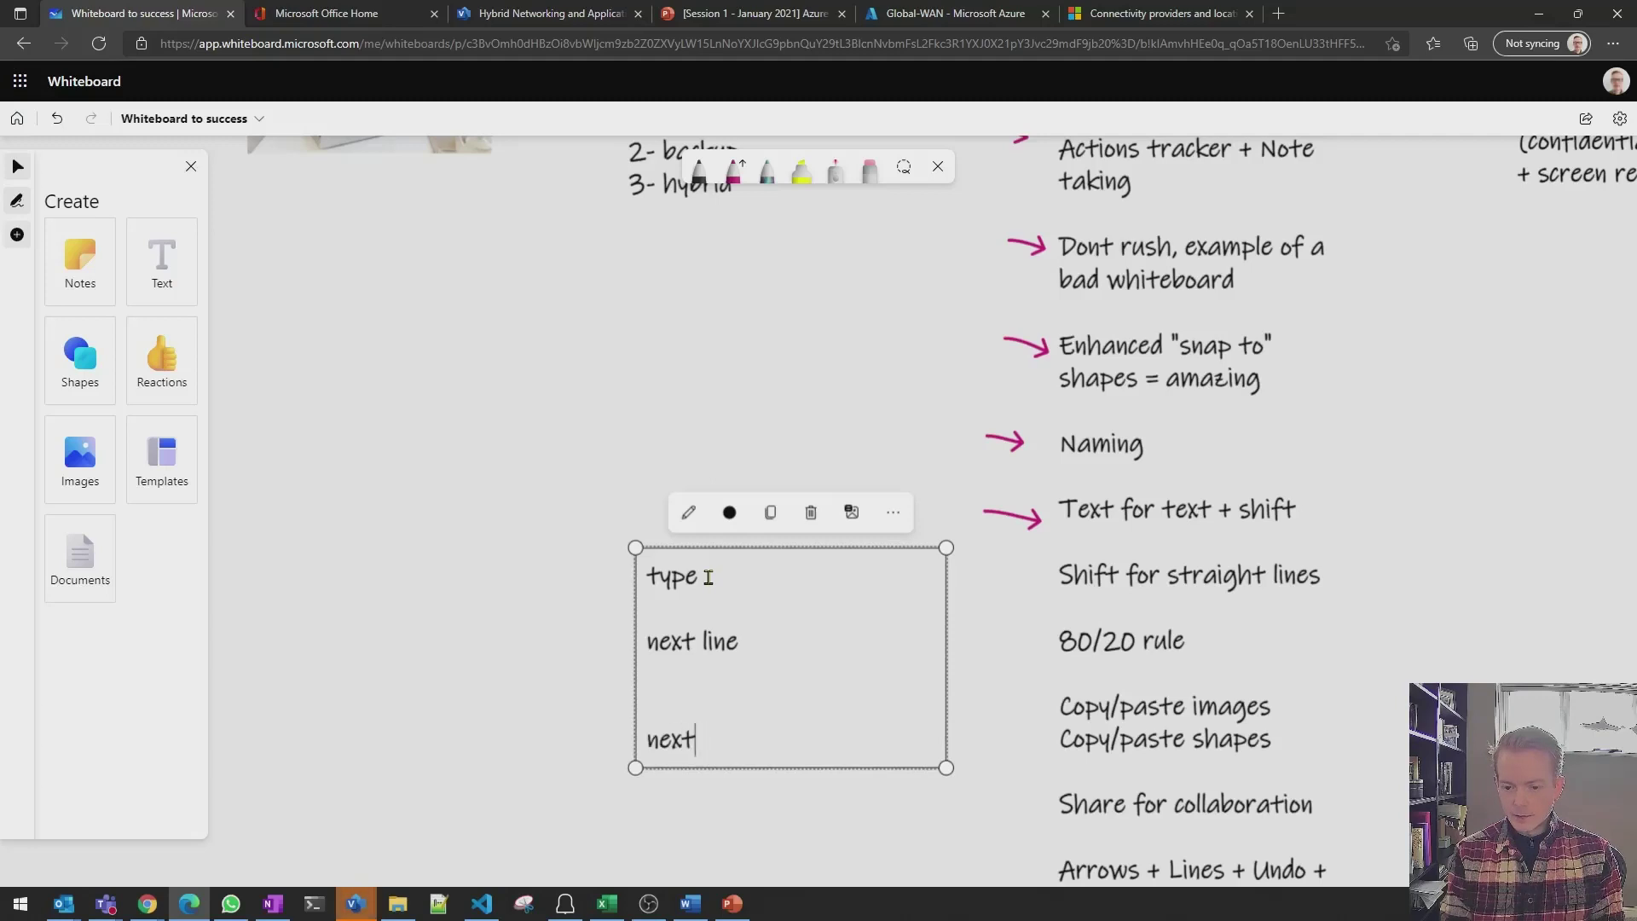
Draw black boxes around the typed words 'type' and 'next line'
{"action": "left_click", "coordinate": [699, 171]}
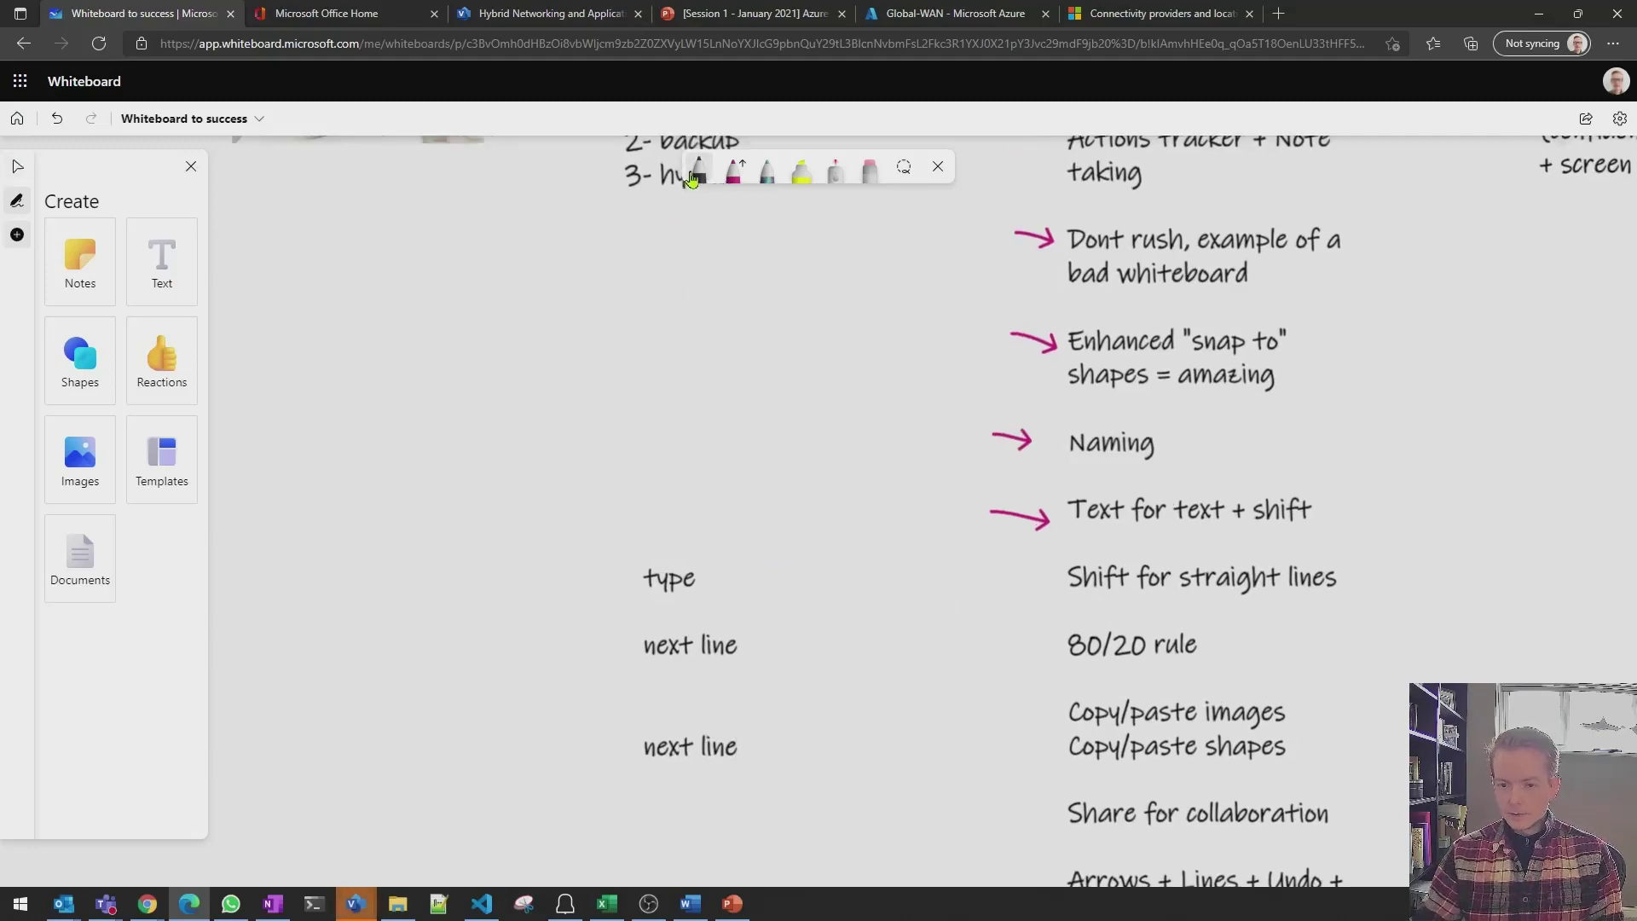
{"action": "mouse_move", "coordinate": [629, 547]}
{"action": "left_mouse_down"}
{"action": "mouse_move", "coordinate": [680, 547]}
{"action": "mouse_move", "coordinate": [648, 599]}
{"action": "mouse_move", "coordinate": [616, 545]}
{"action": "left_mouse_up"}
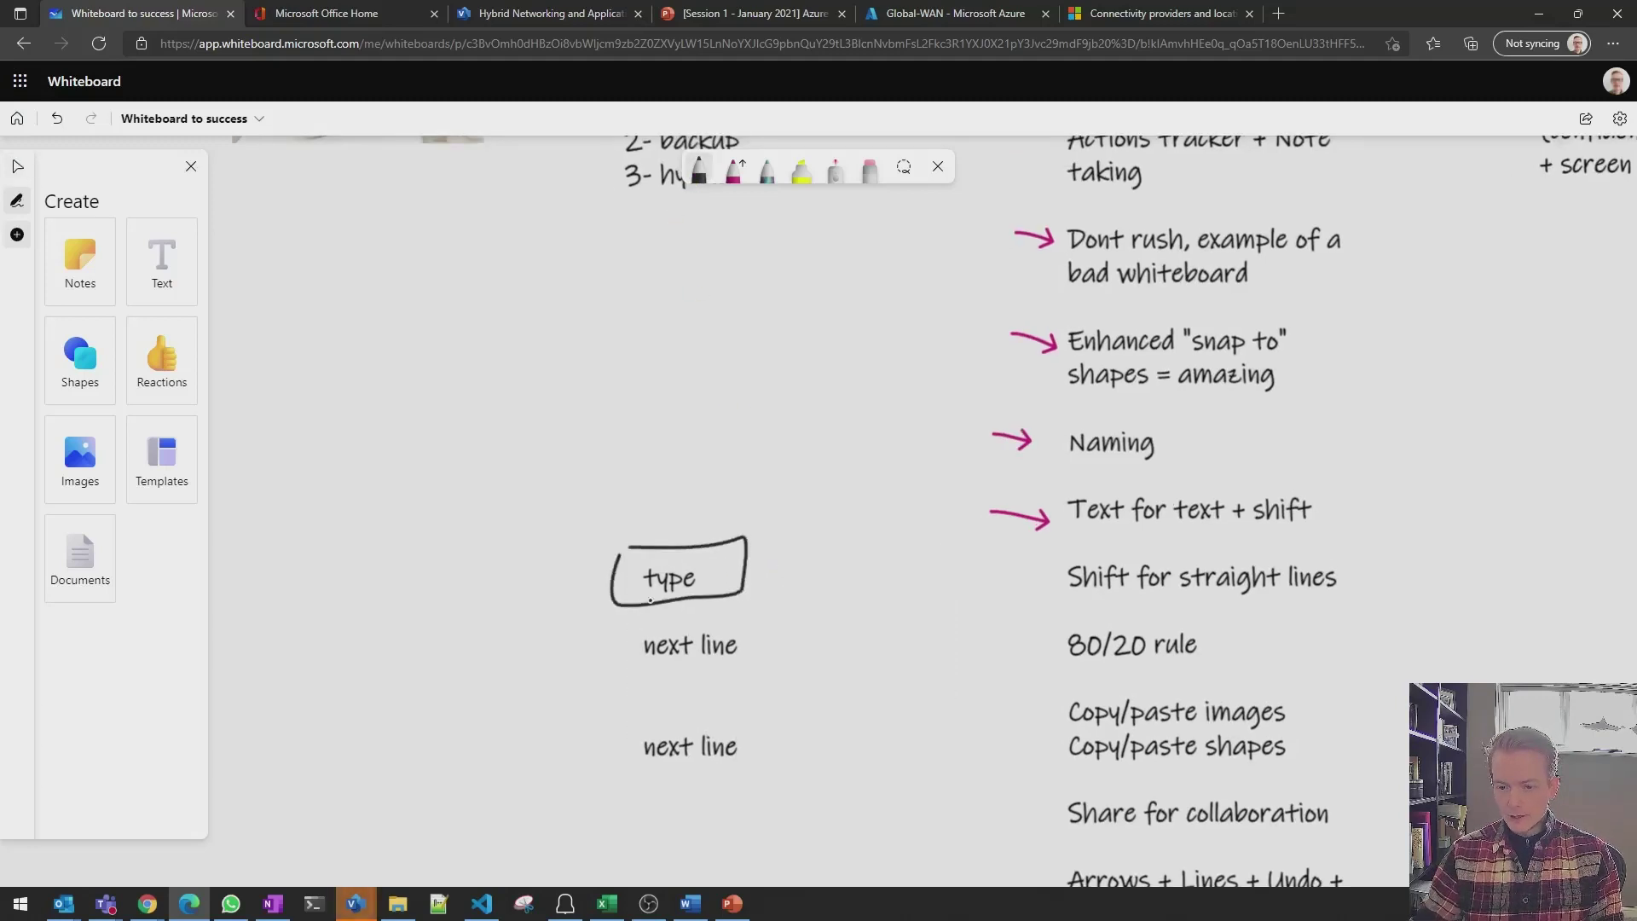
{"action": "mouse_move", "coordinate": [632, 623]}
{"action": "left_mouse_down"}
{"action": "mouse_move", "coordinate": [770, 657]}
{"action": "mouse_move", "coordinate": [632, 622]}
{"action": "left_mouse_up"}
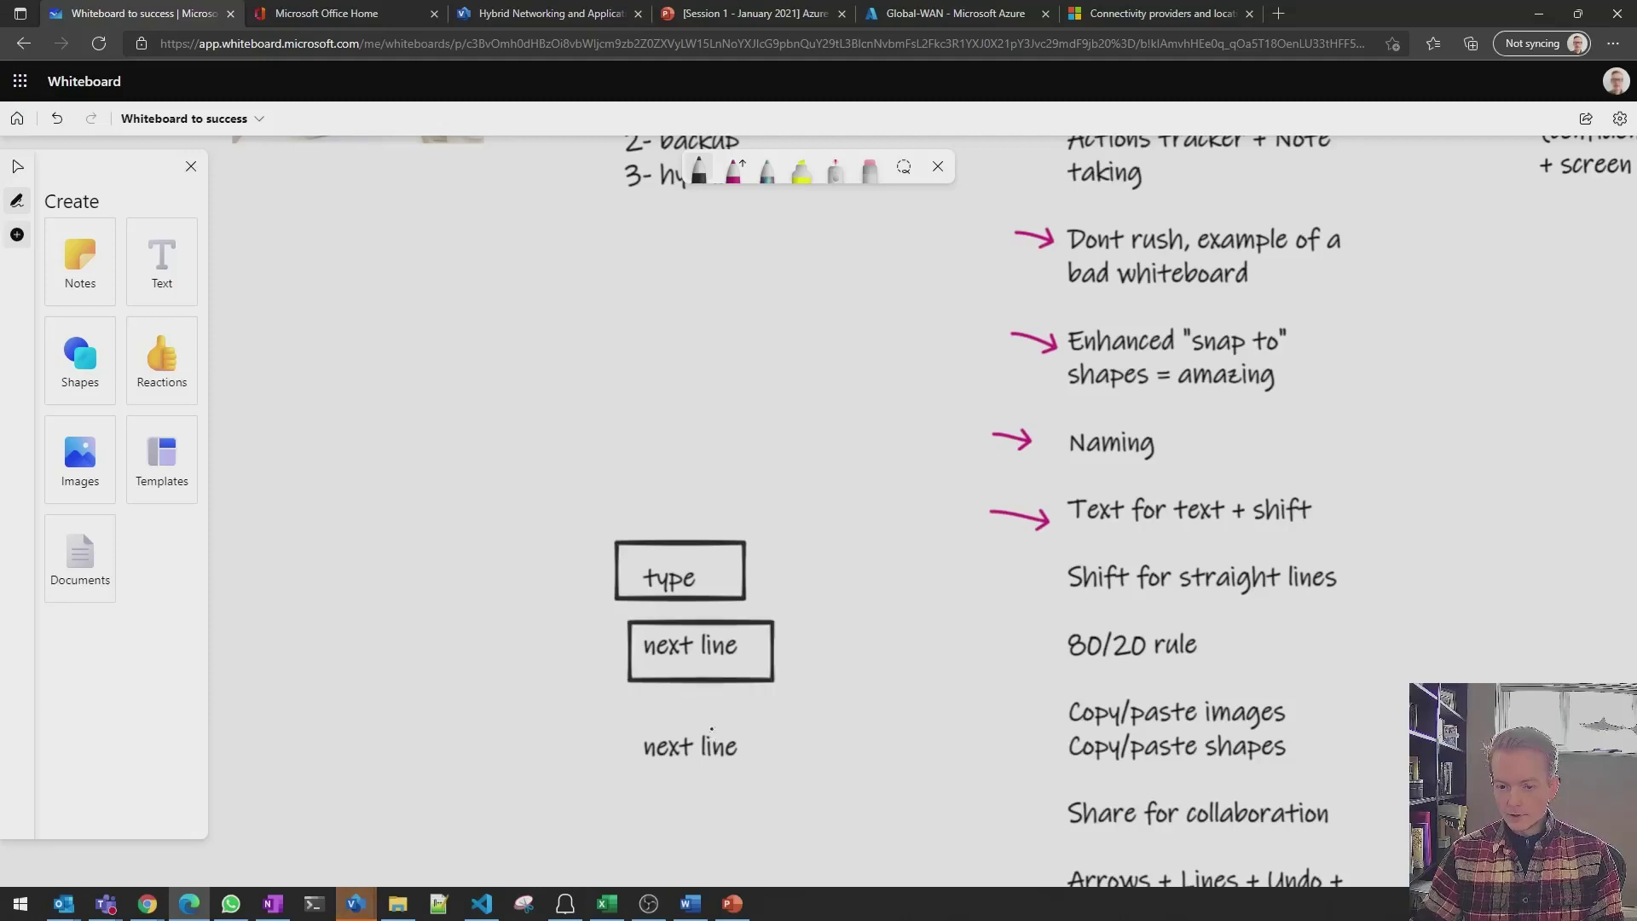
{"action": "mouse_move", "coordinate": [721, 710]}
{"action": "left_mouse_down"}
{"action": "mouse_move", "coordinate": [616, 751]}
{"action": "mouse_move", "coordinate": [741, 739]}
{"action": "mouse_move", "coordinate": [800, 633]}
{"action": "mouse_move", "coordinate": [756, 556]}
{"action": "left_mouse_up"}
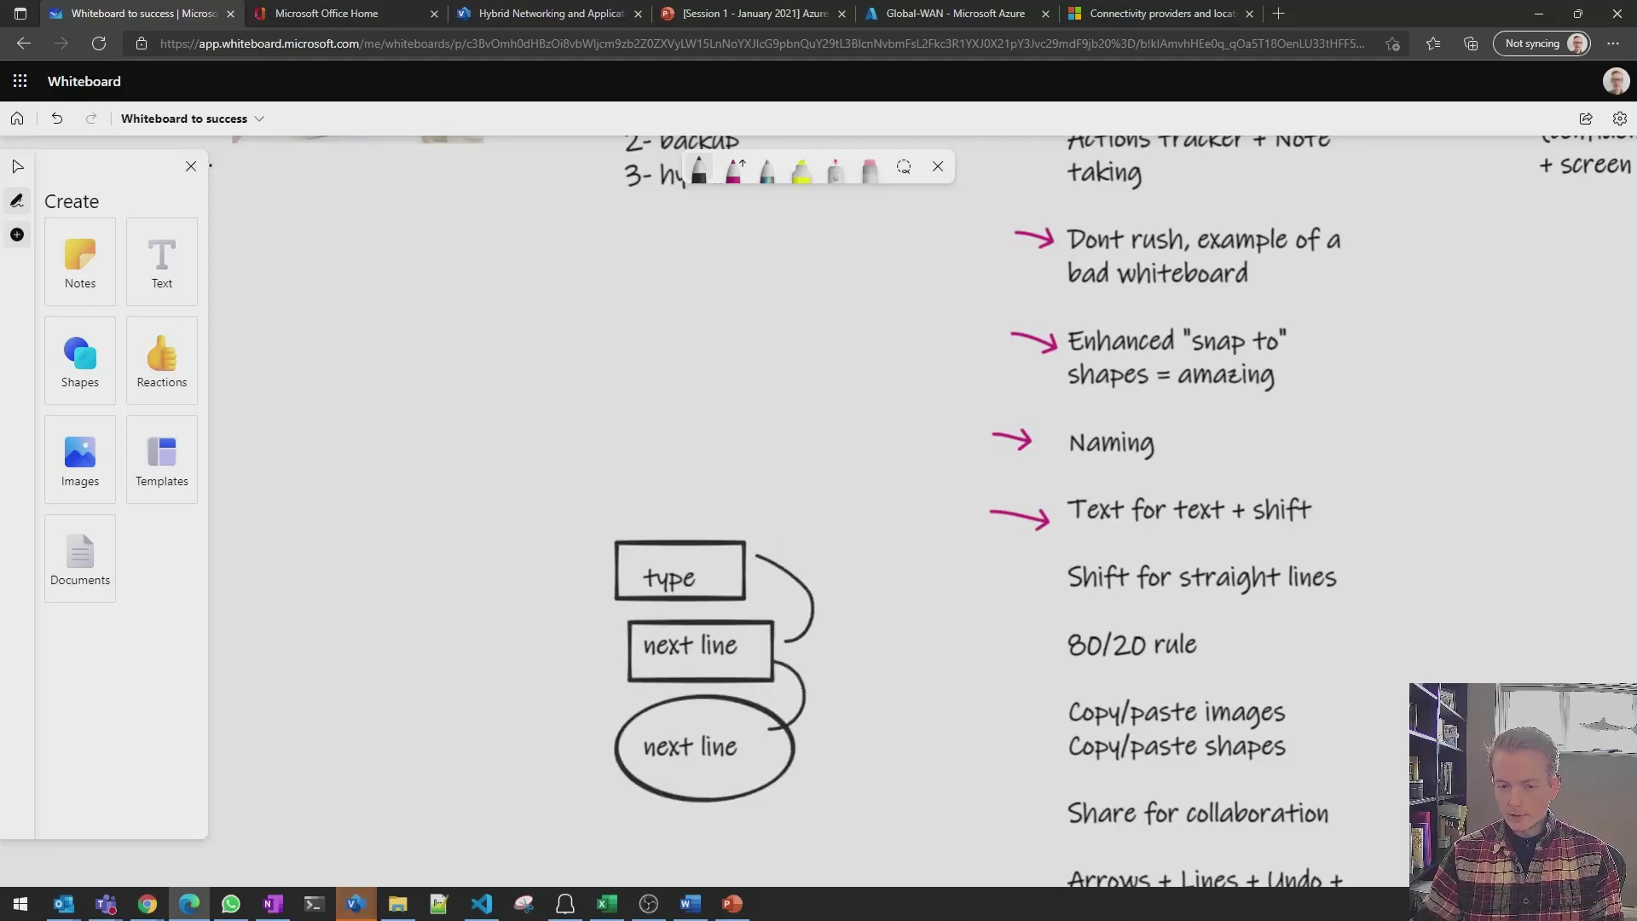
{"action": "left_click", "coordinate": [18, 167]}
Undo the drawn boxes and the rest of the text demo
{"action": "left_click", "coordinate": [55, 121]}
{"action": "left_click", "coordinate": [55, 121]}
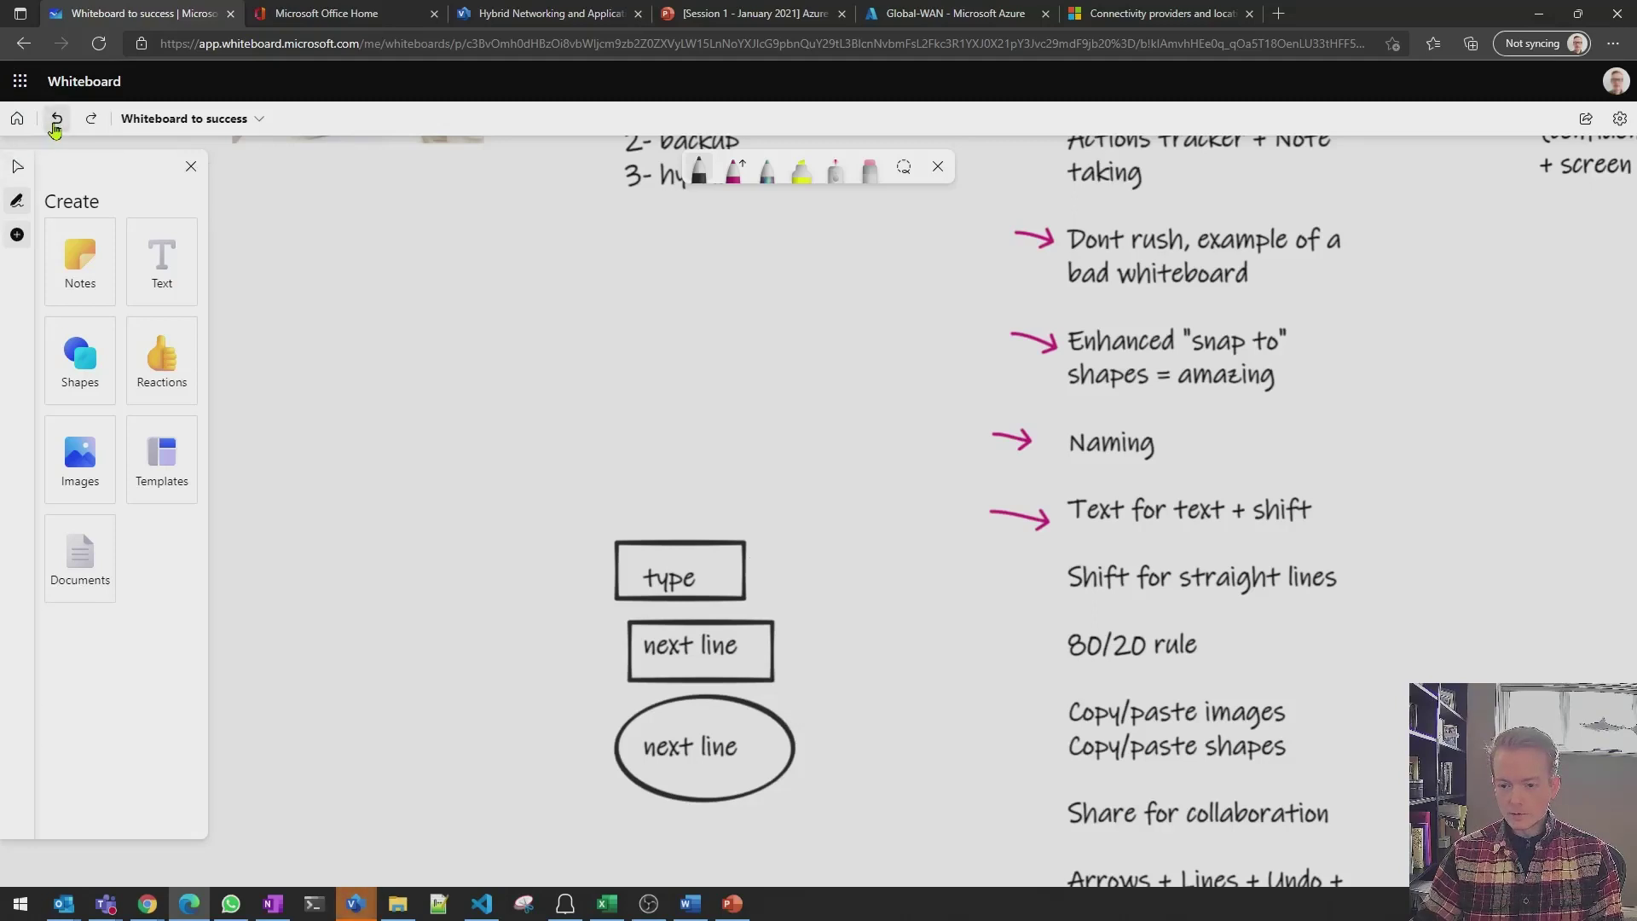
{"action": "left_click", "coordinate": [55, 121]}
{"action": "left_click", "coordinate": [55, 121]}
{"action": "left_click", "coordinate": [56, 121]}
{"action": "left_click", "coordinate": [56, 121]}
{"action": "left_click", "coordinate": [55, 121]}
{"action": "left_click", "coordinate": [56, 122]}
{"action": "left_click", "coordinate": [56, 121]}
{"action": "left_click", "coordinate": [56, 121]}
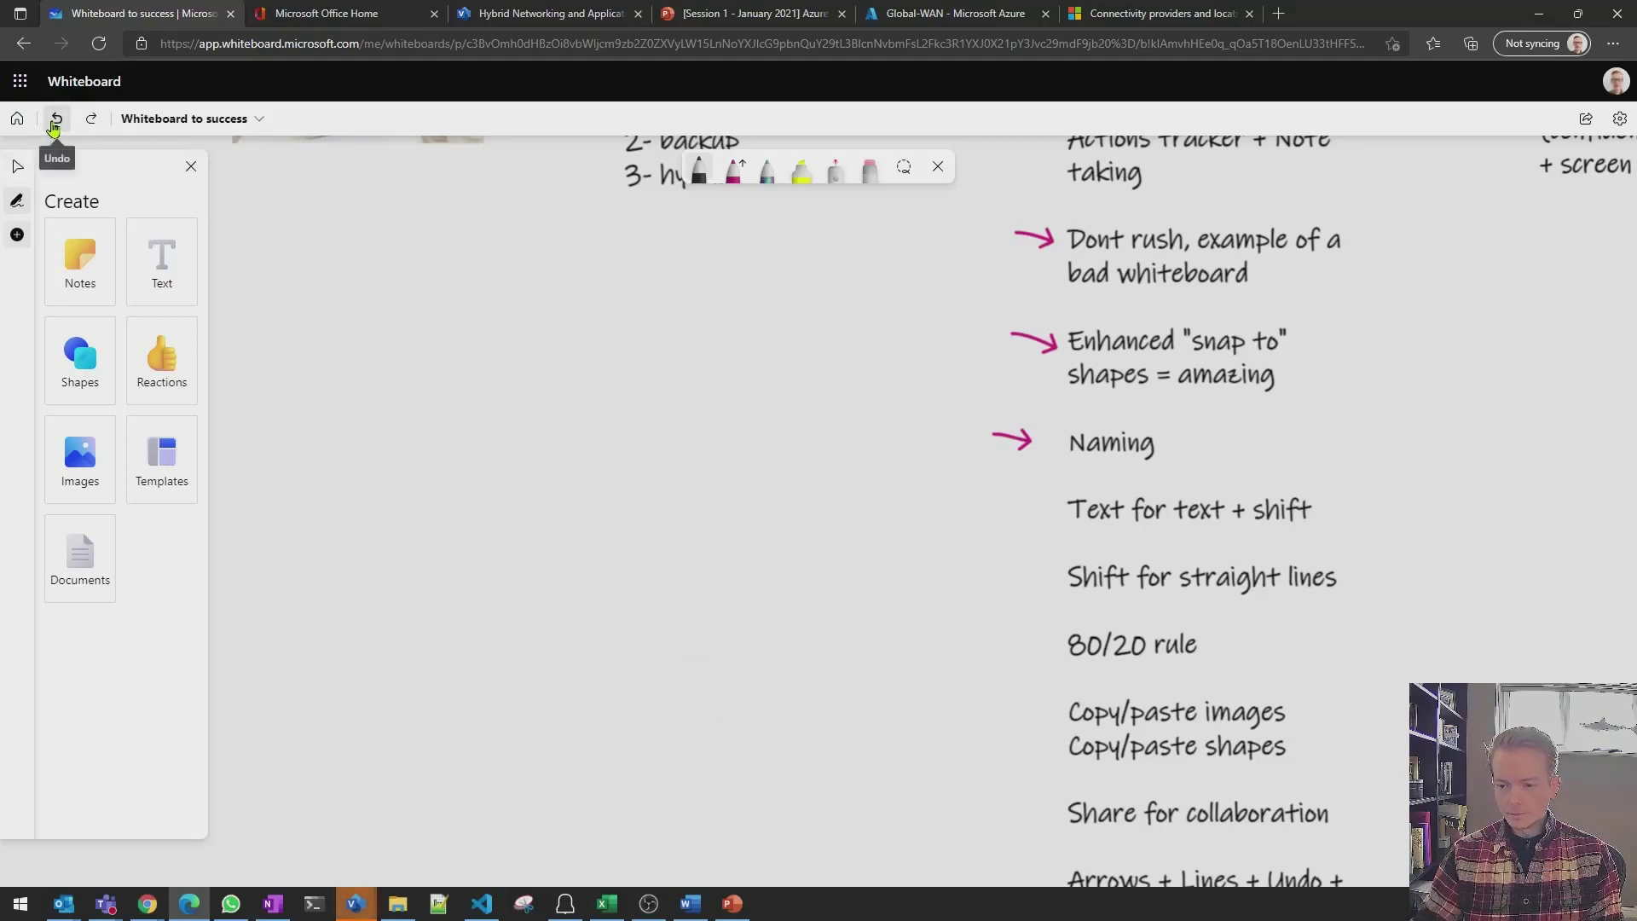
Draw pink arrows before 'Text for text + shift' and 'Shift for straight lines'
{"action": "left_click", "coordinate": [754, 183]}
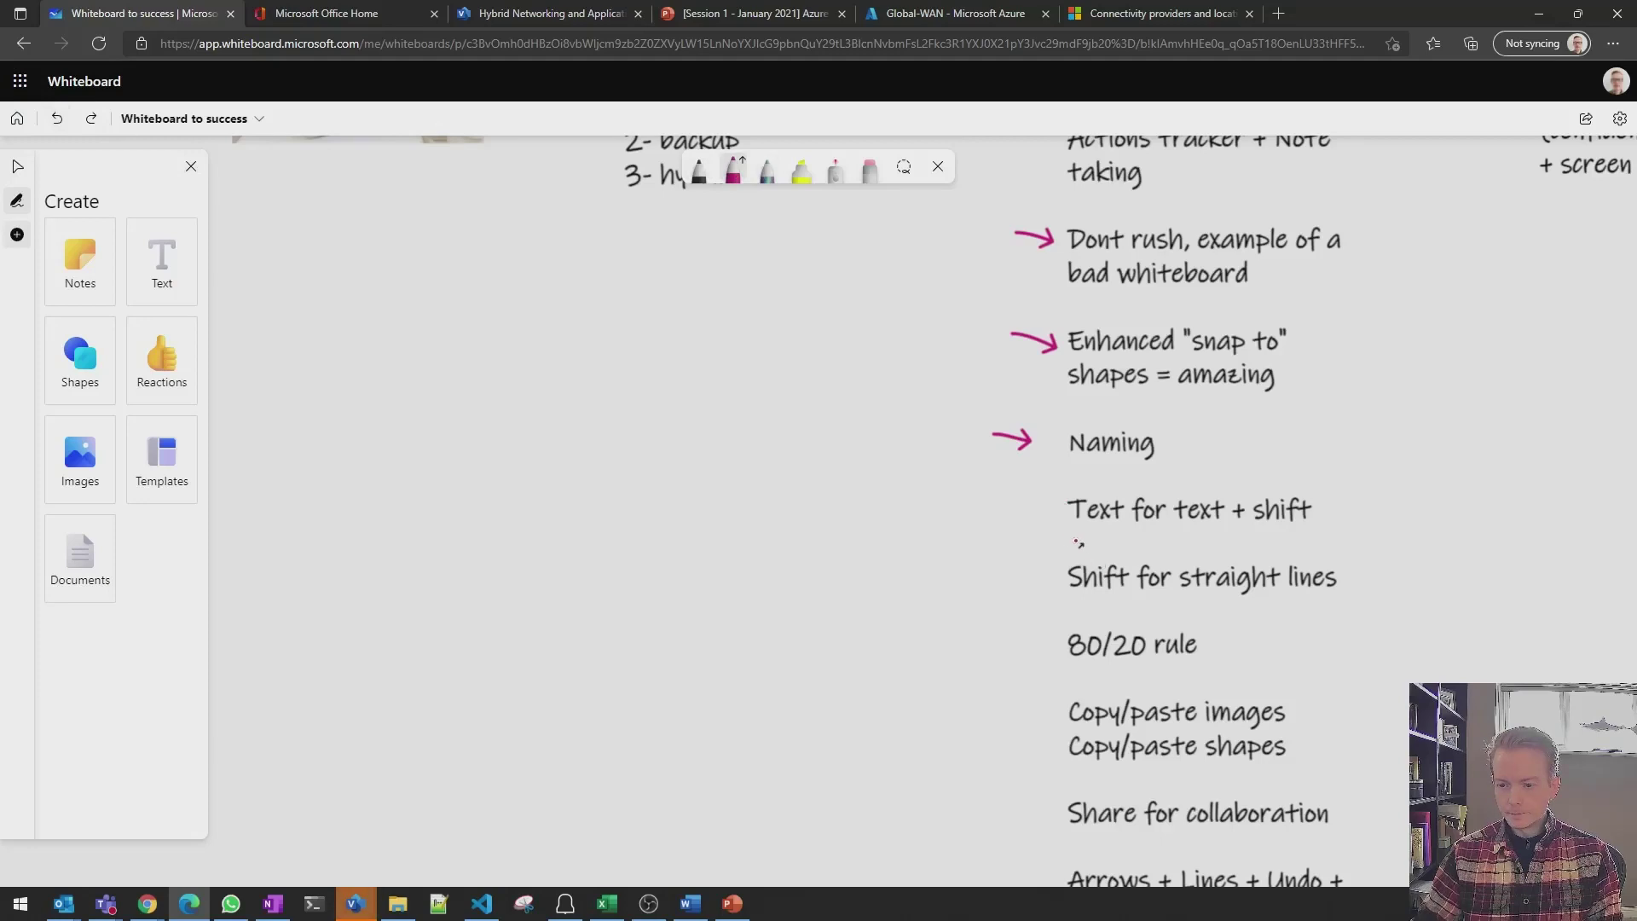
{"action": "left_click_drag", "start_coordinate": [1031, 510], "coordinate": [1060, 510]}
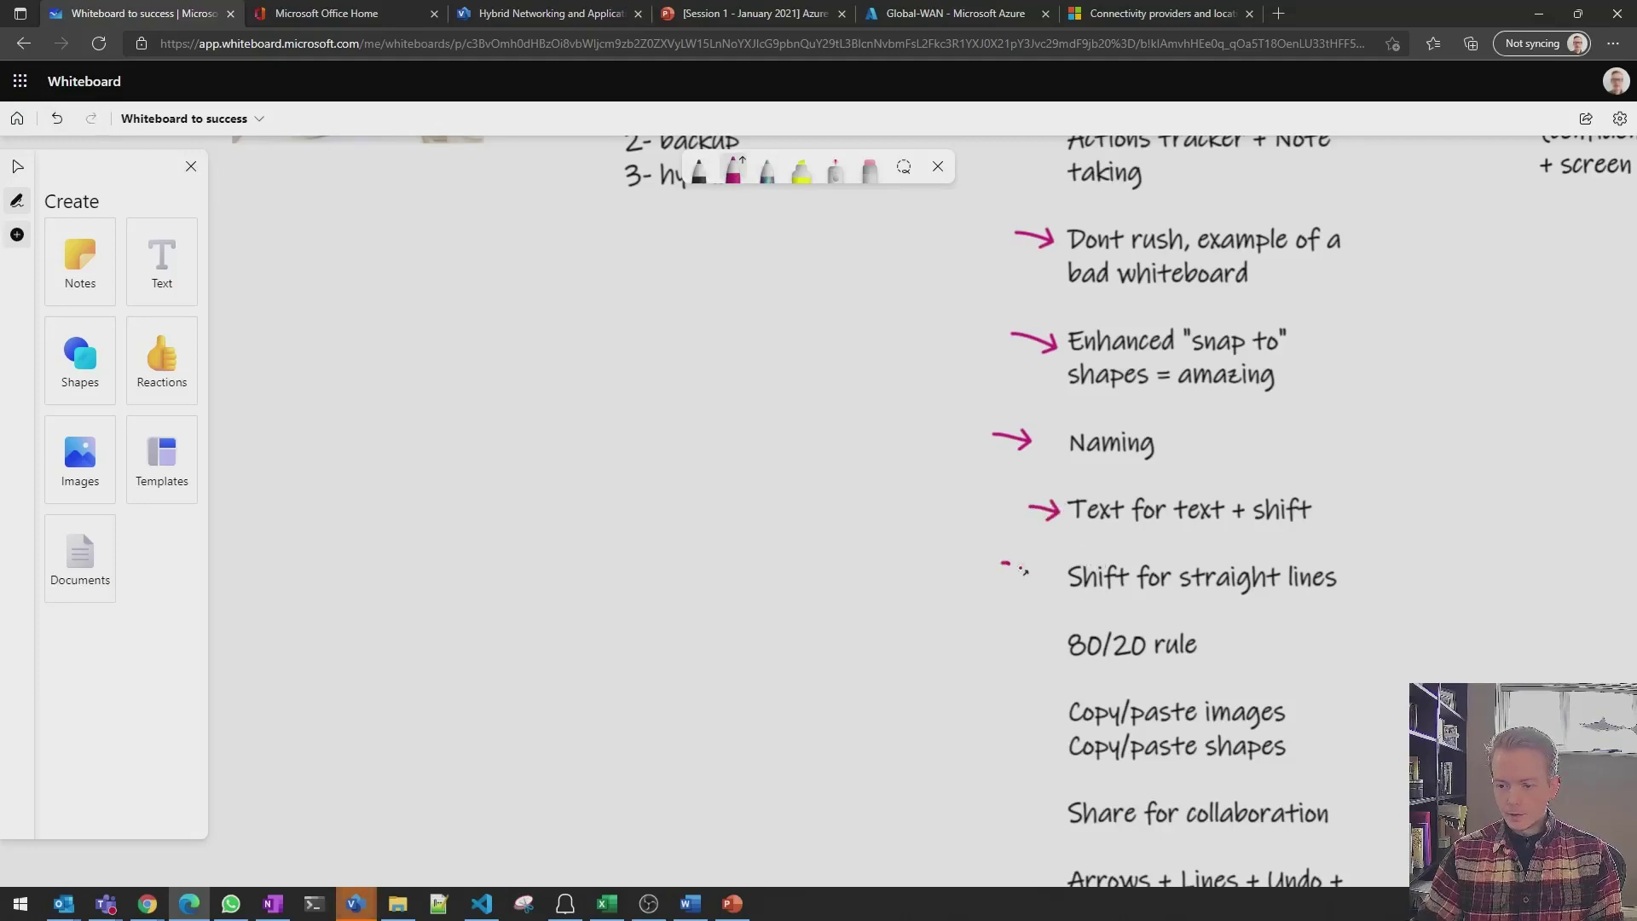
{"action": "left_click_drag", "start_coordinate": [1005, 563], "coordinate": [1041, 574]}
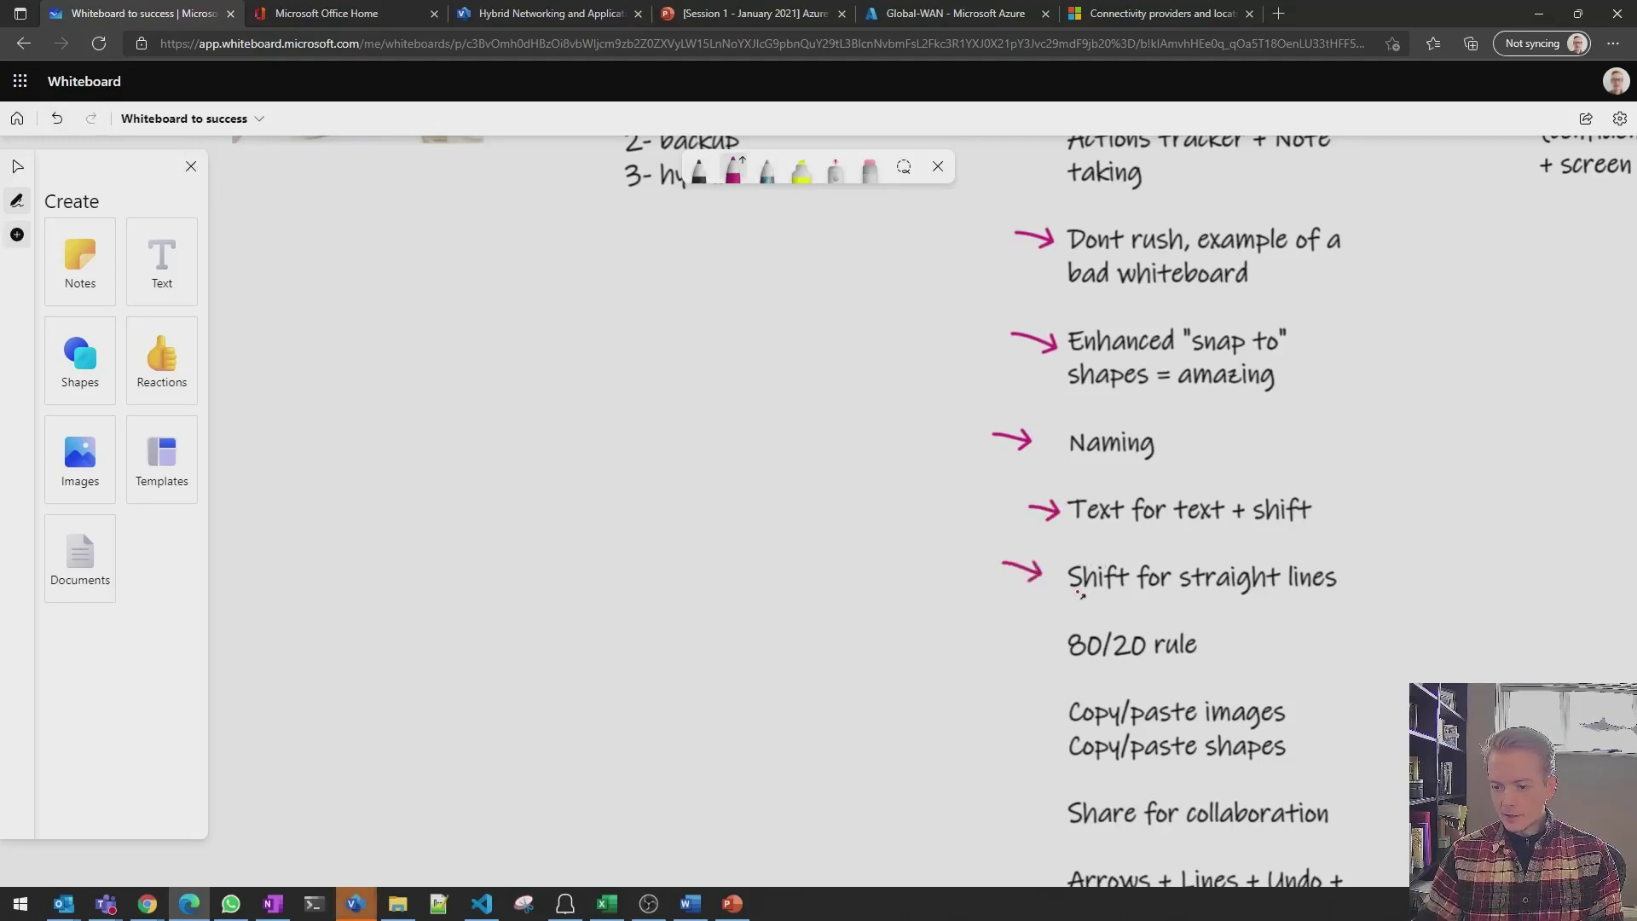
Draw two long horizontal and one downward test arrows, then undo them
{"action": "left_click_drag", "start_coordinate": [331, 518], "coordinate": [701, 497]}
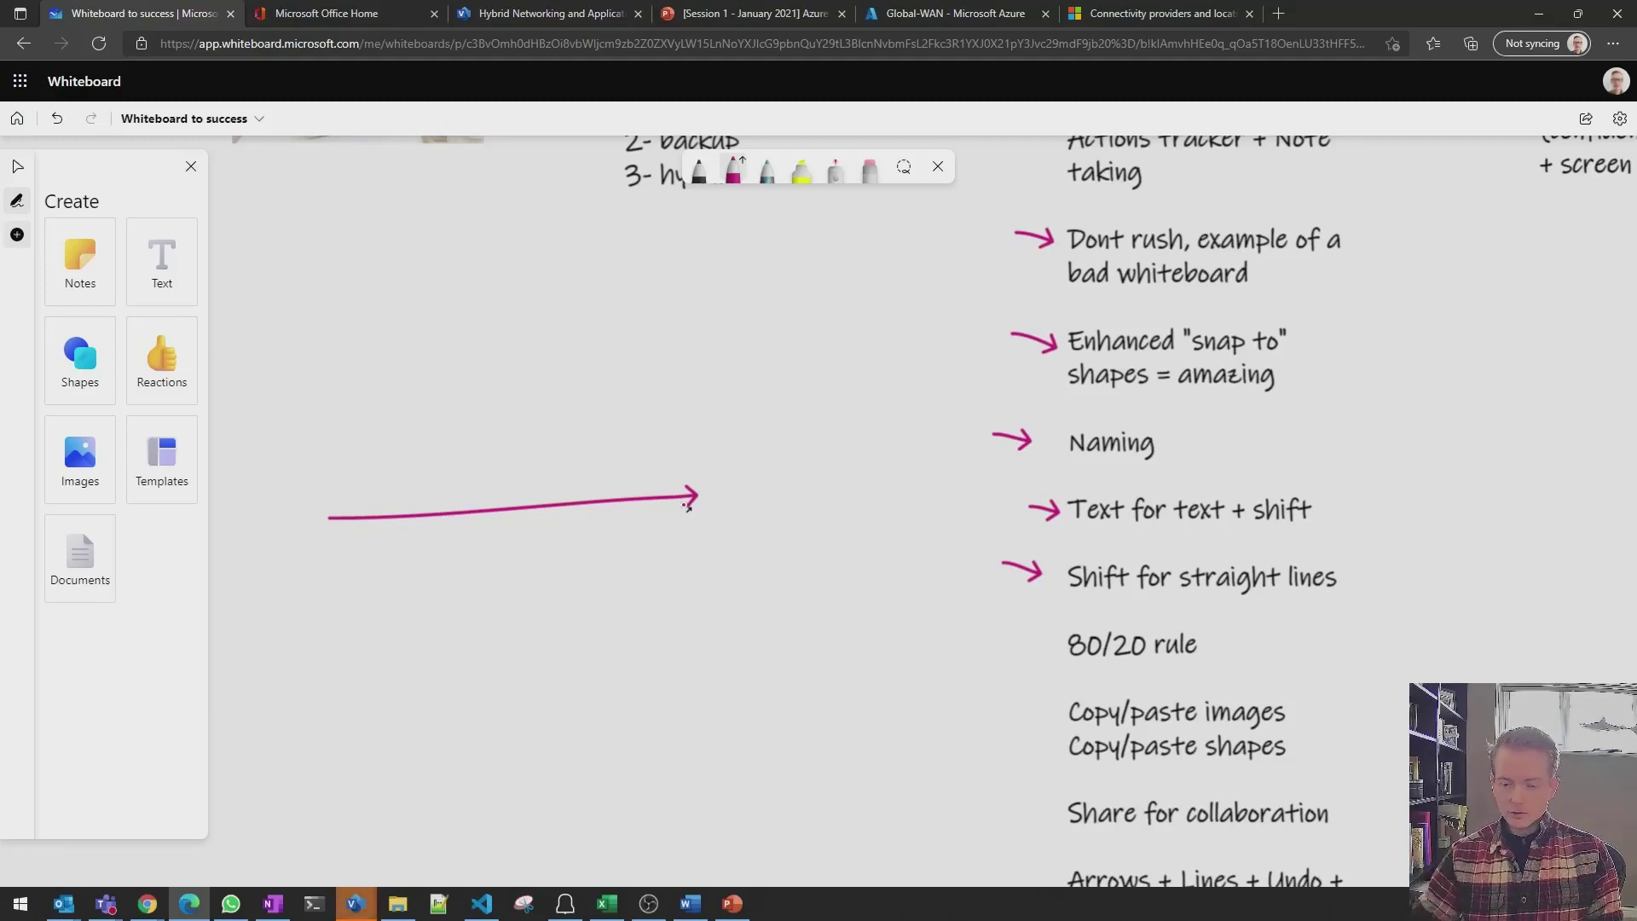
{"action": "left_click_drag", "start_coordinate": [406, 412], "coordinate": [739, 389]}
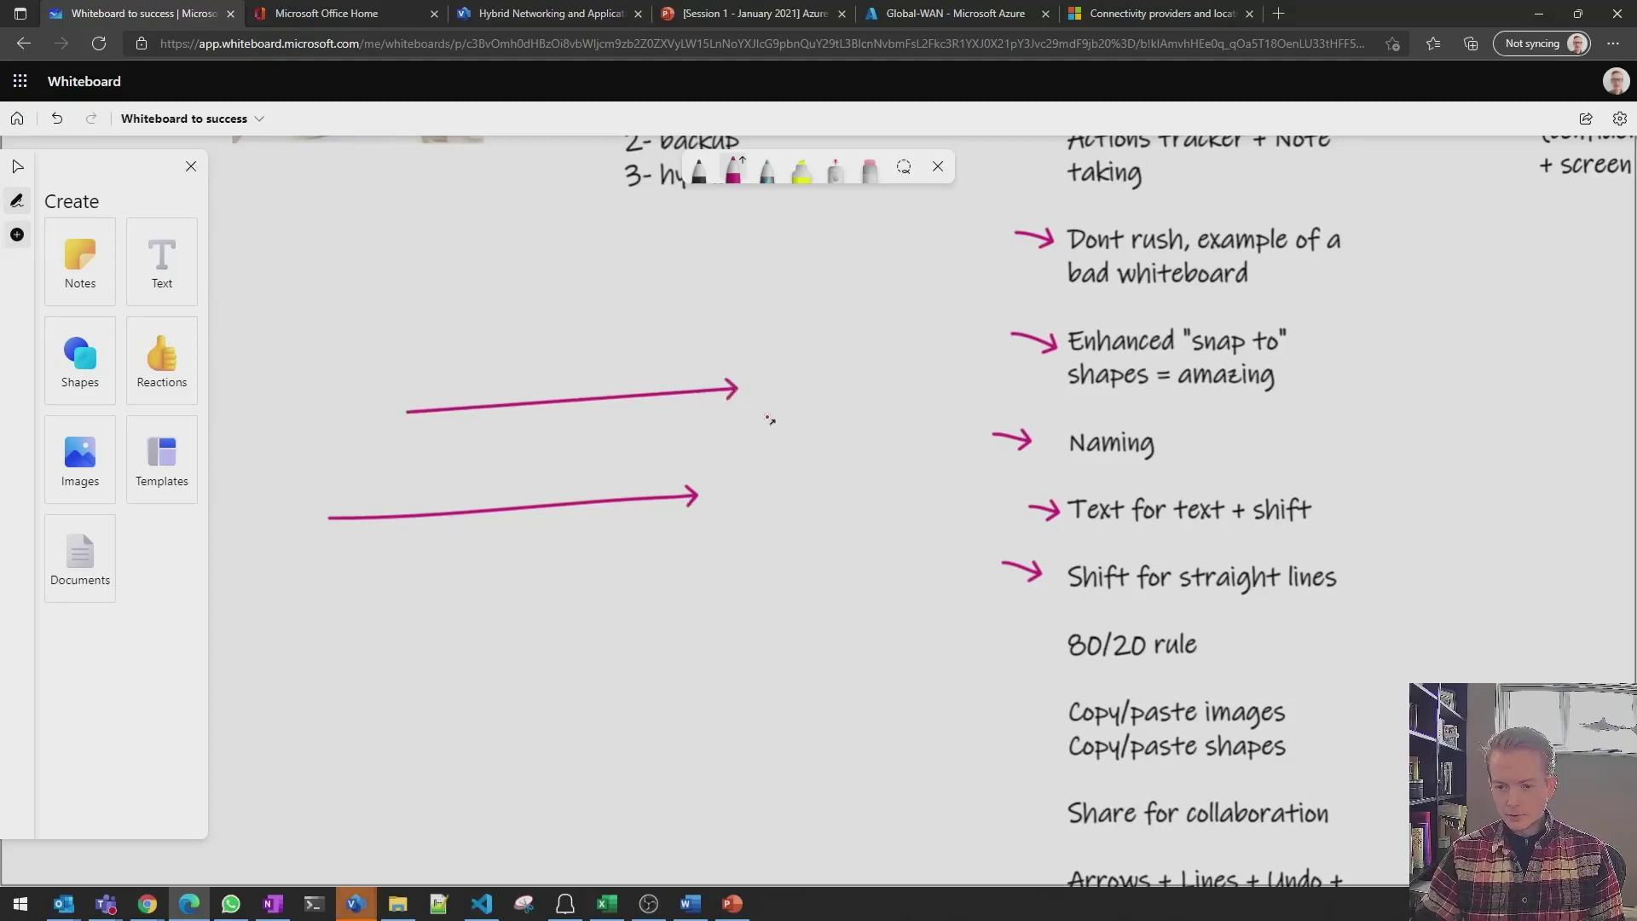
{"action": "left_click_drag", "start_coordinate": [761, 483], "coordinate": [793, 607]}
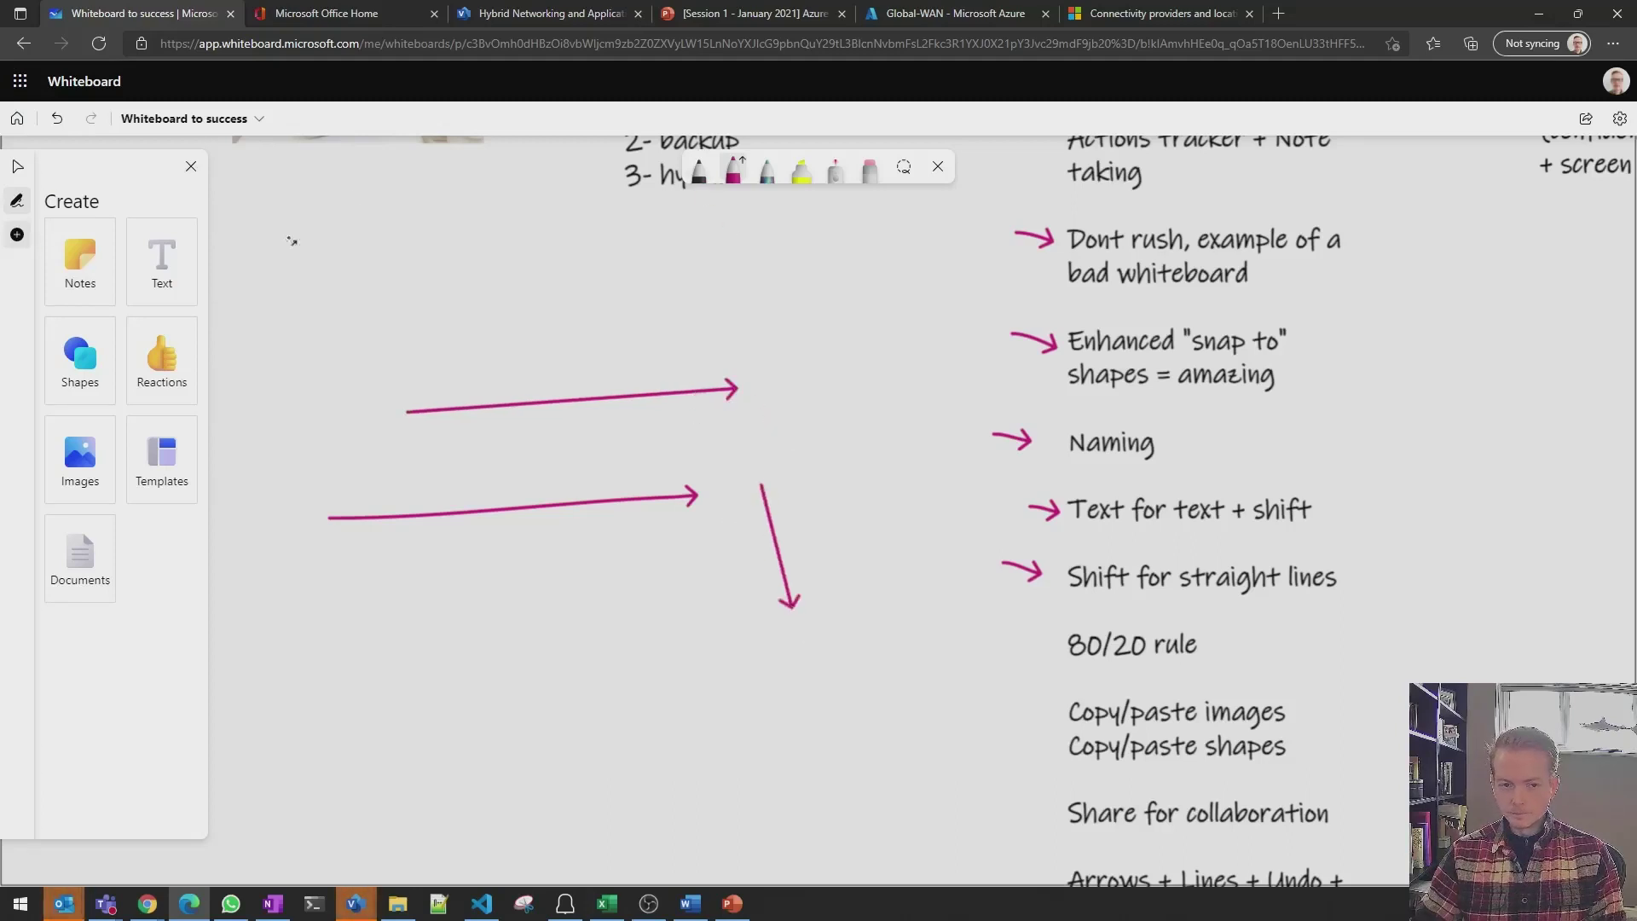
{"action": "left_click", "coordinate": [58, 121]}
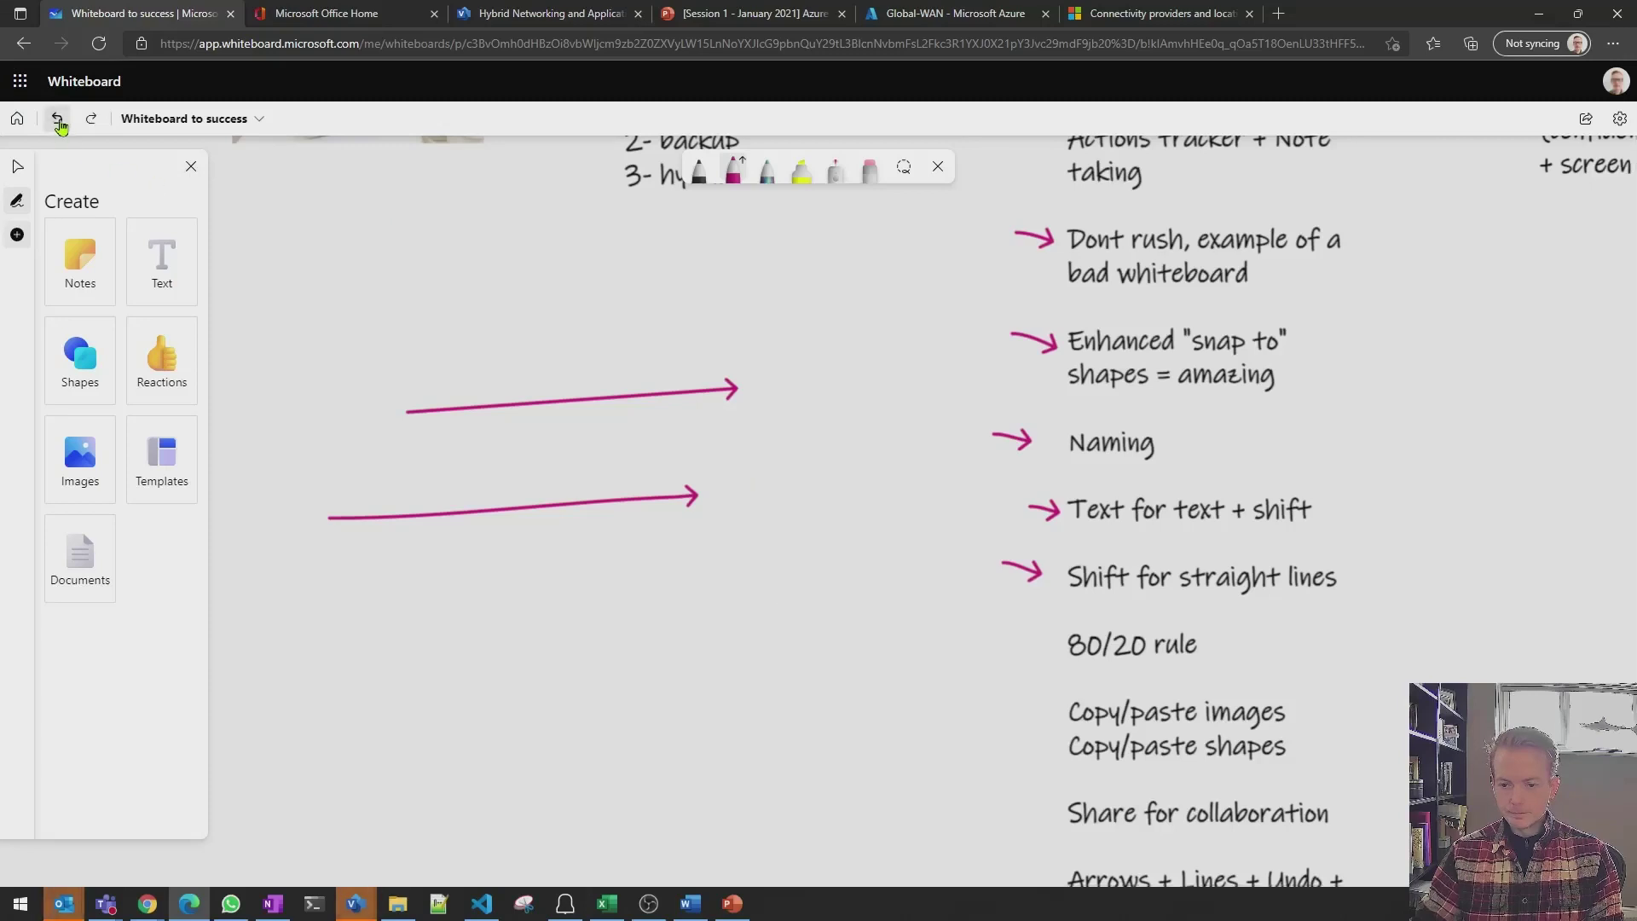
{"action": "left_click", "coordinate": [58, 121]}
{"action": "left_click", "coordinate": [58, 121]}
Draw pink arrows at the '80/20 rule' and 'Copy/paste images' tips
{"action": "left_click_drag", "start_coordinate": [1004, 616], "coordinate": [1056, 636]}
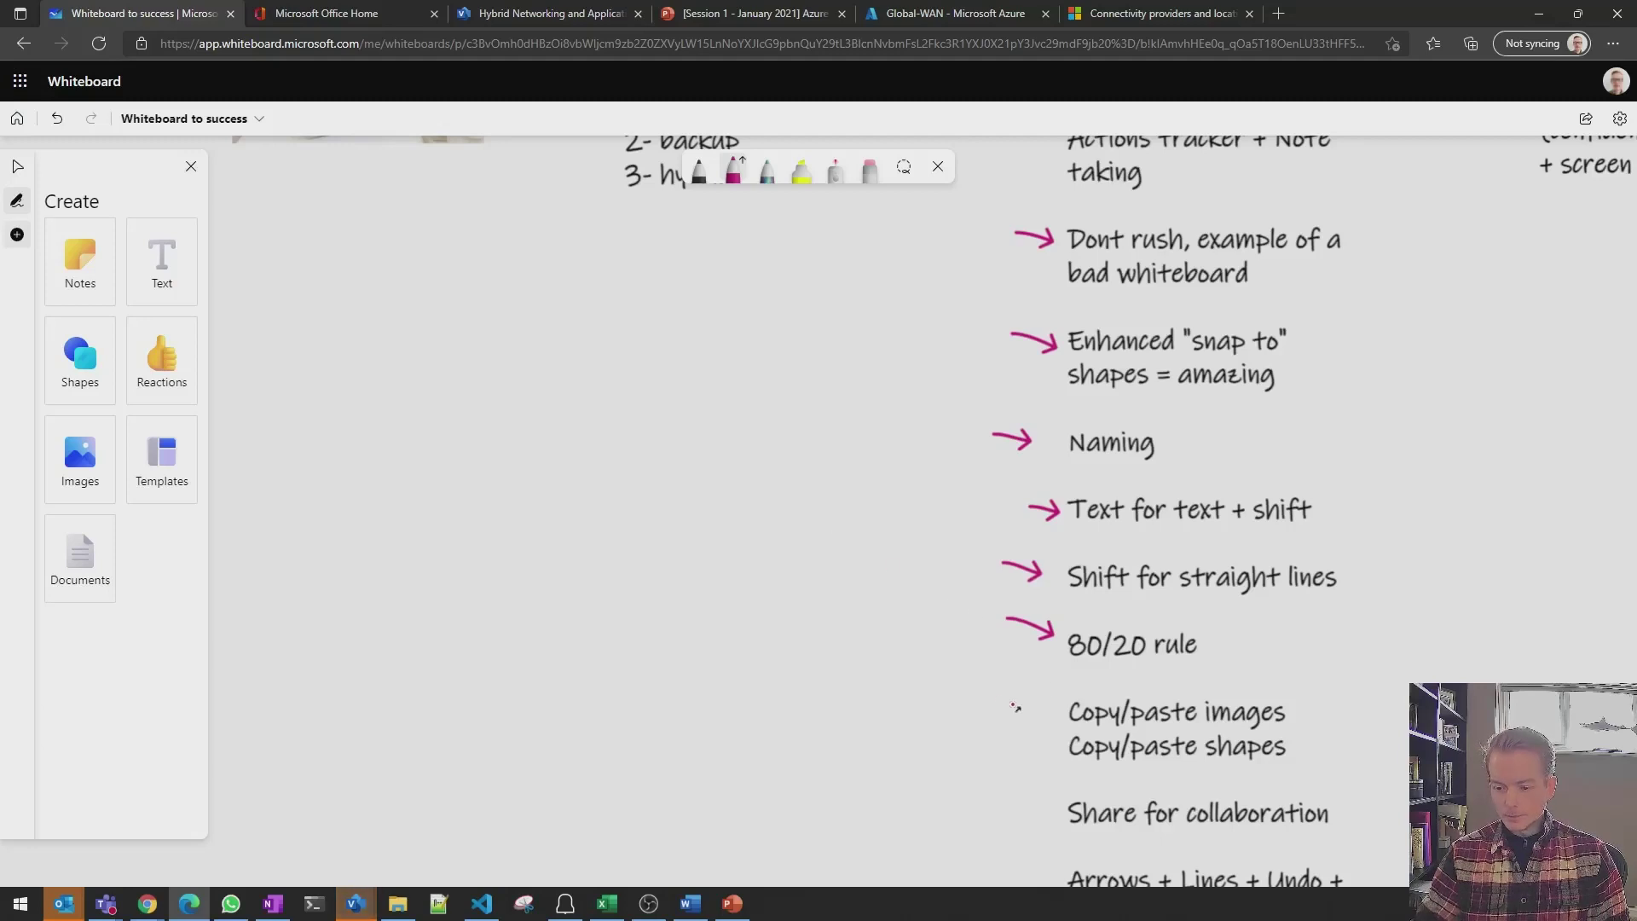
{"action": "mouse_move", "coordinate": [1002, 701]}
{"action": "left_mouse_down"}
{"action": "mouse_move", "coordinate": [1028, 721]}
{"action": "mouse_move", "coordinate": [1013, 721]}
{"action": "left_mouse_up"}
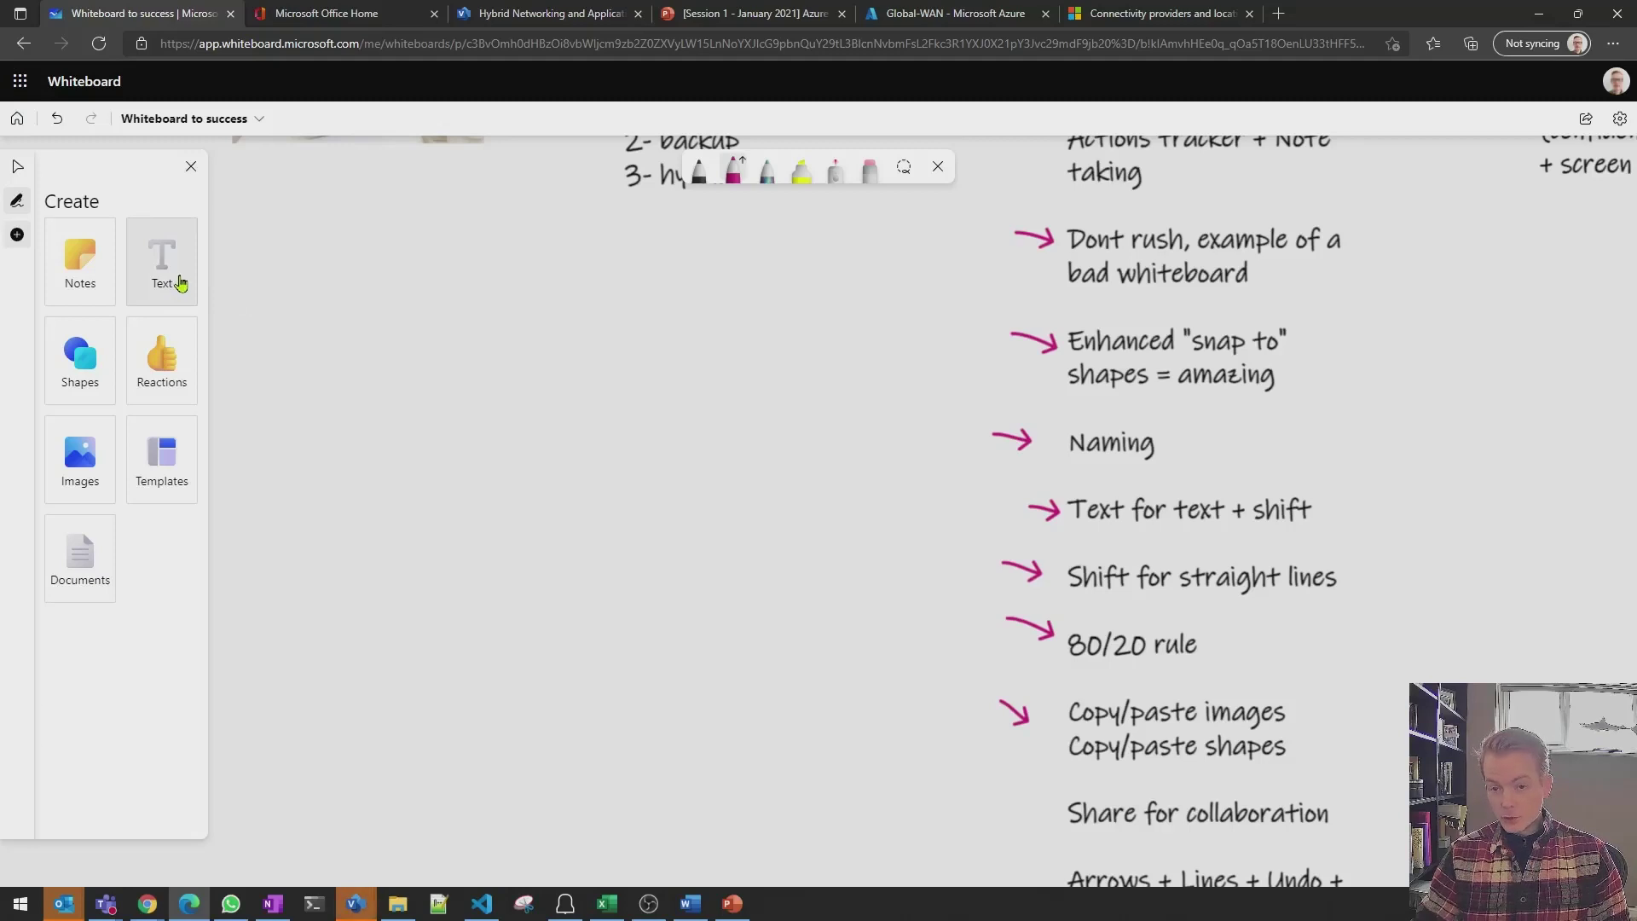
Draw a black oval, then copy and paste it twice, arranging three ovals together
{"action": "left_click", "coordinate": [699, 170]}
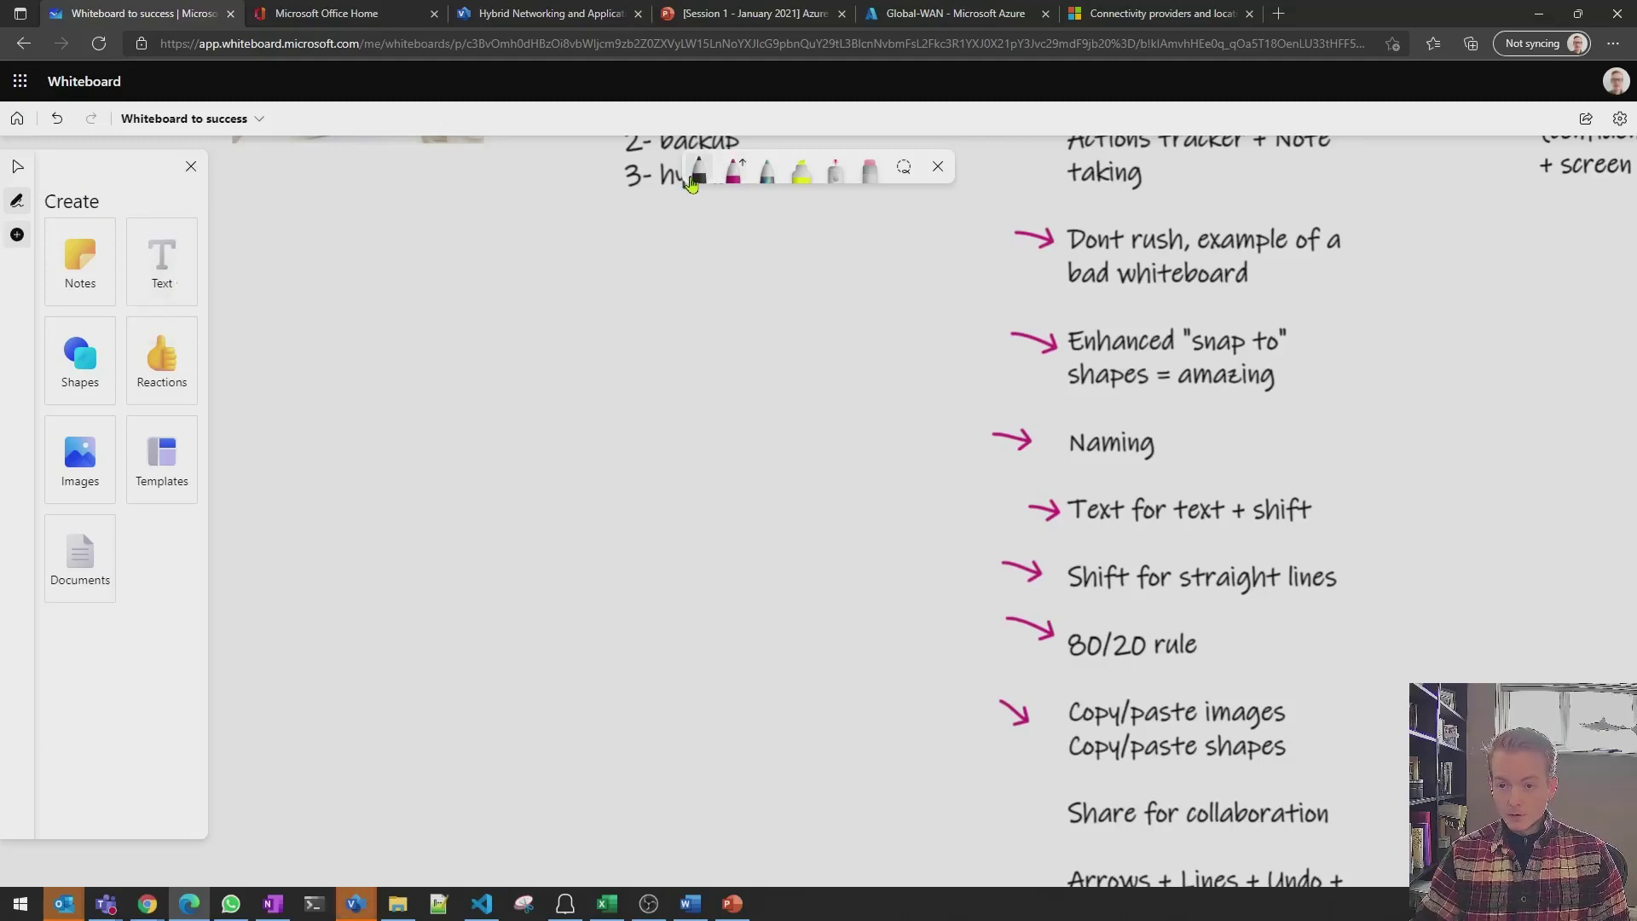
{"action": "mouse_move", "coordinate": [585, 358]}
{"action": "left_mouse_down"}
{"action": "mouse_move", "coordinate": [504, 380]}
{"action": "mouse_move", "coordinate": [588, 358]}
{"action": "left_mouse_up"}
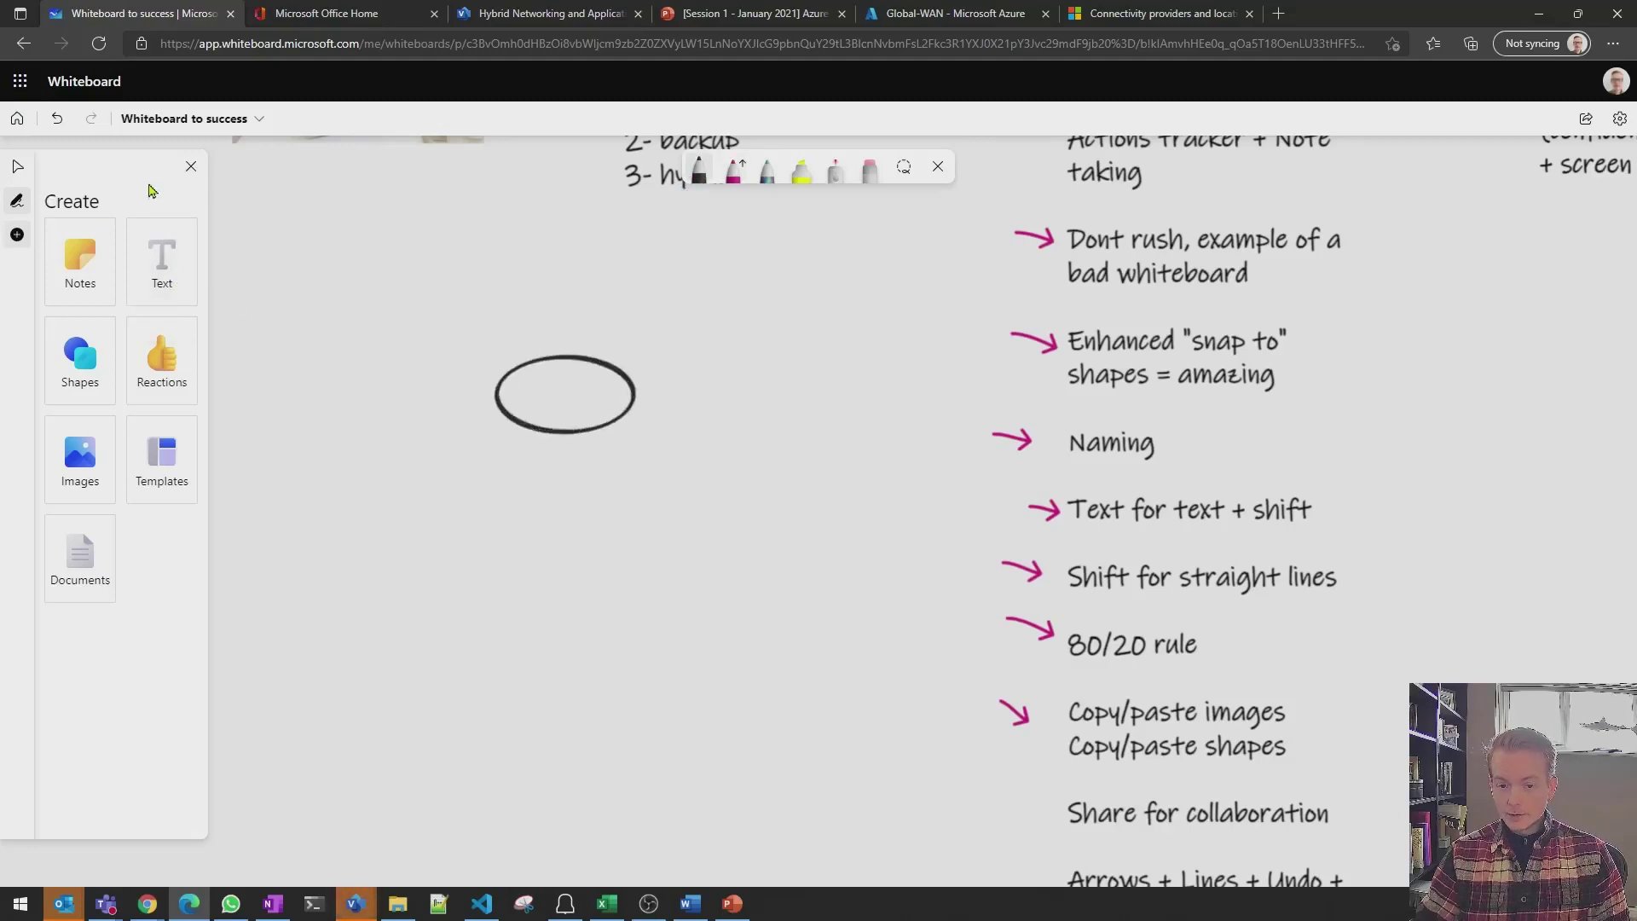
{"action": "left_click", "coordinate": [17, 166]}
{"action": "left_click", "coordinate": [526, 381]}
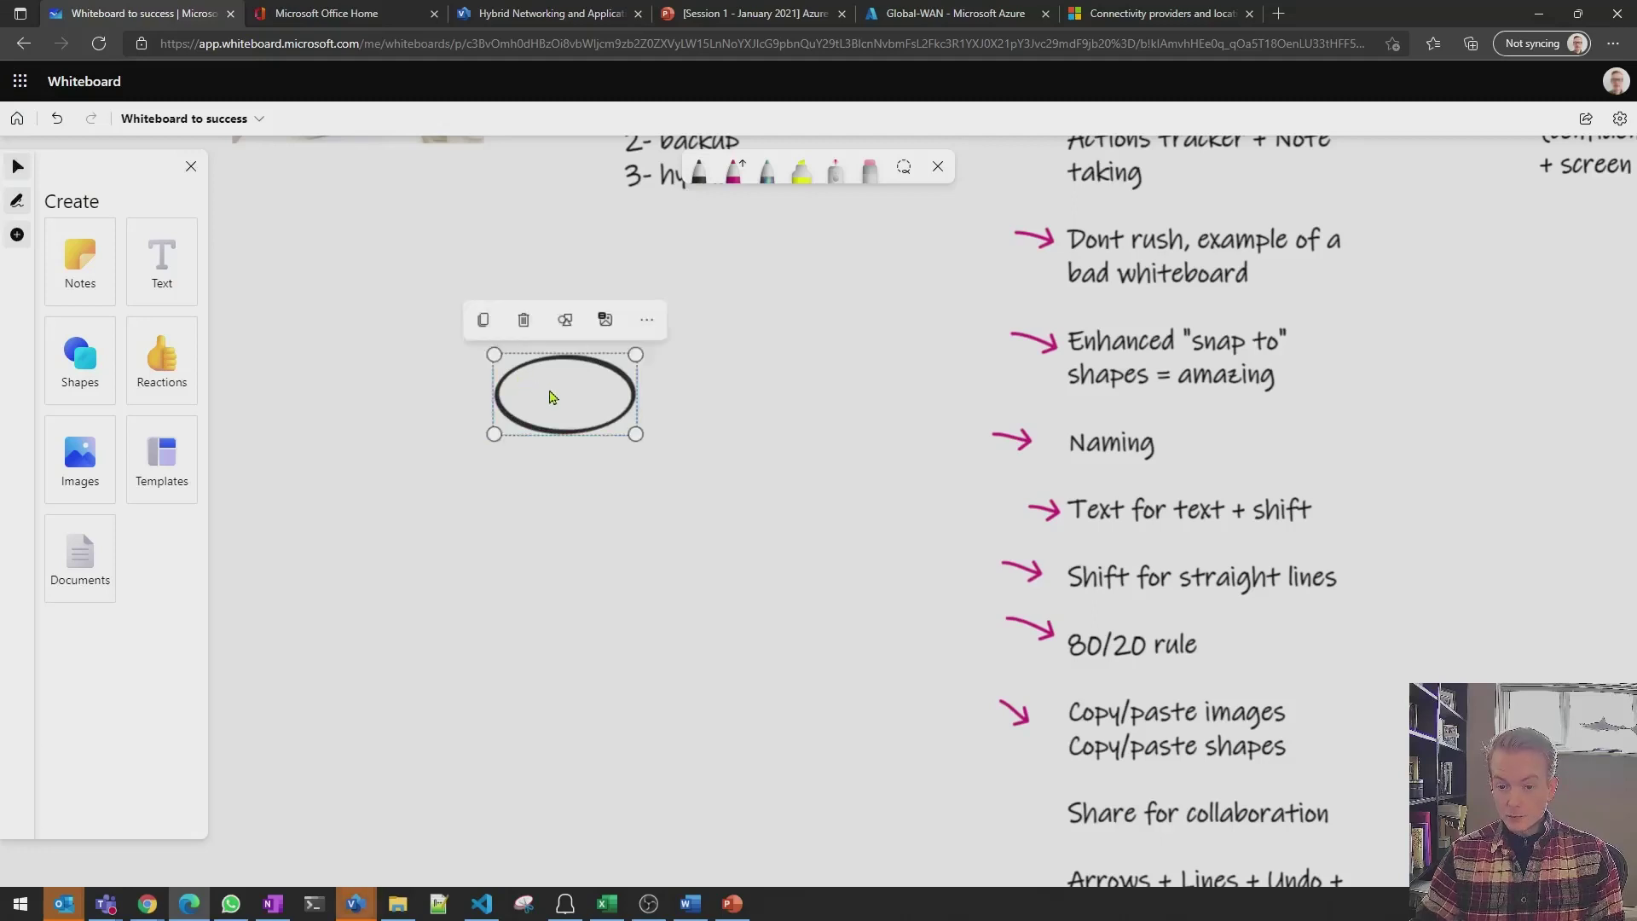
{"action": "key", "text": "ctrl+c"}
{"action": "key", "text": "ctrl+v"}
{"action": "key", "text": "ctrl+v"}
{"action": "left_click_drag", "start_coordinate": [892, 576], "coordinate": [689, 369]}
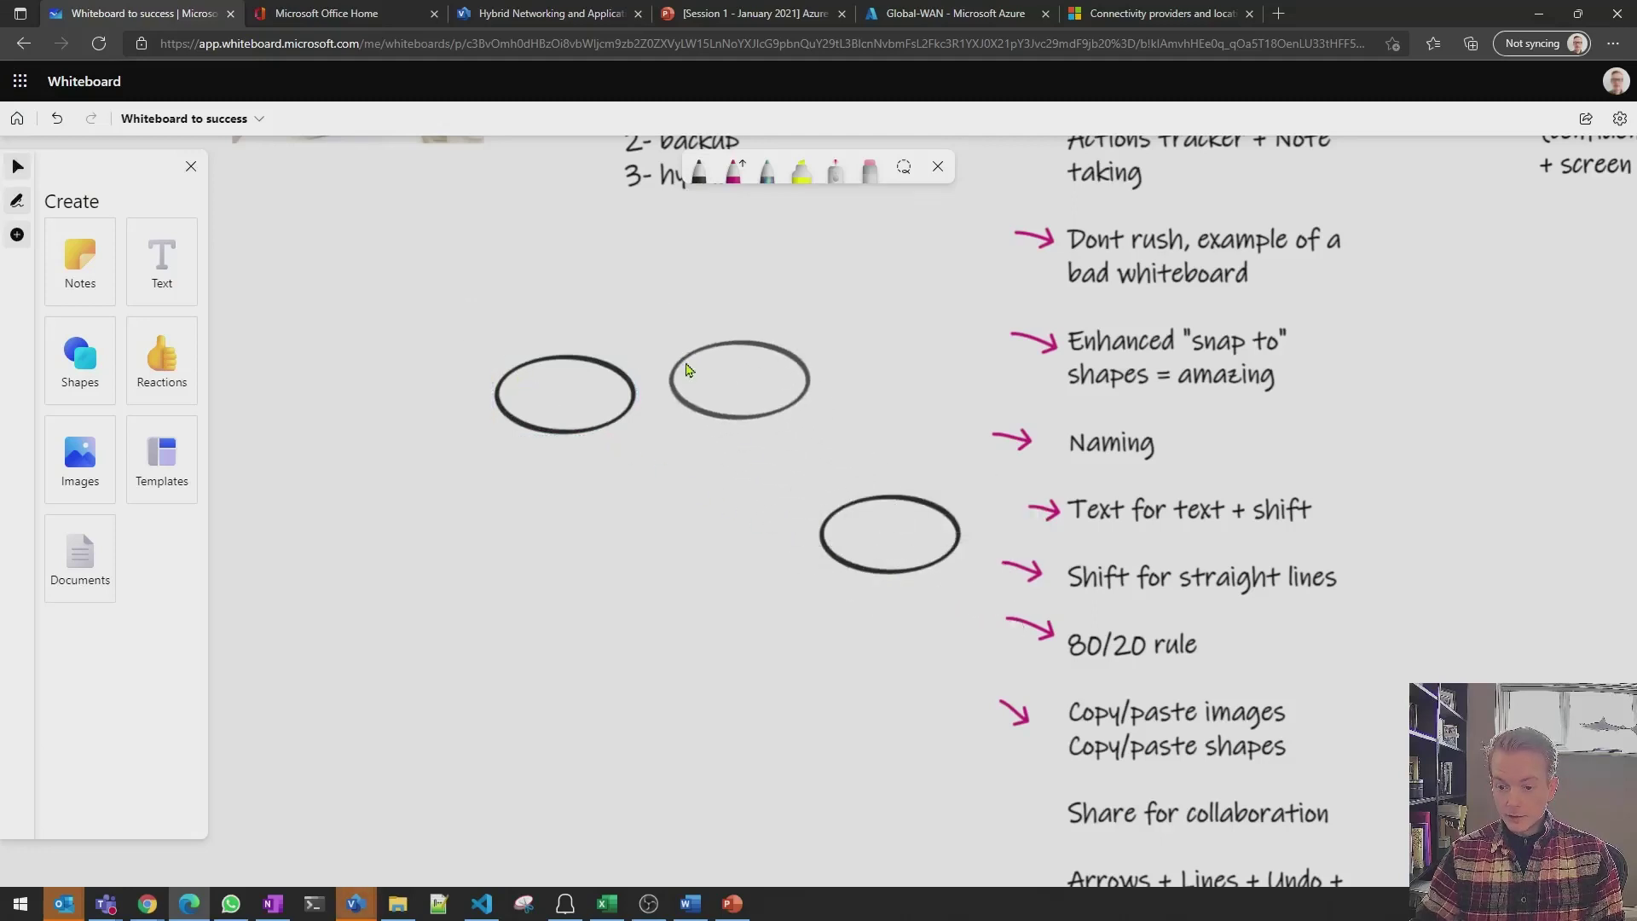
{"action": "left_click_drag", "start_coordinate": [833, 518], "coordinate": [608, 466]}
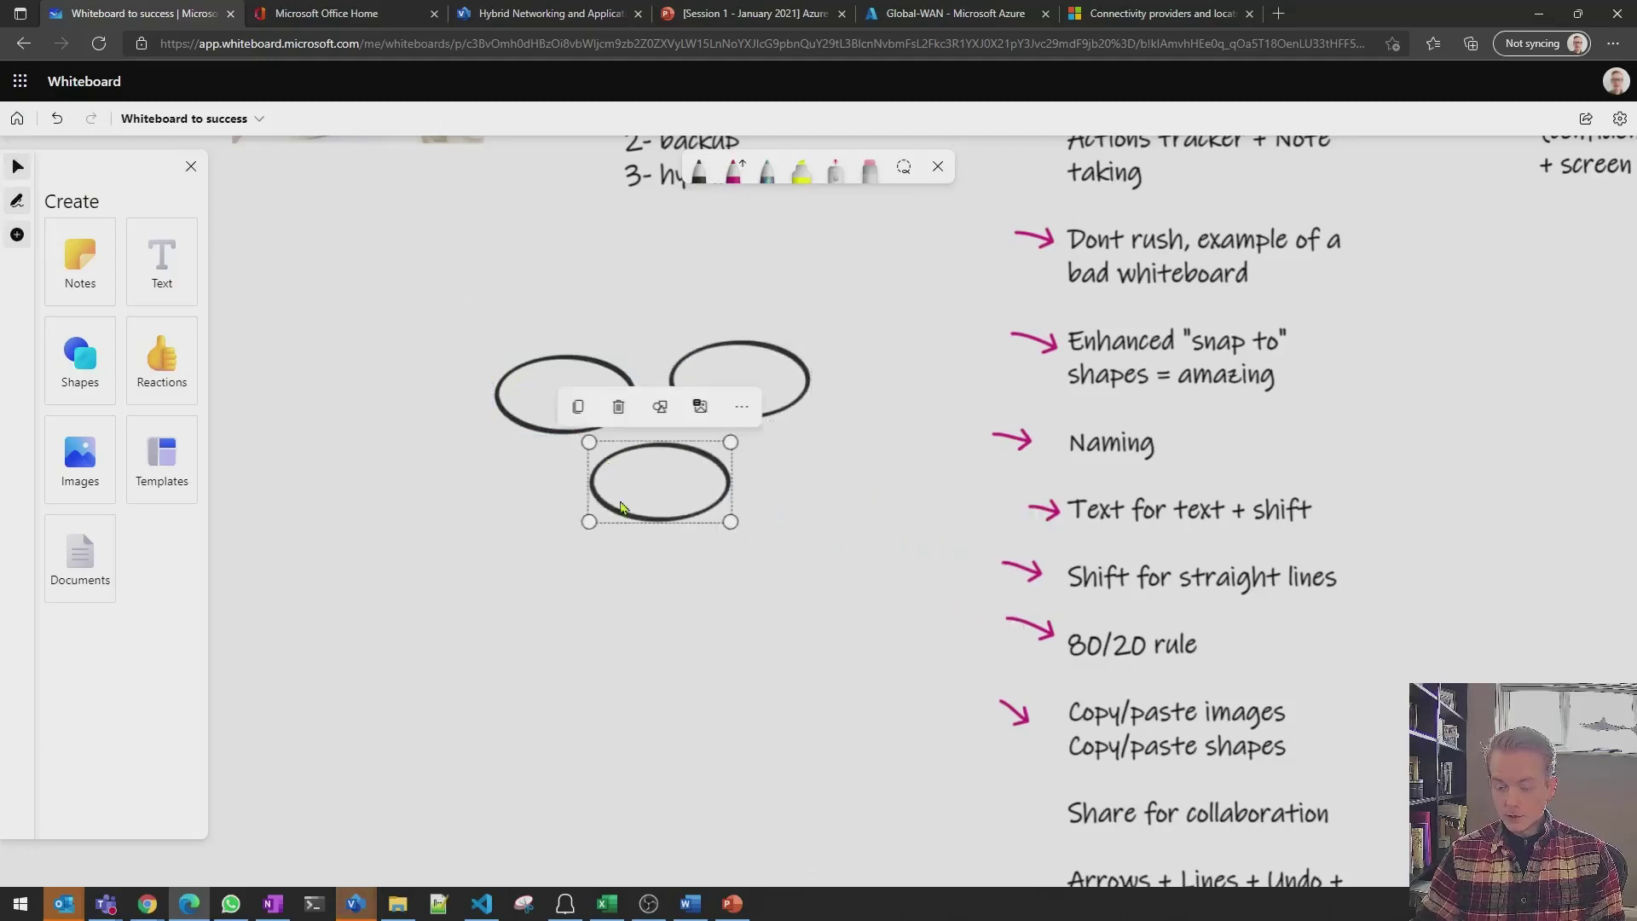
{"action": "left_click", "coordinate": [645, 568]}
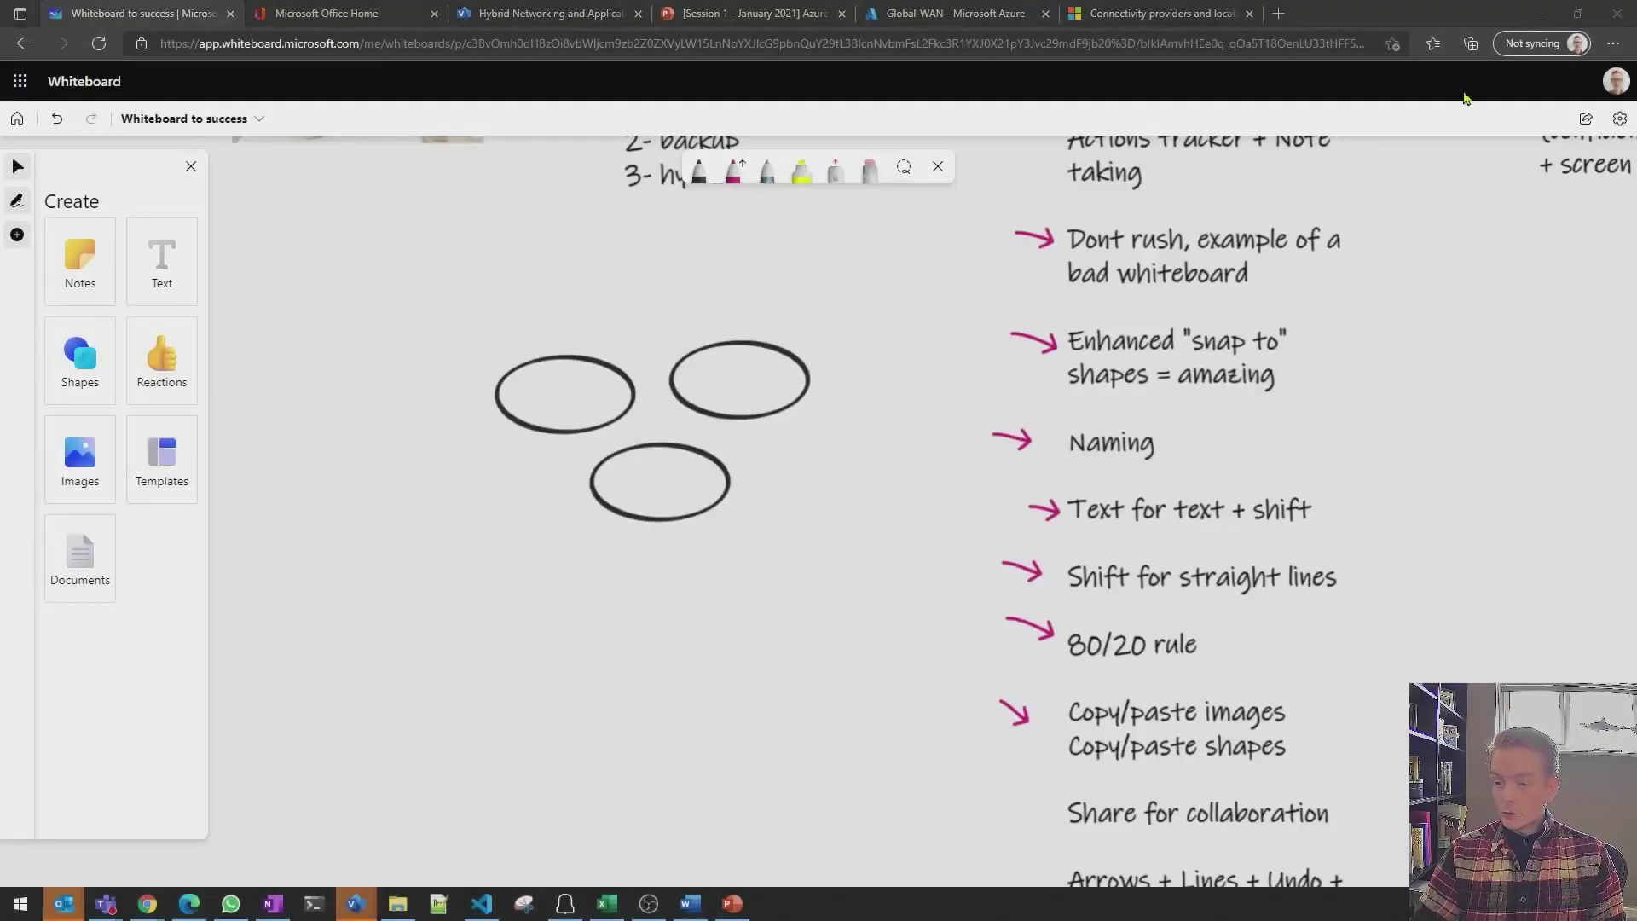
Paste a screenshot of Teams' 'Meet now' and 'New meeting' buttons, then pan down to the remaining tips
{"action": "key", "text": "ctrl+v"}
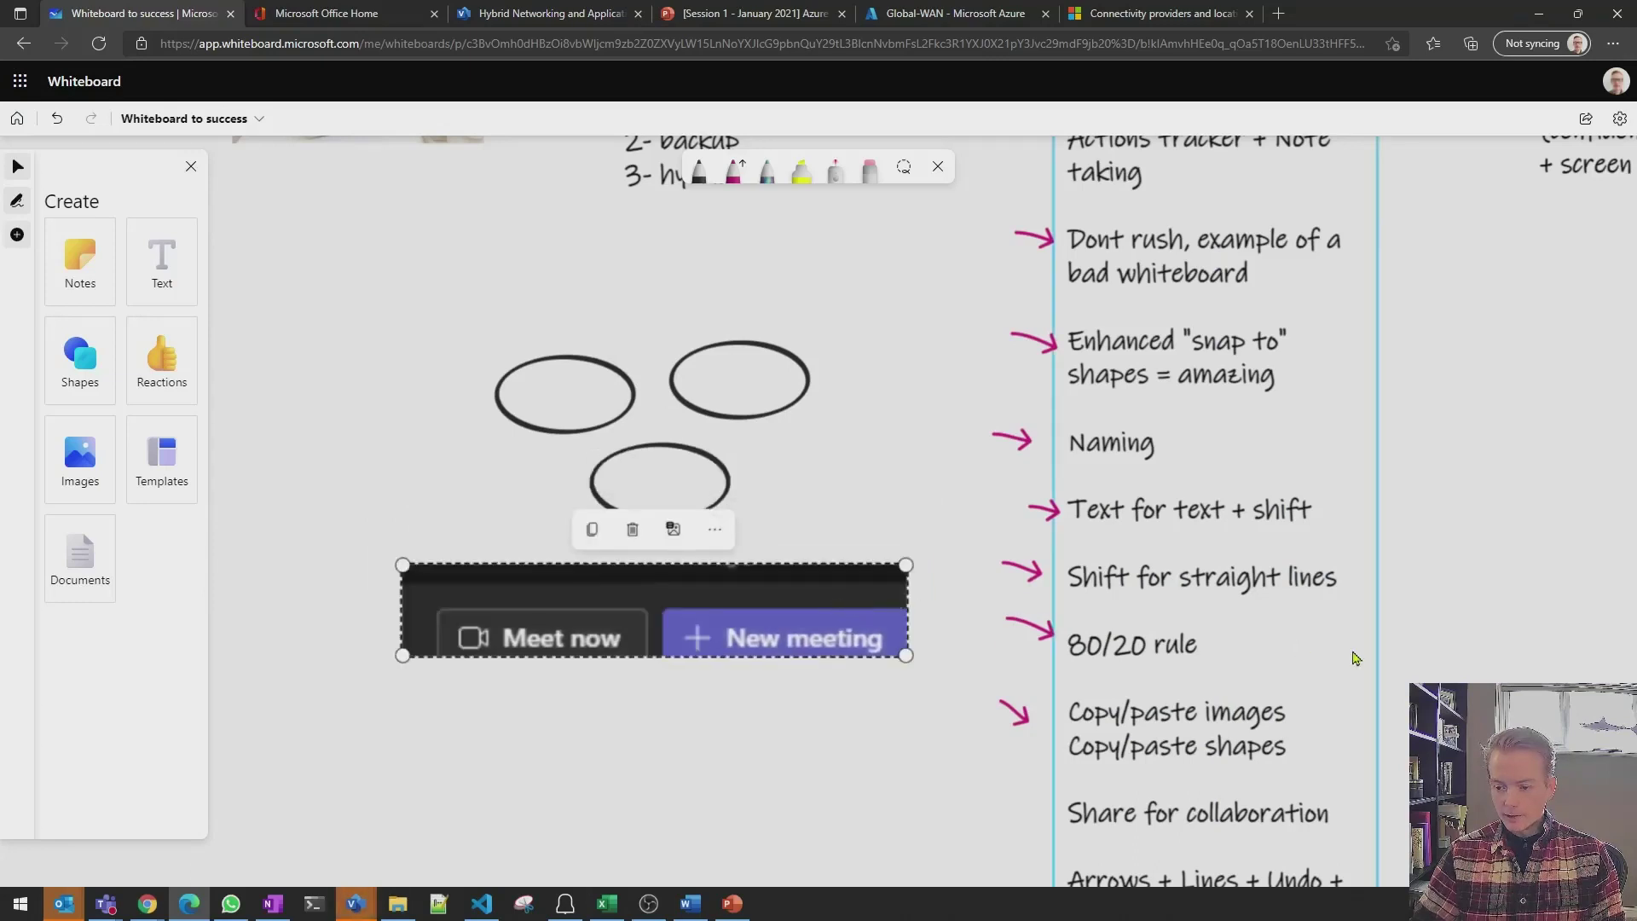
{"action": "left_click", "coordinate": [900, 770]}
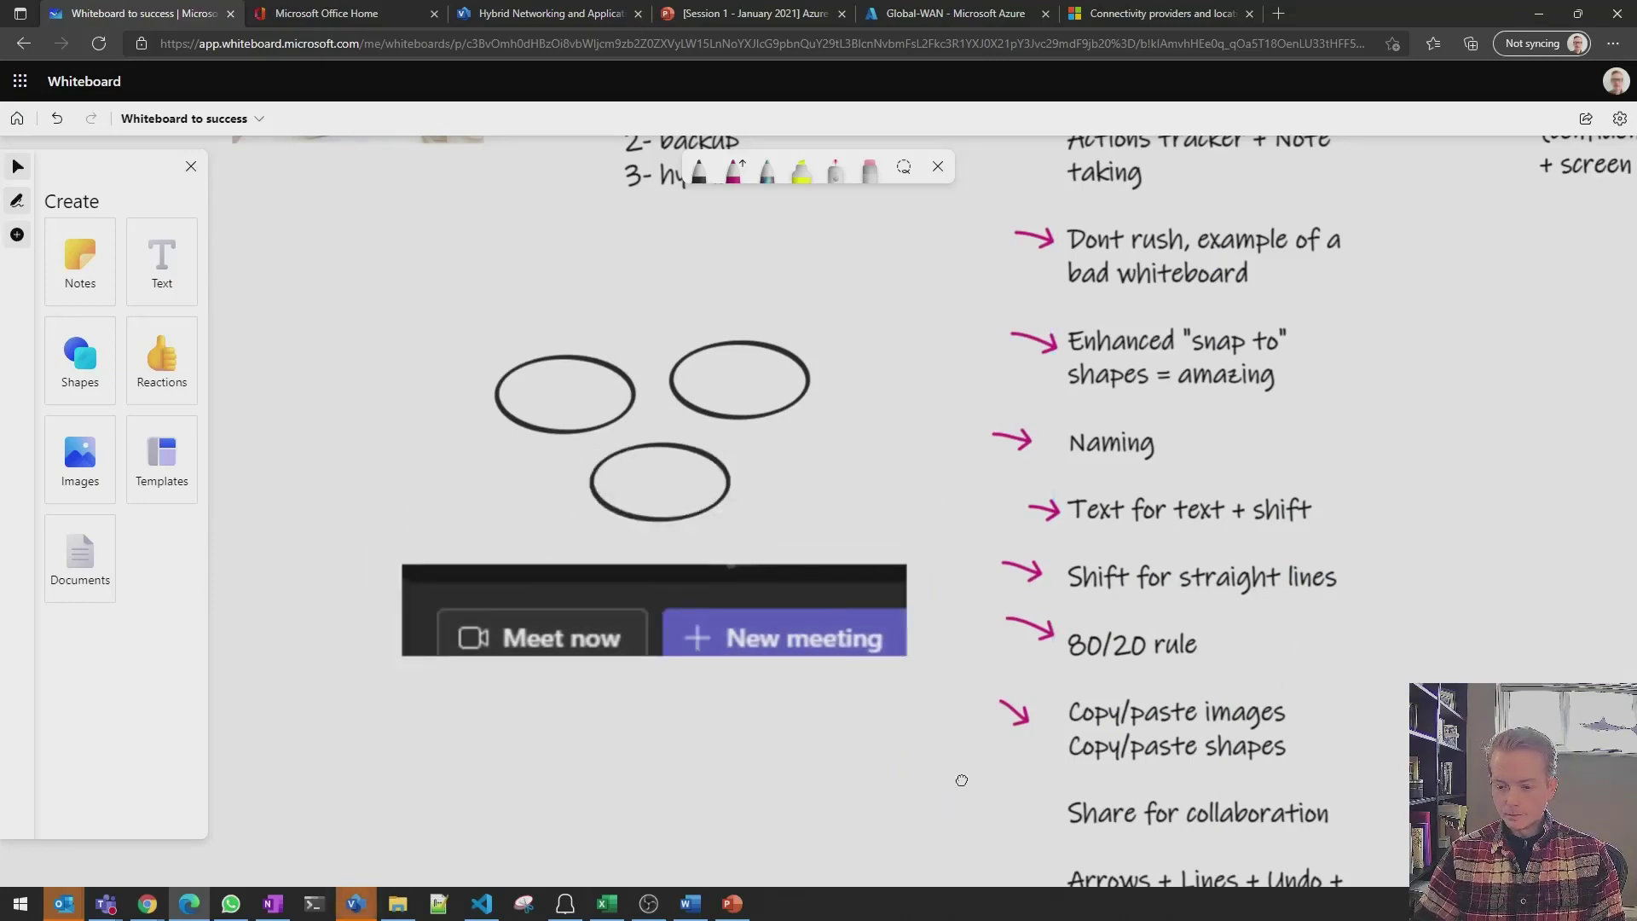
{"action": "mouse_move", "coordinate": [962, 778]}
{"action": "left_mouse_down"}
{"action": "mouse_move", "coordinate": [907, 577]}
{"action": "mouse_move", "coordinate": [991, 583]}
{"action": "left_mouse_up"}
{"action": "left_click", "coordinate": [738, 182]}
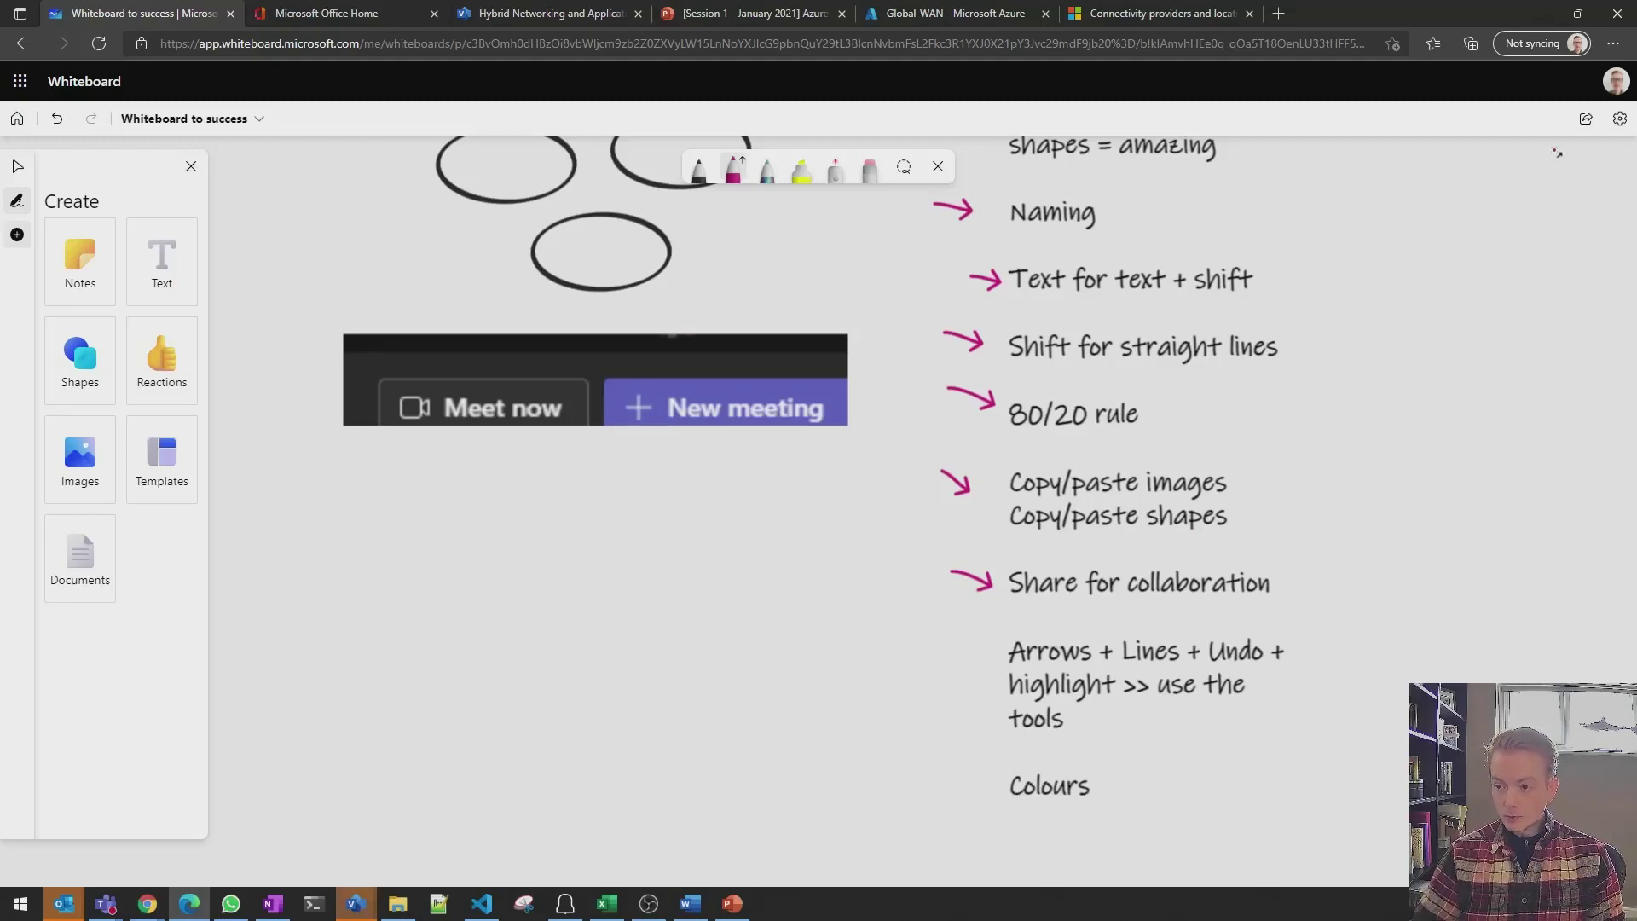
{"action": "left_click", "coordinate": [1587, 120]}
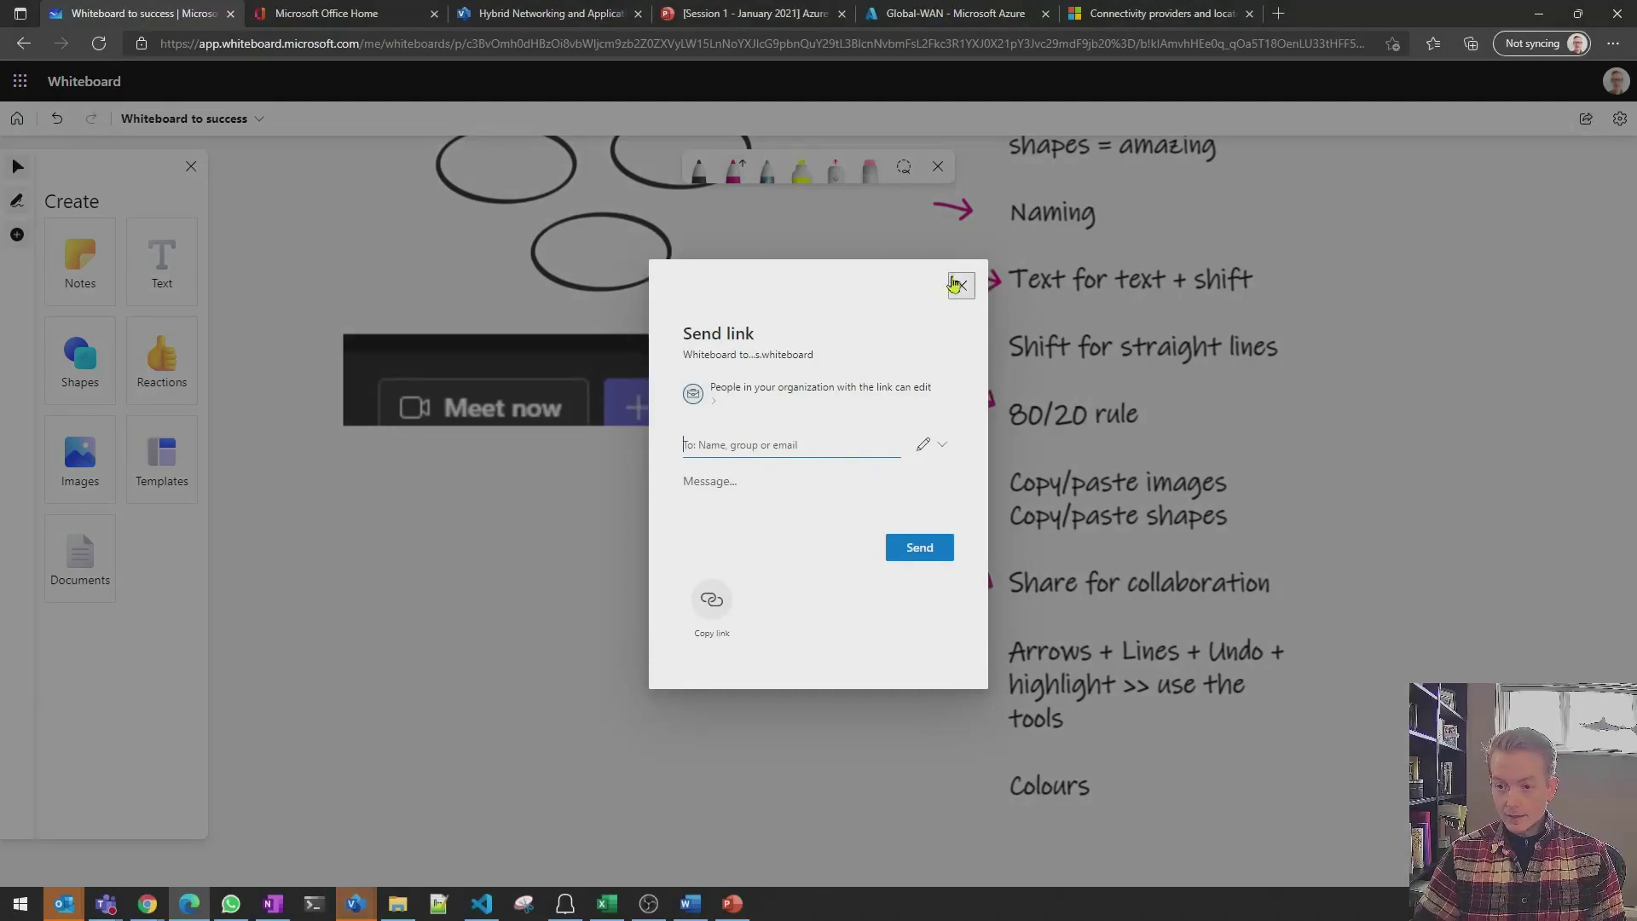
{"action": "left_click", "coordinate": [961, 289]}
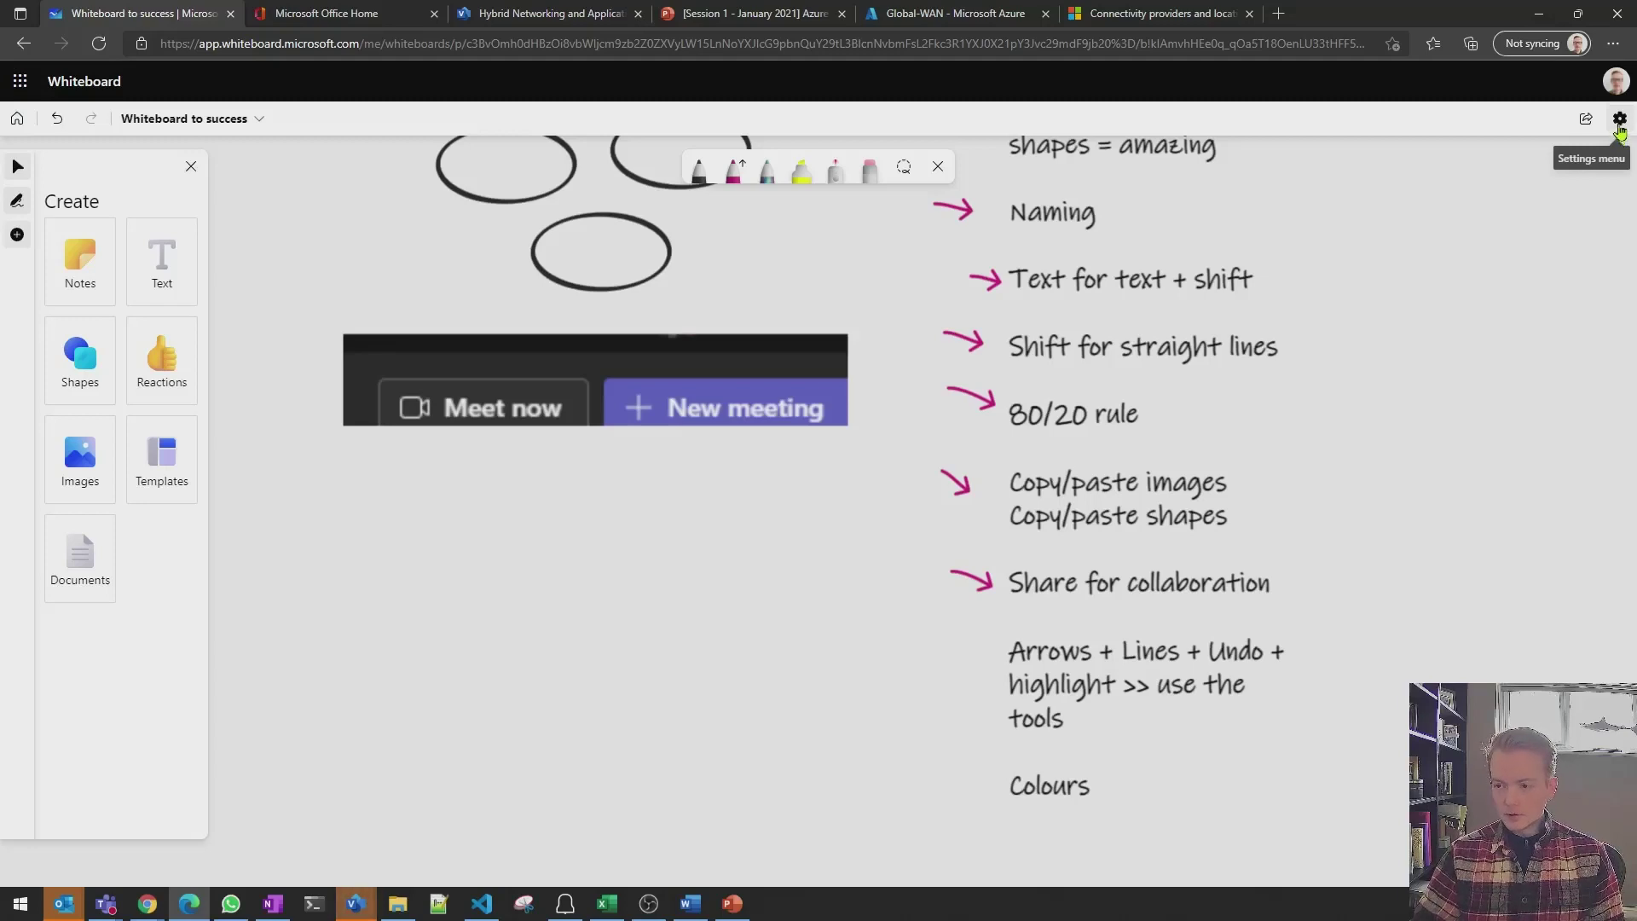
{"action": "left_click", "coordinate": [1618, 124]}
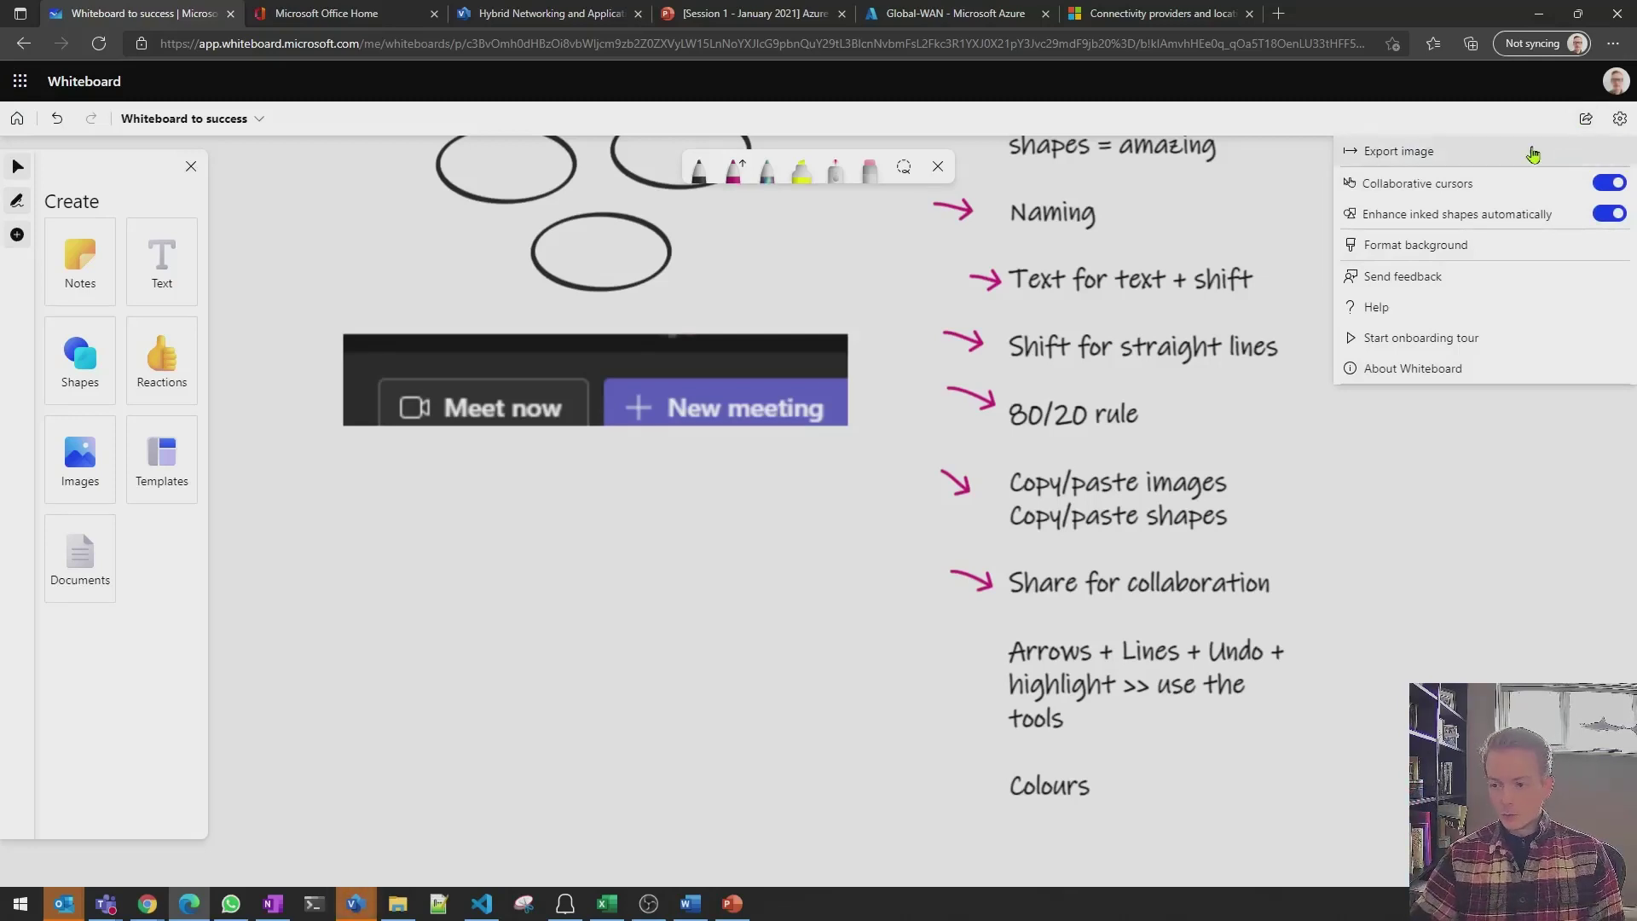
{"action": "left_click", "coordinate": [1620, 120]}
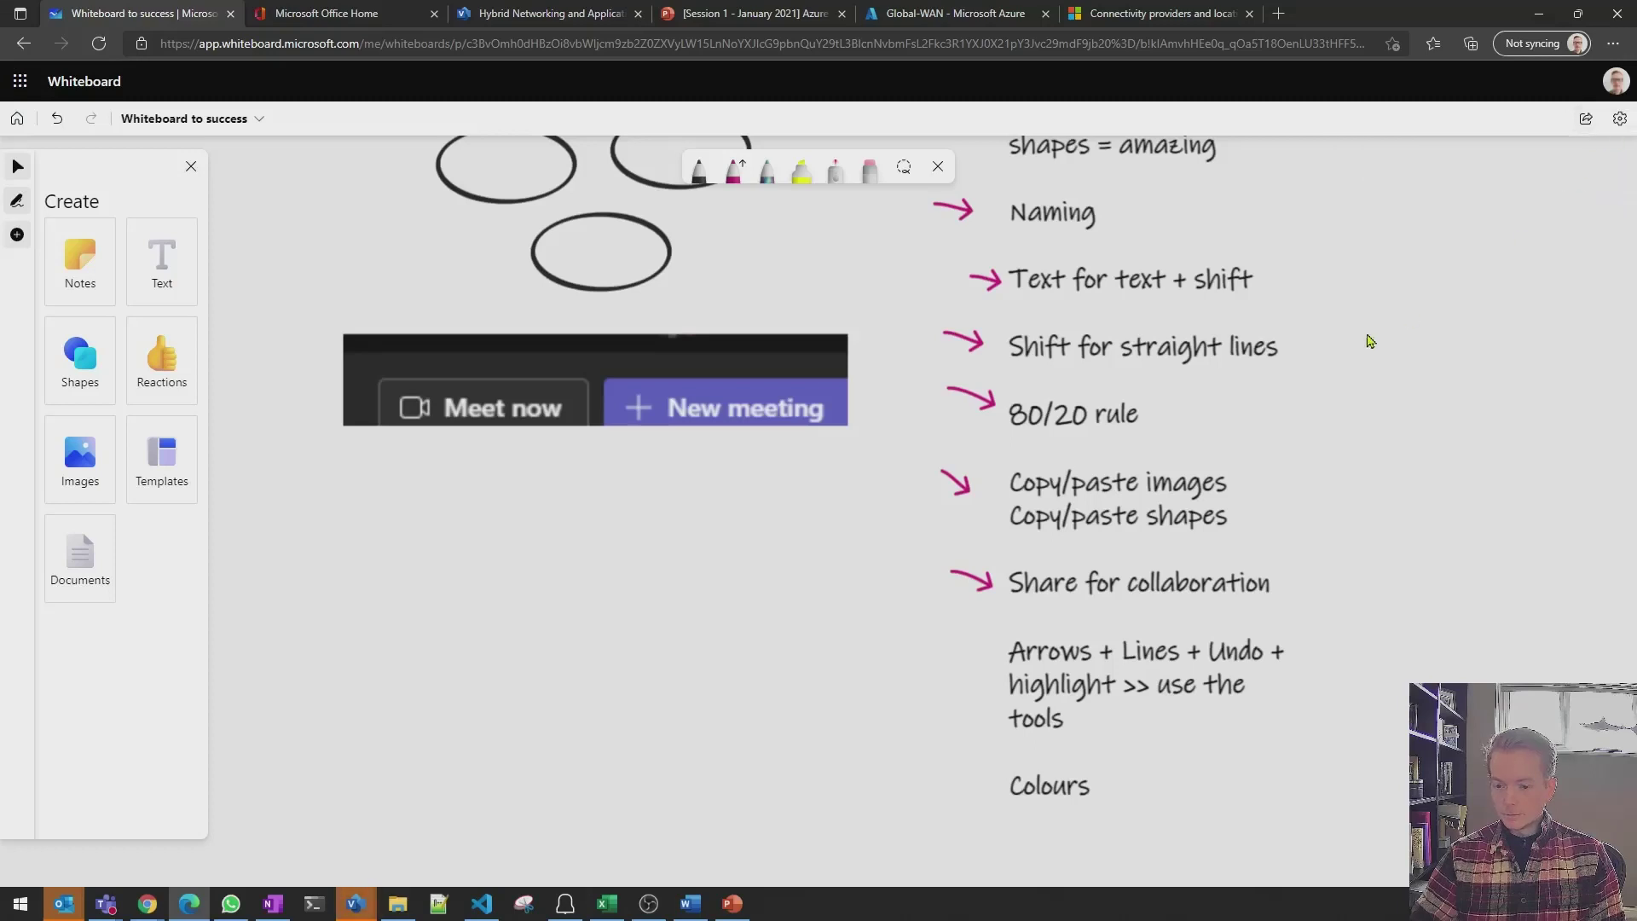
Draw a pink arrow at the Arrows tip, plus a short line, and highlight 'highlight' in yellow
{"action": "left_click", "coordinate": [739, 174]}
{"action": "left_click_drag", "start_coordinate": [923, 646], "coordinate": [989, 661]}
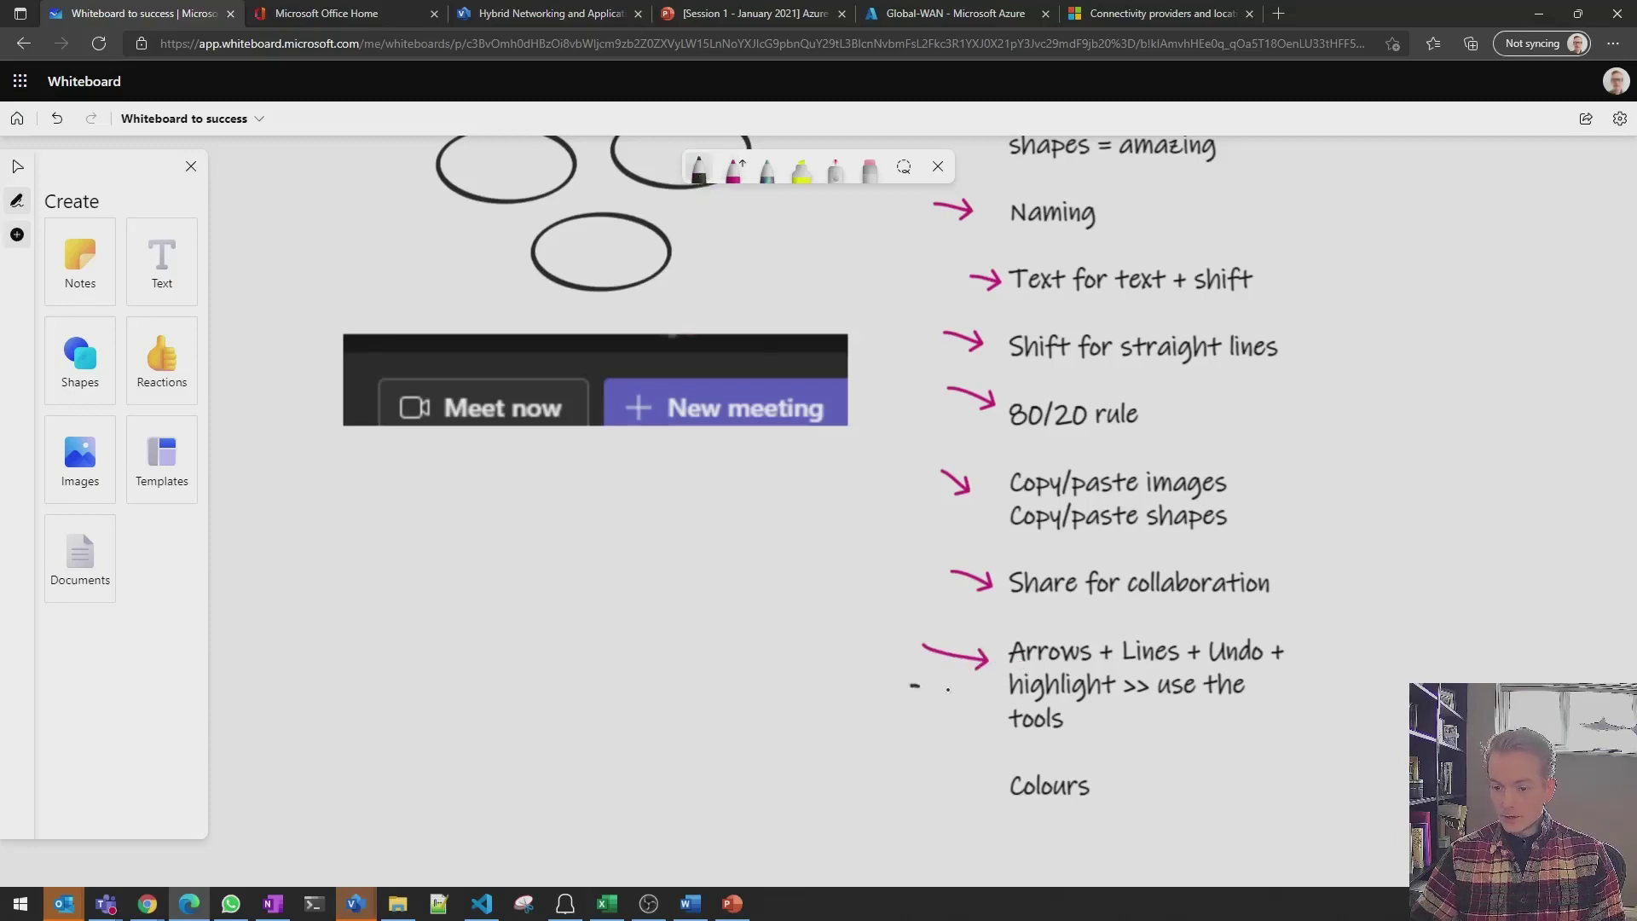
{"action": "left_click_drag", "start_coordinate": [914, 685], "coordinate": [953, 689]}
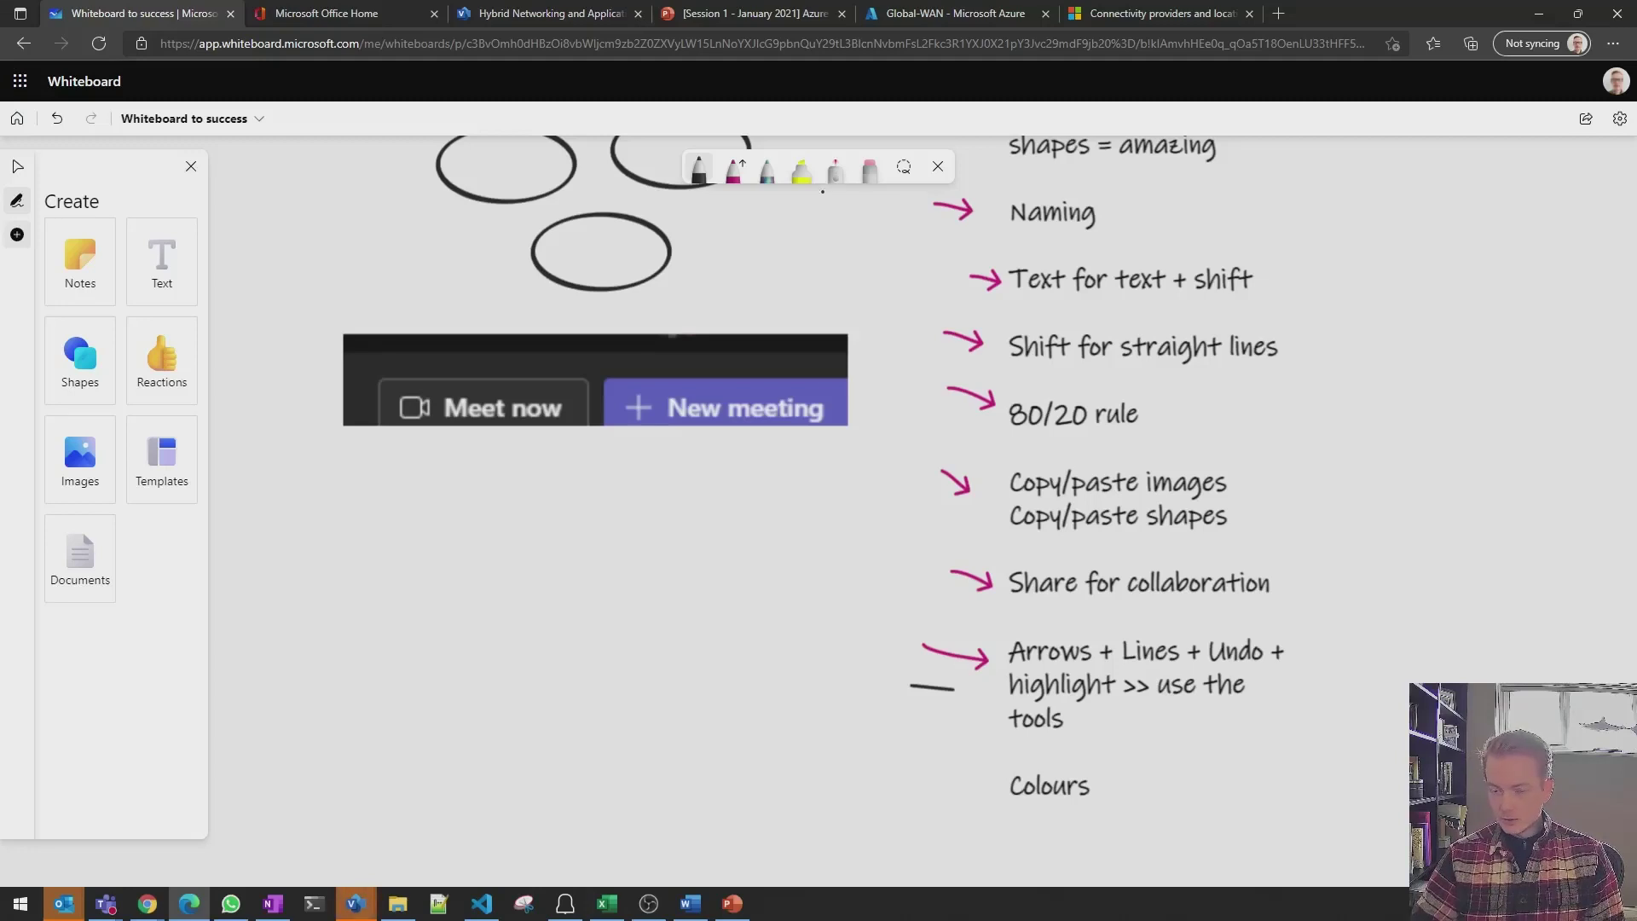
{"action": "left_click", "coordinate": [802, 168]}
{"action": "mouse_move", "coordinate": [1066, 683]}
{"action": "left_mouse_down"}
{"action": "mouse_move", "coordinate": [1019, 693]}
{"action": "mouse_move", "coordinate": [1108, 687]}
{"action": "mouse_move", "coordinate": [1088, 707]}
{"action": "left_mouse_up"}
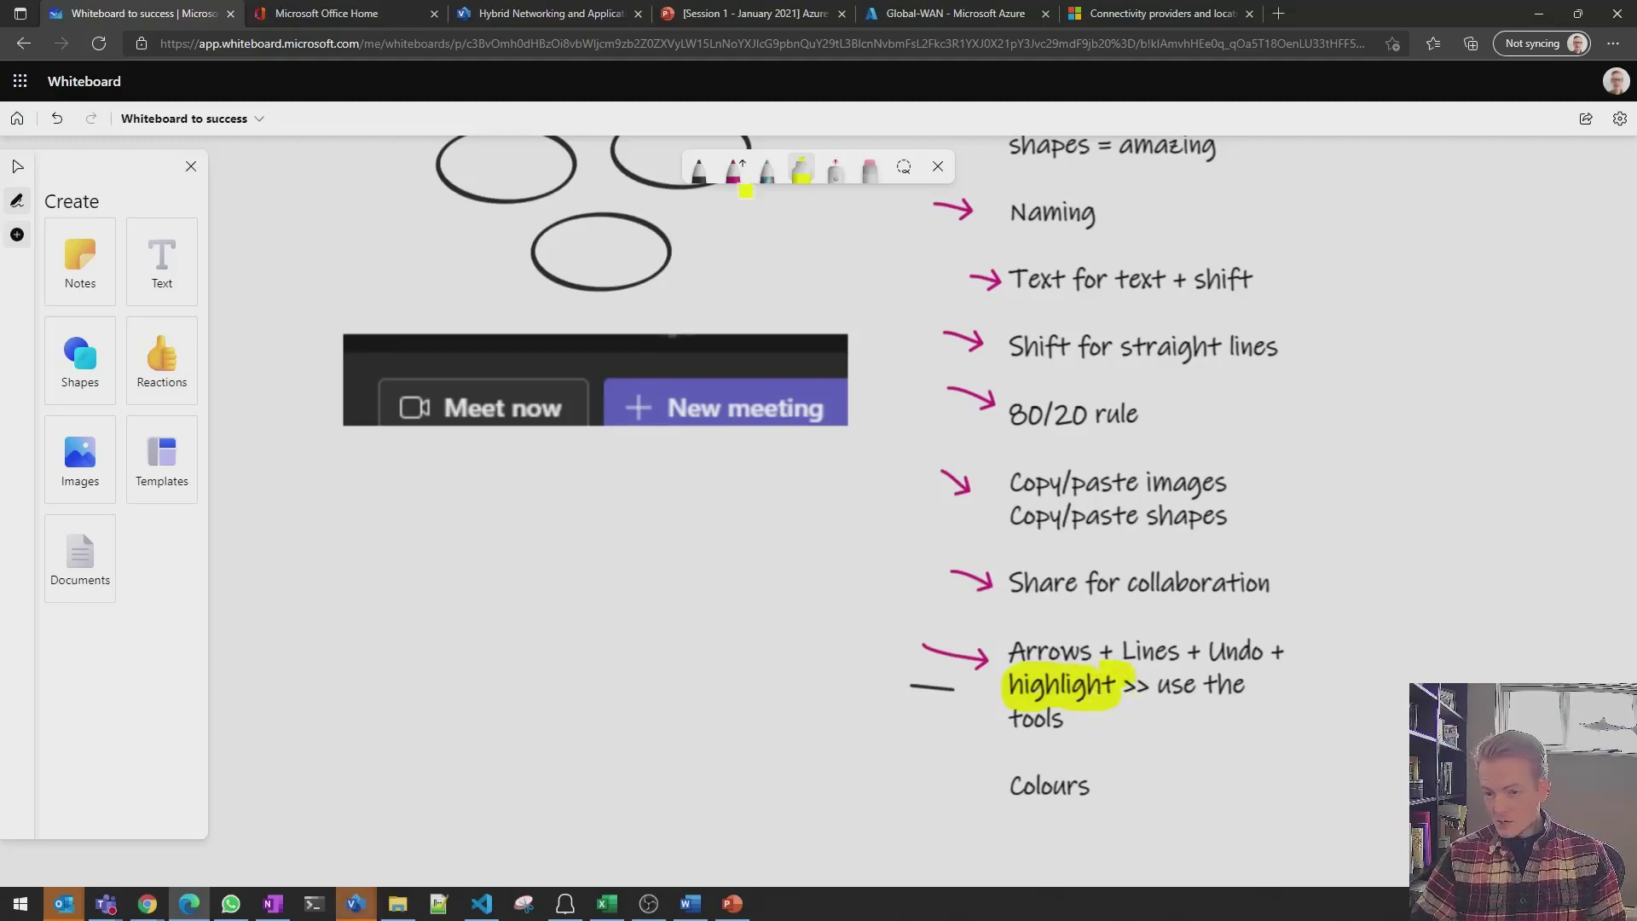
Draw magenta, red and blue arrows pointing at the 'Colours' tip
{"action": "left_click", "coordinate": [735, 170]}
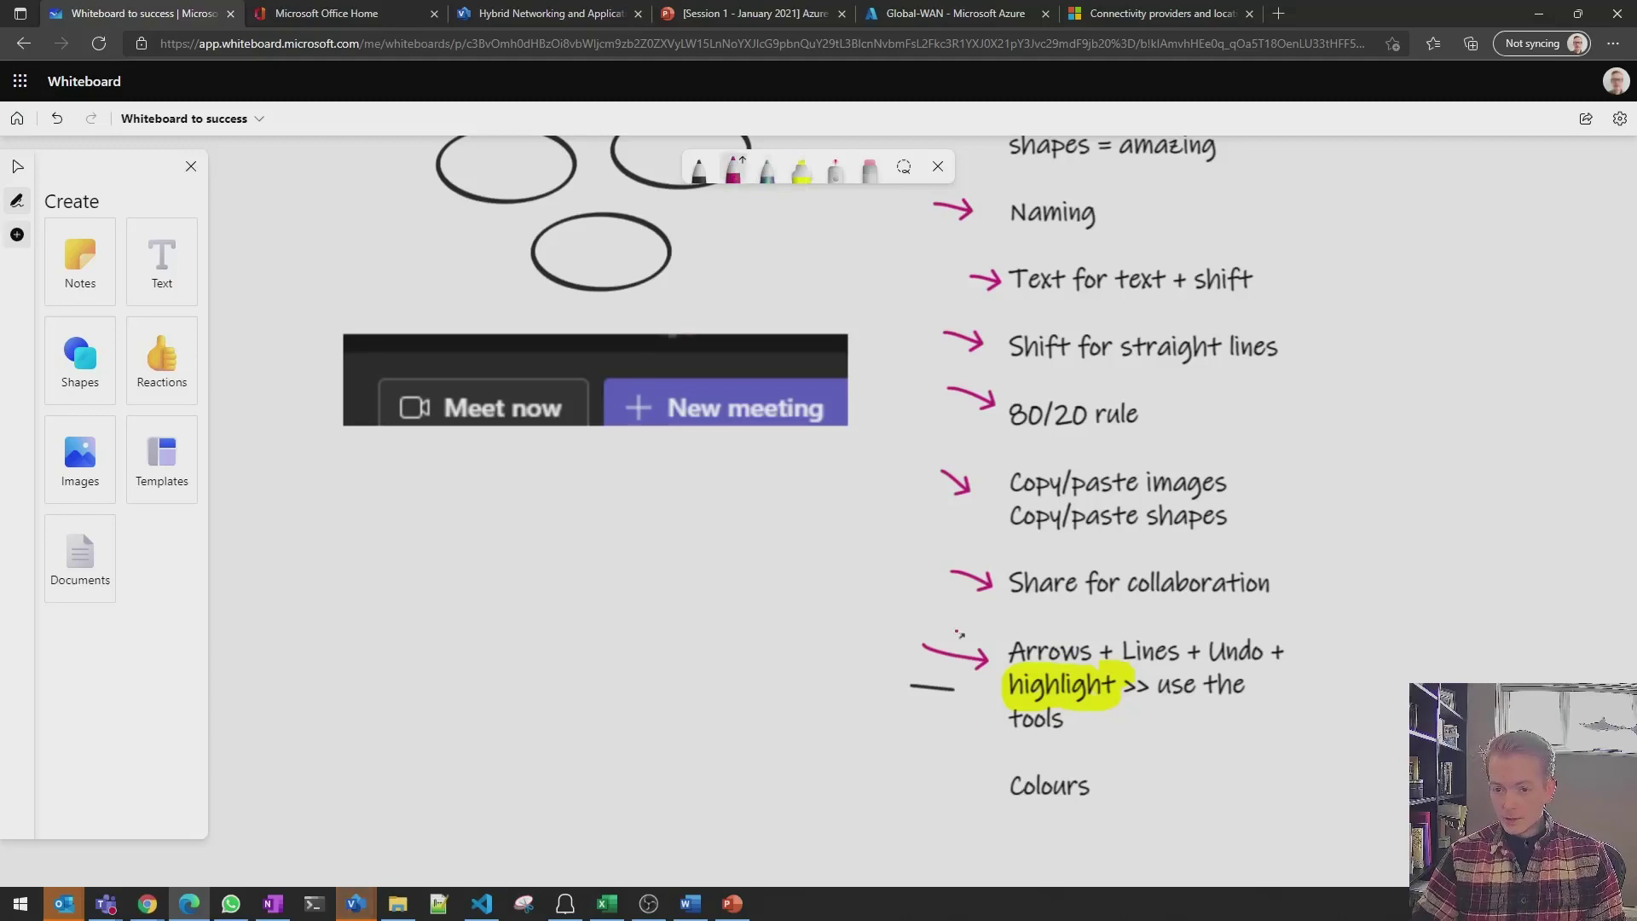
{"action": "left_click_drag", "start_coordinate": [949, 757], "coordinate": [987, 799]}
{"action": "left_click", "coordinate": [734, 171]}
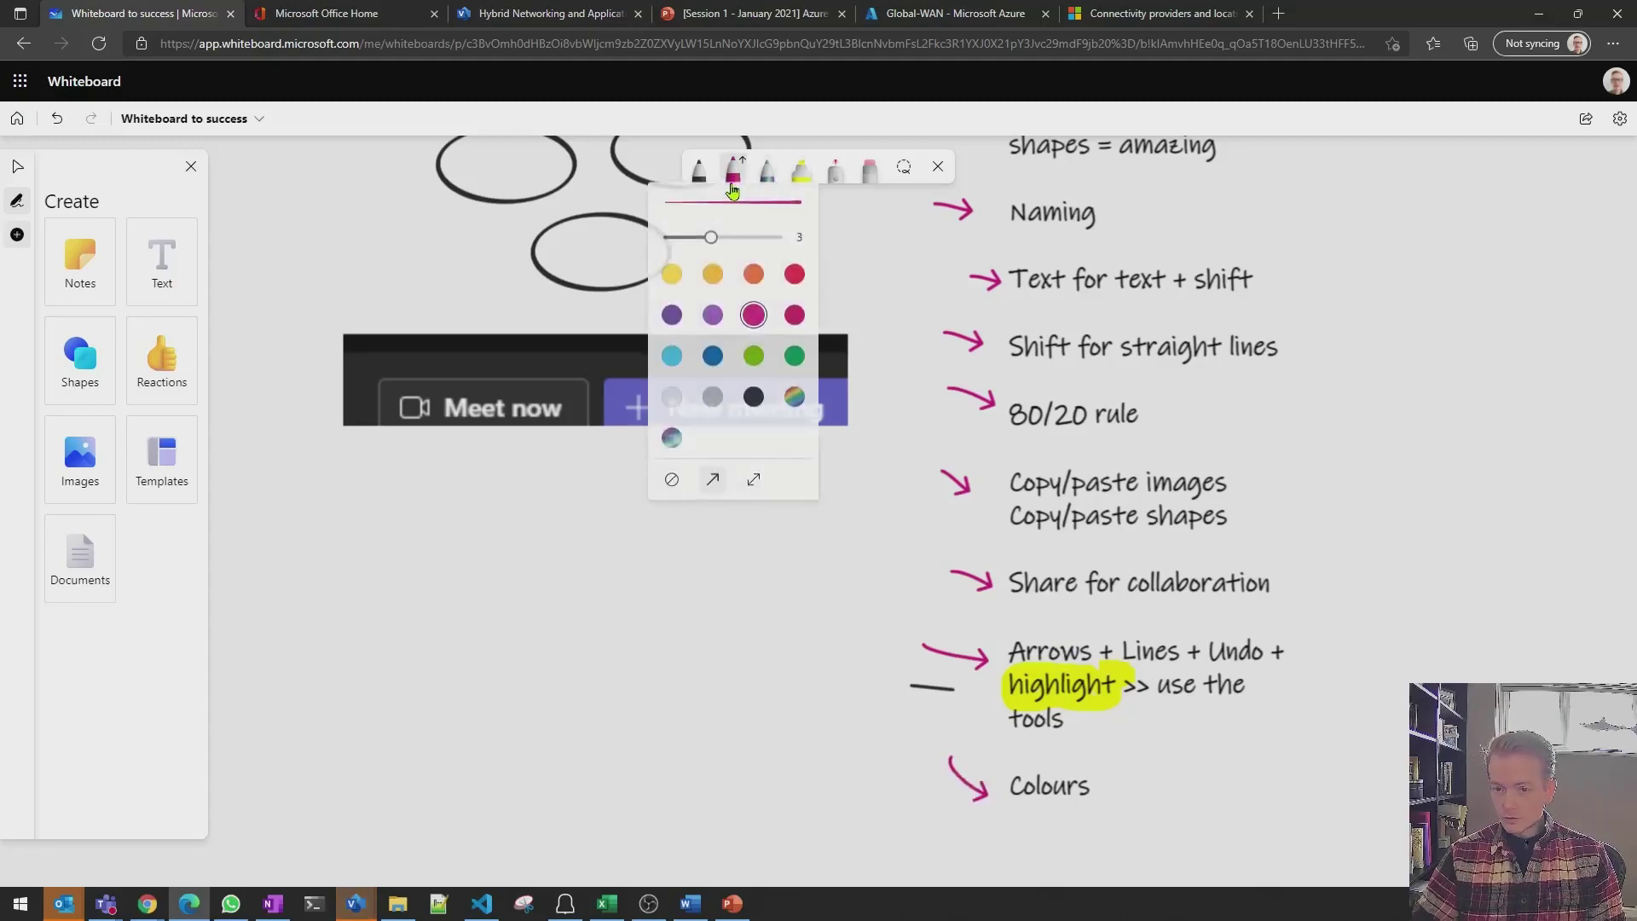
{"action": "left_click", "coordinate": [794, 275]}
{"action": "left_click_drag", "start_coordinate": [1130, 752], "coordinate": [1089, 789]}
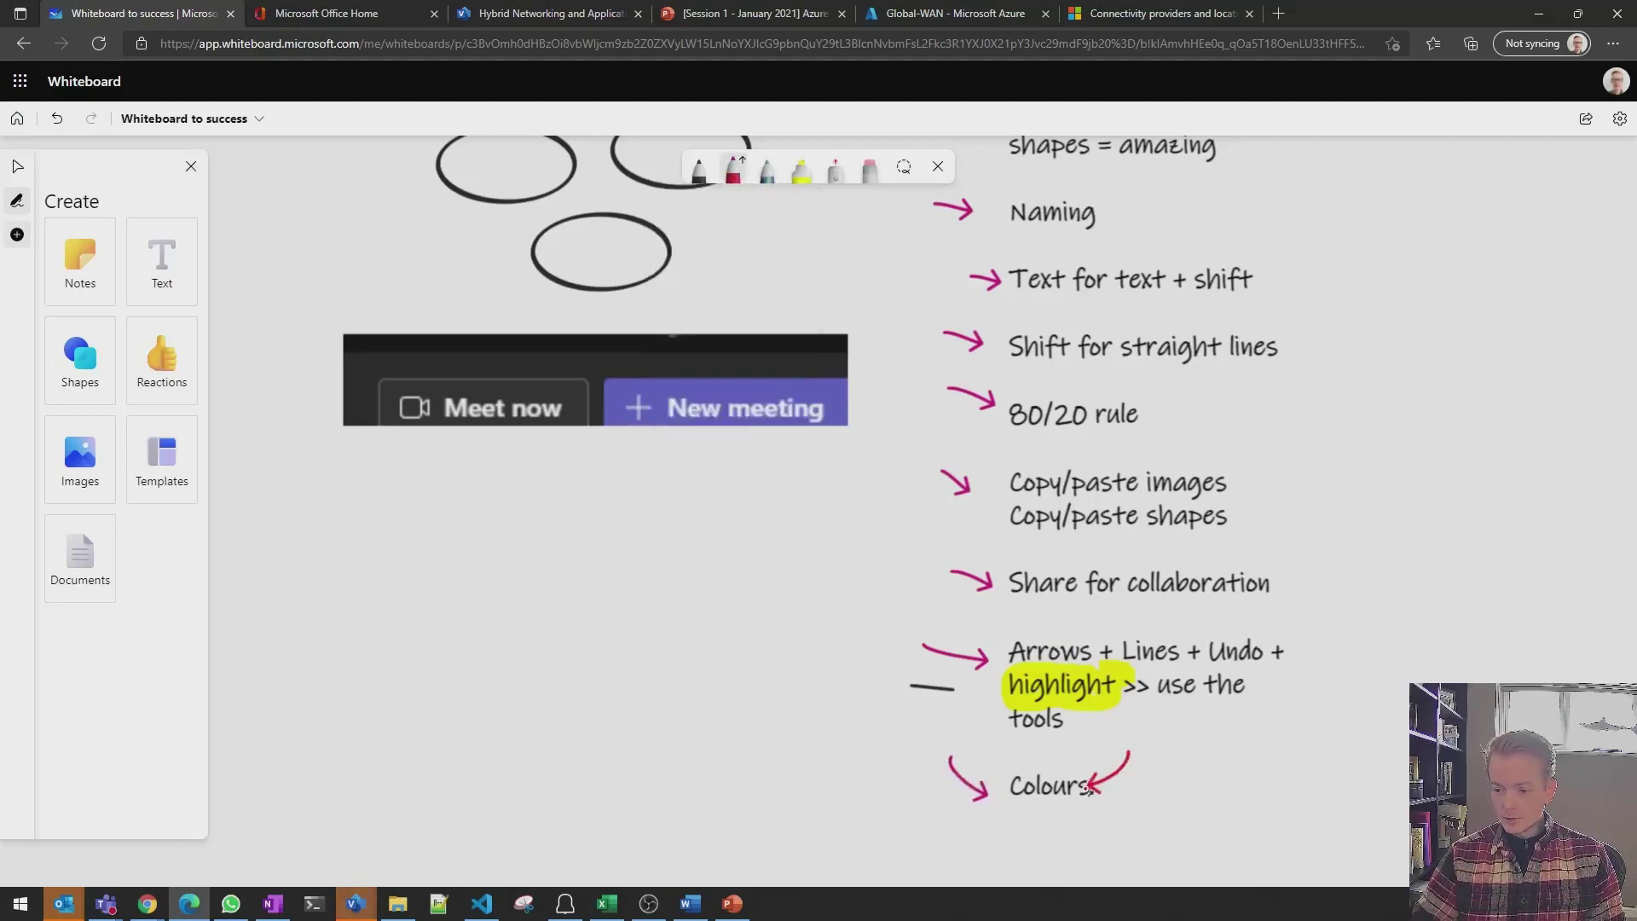
{"action": "left_click", "coordinate": [736, 171]}
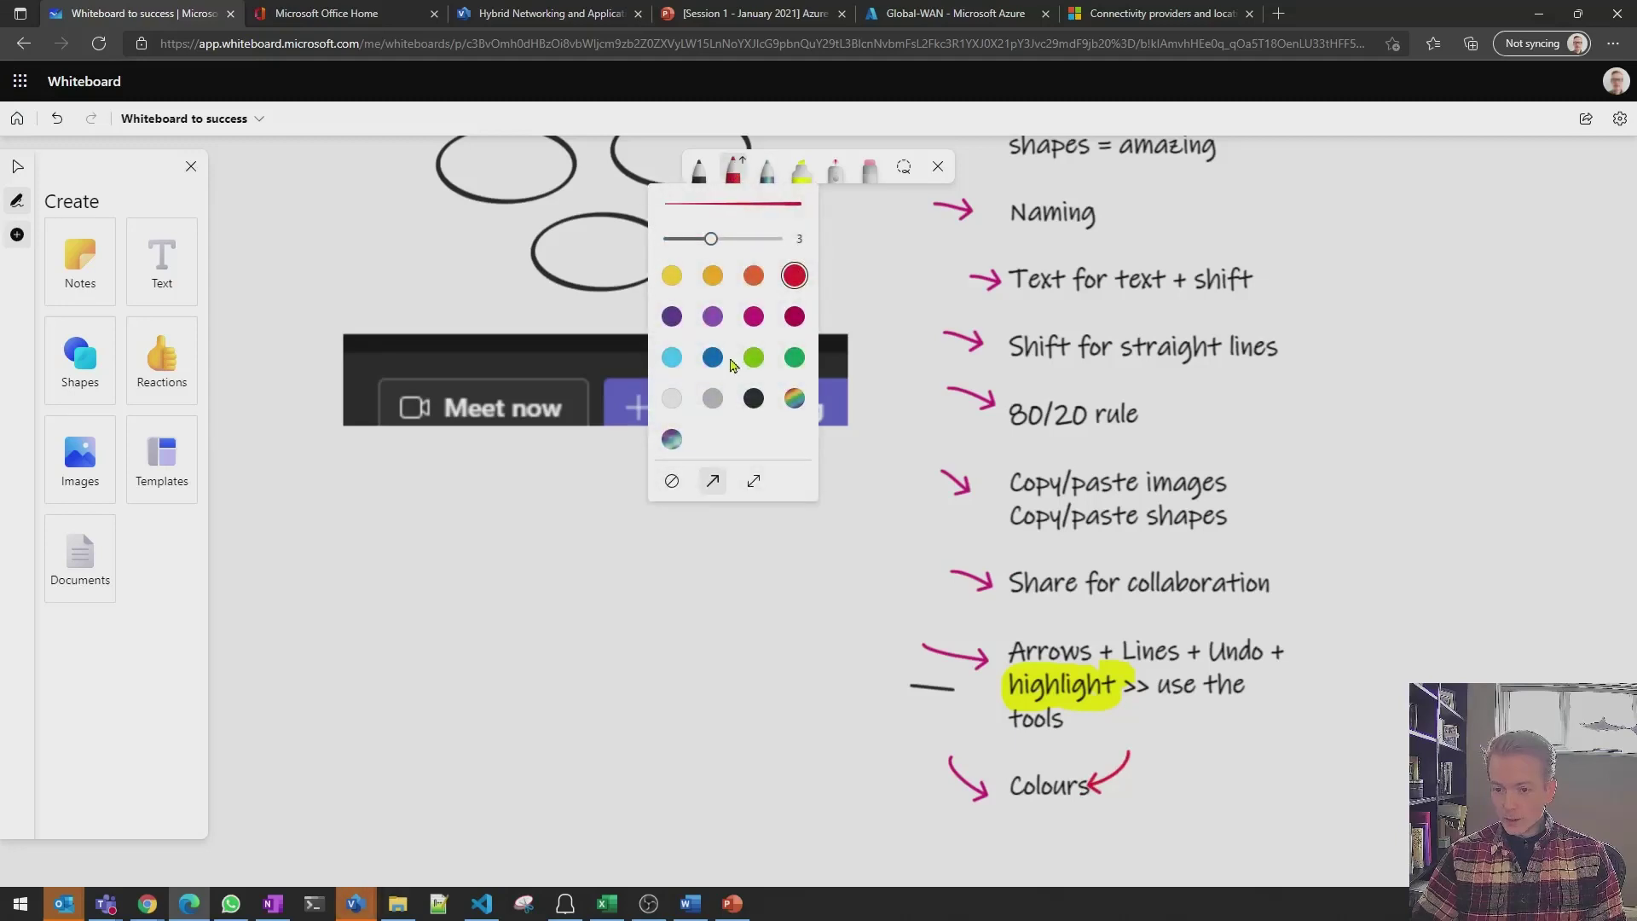
{"action": "left_click", "coordinate": [713, 356]}
{"action": "left_click_drag", "start_coordinate": [1178, 763], "coordinate": [1131, 794]}
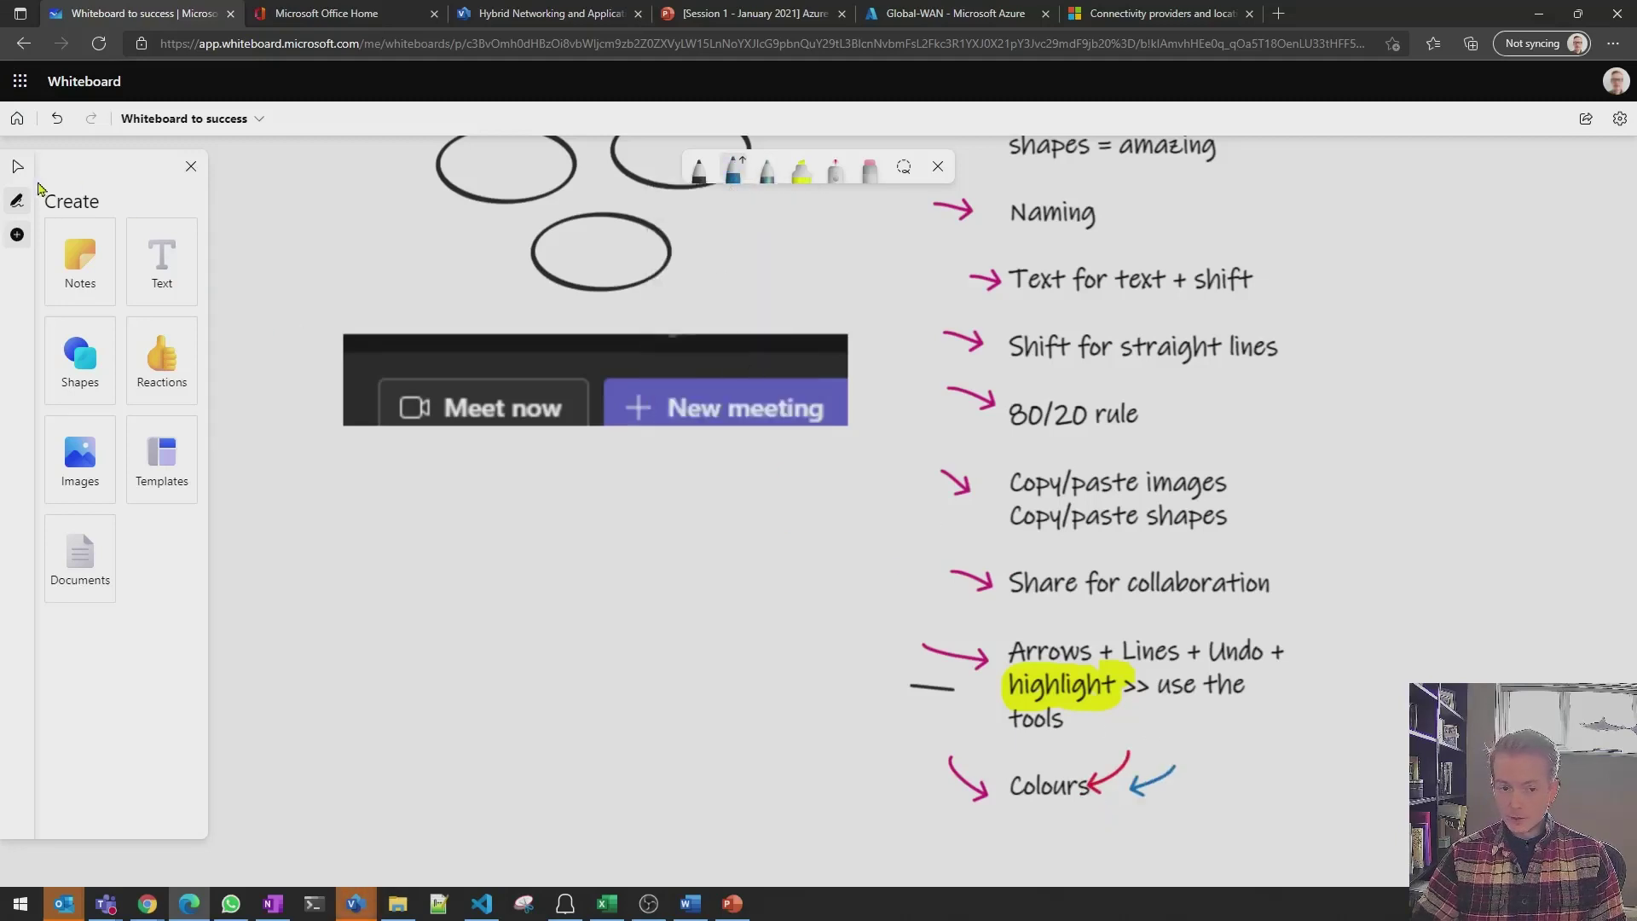
{"action": "left_click", "coordinate": [17, 166]}
Pan the board down to the blank space beneath the Example sketch heading
{"action": "left_click_drag", "start_coordinate": [844, 728], "coordinate": [848, 500]}
{"action": "scroll", "coordinate": [849, 500], "scroll_direction": "down", "scroll_amount": 5}
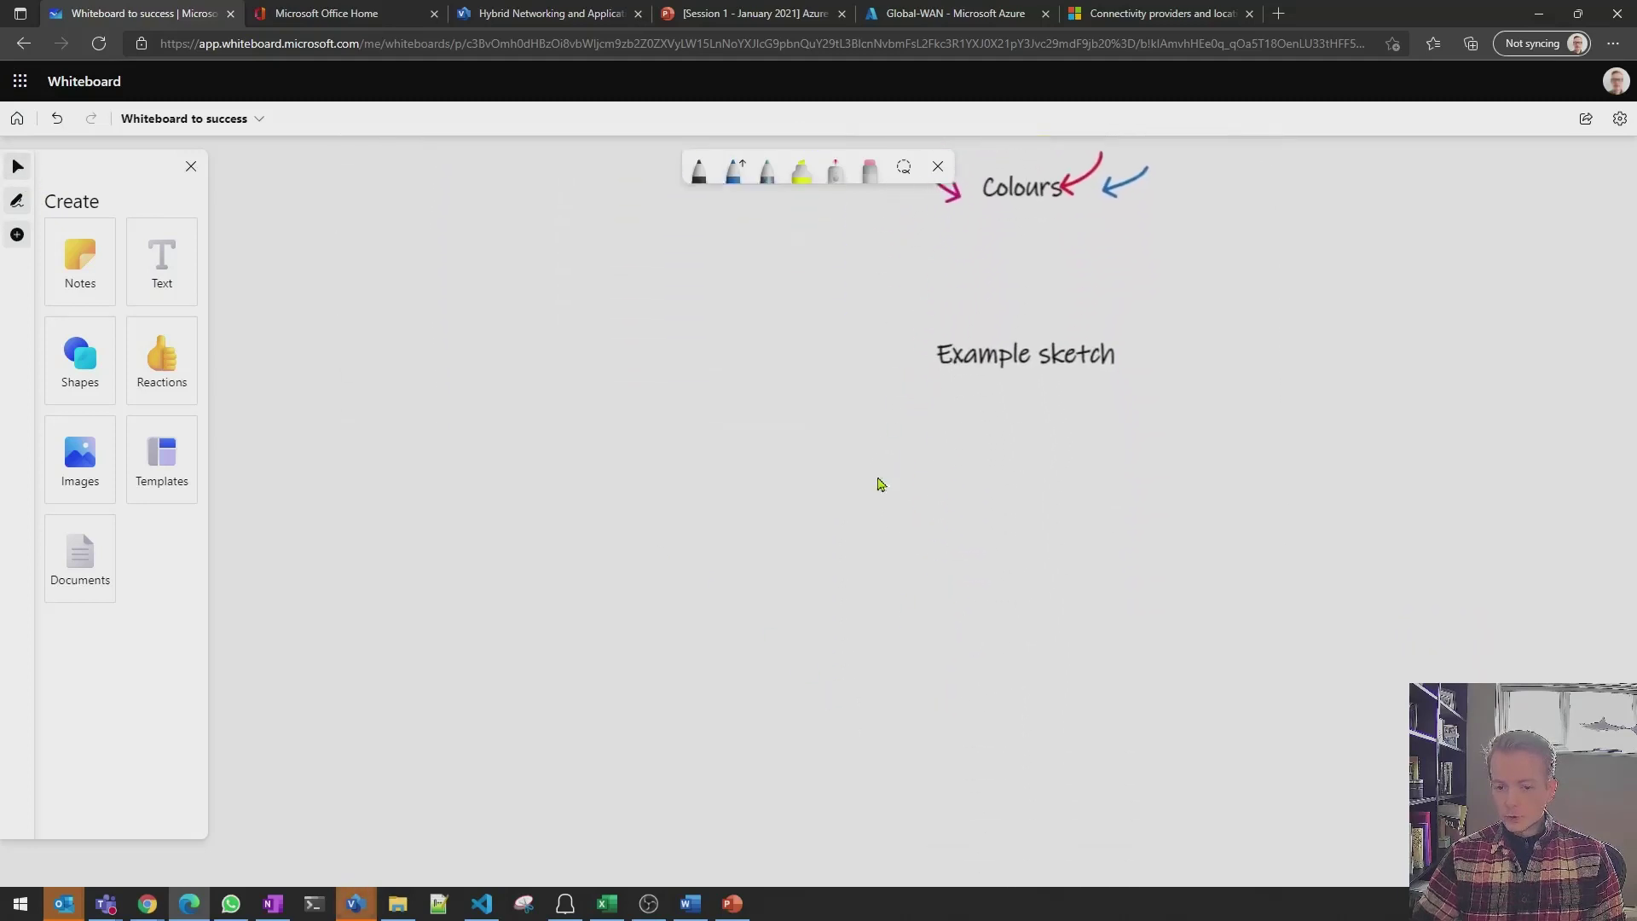
{"action": "left_click", "coordinate": [185, 268]}
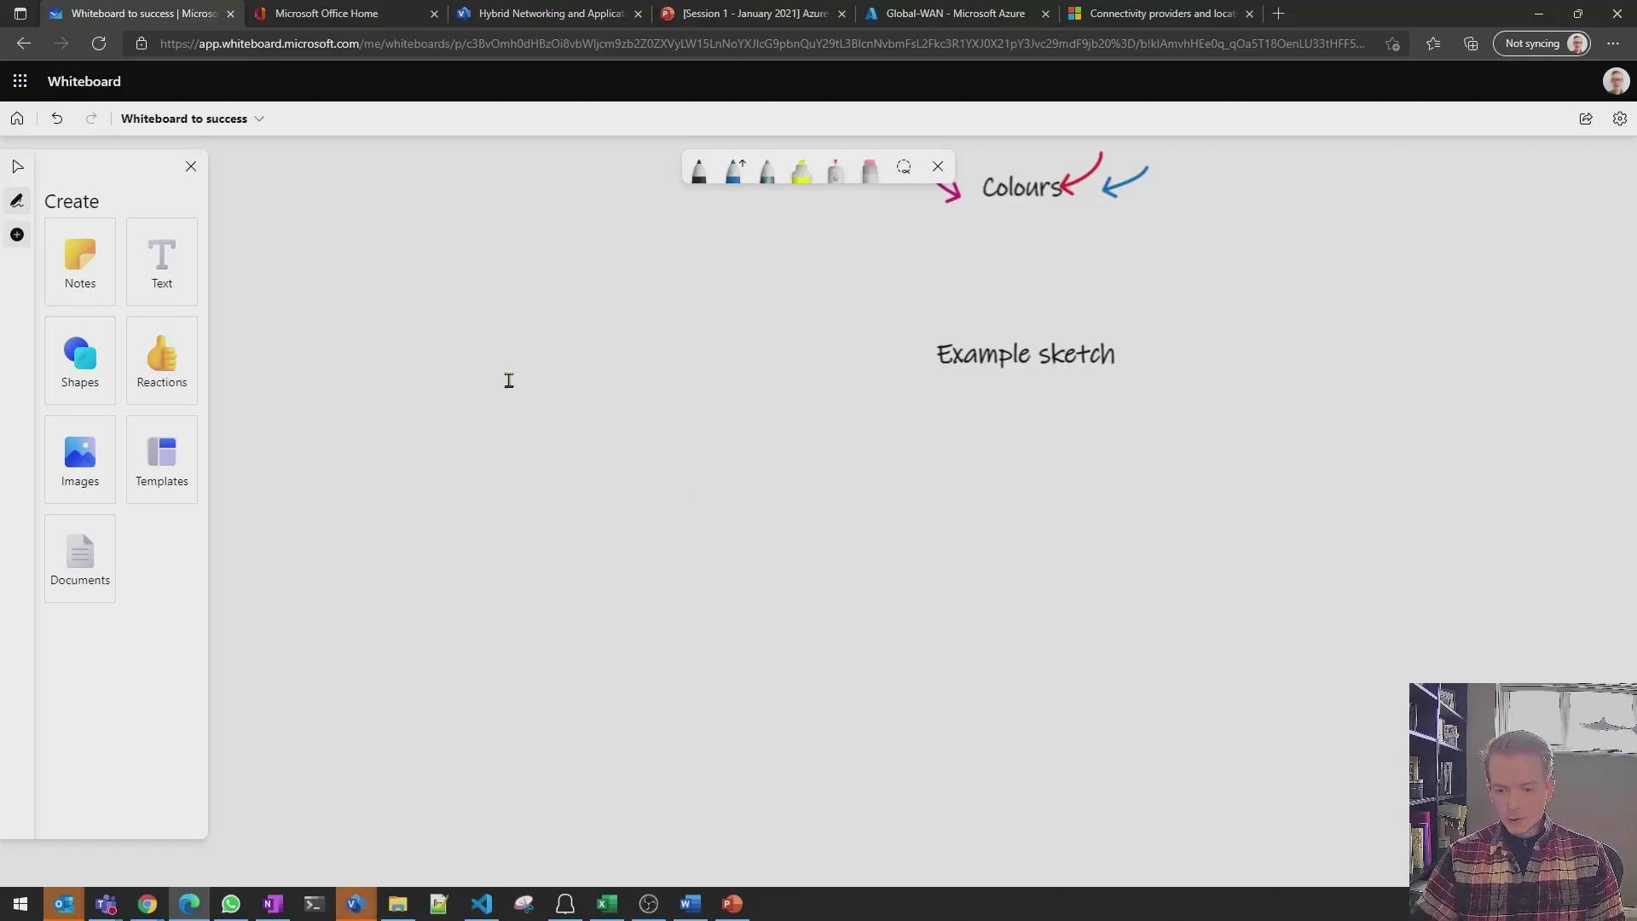
Add a text block listing azure, vnet - hub, er-gw and azure firewall on separate lines
{"action": "left_click", "coordinate": [563, 464]}
{"action": "type", "text": "azure"}
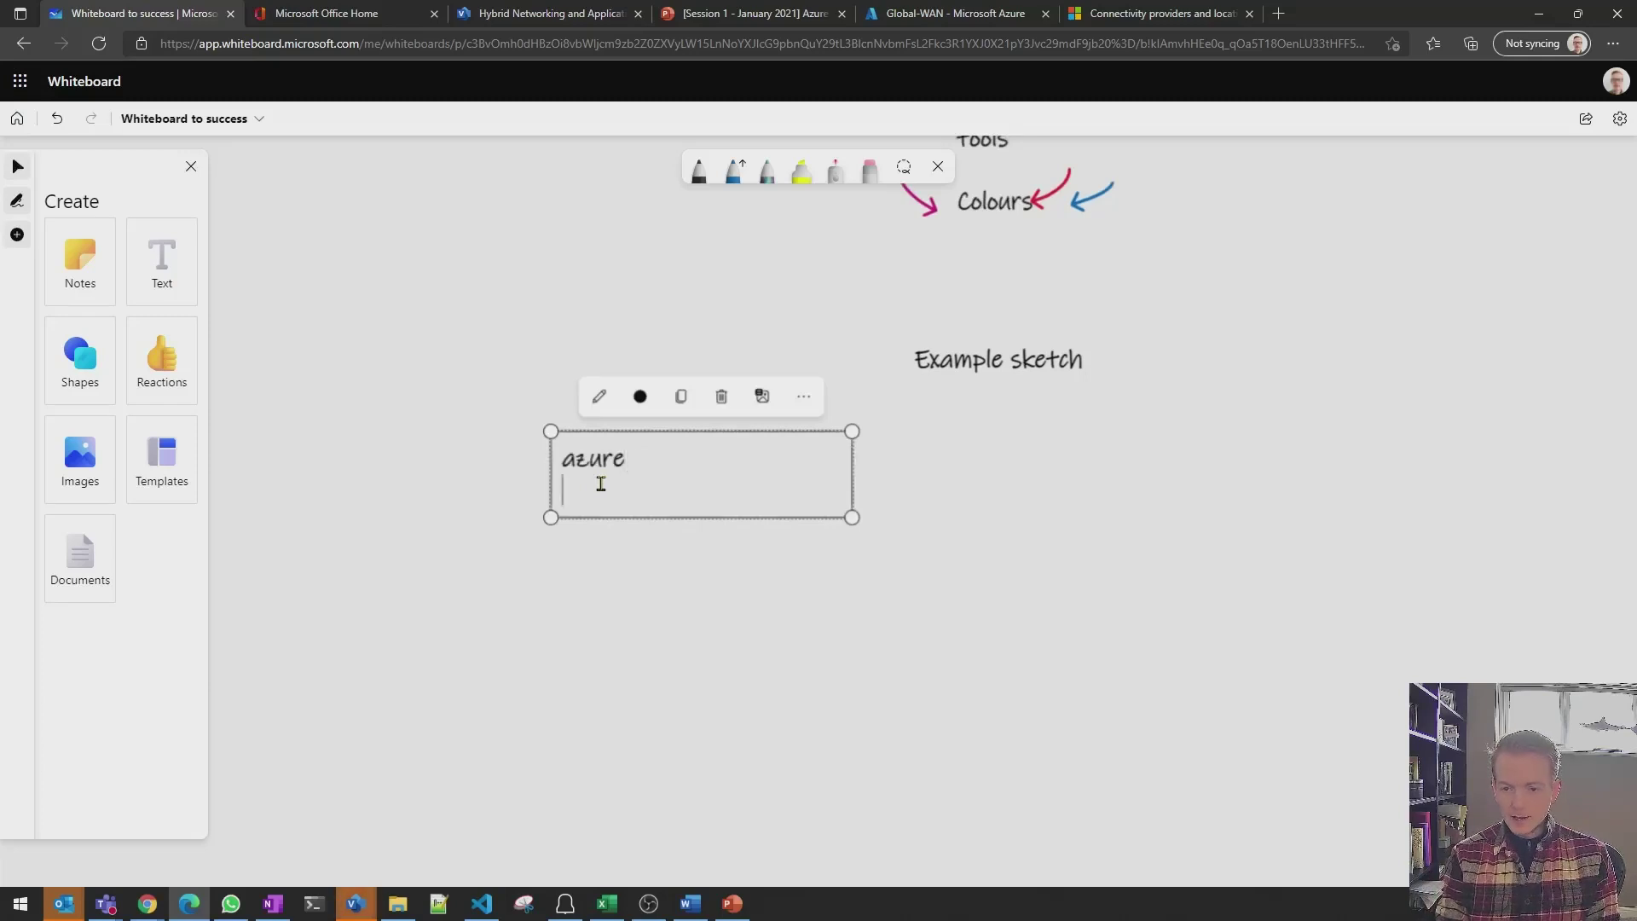
{"action": "key", "text": "Return"}
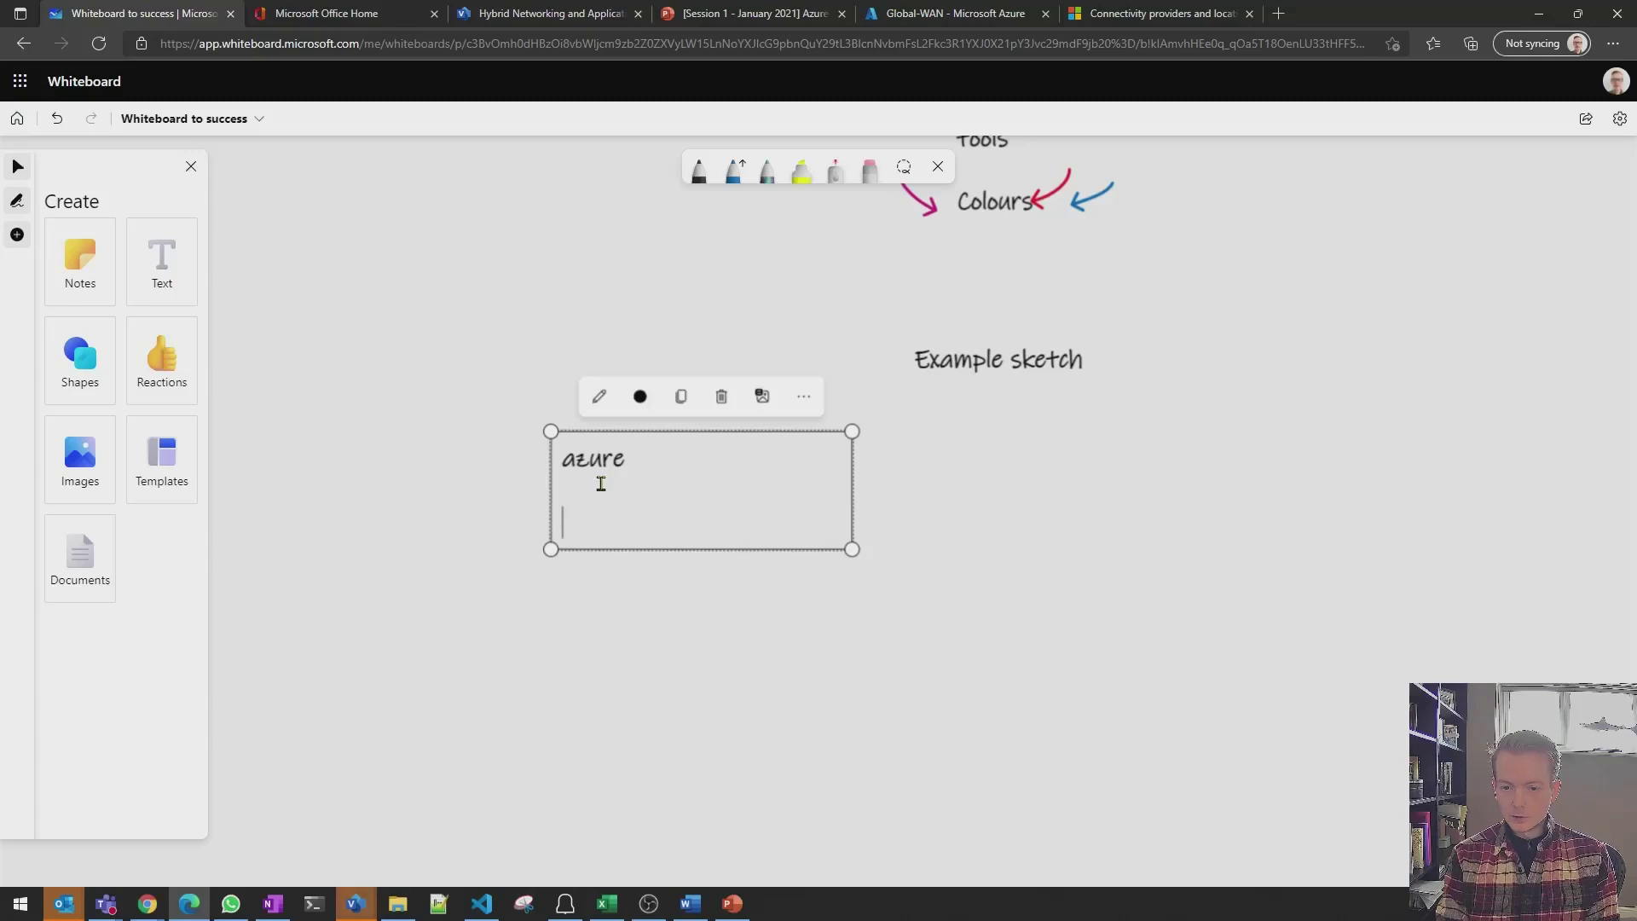
{"action": "type", "text": "vnet "}
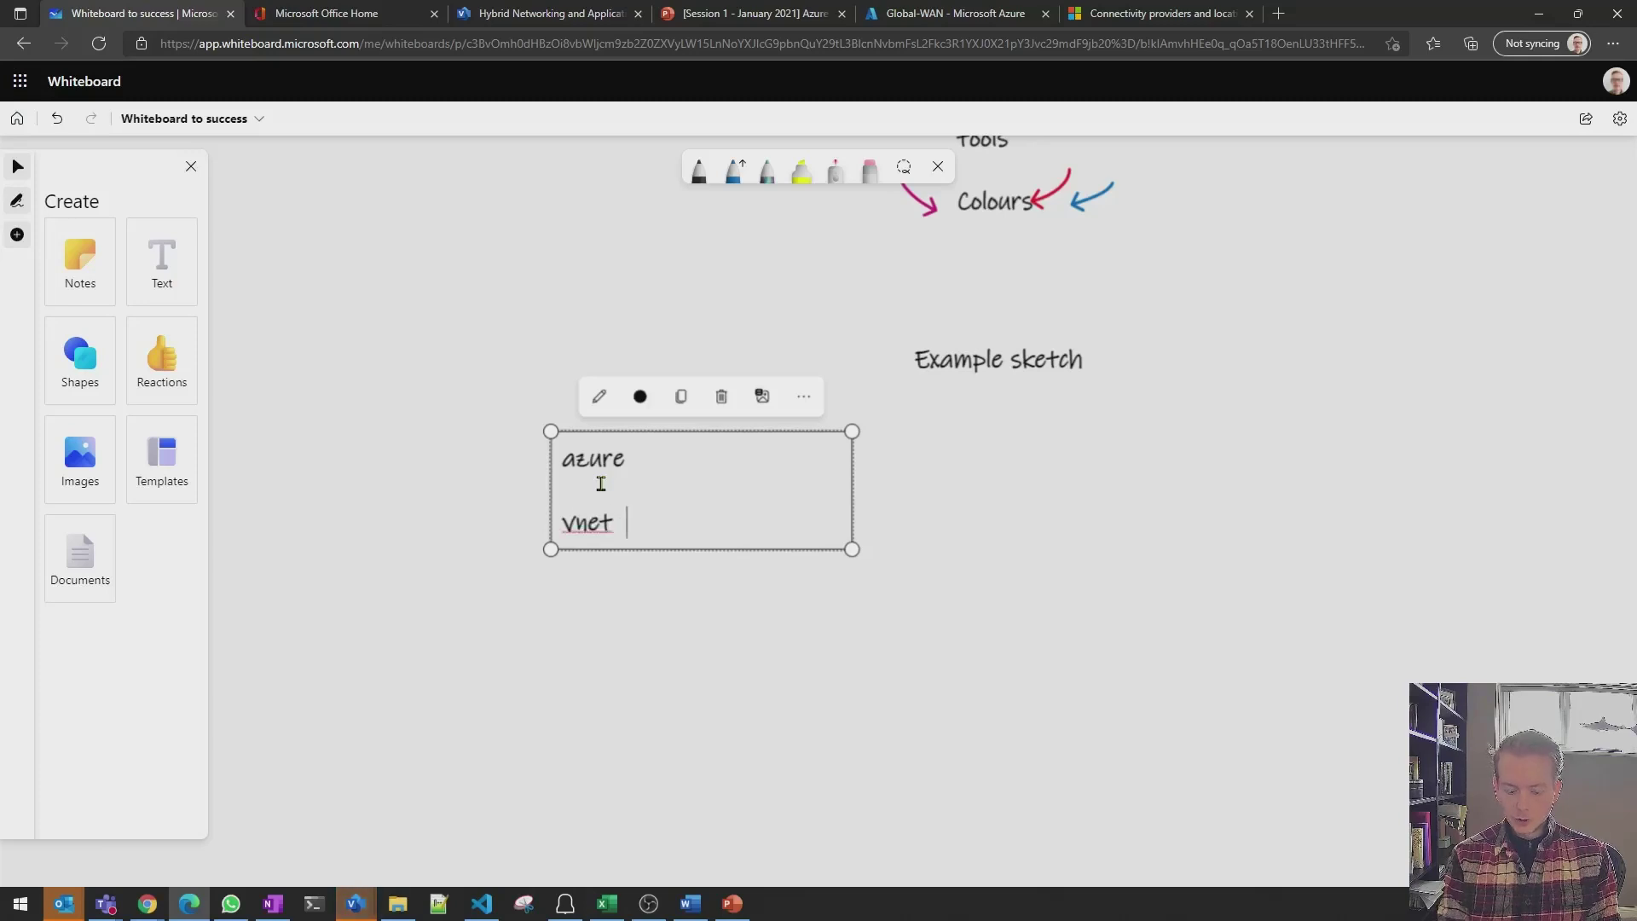
{"action": "type", "text": "- hub"}
{"action": "key", "text": "Return"}
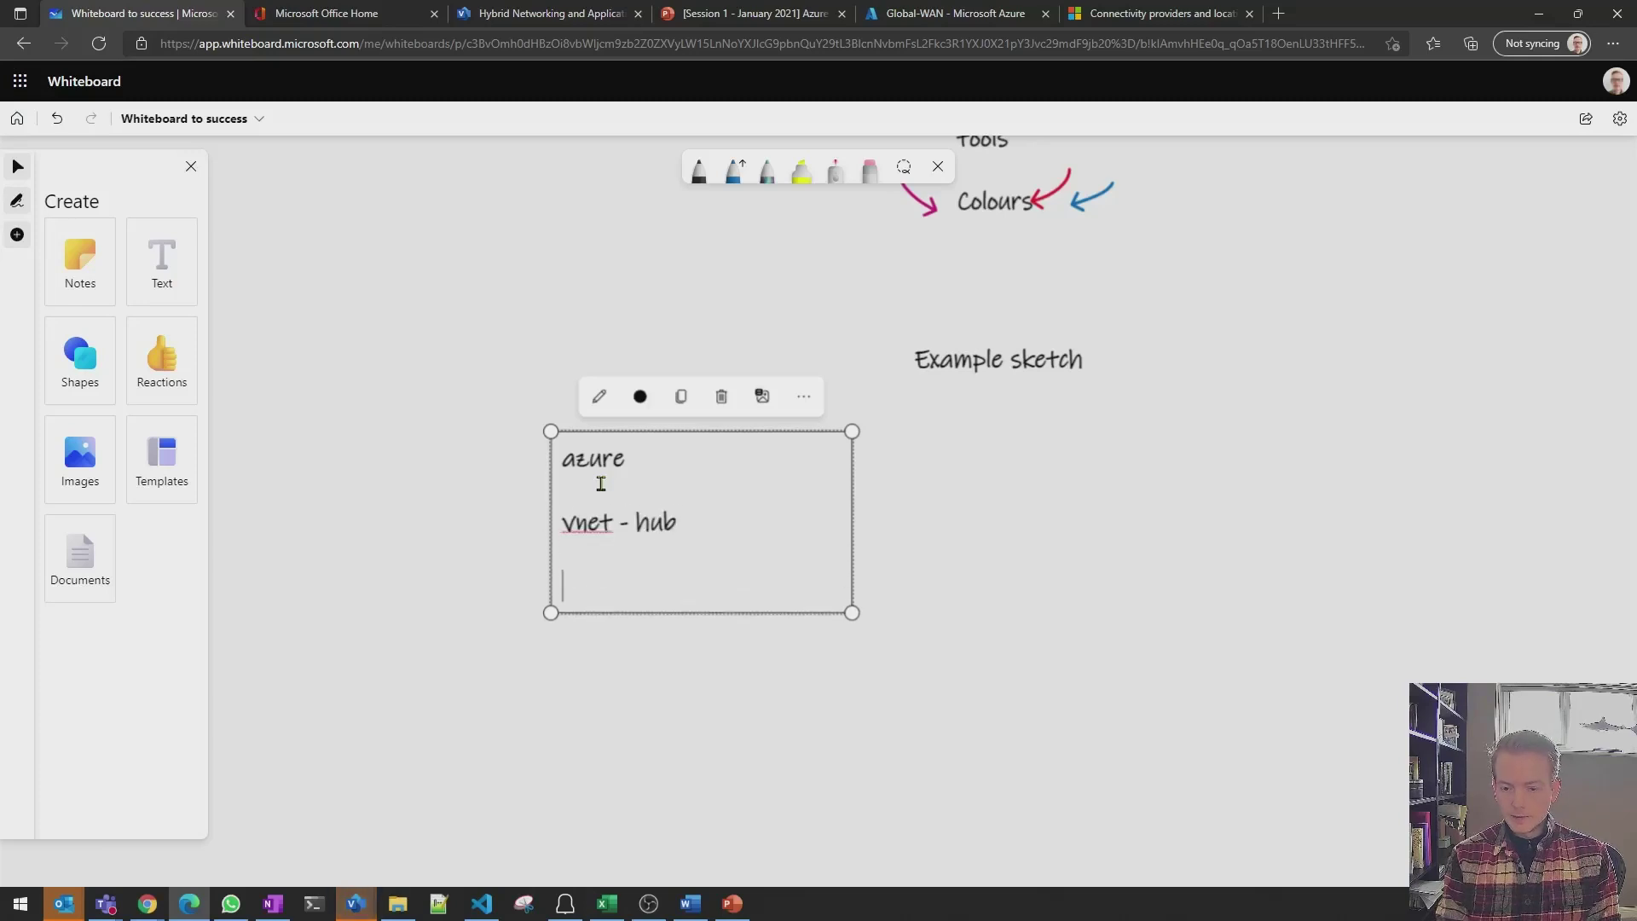
{"action": "type", "text": "er-gw"}
{"action": "key", "text": "Return"}
{"action": "key", "text": "Return"}
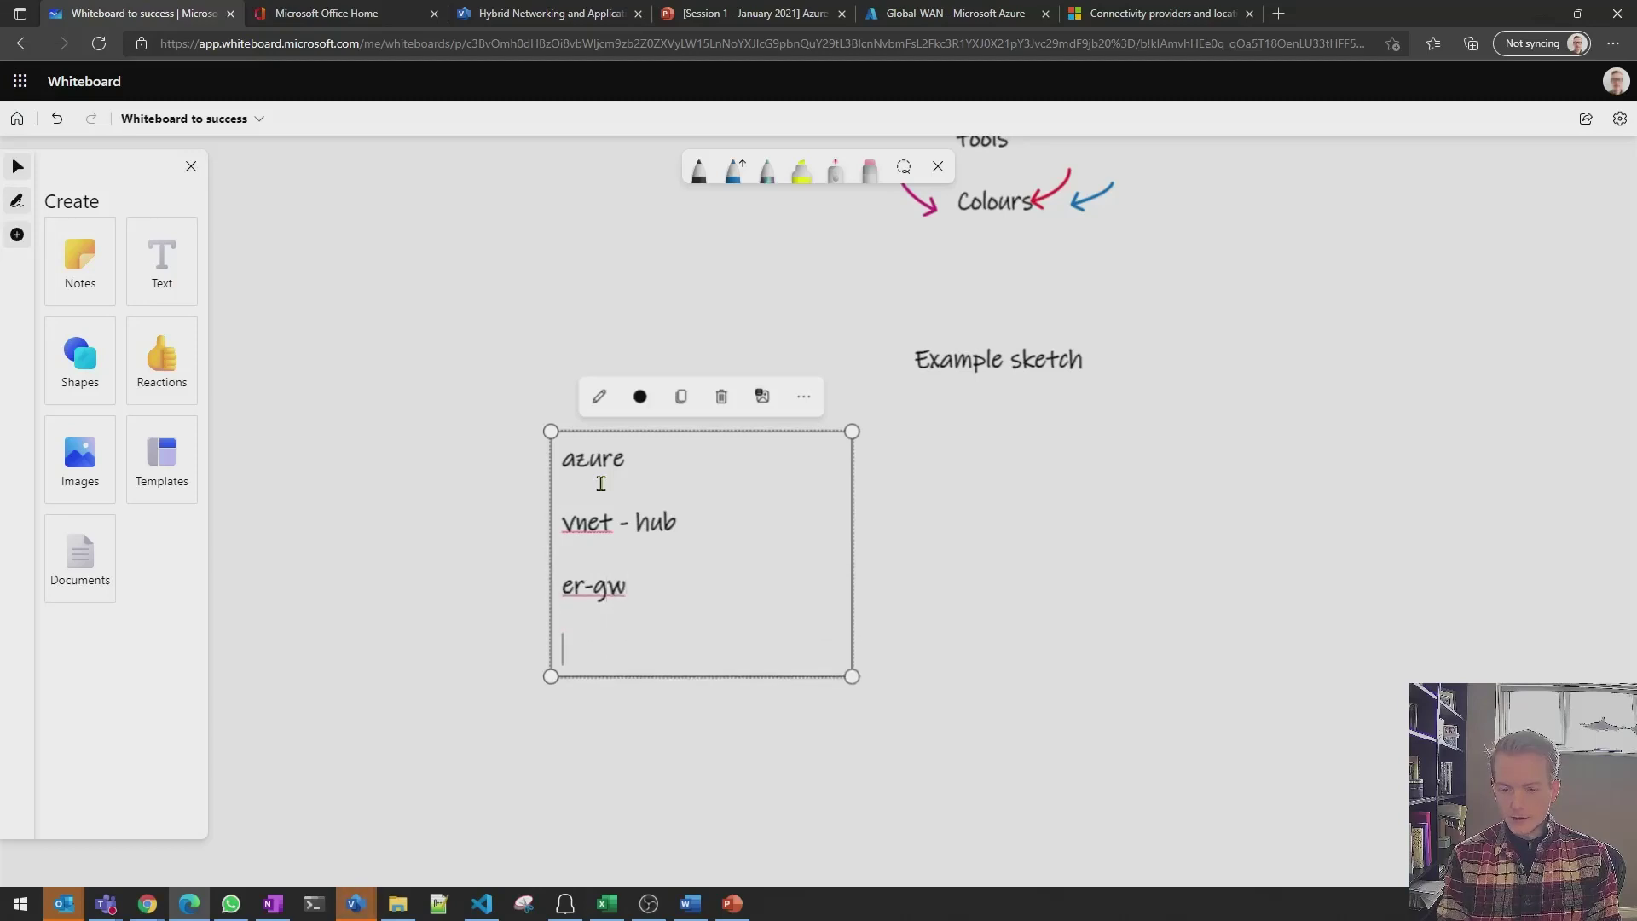
{"action": "type", "text": "a"}
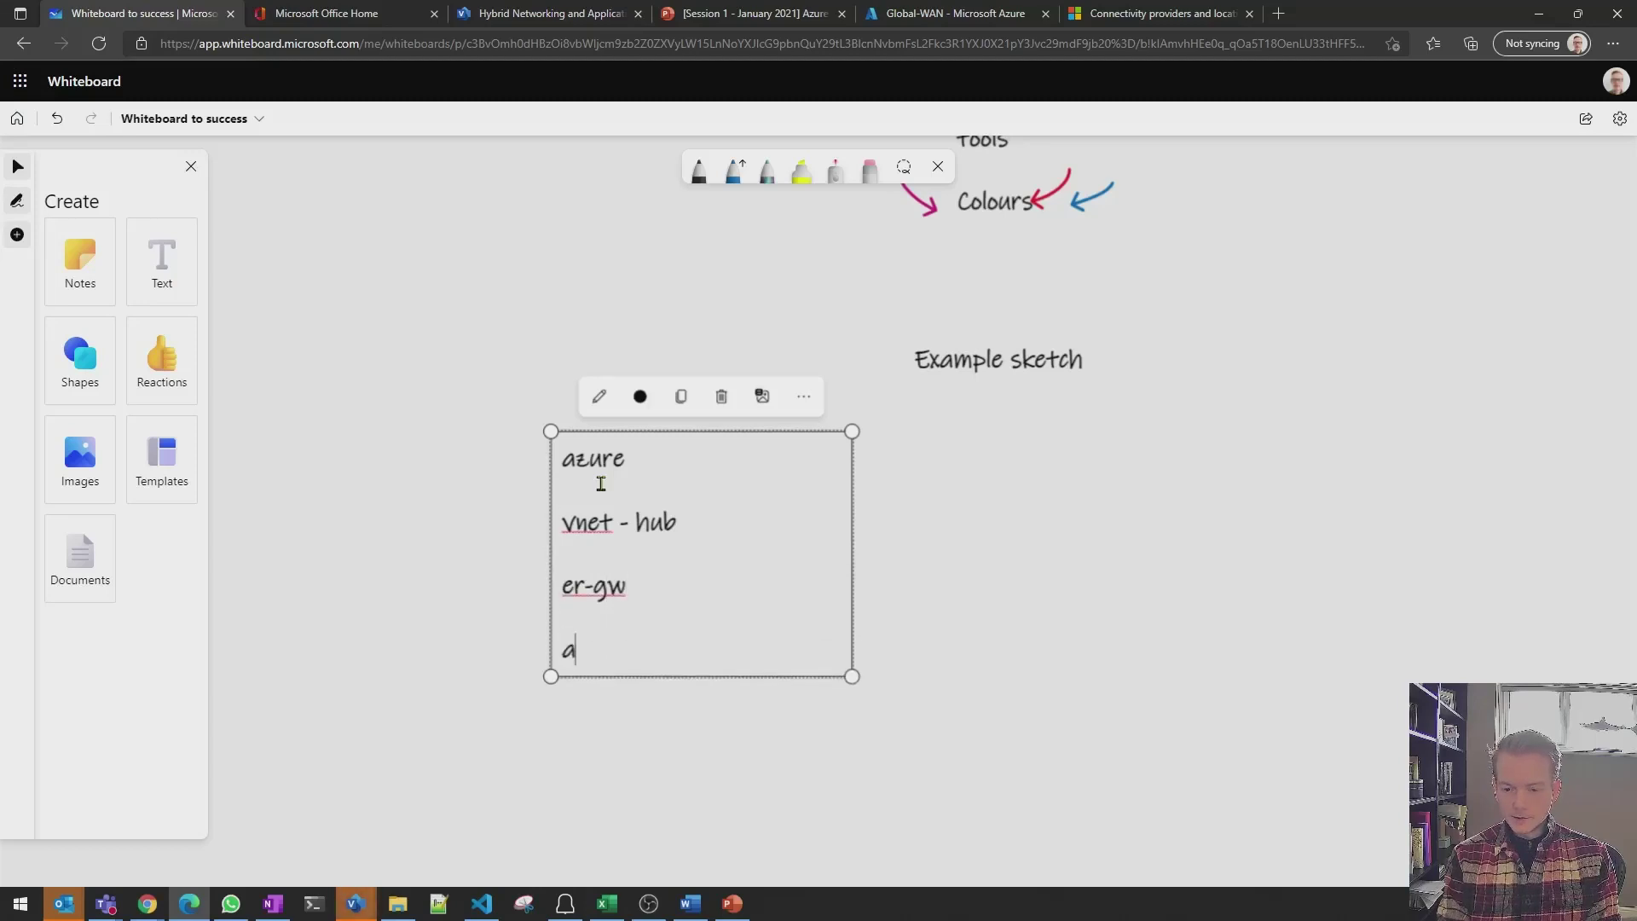
{"action": "type", "text": "zure firewall"}
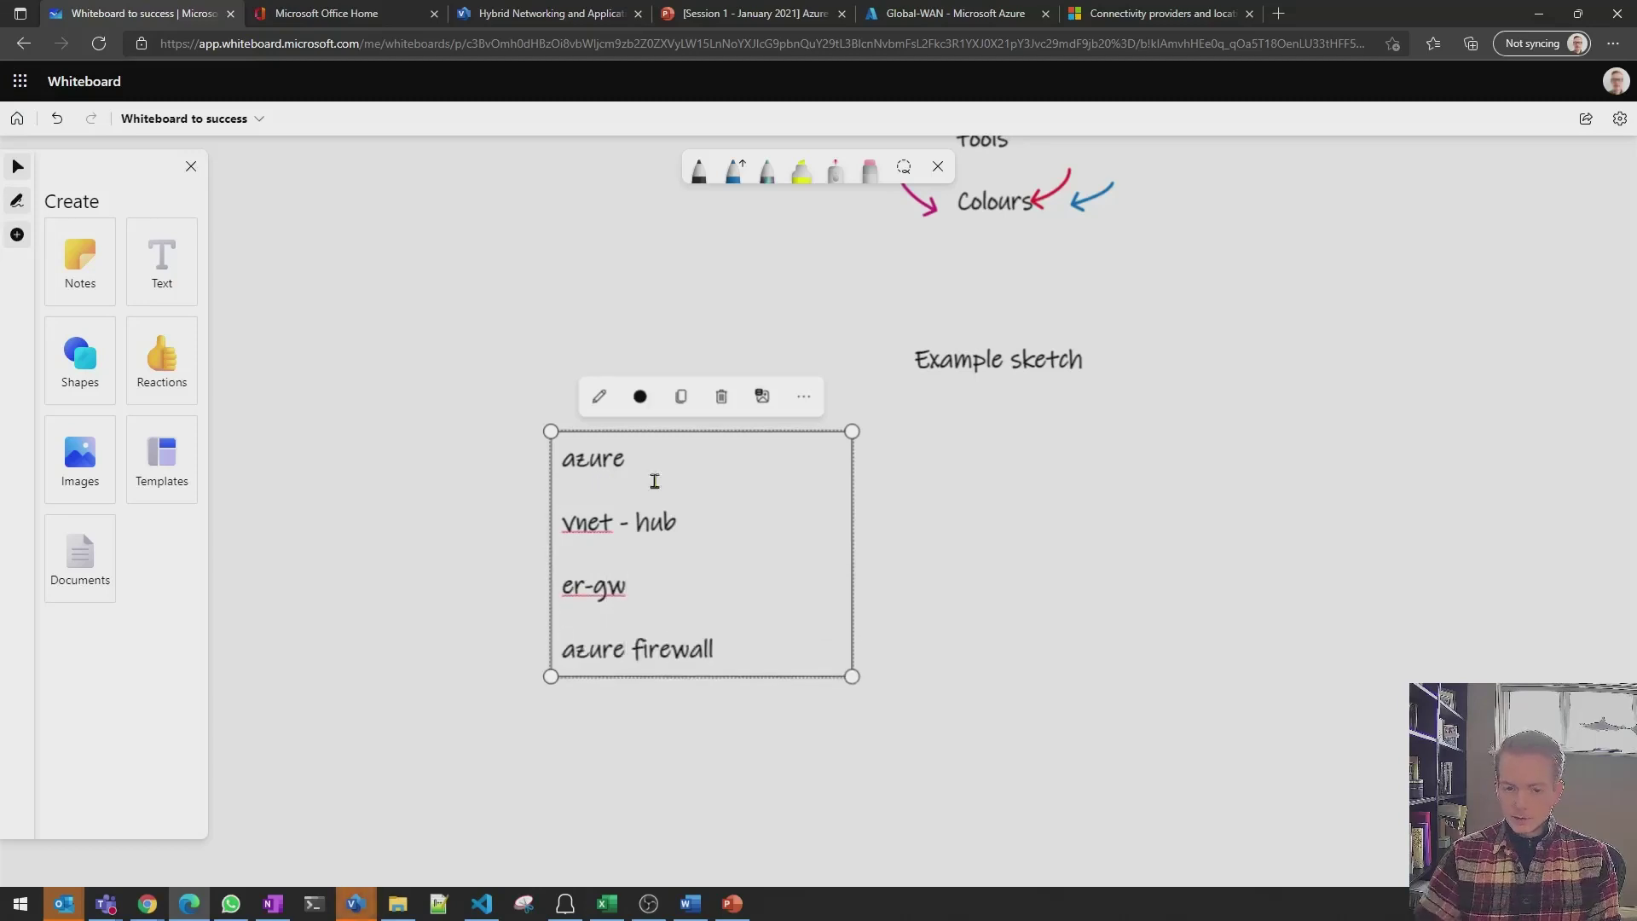
{"action": "left_click", "coordinate": [162, 260]}
Add a second text block to the right reading 'spoke vnet' and 'Vm'
{"action": "left_click", "coordinate": [934, 530]}
{"action": "type", "text": "s"}
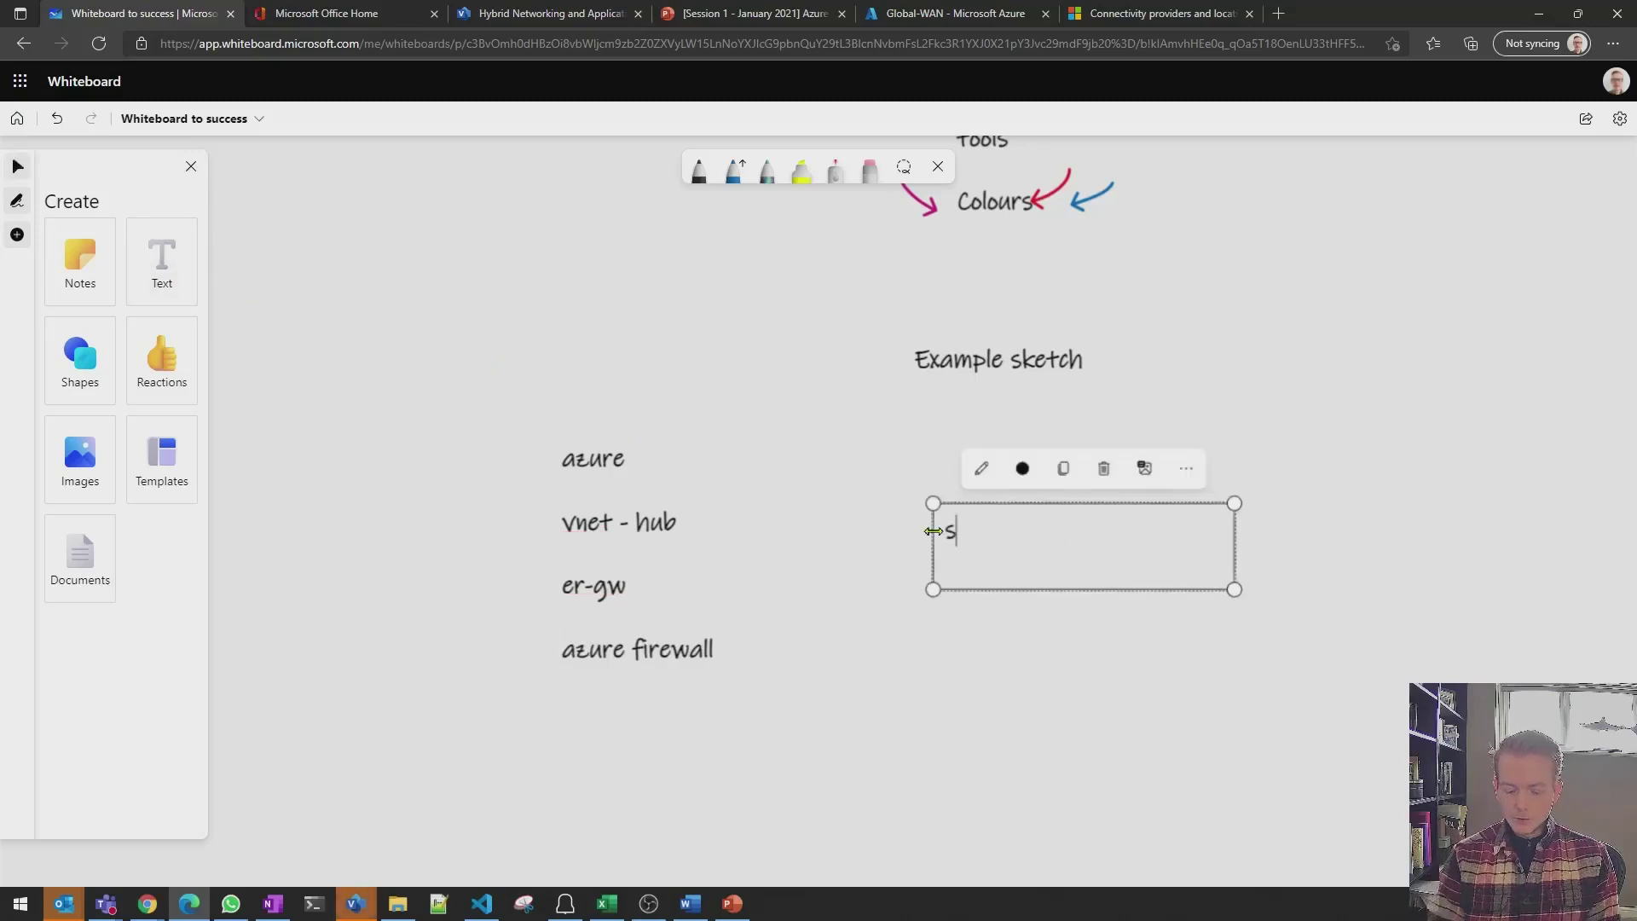
{"action": "type", "text": "poke vnet"}
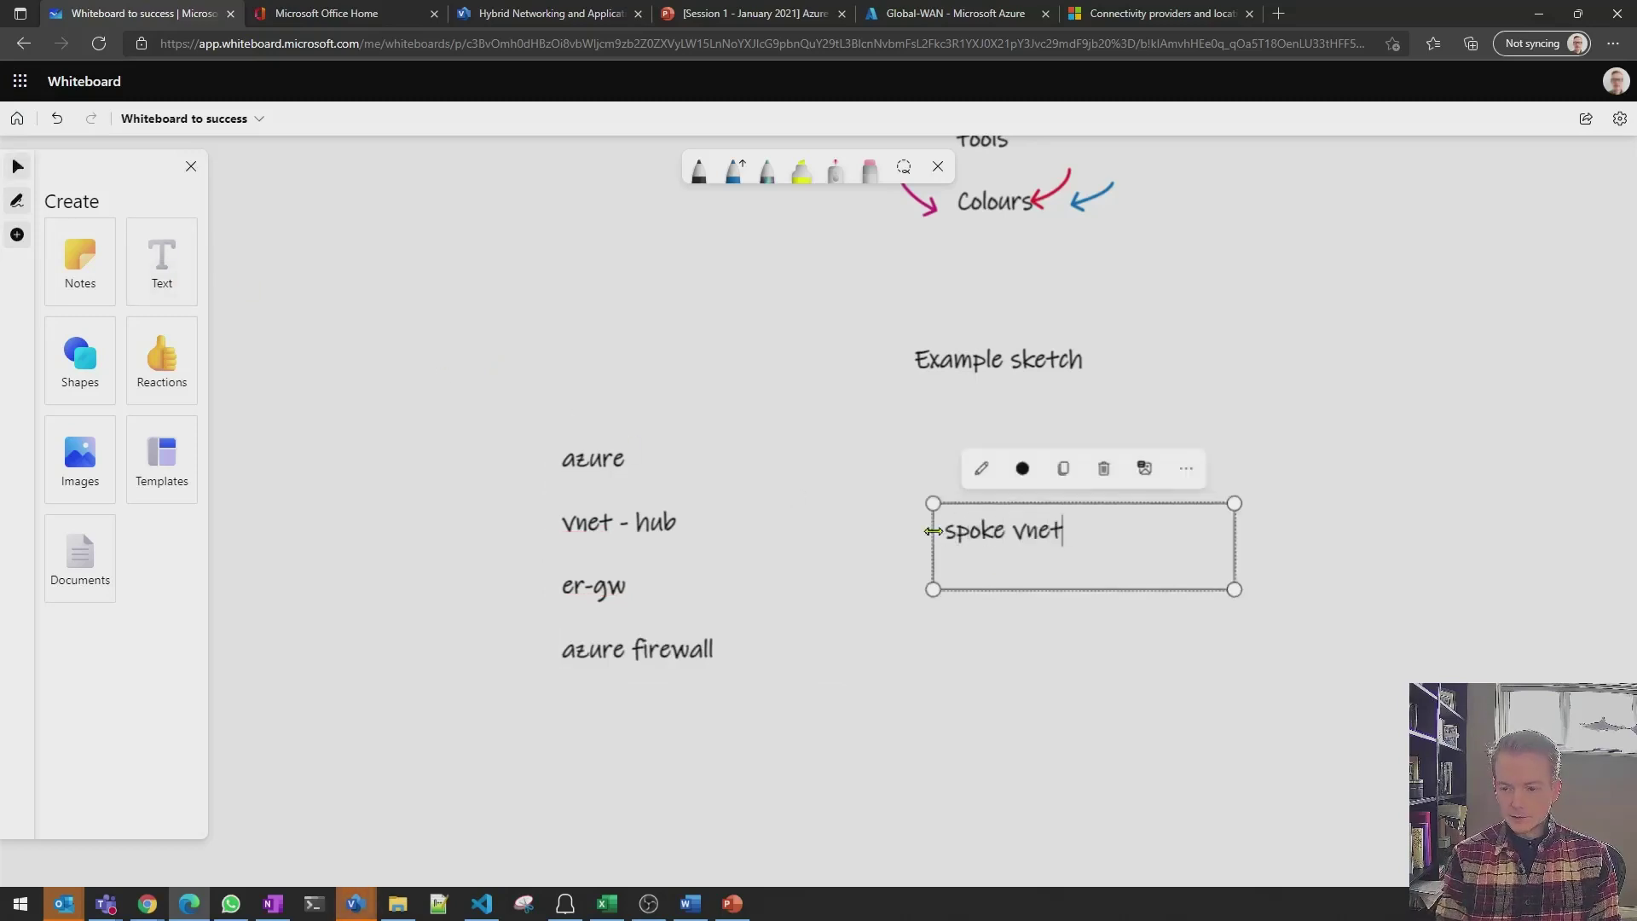
{"action": "key", "text": "Return"}
{"action": "type", "text": "Vm"}
{"action": "left_click", "coordinate": [848, 739]}
{"action": "scroll", "coordinate": [907, 642], "scroll_direction": "down", "scroll_amount": 3}
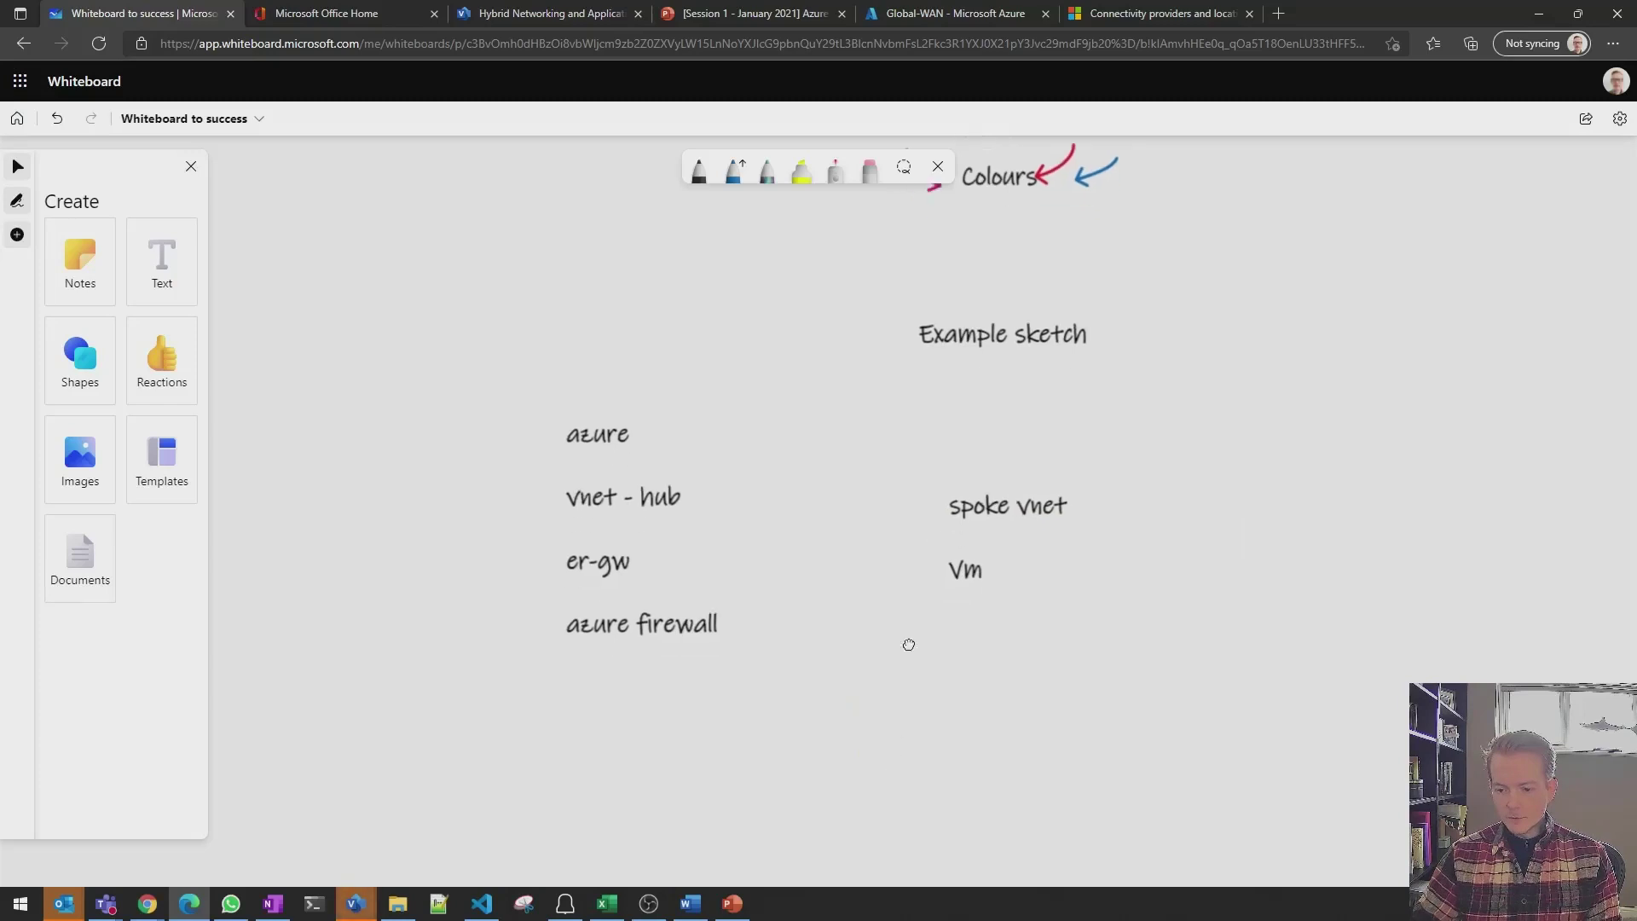
Add a lower-left text block reading 'on-premises' and 'routers'
{"action": "left_click", "coordinate": [164, 271]}
{"action": "left_click", "coordinate": [348, 601]}
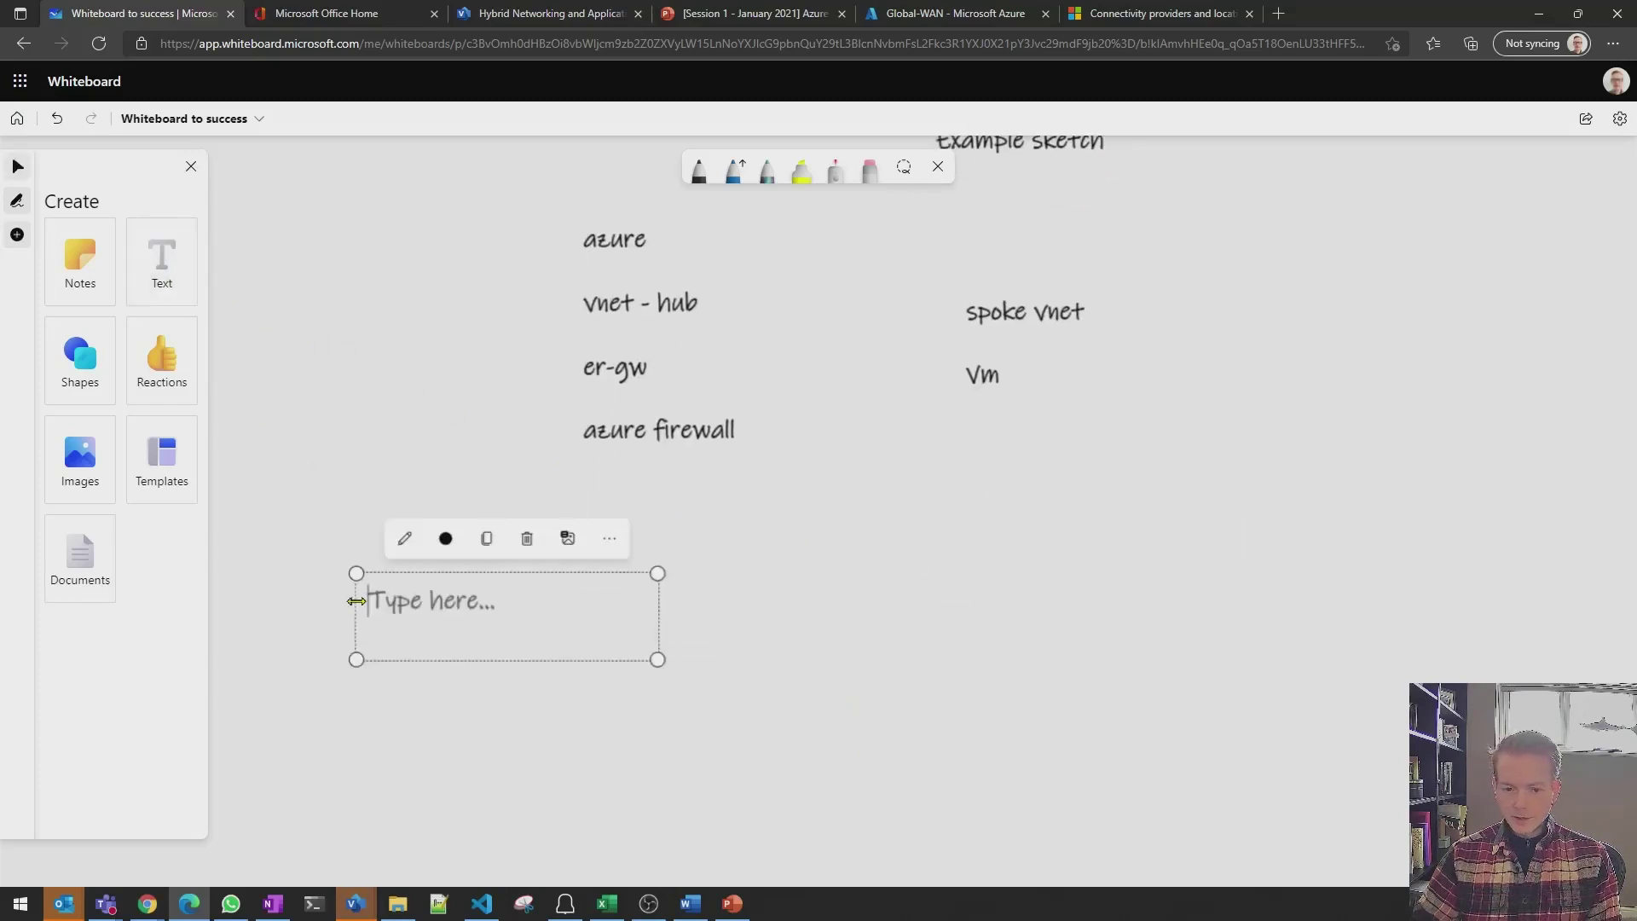
{"action": "type", "text": "on-premises"}
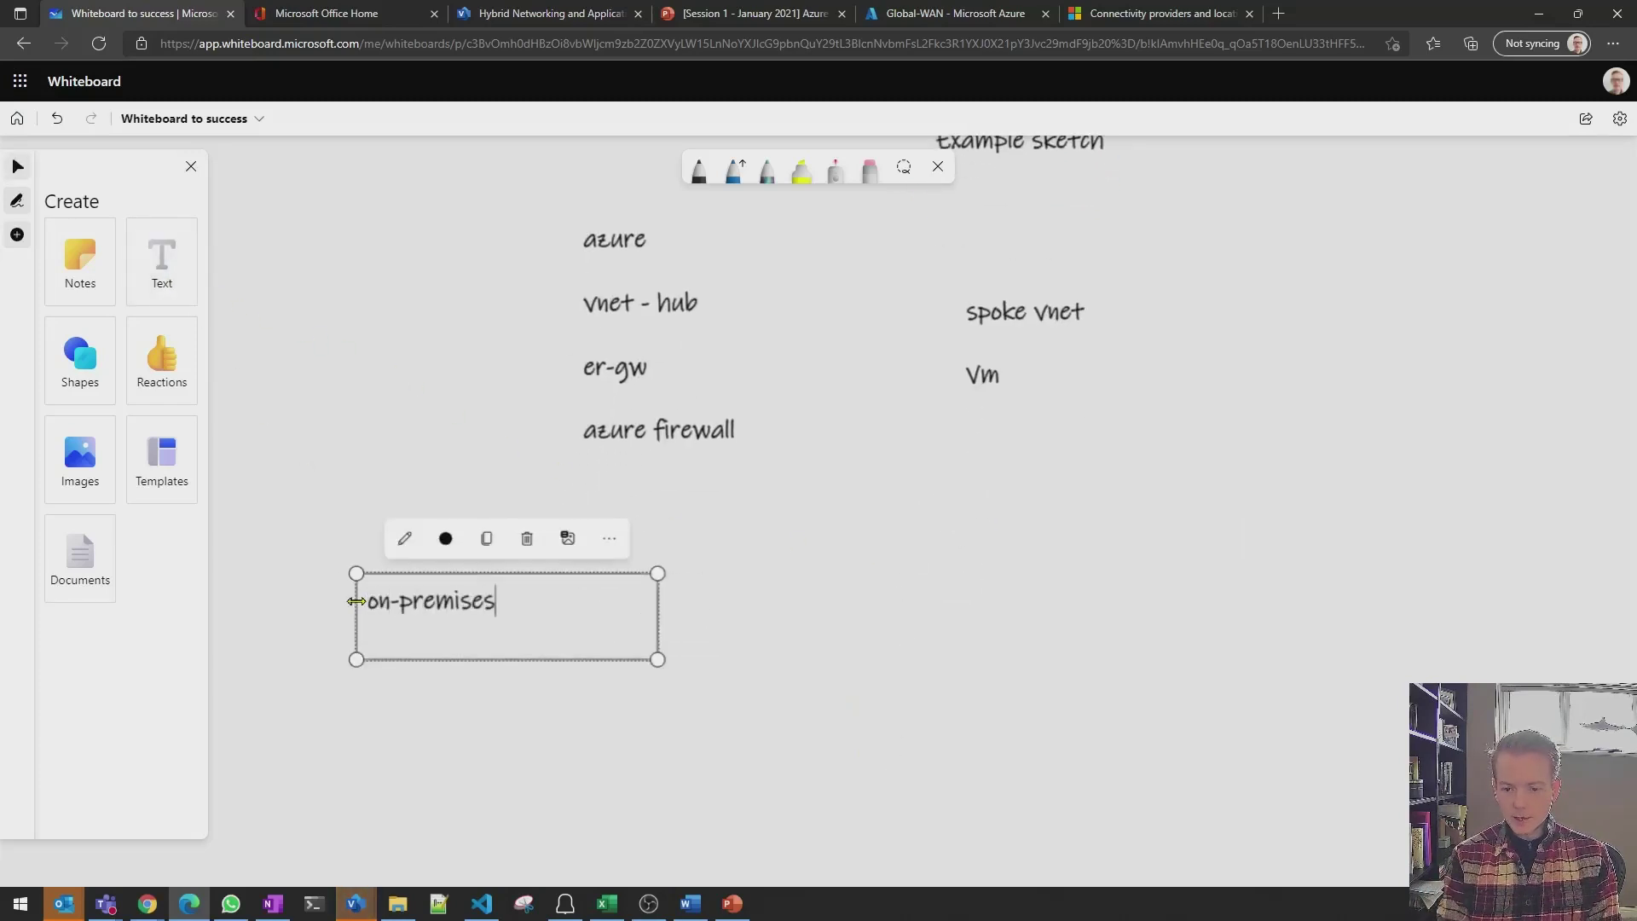
{"action": "key", "text": "Return"}
{"action": "type", "text": "routers"}
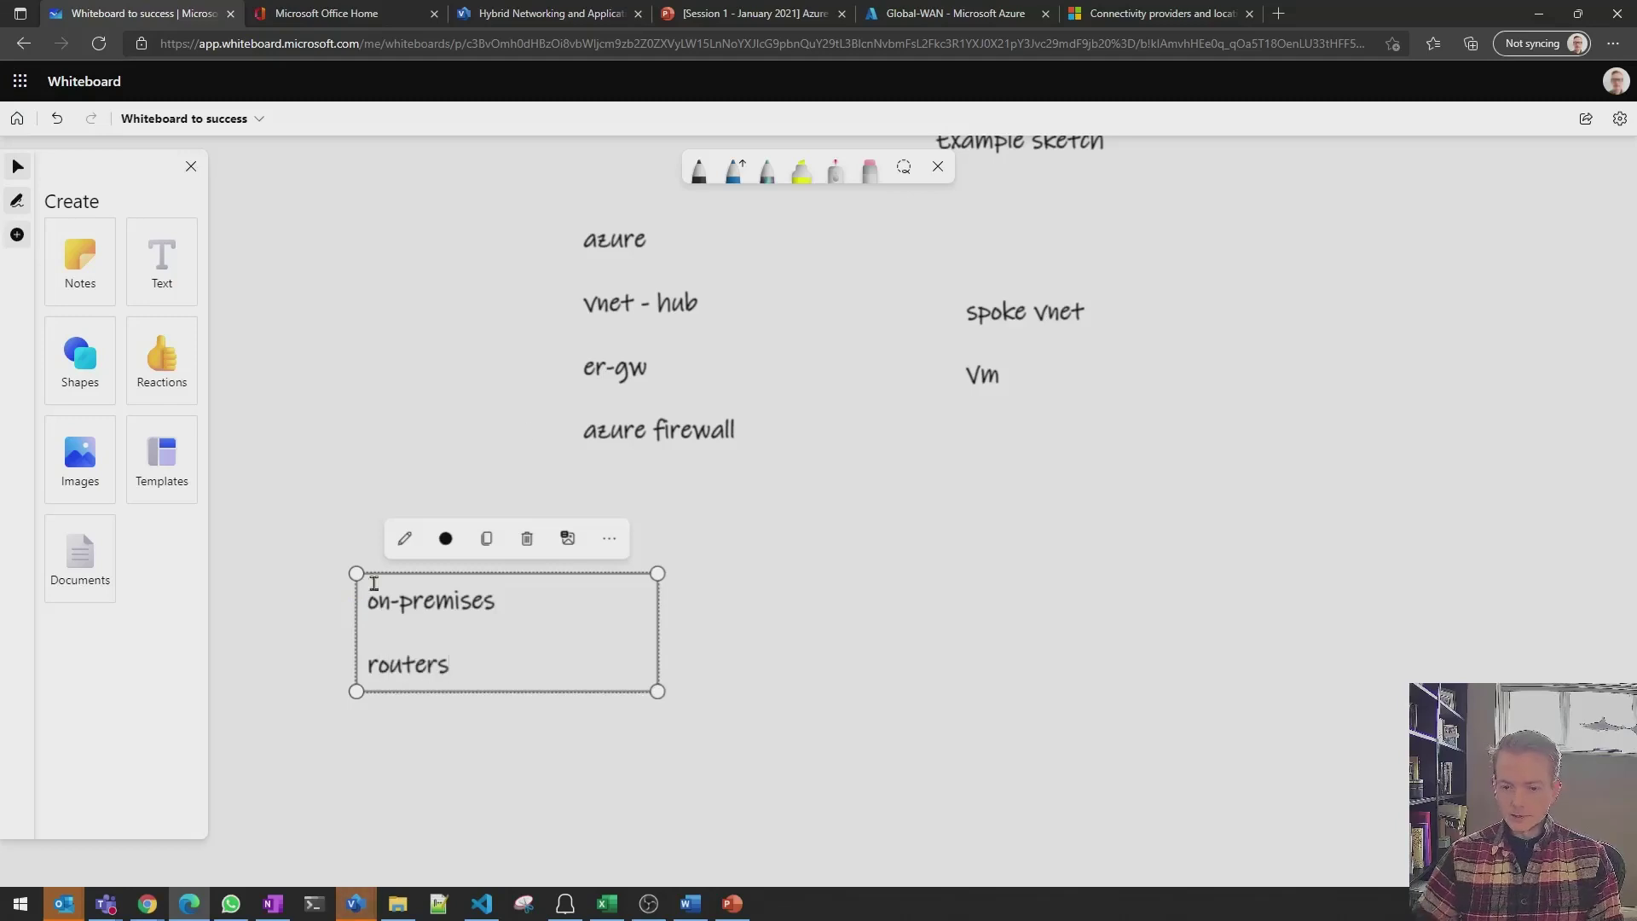
In black ink, circle 'routers' and draw a box around the on-premises group
{"action": "left_click", "coordinate": [698, 167]}
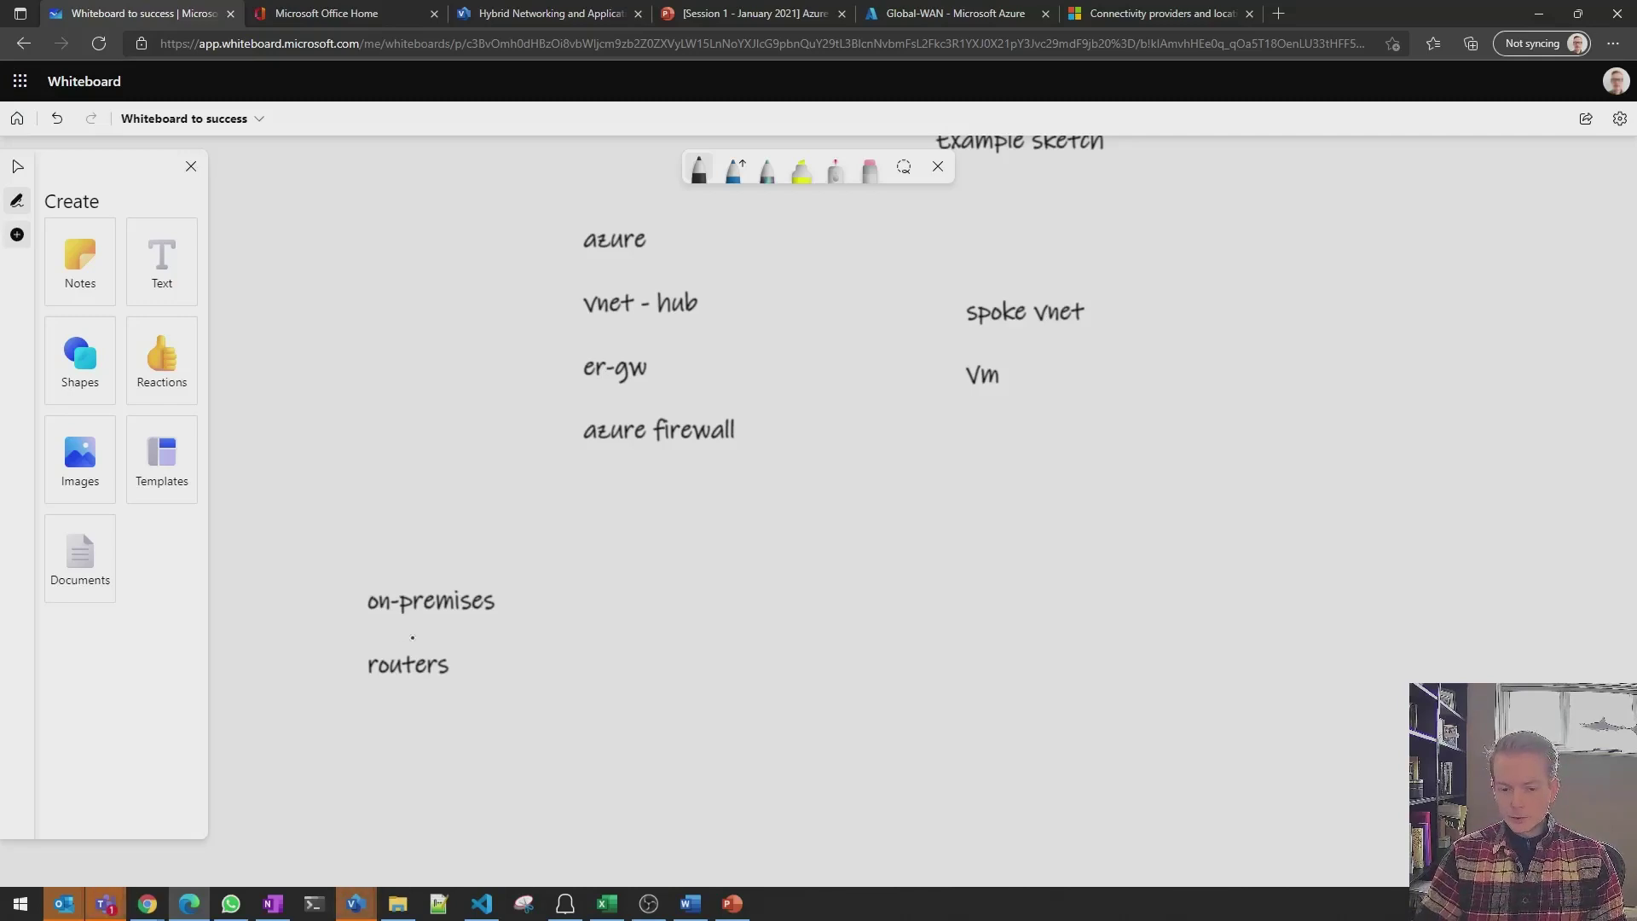
{"action": "mouse_move", "coordinate": [413, 637]}
{"action": "left_mouse_down"}
{"action": "mouse_move", "coordinate": [375, 708]}
{"action": "mouse_move", "coordinate": [411, 638]}
{"action": "left_mouse_up"}
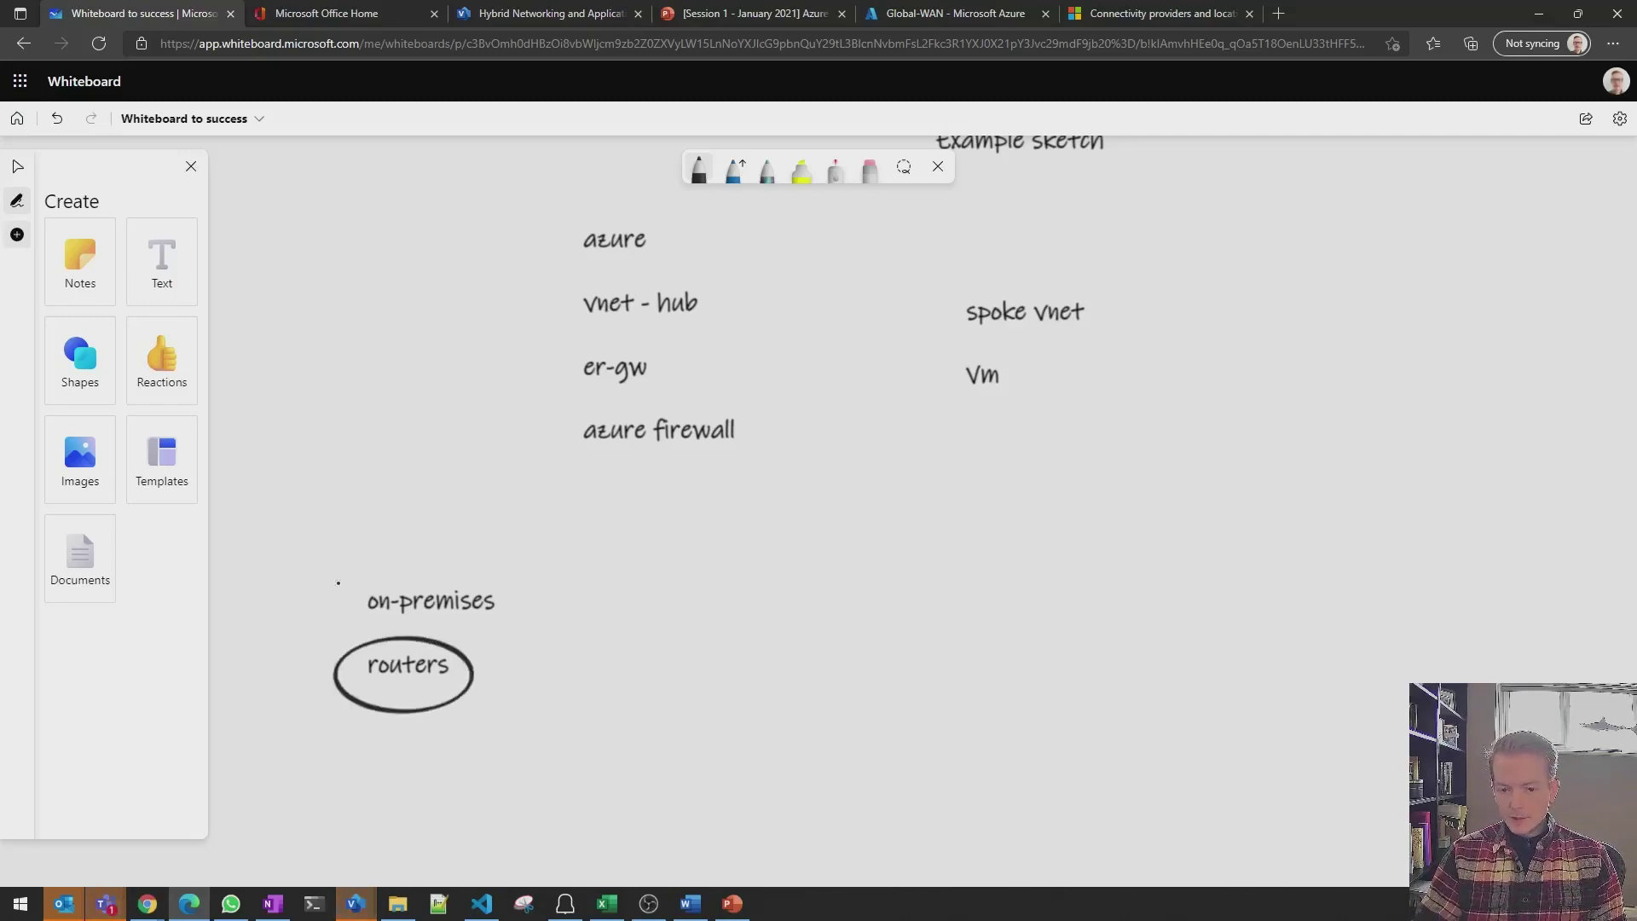
{"action": "mouse_move", "coordinate": [313, 577]}
{"action": "left_mouse_down"}
{"action": "mouse_move", "coordinate": [375, 575]}
{"action": "mouse_move", "coordinate": [535, 675]}
{"action": "mouse_move", "coordinate": [426, 750]}
{"action": "mouse_move", "coordinate": [324, 639]}
{"action": "left_mouse_up"}
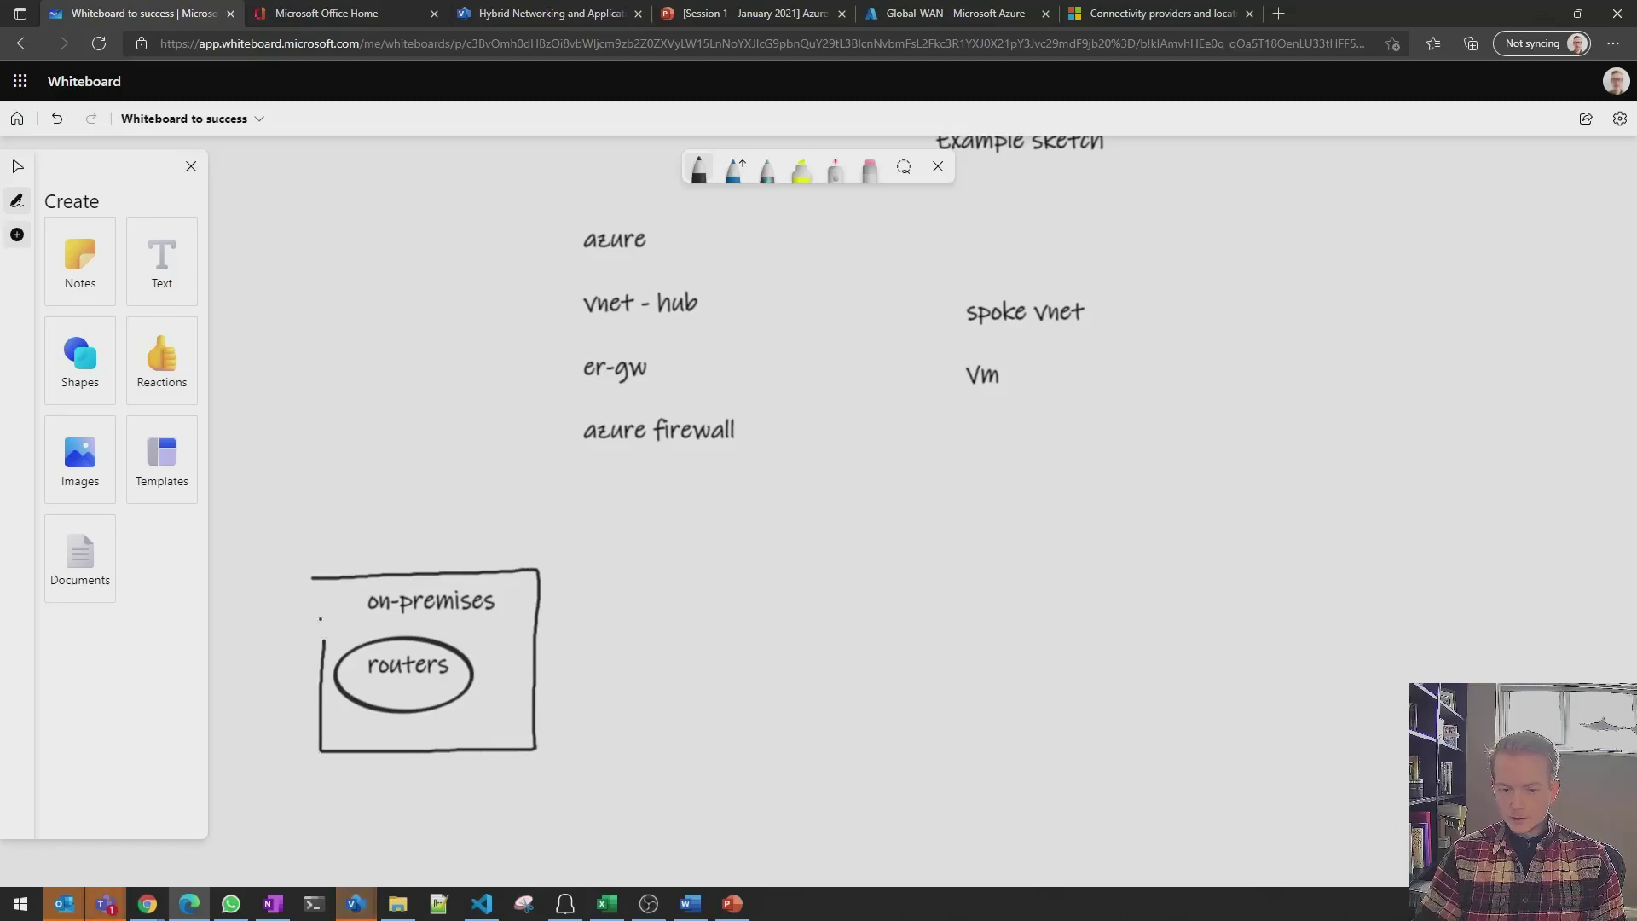
In blue ink, box the hub items and circle er-gw and azure firewall
{"action": "left_click", "coordinate": [710, 181]}
{"action": "left_click", "coordinate": [679, 361]}
{"action": "left_click", "coordinate": [705, 162]}
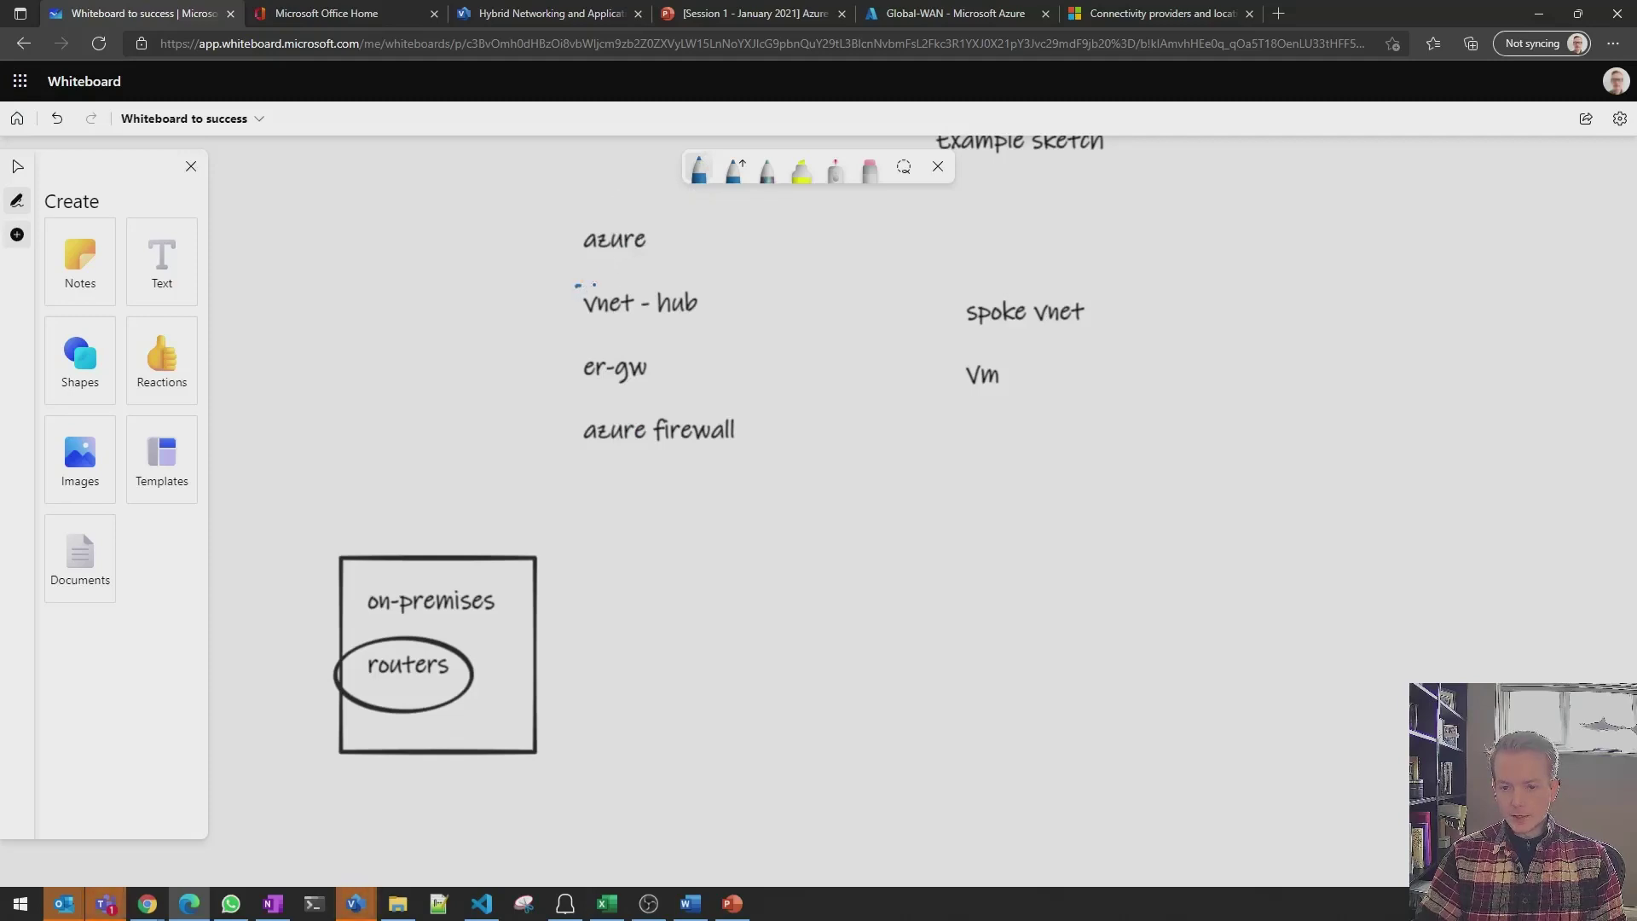
{"action": "mouse_move", "coordinate": [595, 284]}
{"action": "left_mouse_down"}
{"action": "mouse_move", "coordinate": [798, 281]}
{"action": "mouse_move", "coordinate": [804, 482]}
{"action": "mouse_move", "coordinate": [585, 496]}
{"action": "mouse_move", "coordinate": [575, 284]}
{"action": "left_mouse_up"}
{"action": "mouse_move", "coordinate": [648, 342]}
{"action": "left_mouse_down"}
{"action": "mouse_move", "coordinate": [579, 388]}
{"action": "mouse_move", "coordinate": [650, 342]}
{"action": "left_mouse_up"}
{"action": "mouse_move", "coordinate": [601, 404]}
{"action": "left_mouse_down"}
{"action": "mouse_move", "coordinate": [568, 452]}
{"action": "mouse_move", "coordinate": [781, 409]}
{"action": "mouse_move", "coordinate": [604, 397]}
{"action": "left_mouse_up"}
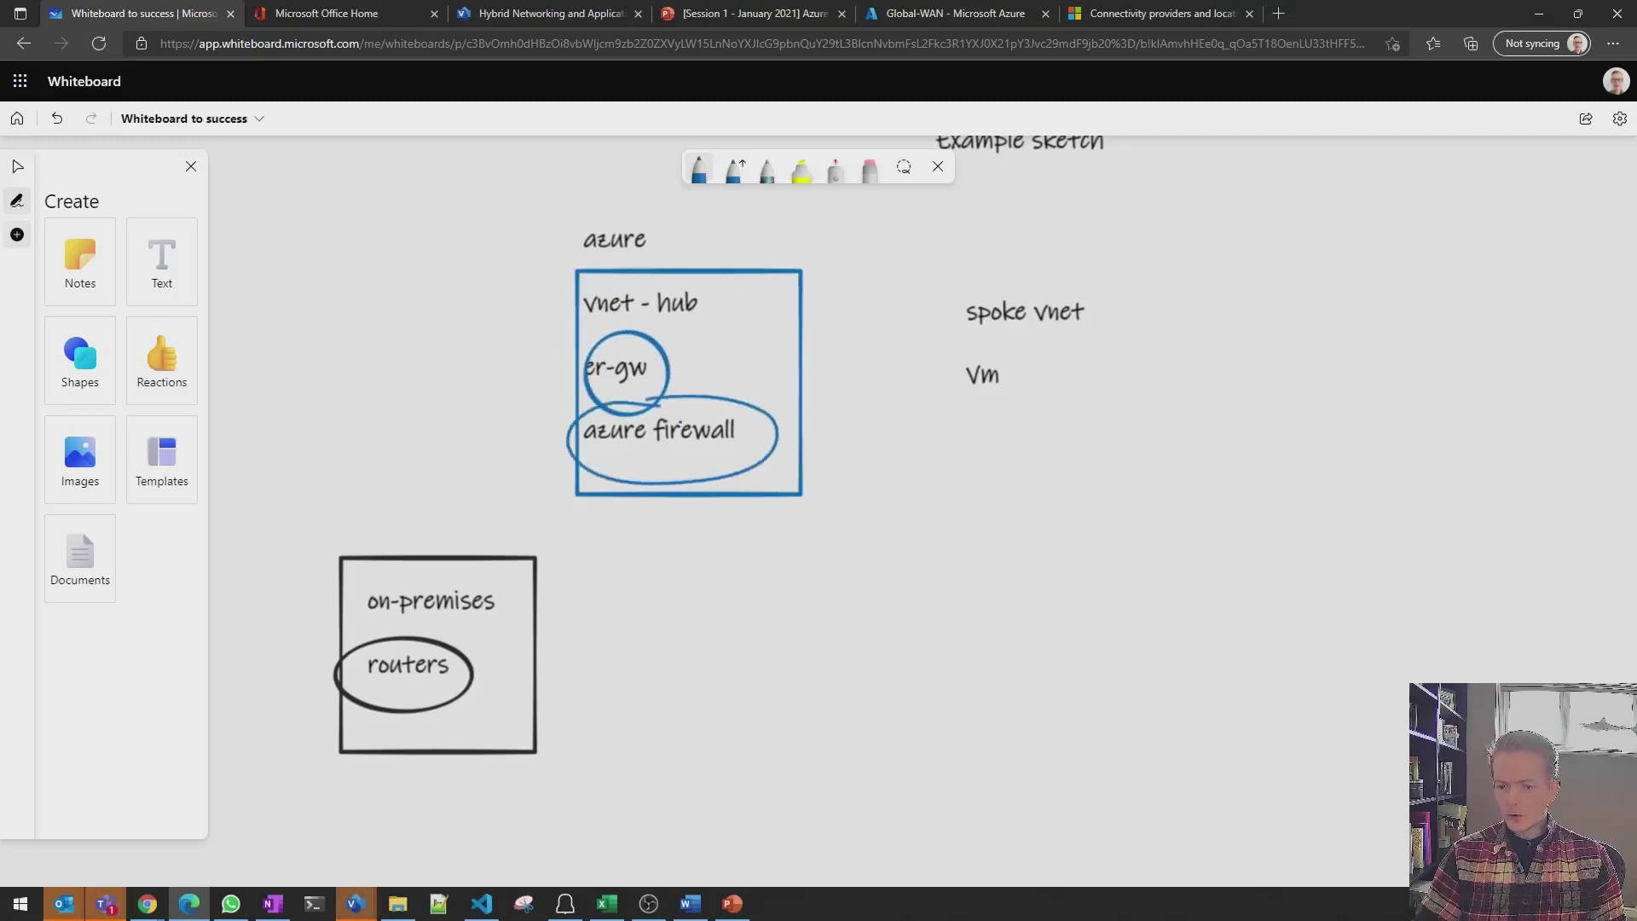
In red ink, circle Vm and draw a box around spoke vnet
{"action": "left_click", "coordinate": [701, 170]}
{"action": "left_click", "coordinate": [759, 271]}
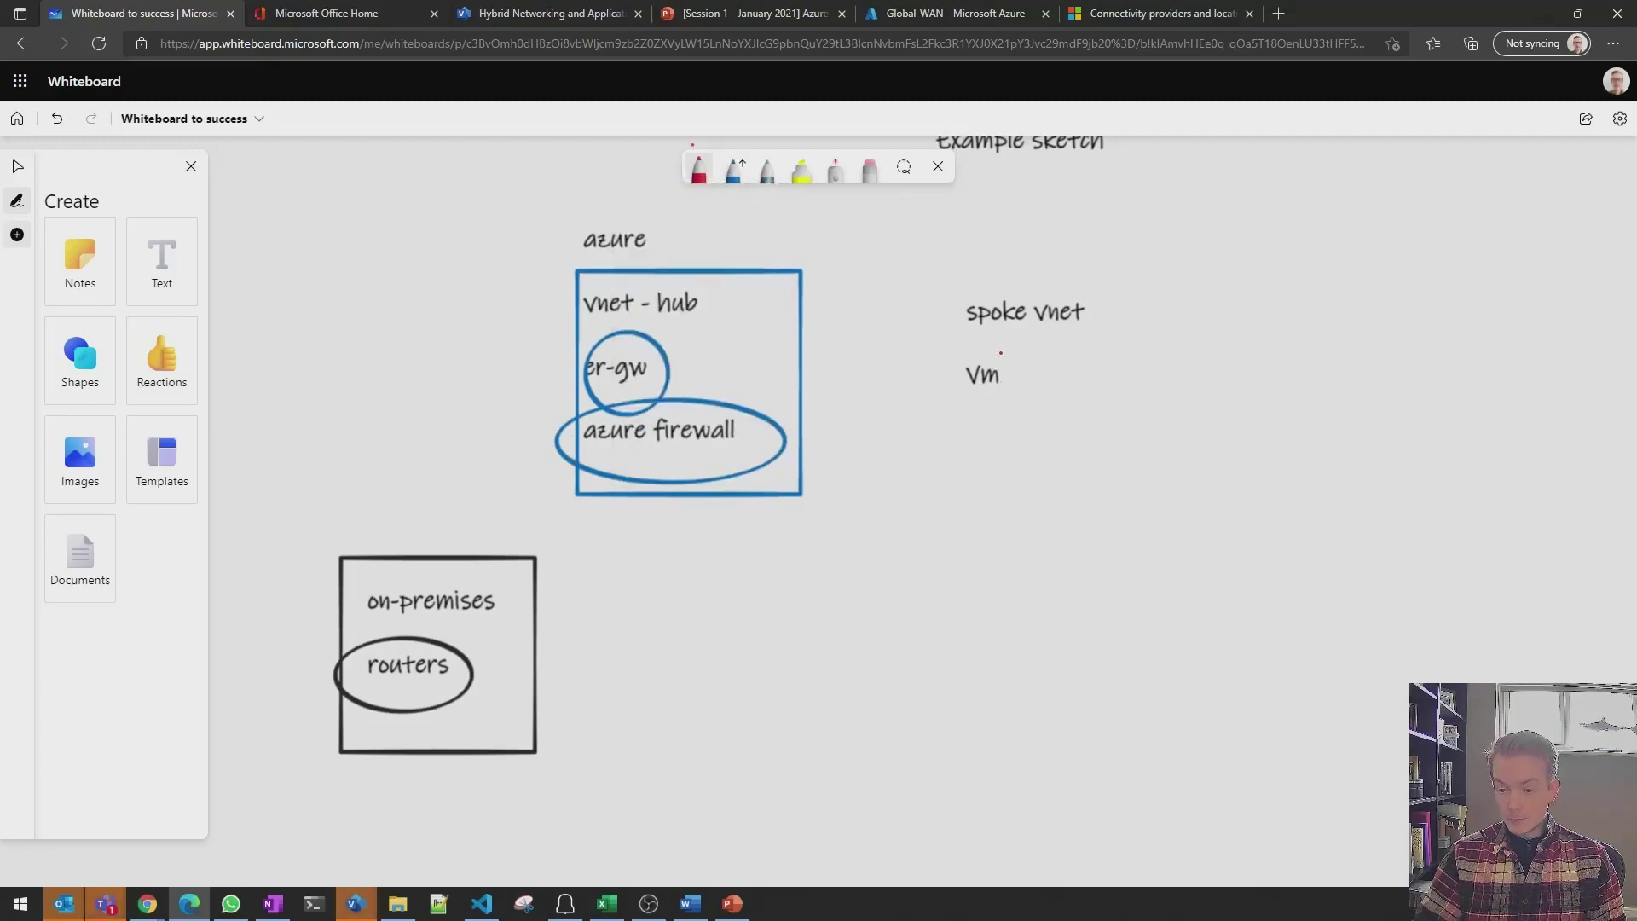
{"action": "mouse_move", "coordinate": [1000, 352]}
{"action": "left_mouse_down"}
{"action": "mouse_move", "coordinate": [1006, 414]}
{"action": "mouse_move", "coordinate": [1002, 345]}
{"action": "left_mouse_up"}
{"action": "mouse_move", "coordinate": [898, 277]}
{"action": "left_mouse_down"}
{"action": "mouse_move", "coordinate": [1125, 275]}
{"action": "mouse_move", "coordinate": [1122, 457]}
{"action": "mouse_move", "coordinate": [902, 457]}
{"action": "mouse_move", "coordinate": [900, 274]}
{"action": "left_mouse_up"}
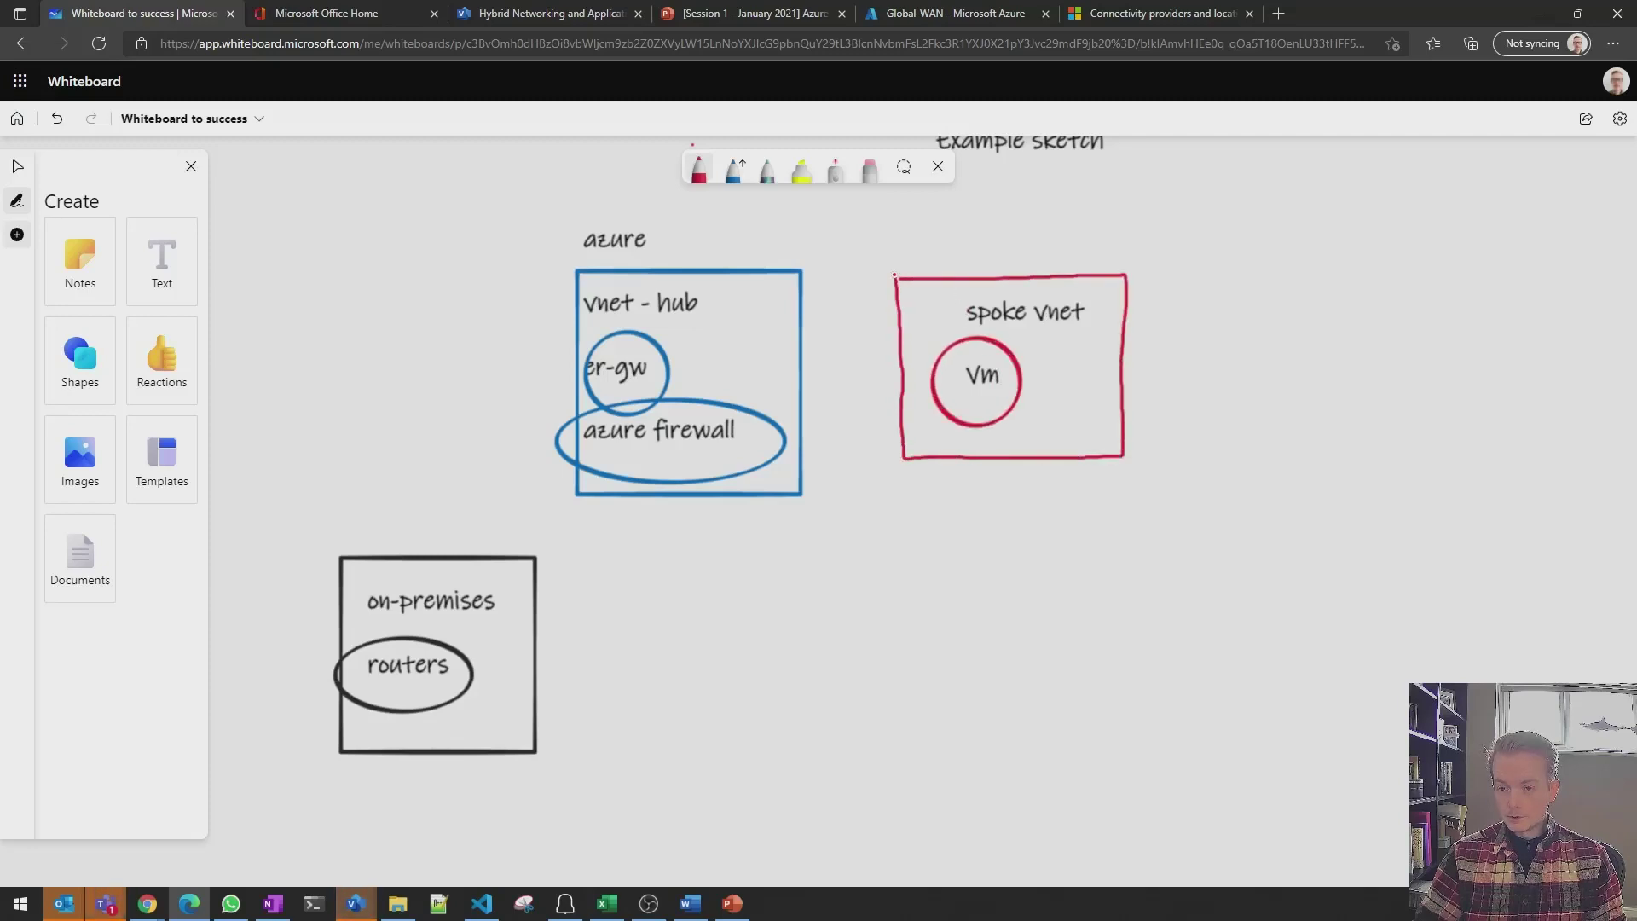
{"action": "left_click", "coordinate": [698, 168]}
{"action": "left_click", "coordinate": [639, 397]}
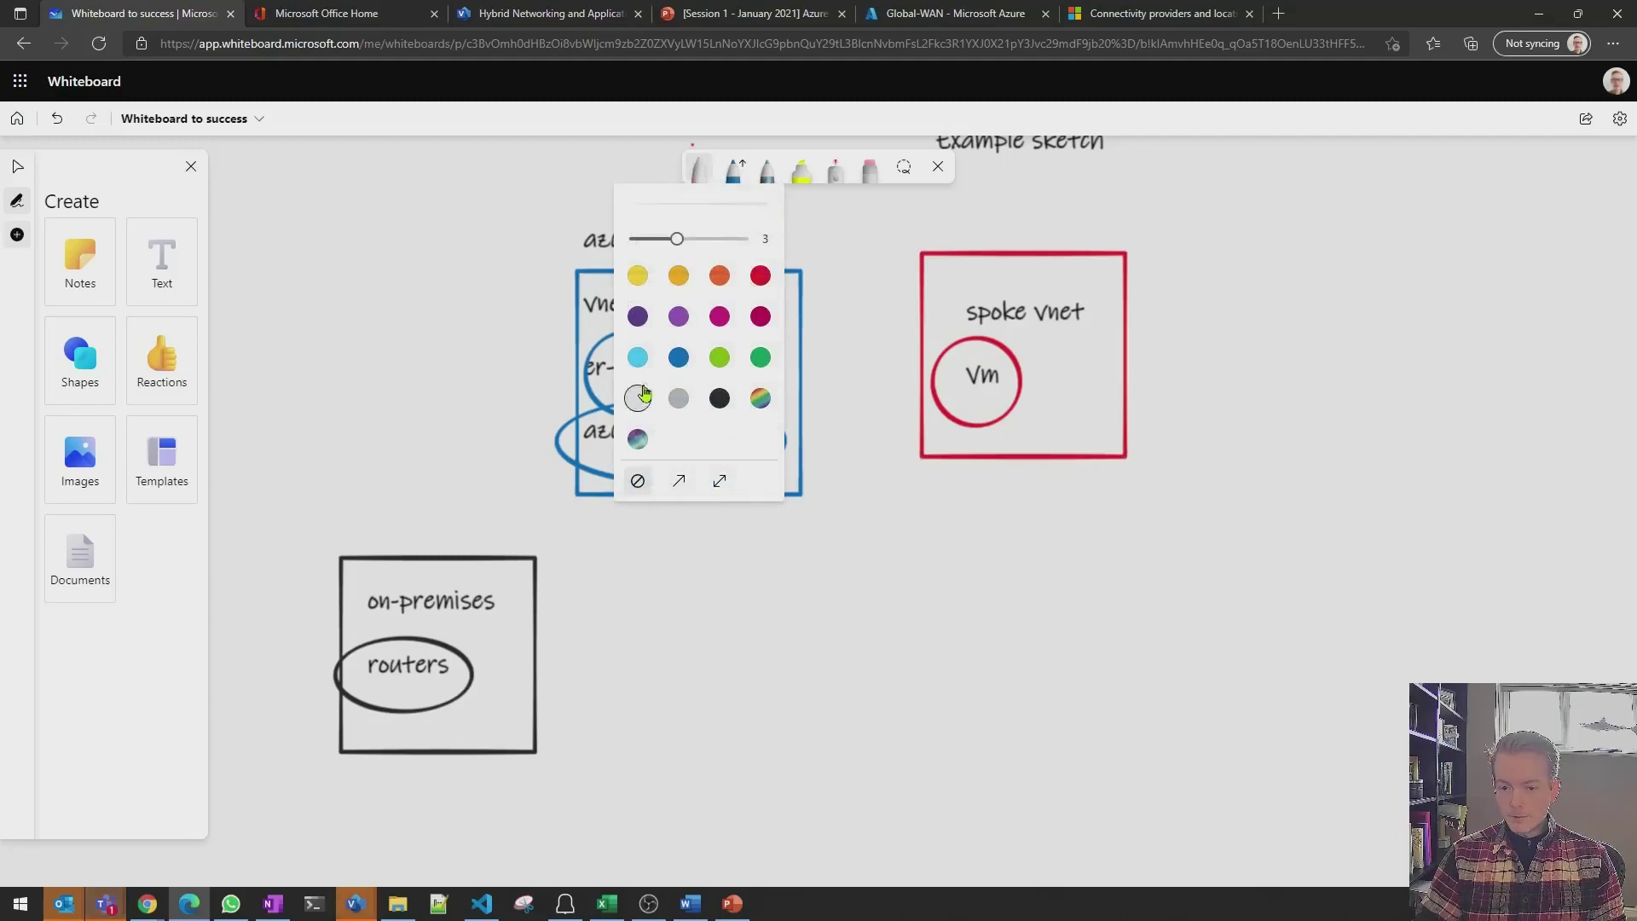
{"action": "left_click", "coordinate": [552, 207]}
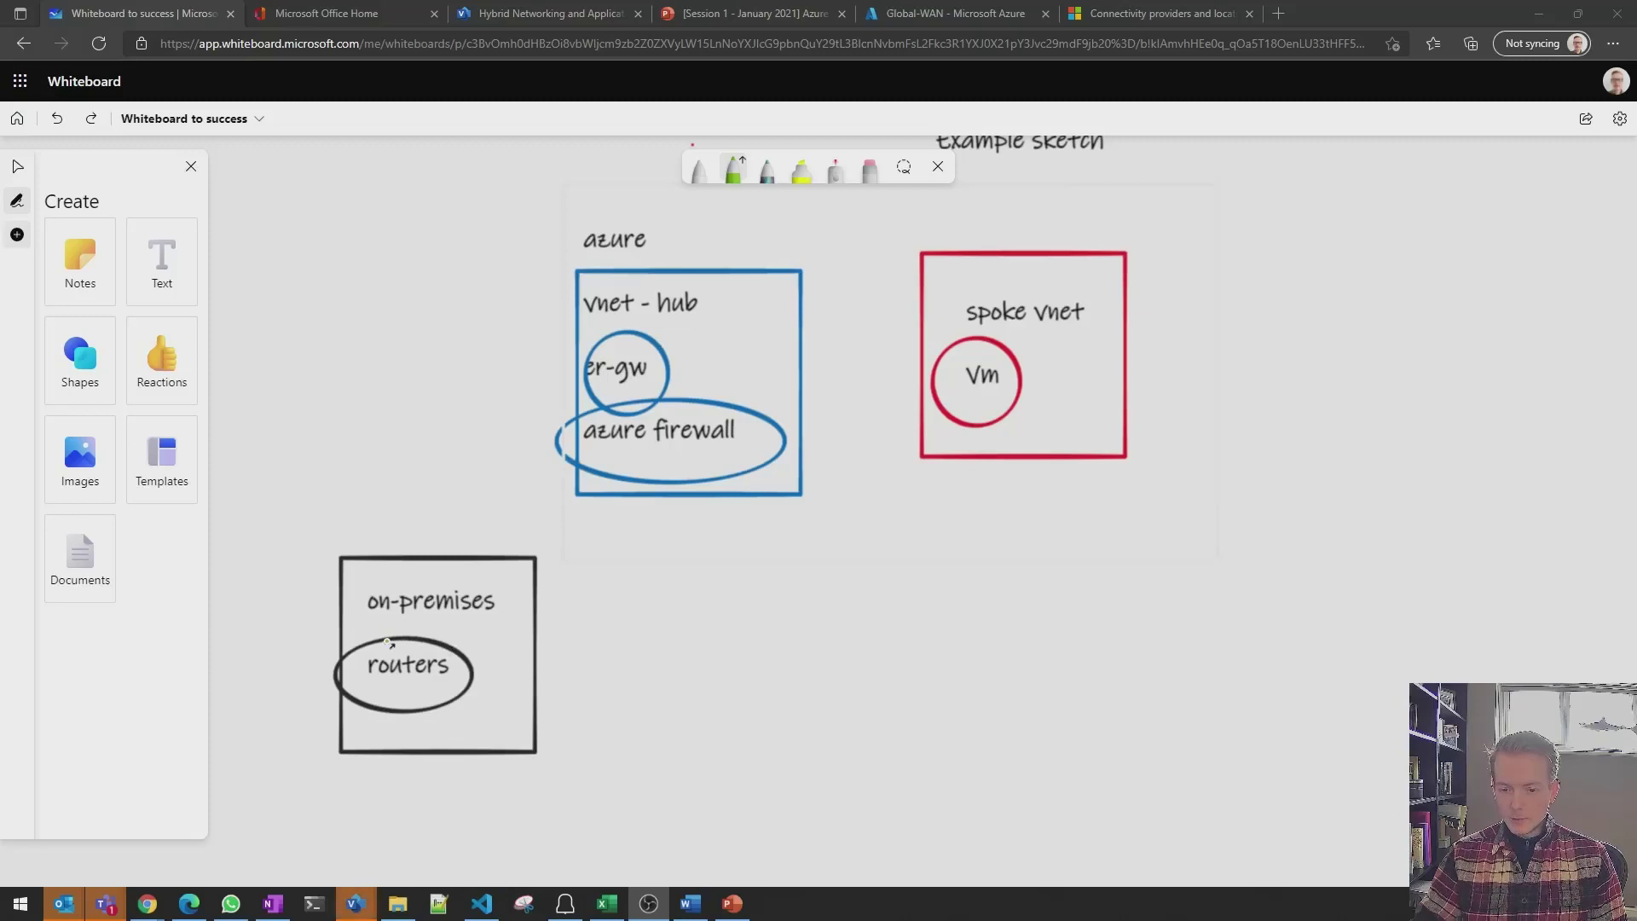
Draw a green arrow up from routers and add an 'er' label above on-premises
{"action": "left_click_drag", "start_coordinate": [388, 639], "coordinate": [328, 483]}
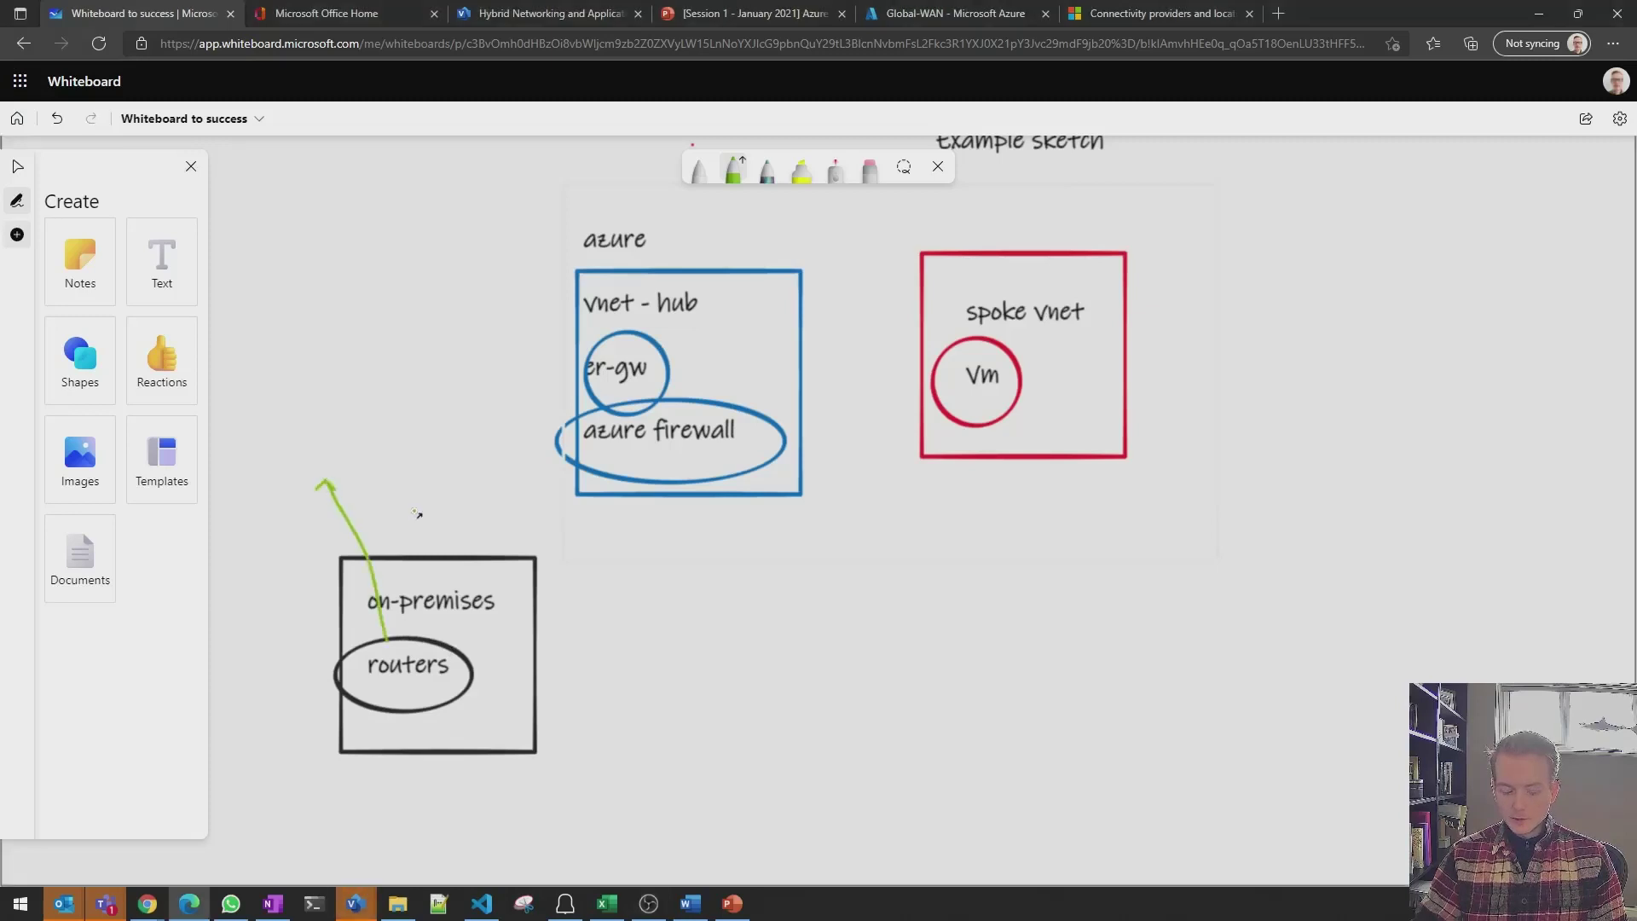
{"action": "left_click", "coordinate": [162, 260]}
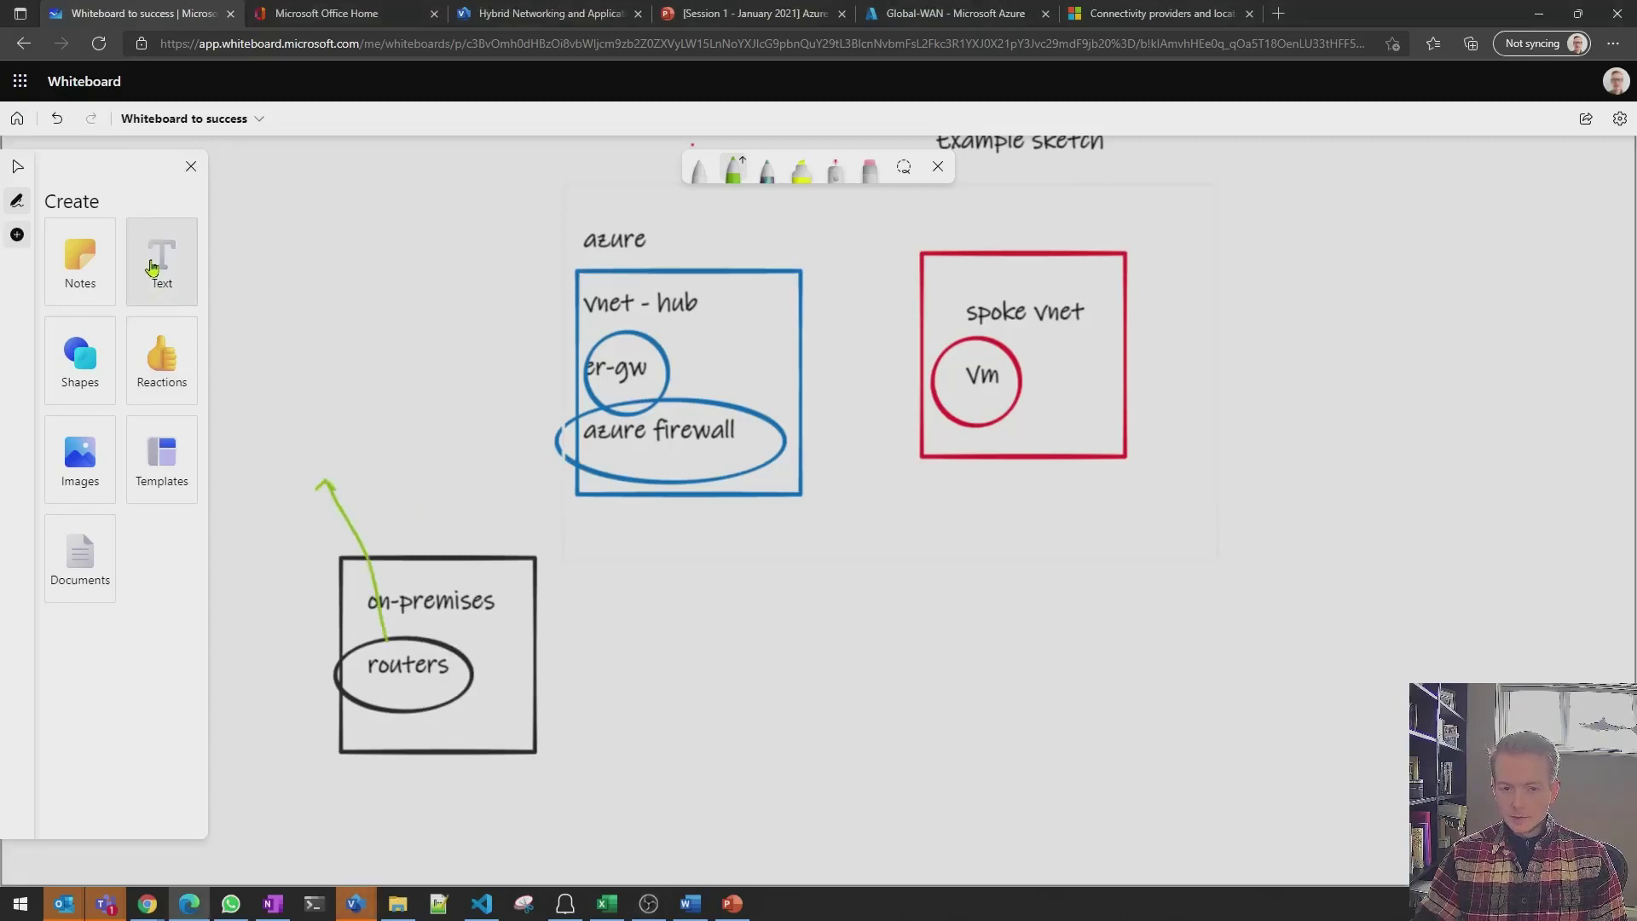
{"action": "left_click", "coordinate": [304, 456]}
{"action": "type", "text": "er"}
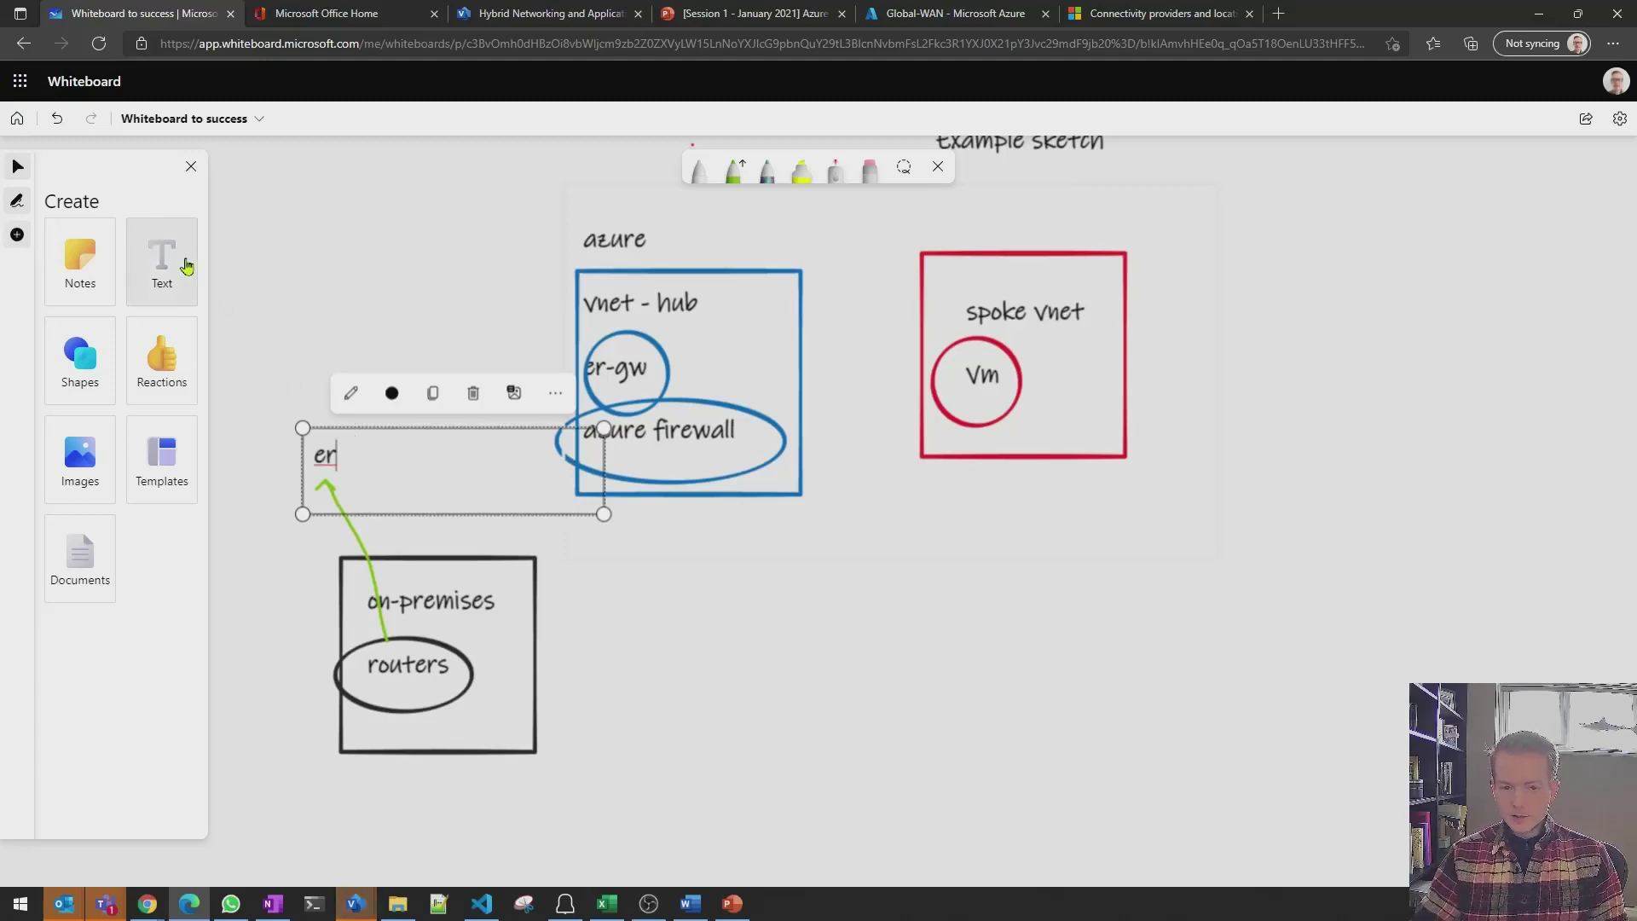
{"action": "left_click", "coordinate": [175, 264]}
Draw green arrows linking er to the hub, er-gw to azure firewall, and firewall to spoke vnet
{"action": "left_click", "coordinate": [734, 170]}
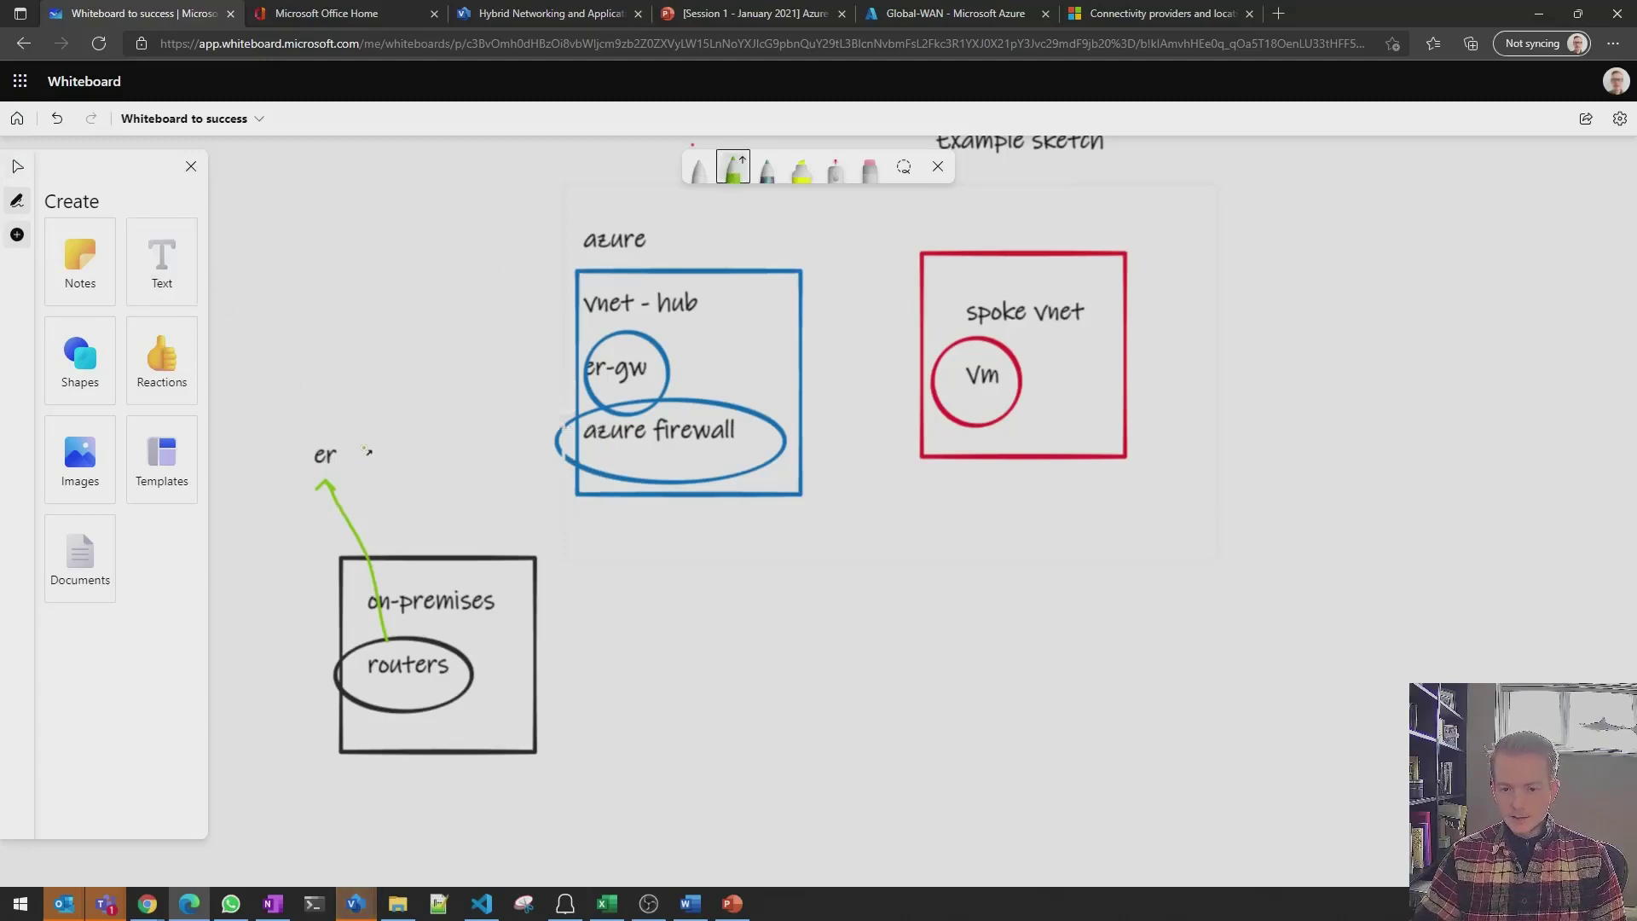
{"action": "mouse_move", "coordinate": [363, 446]}
{"action": "left_mouse_down"}
{"action": "mouse_move", "coordinate": [473, 446]}
{"action": "mouse_move", "coordinate": [571, 387]}
{"action": "left_mouse_up"}
{"action": "left_click_drag", "start_coordinate": [687, 362], "coordinate": [720, 388]}
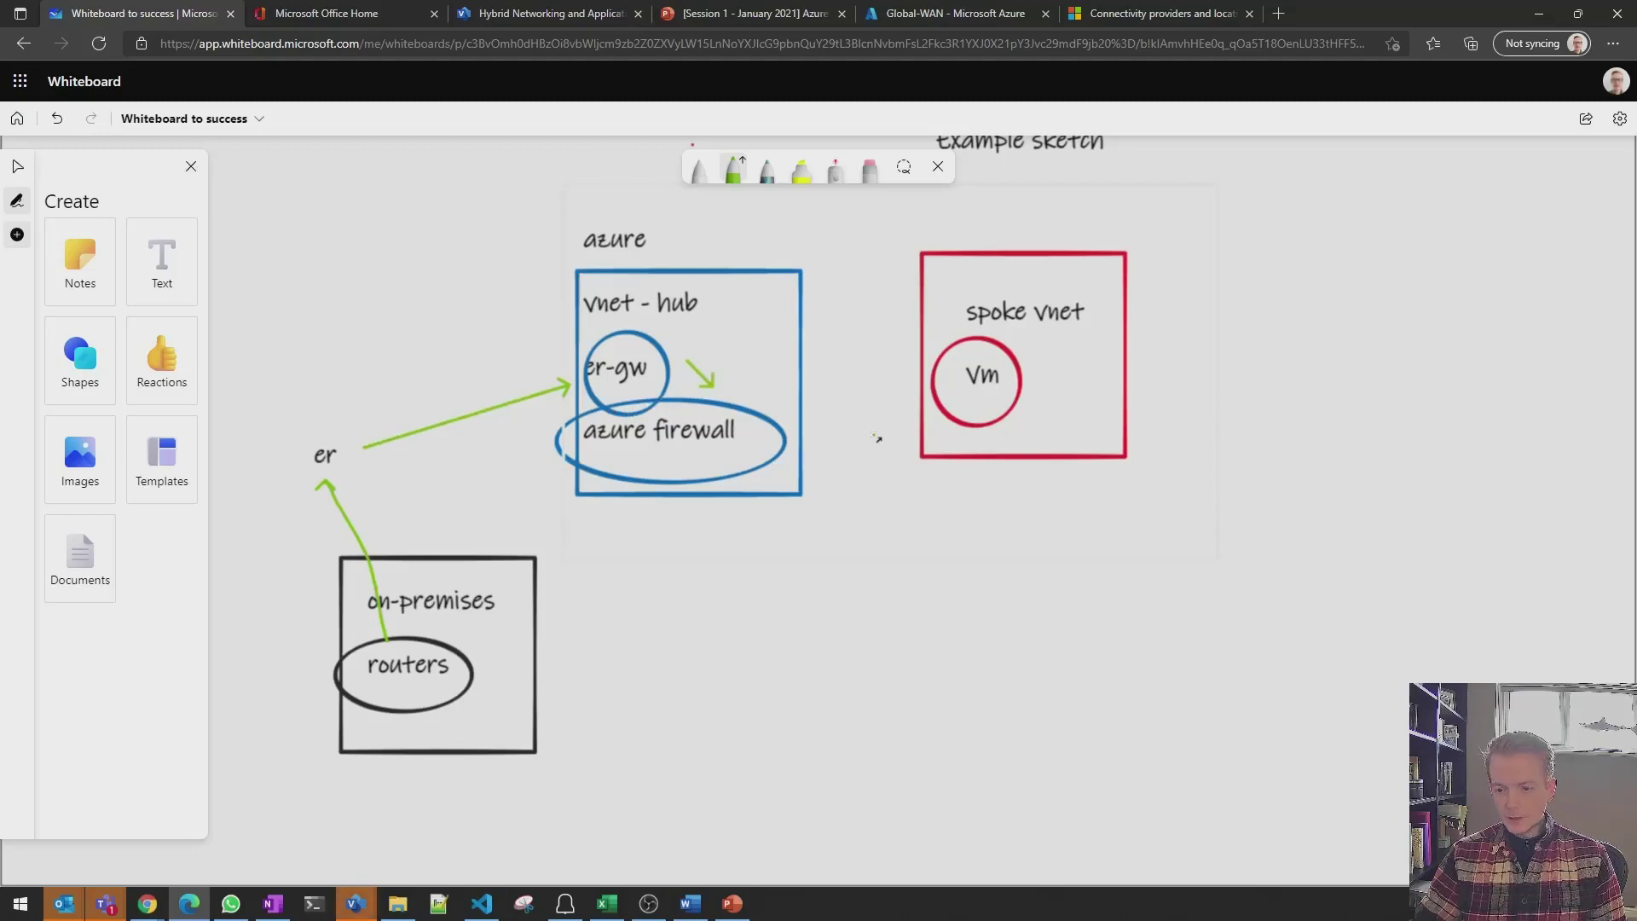
{"action": "left_click_drag", "start_coordinate": [800, 424], "coordinate": [906, 394]}
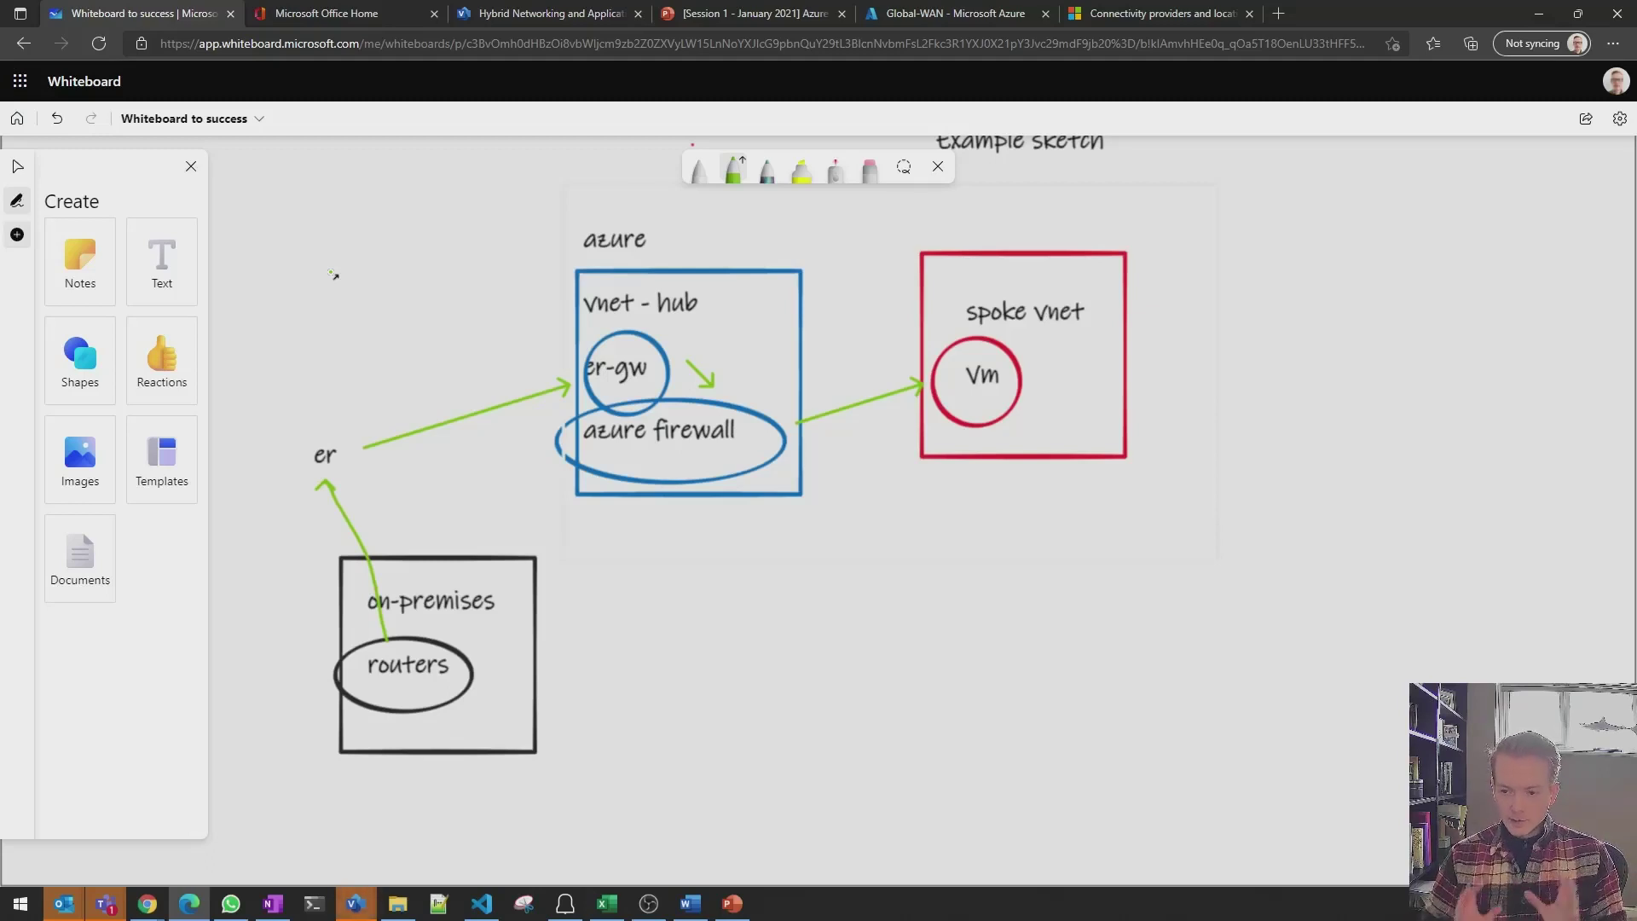
Draw a green arrow leading into Supporting material, then switch to the Global-WAN Azure page
{"action": "left_click", "coordinate": [17, 166]}
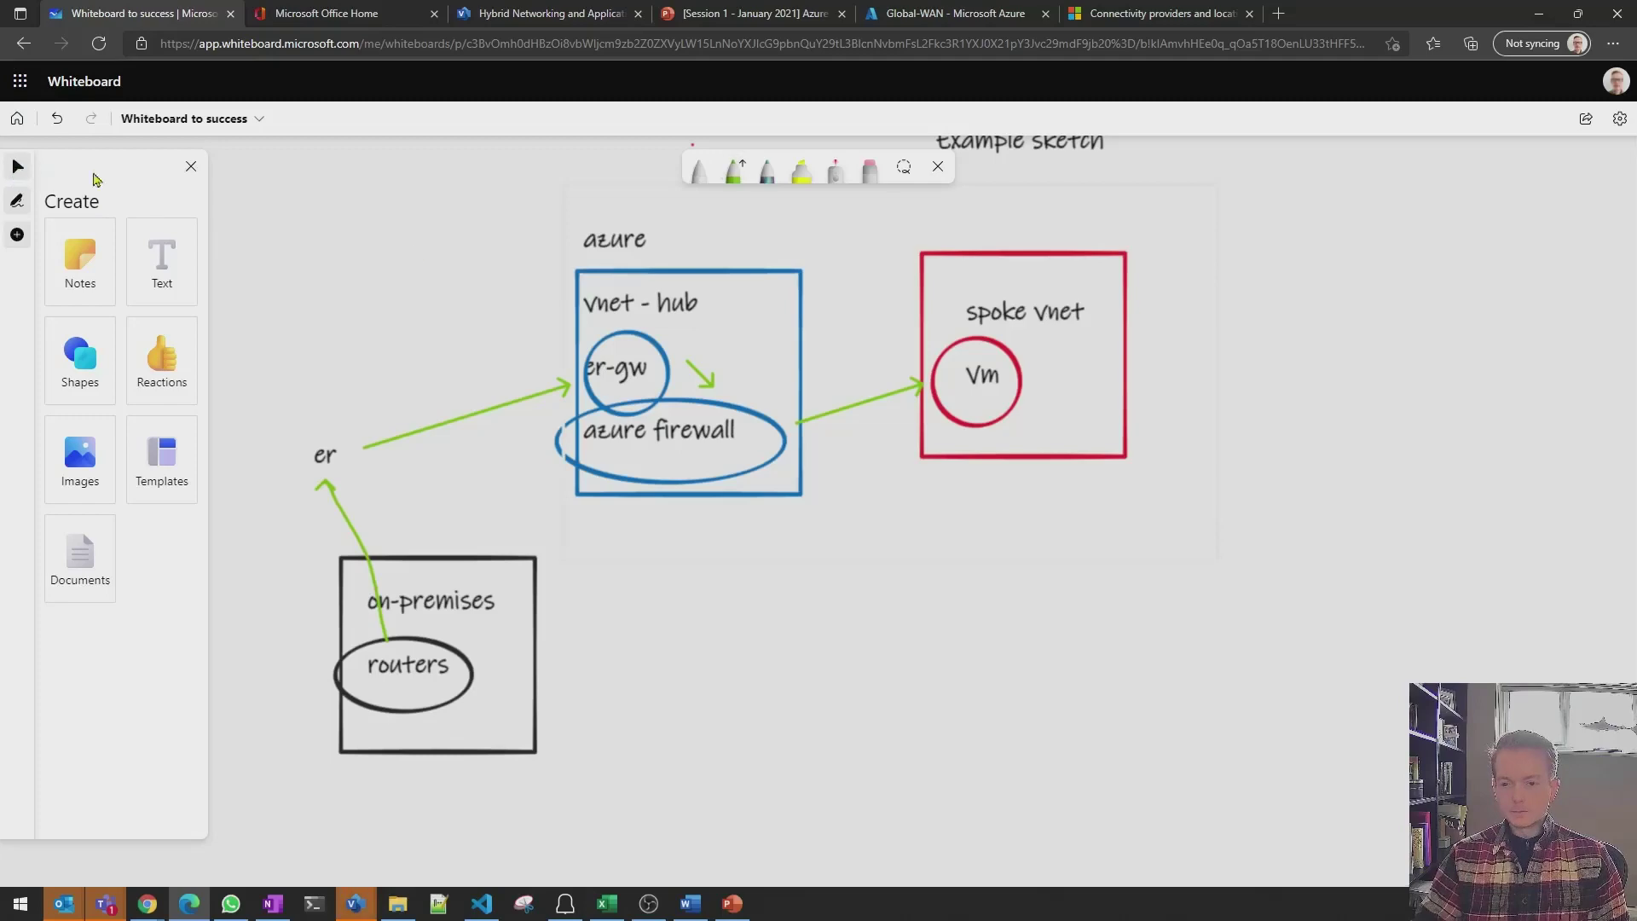
{"action": "left_click_drag", "start_coordinate": [1417, 433], "coordinate": [1132, 635]}
{"action": "scroll", "coordinate": [1132, 635], "scroll_direction": "up", "scroll_amount": 10}
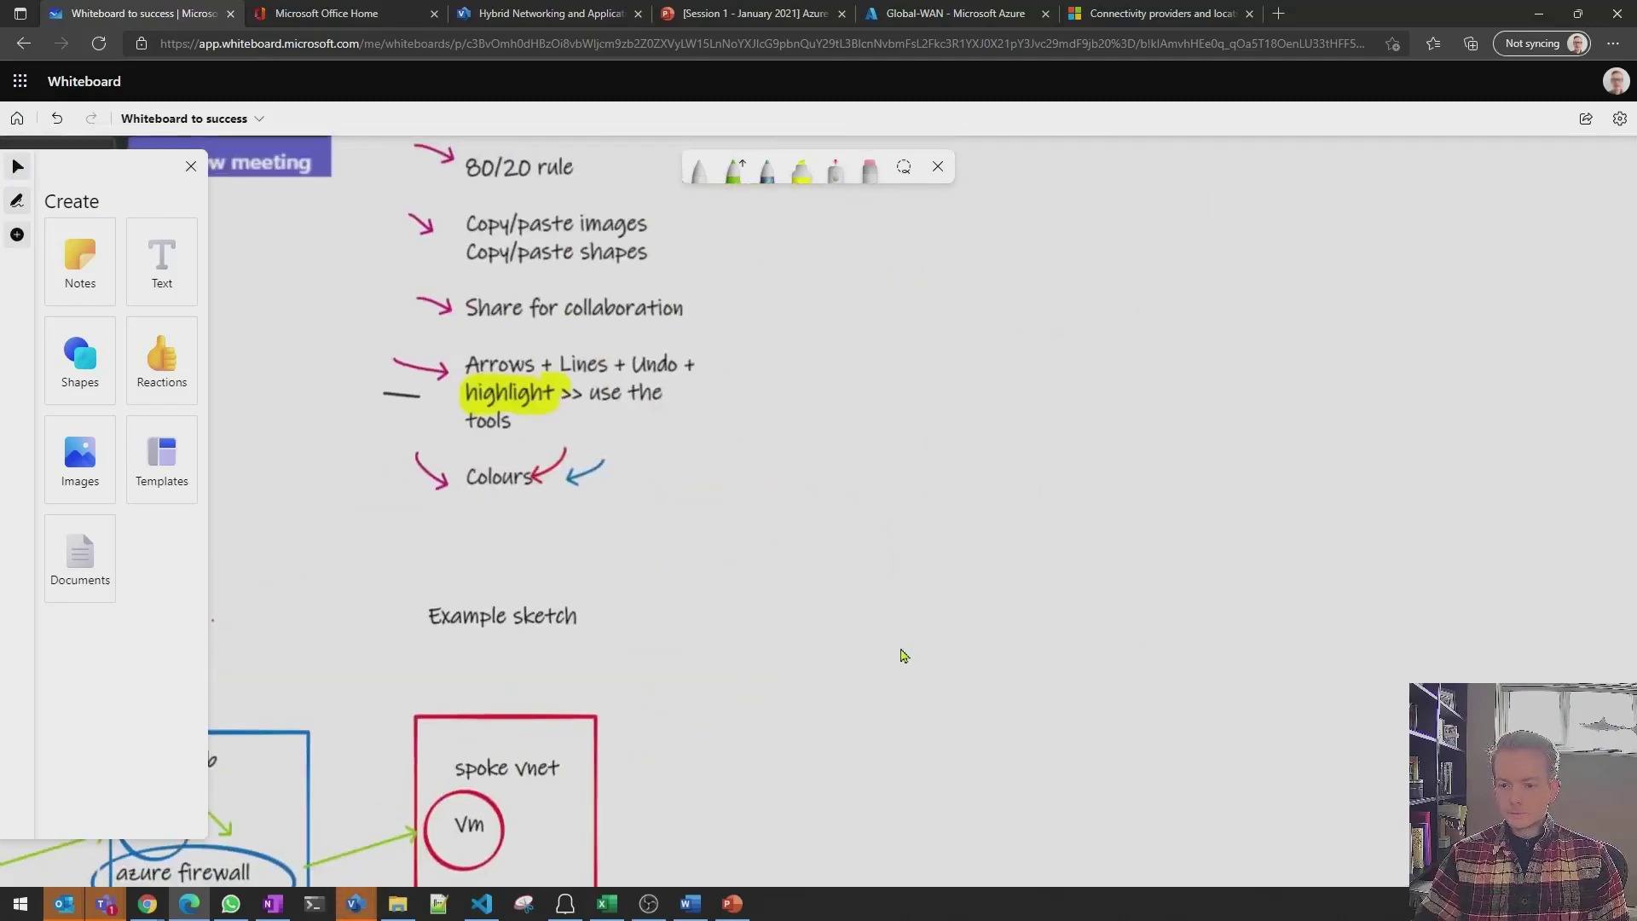
{"action": "scroll", "coordinate": [841, 717], "scroll_direction": "up", "scroll_amount": 10}
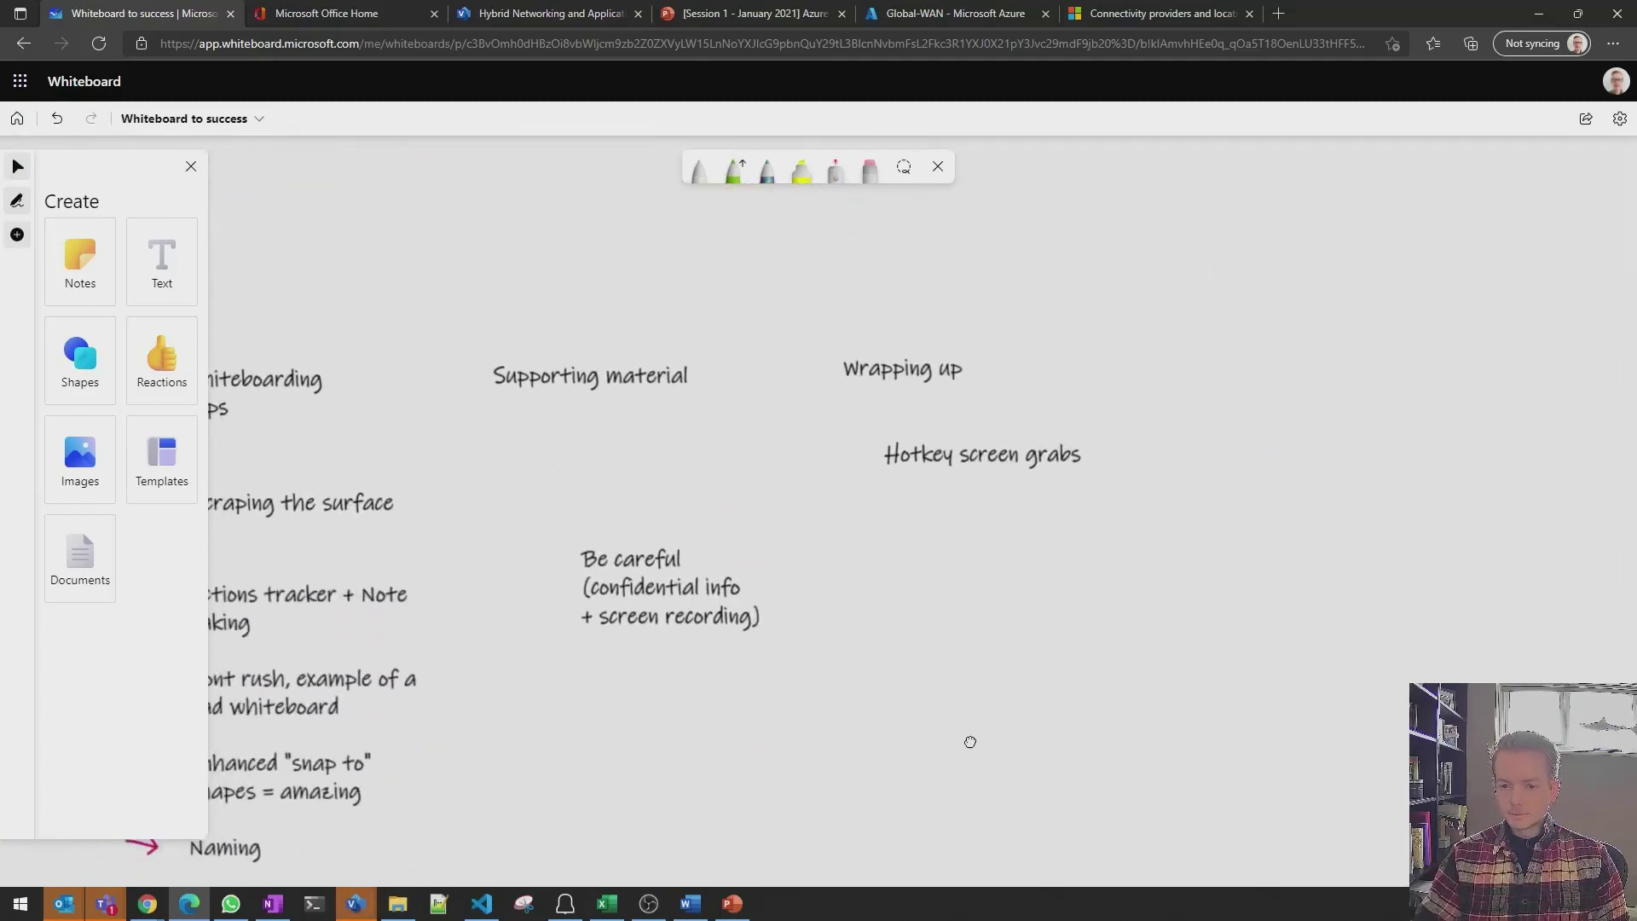
{"action": "scroll", "coordinate": [947, 457], "scroll_direction": "down", "scroll_amount": 2}
{"action": "scroll", "coordinate": [946, 457], "scroll_direction": "up", "scroll_amount": 3}
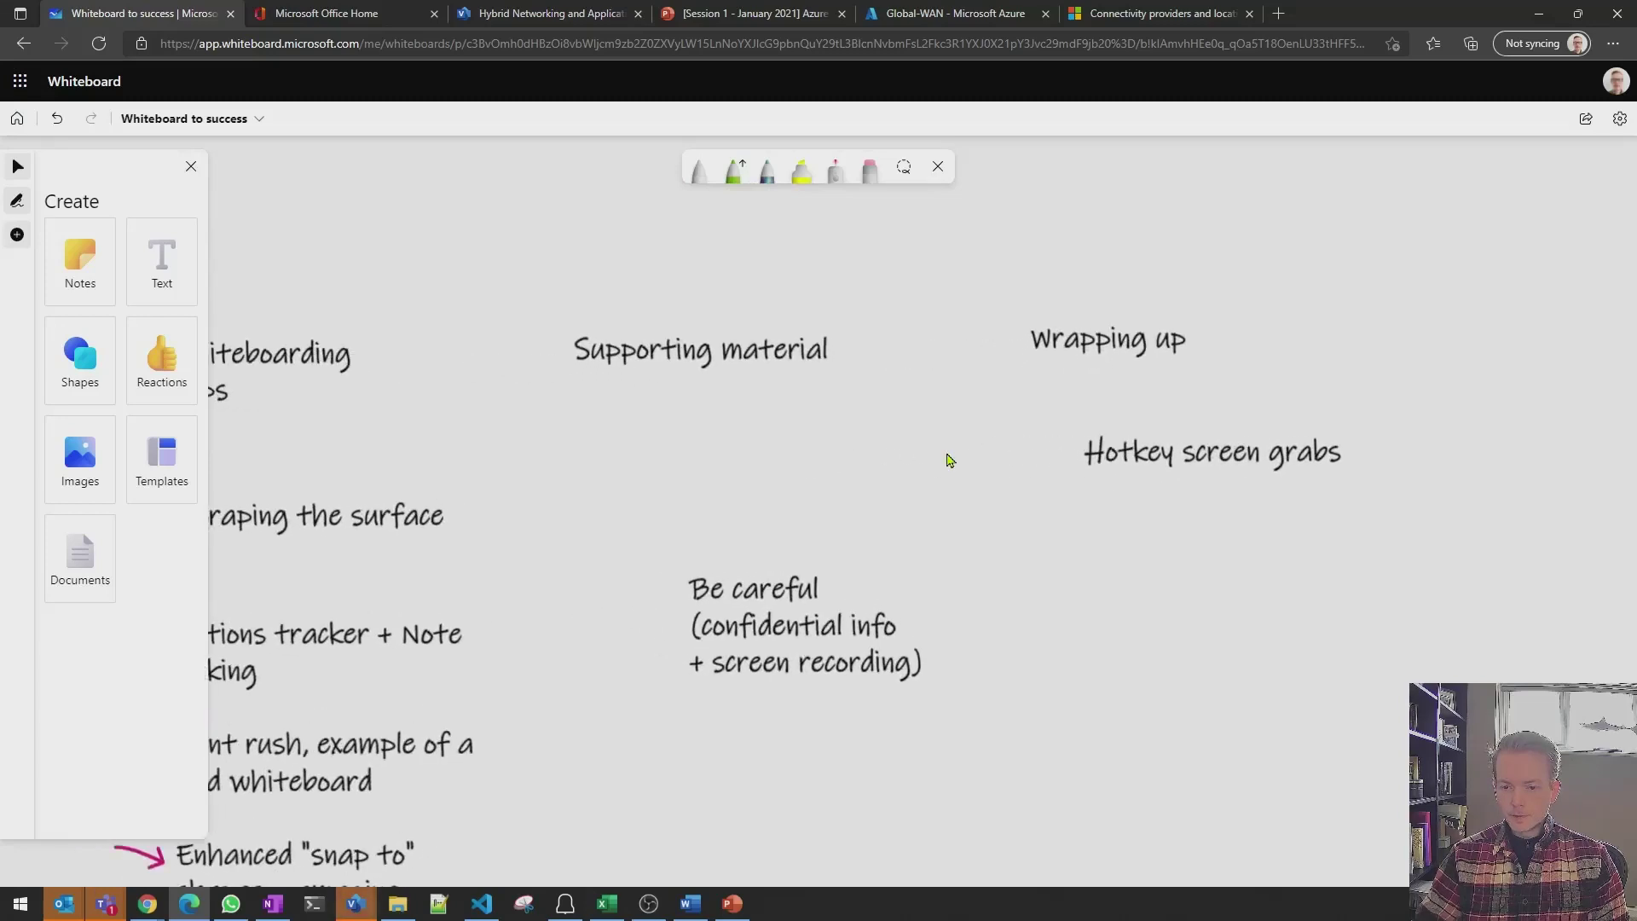
{"action": "left_click", "coordinate": [742, 171]}
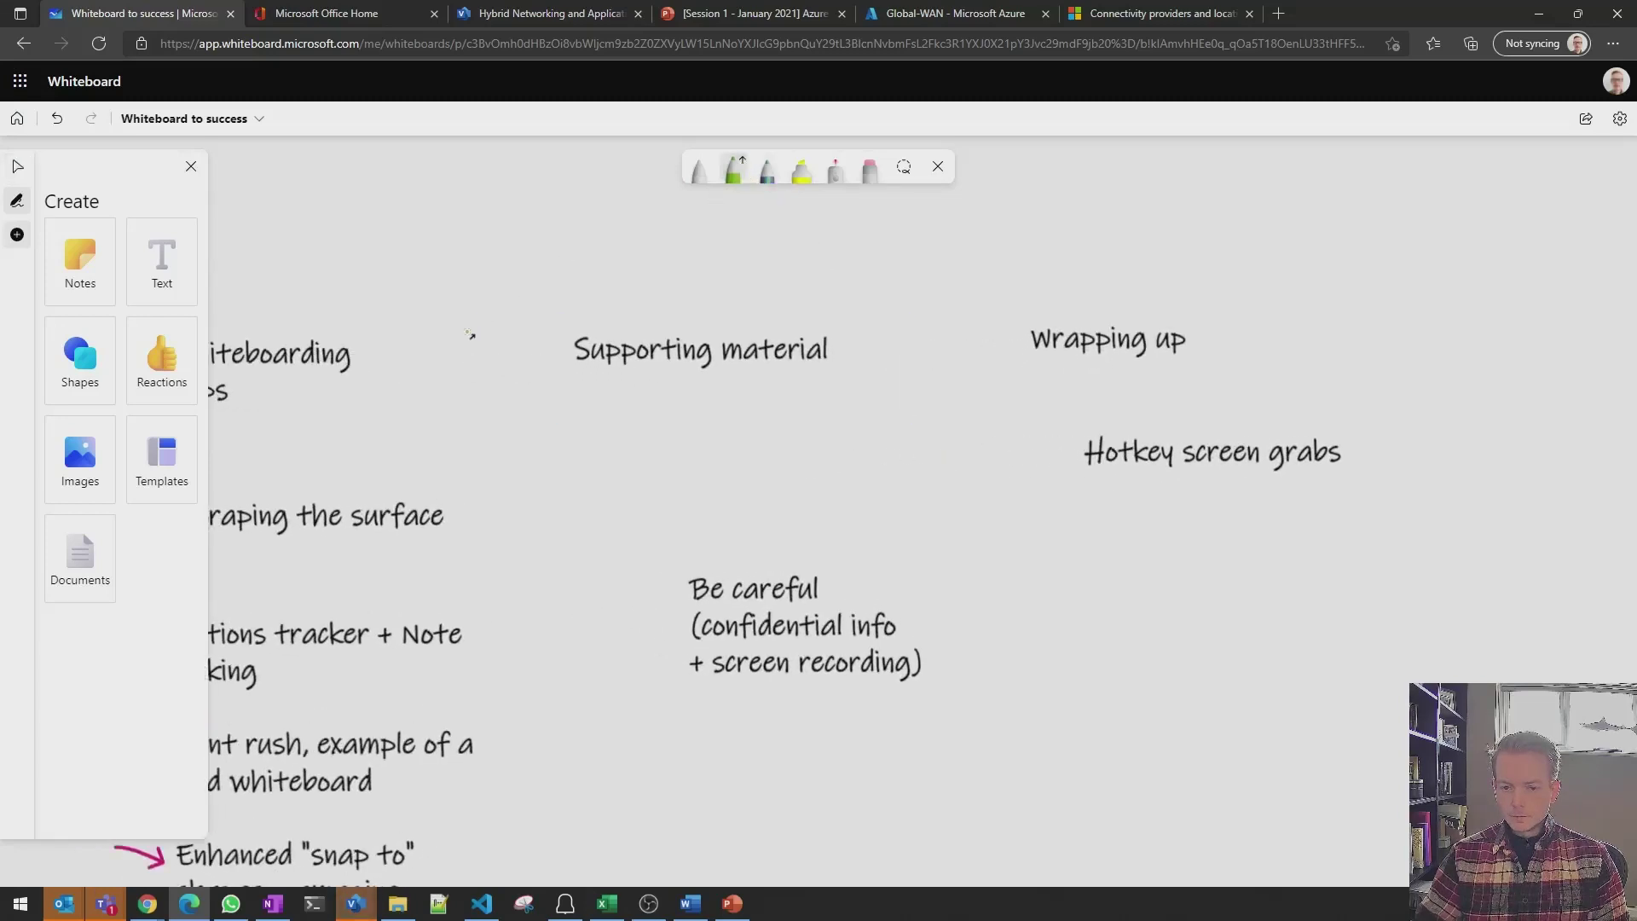
{"action": "left_click_drag", "start_coordinate": [468, 337], "coordinate": [599, 299]}
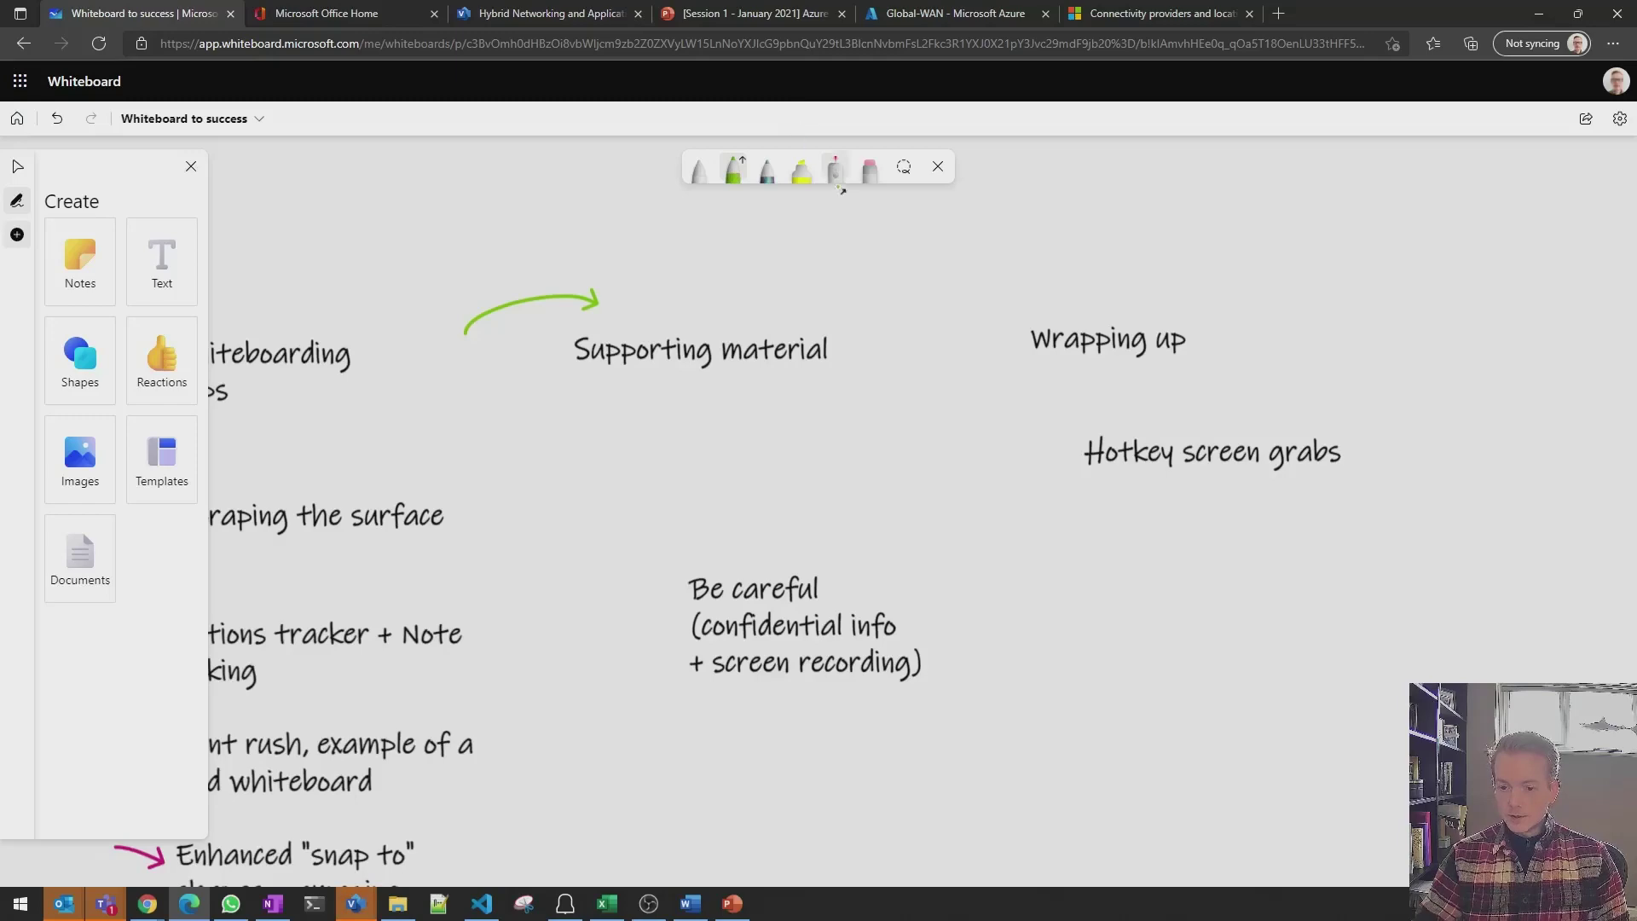
{"action": "left_click", "coordinate": [942, 12]}
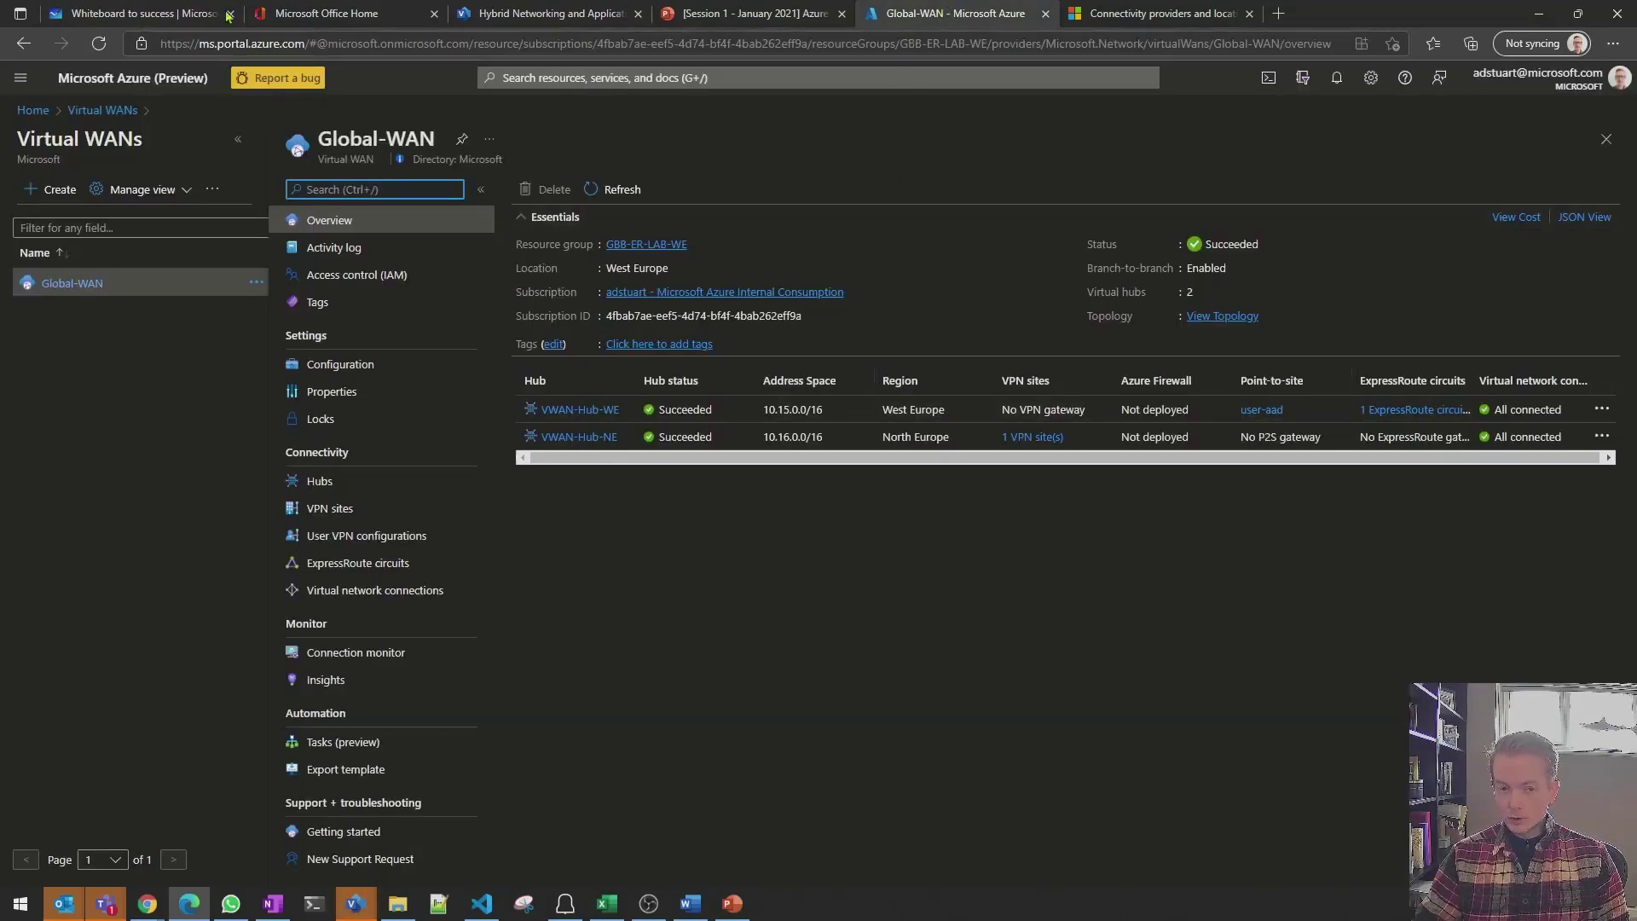
View the VWAN-Hub-WE hub's ExpressRoute circuits in Azure, then go back to the whiteboard
{"action": "left_click", "coordinate": [193, 17]}
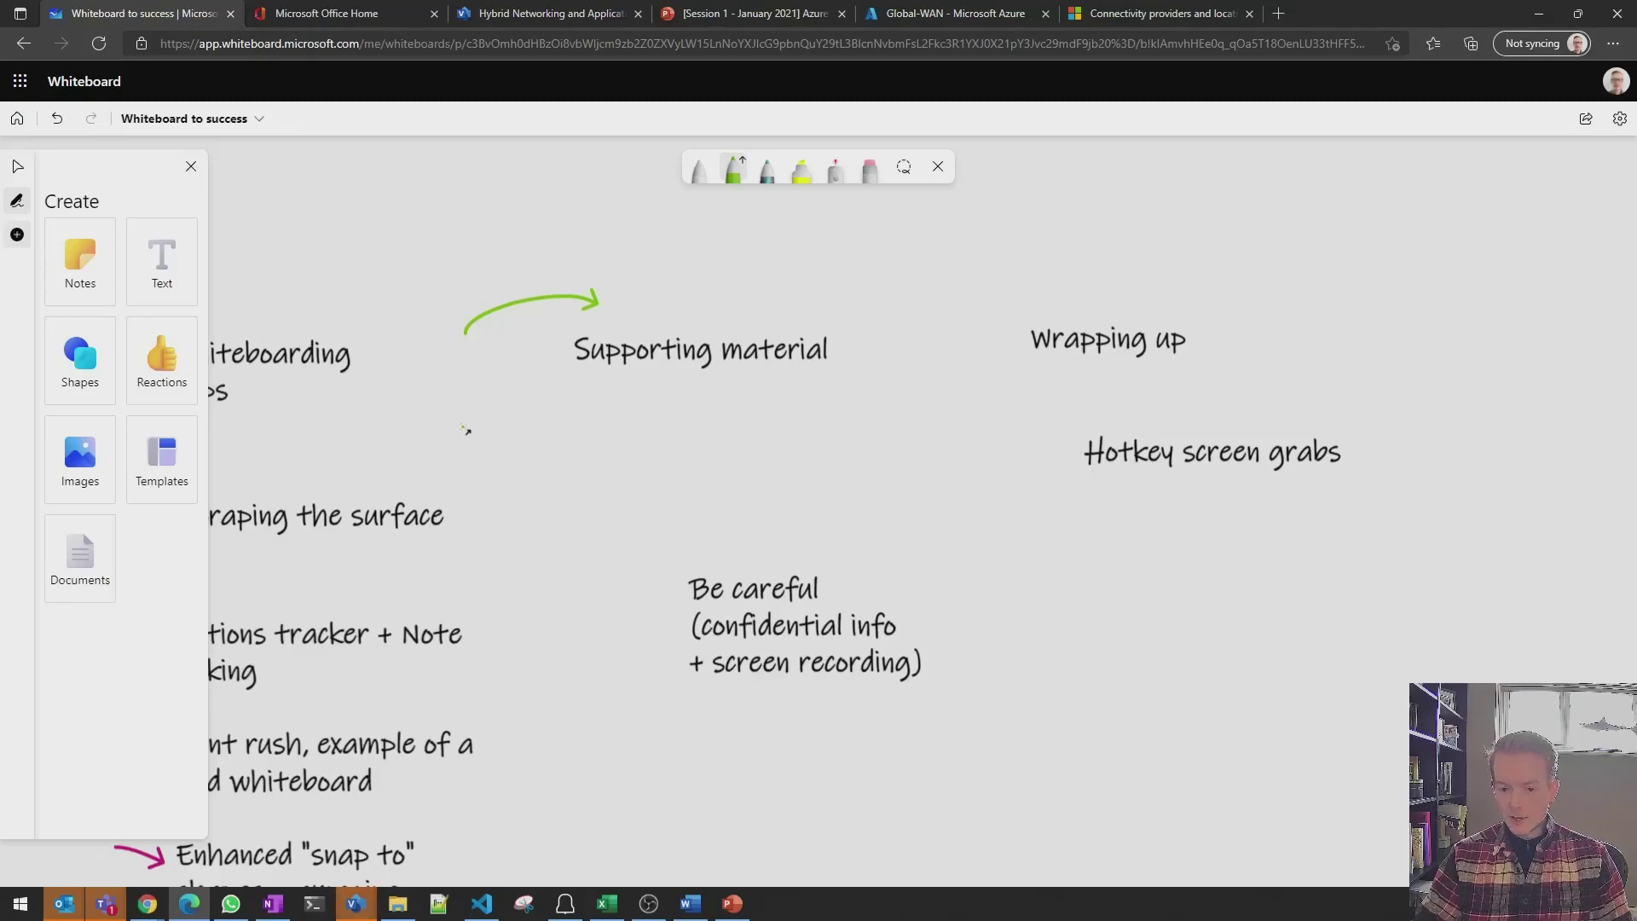
{"action": "left_click", "coordinate": [891, 10]}
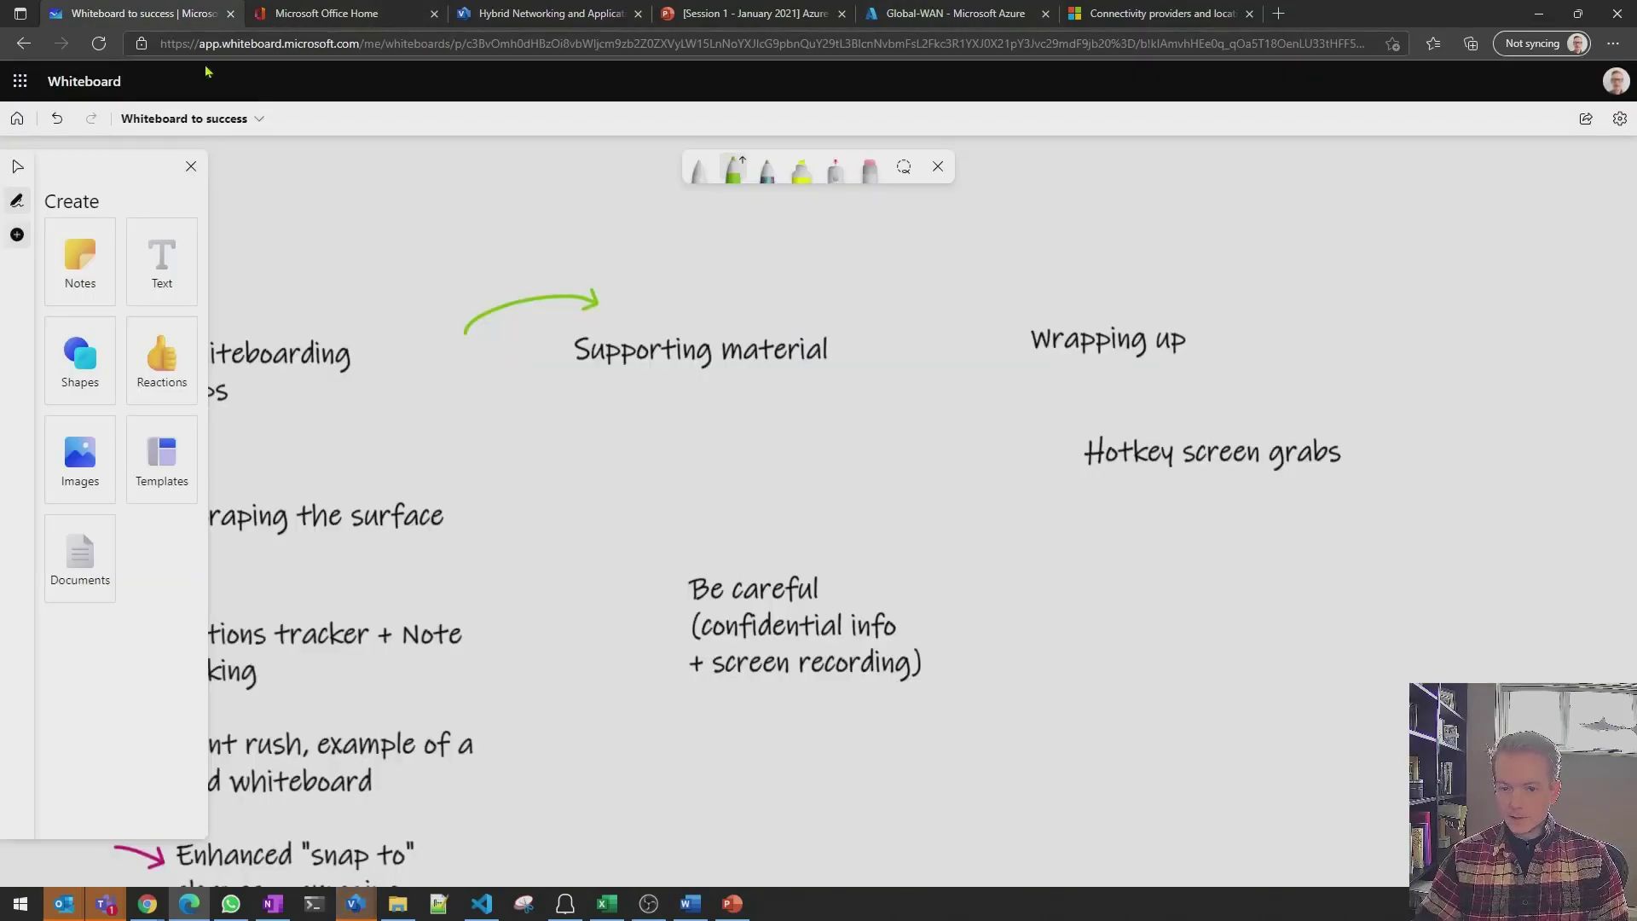
{"action": "left_click", "coordinate": [170, 12]}
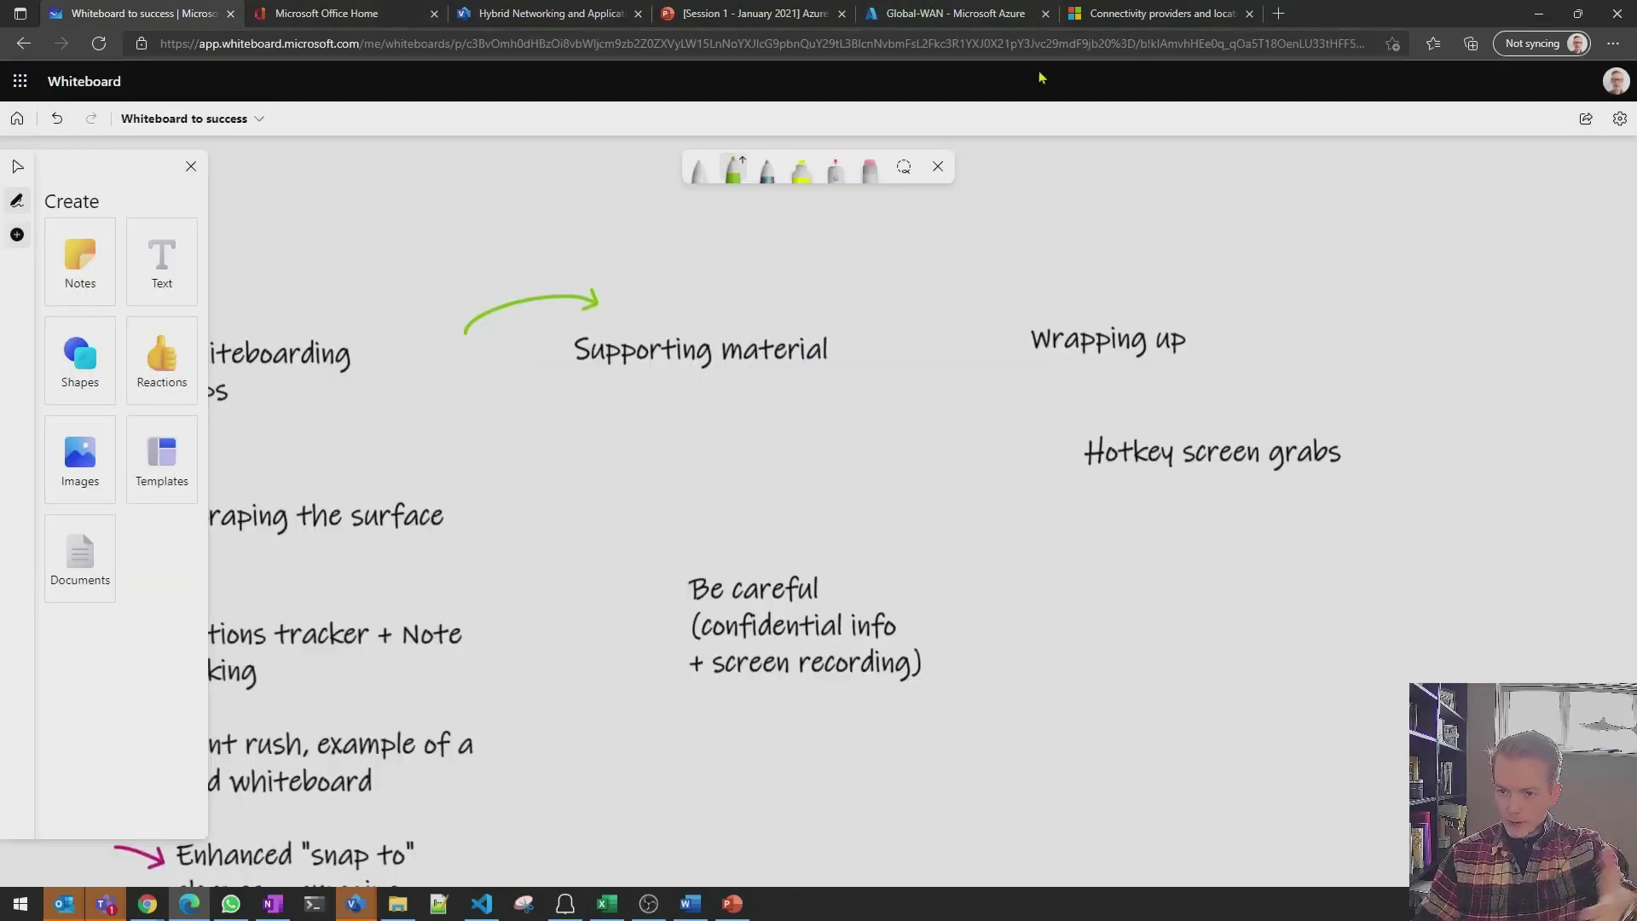
{"action": "left_click", "coordinate": [982, 16]}
{"action": "left_click", "coordinate": [611, 410]}
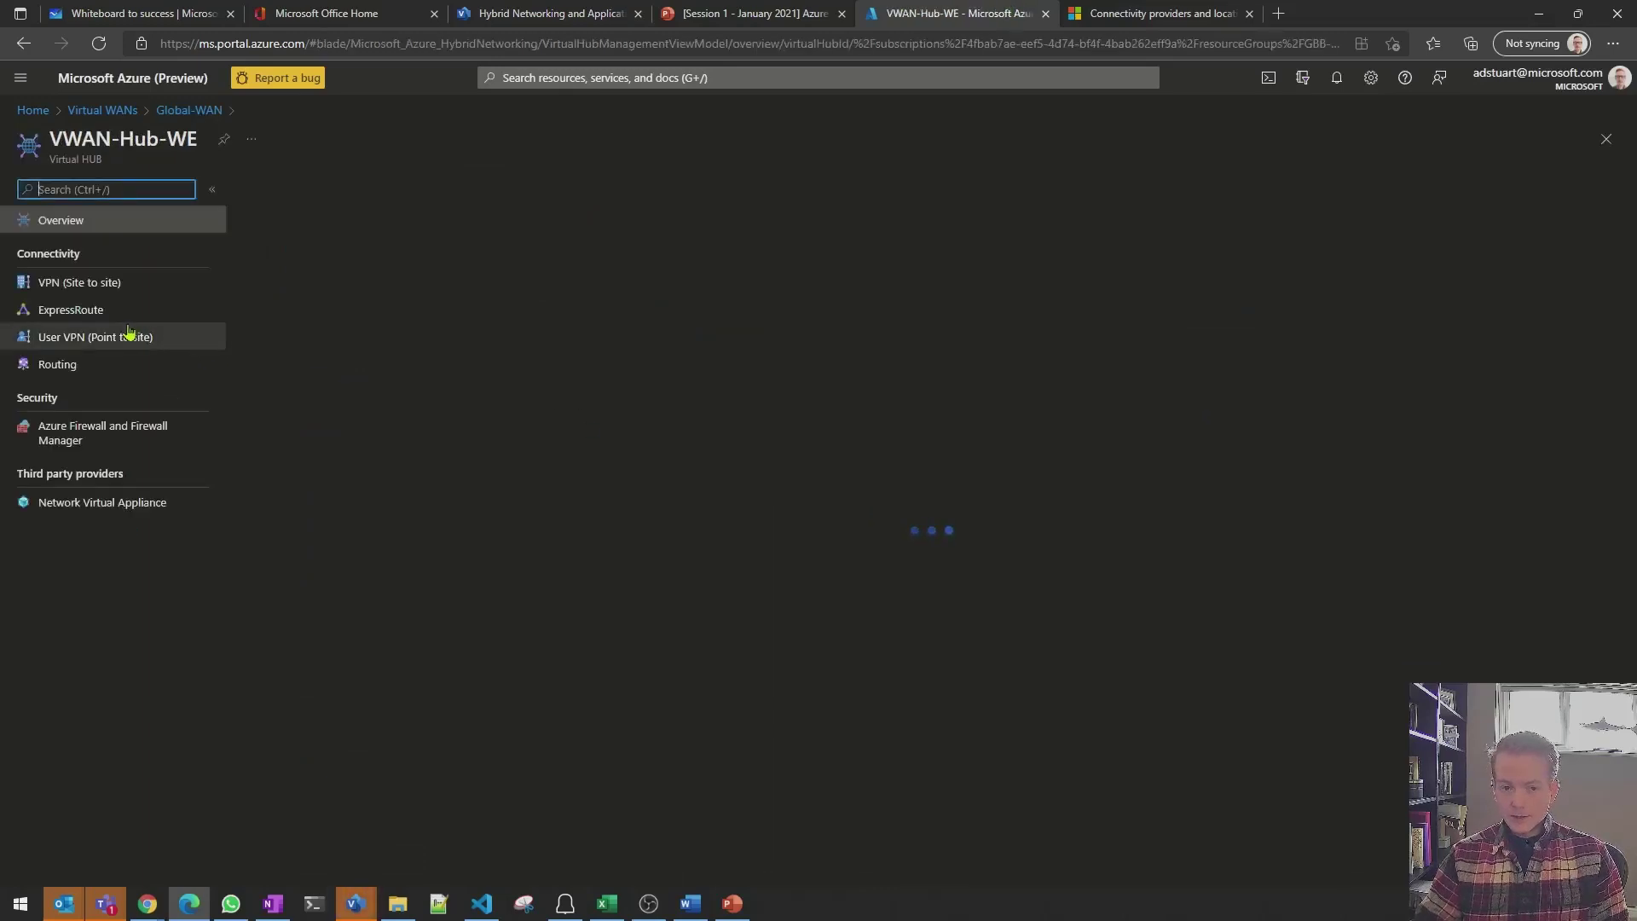
{"action": "left_click", "coordinate": [116, 312]}
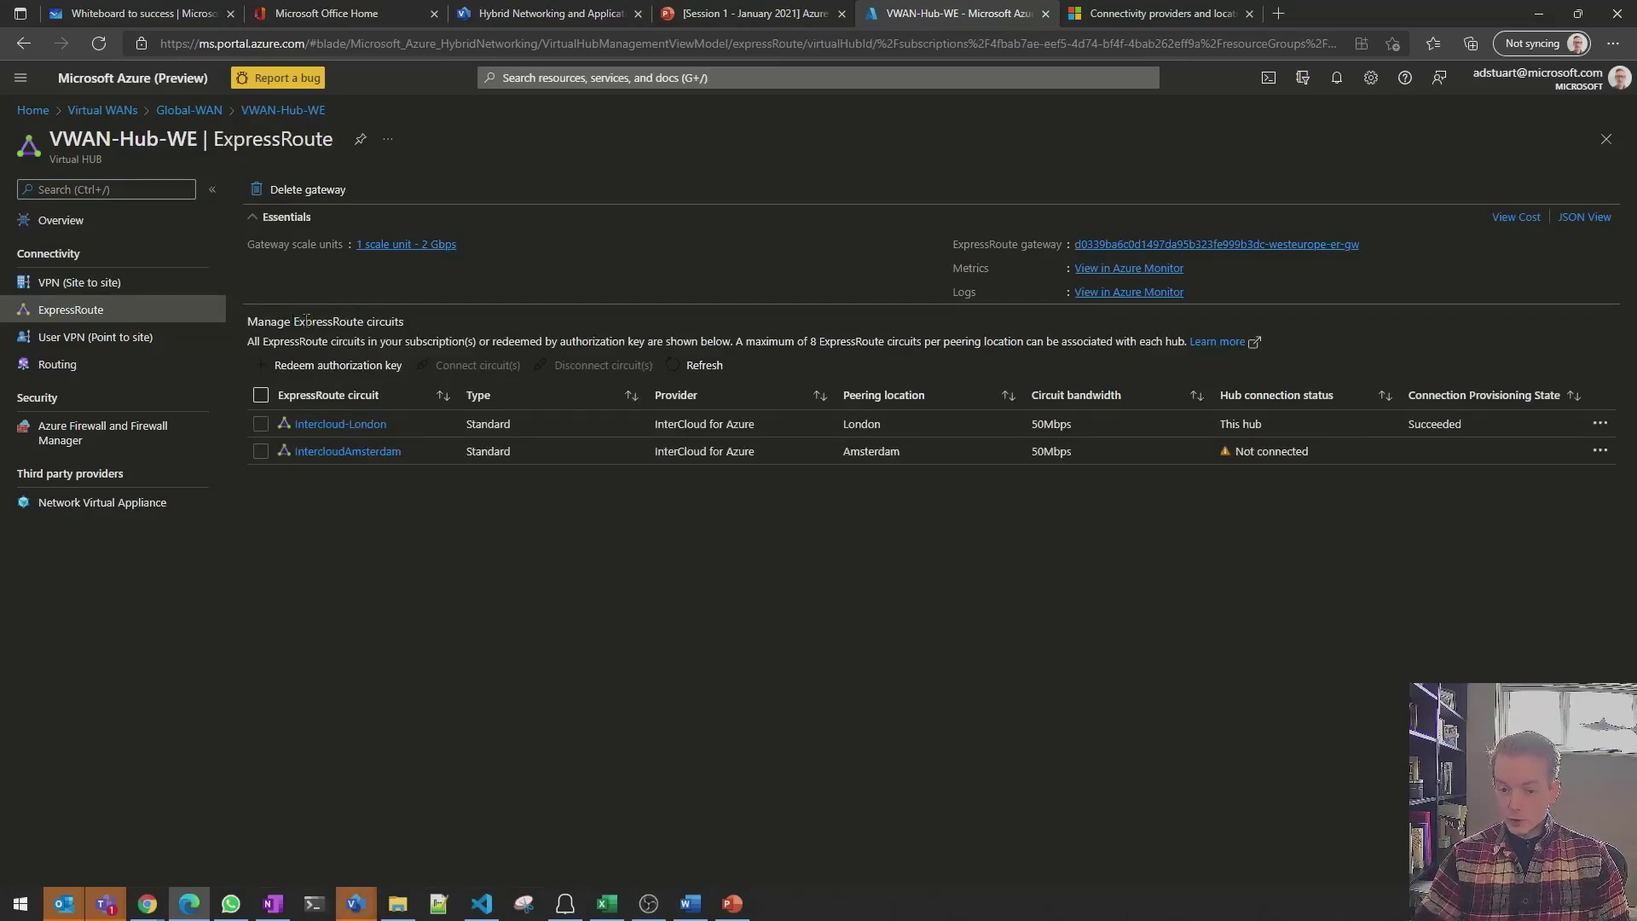
{"action": "left_click", "coordinate": [162, 10]}
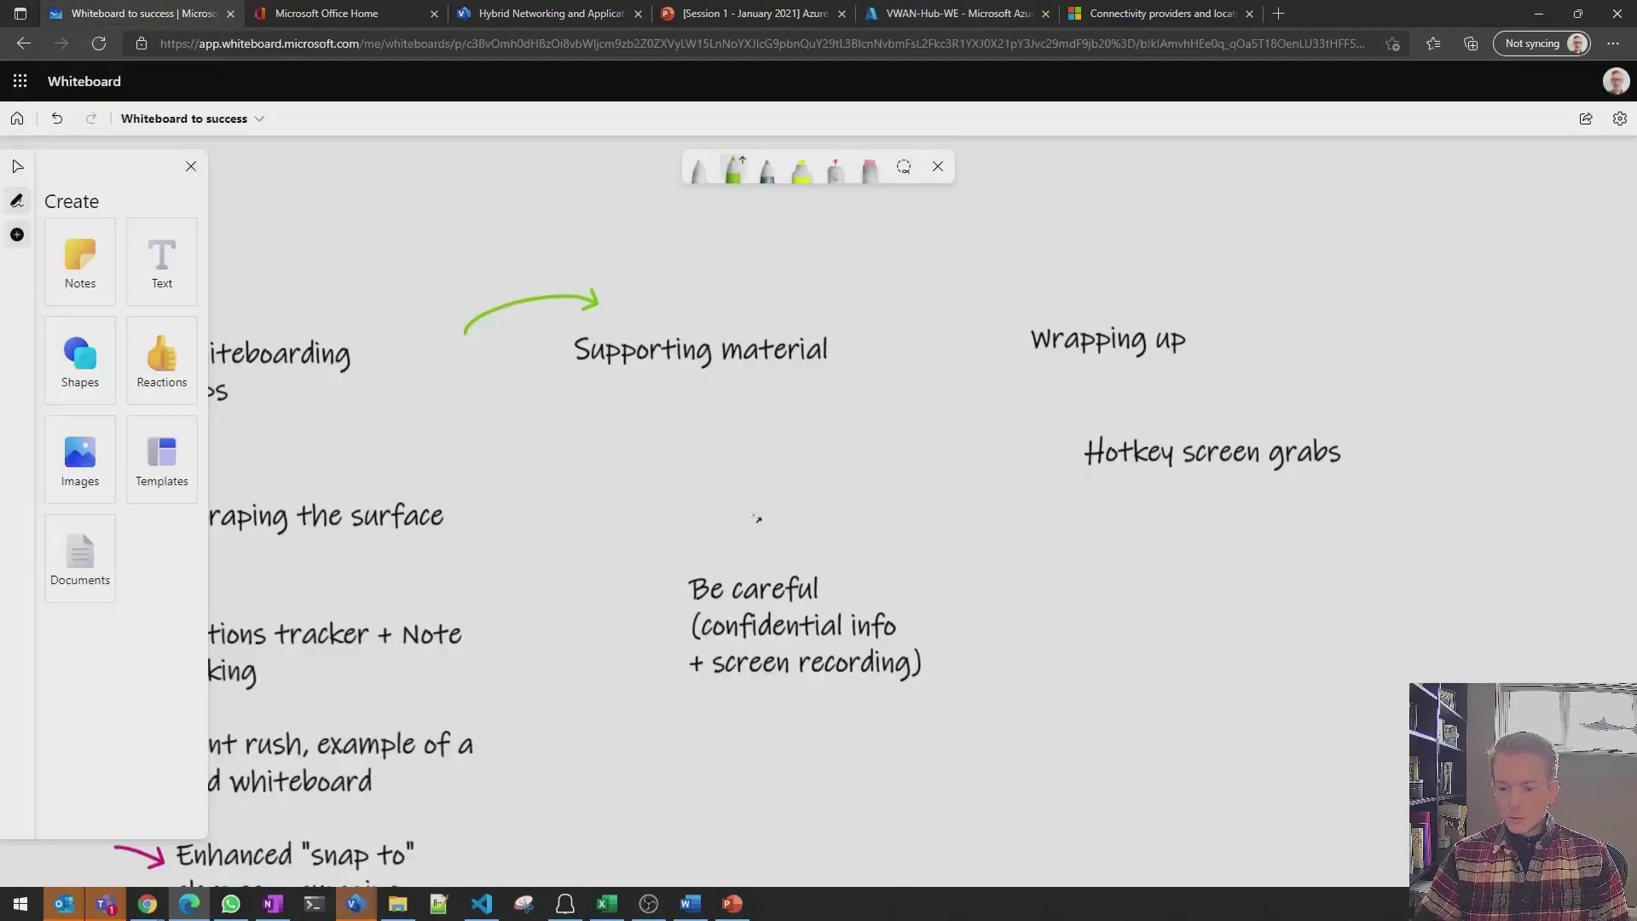
Draw a green arrow from below Supporting material down to the 'Be careful' note
{"action": "left_click_drag", "start_coordinate": [711, 473], "coordinate": [752, 526]}
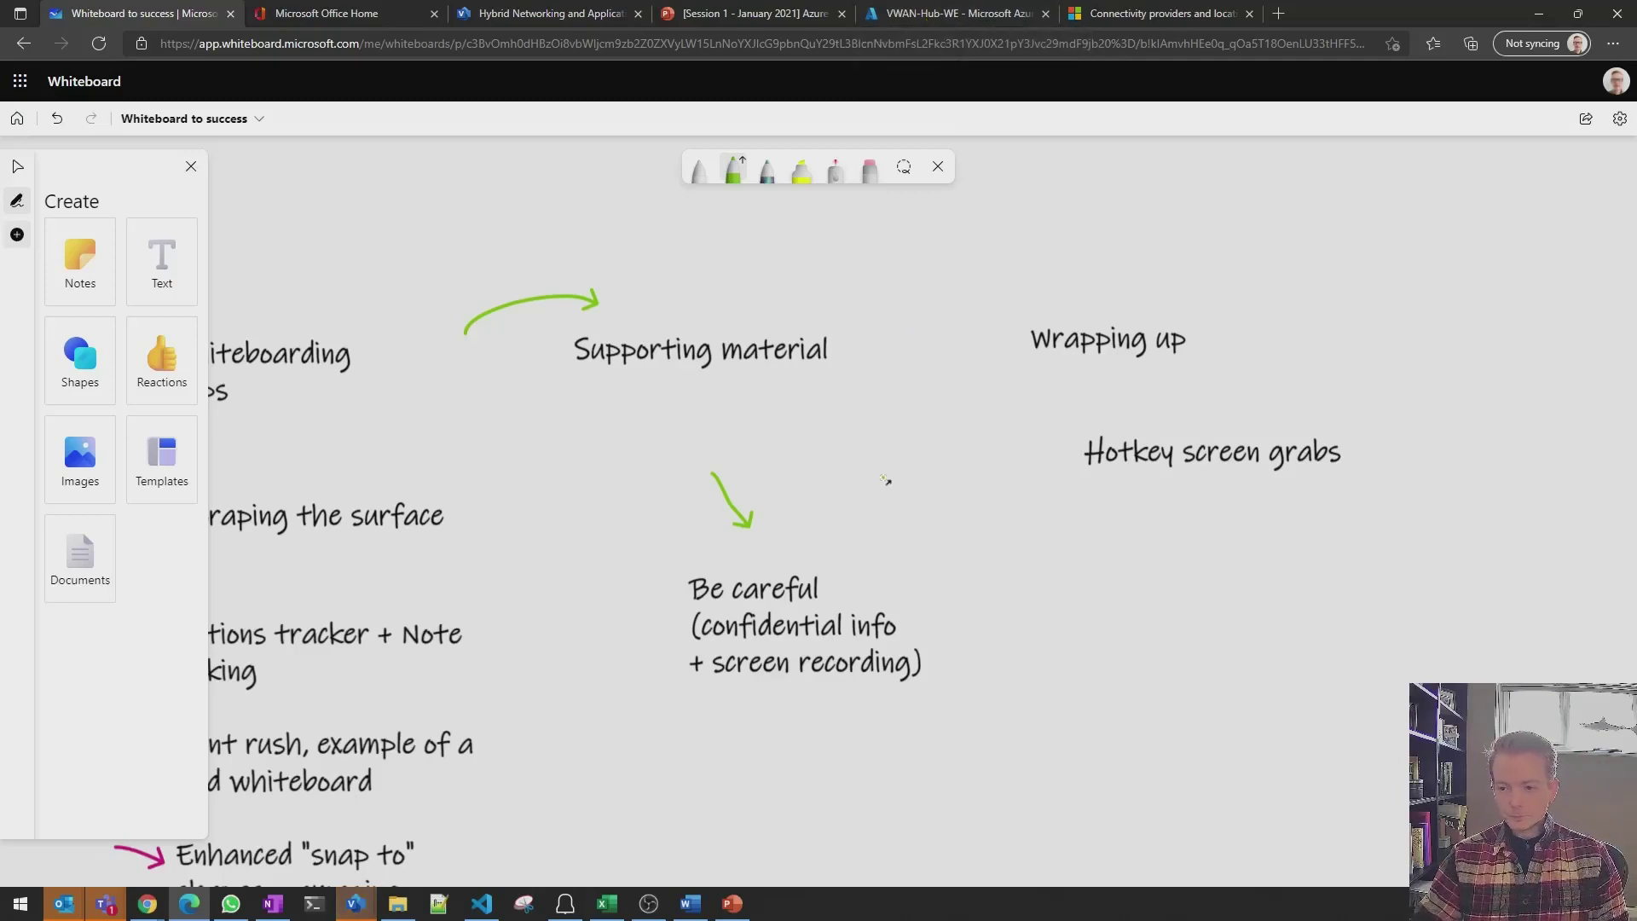
Switch the pen to dark blue and draw an arrow into Wrapping up
{"action": "left_click", "coordinate": [733, 170]}
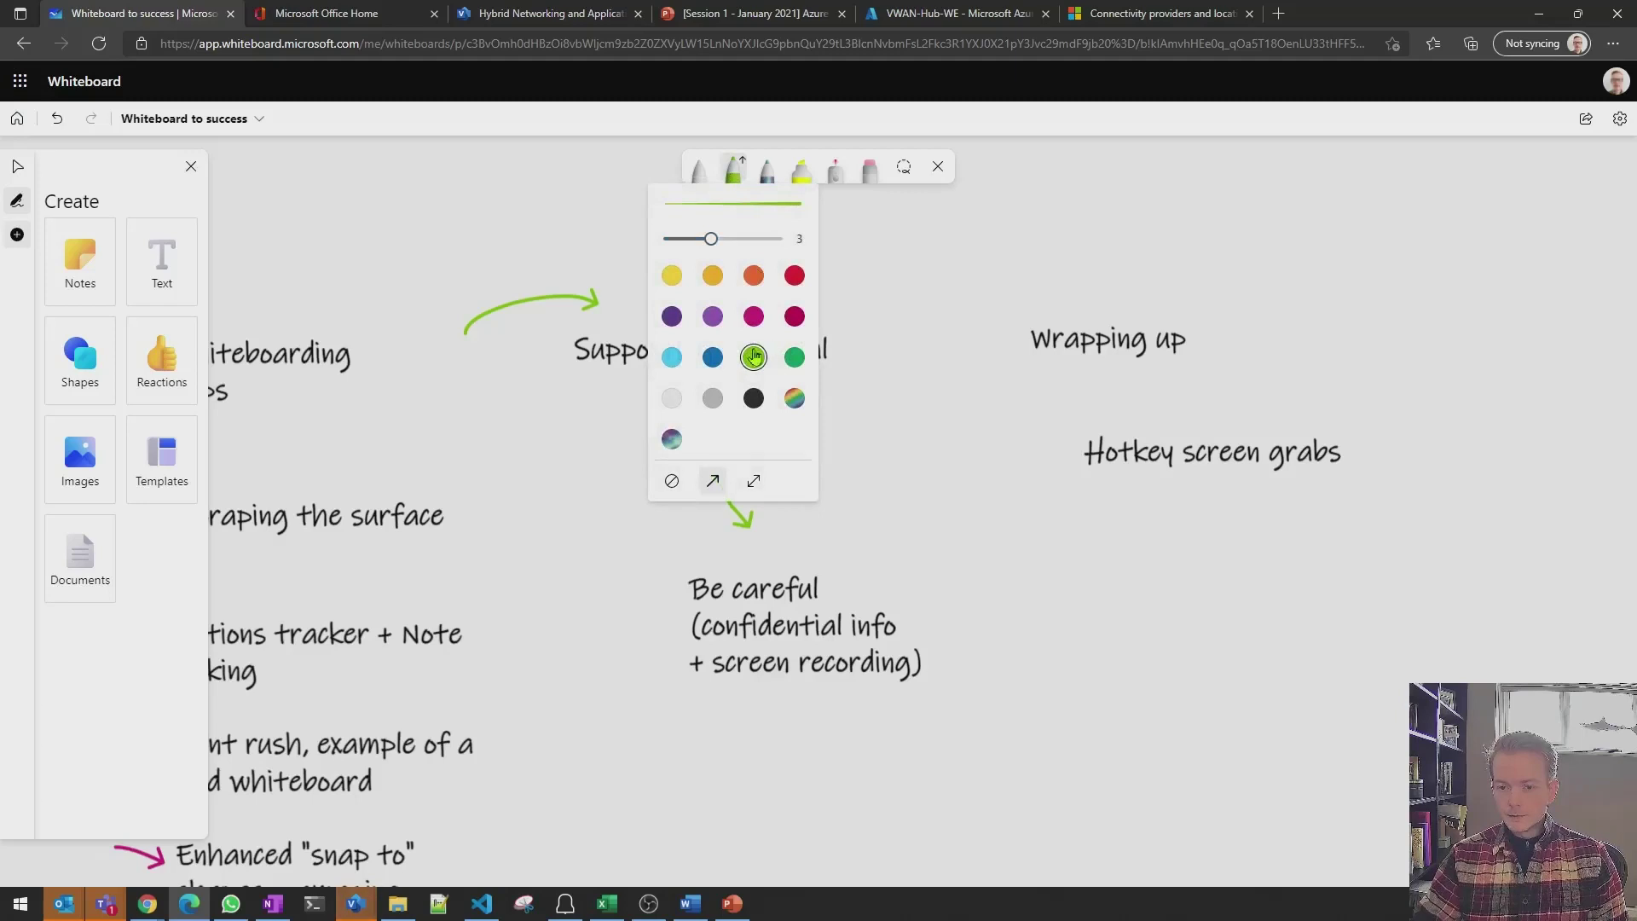
{"action": "left_click", "coordinate": [713, 356]}
{"action": "left_click", "coordinate": [904, 321]}
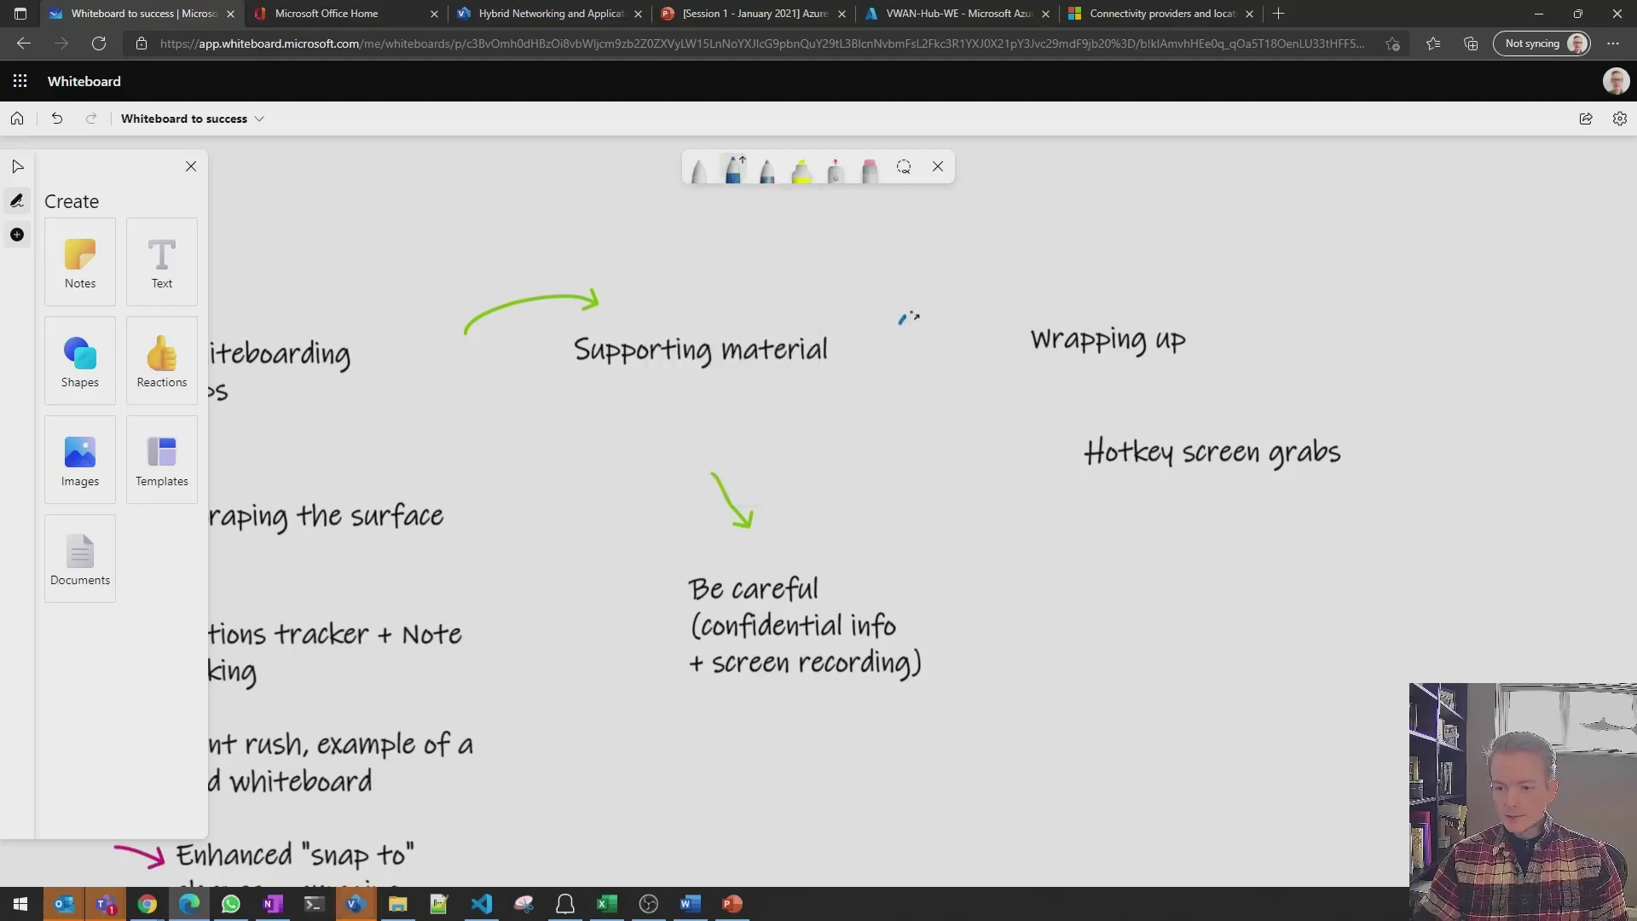
{"action": "left_click_drag", "start_coordinate": [901, 322], "coordinate": [1042, 304]}
Return to the Select tool and briefly select the Hotkey screen grabs text, then deselect it
{"action": "left_click", "coordinate": [17, 166]}
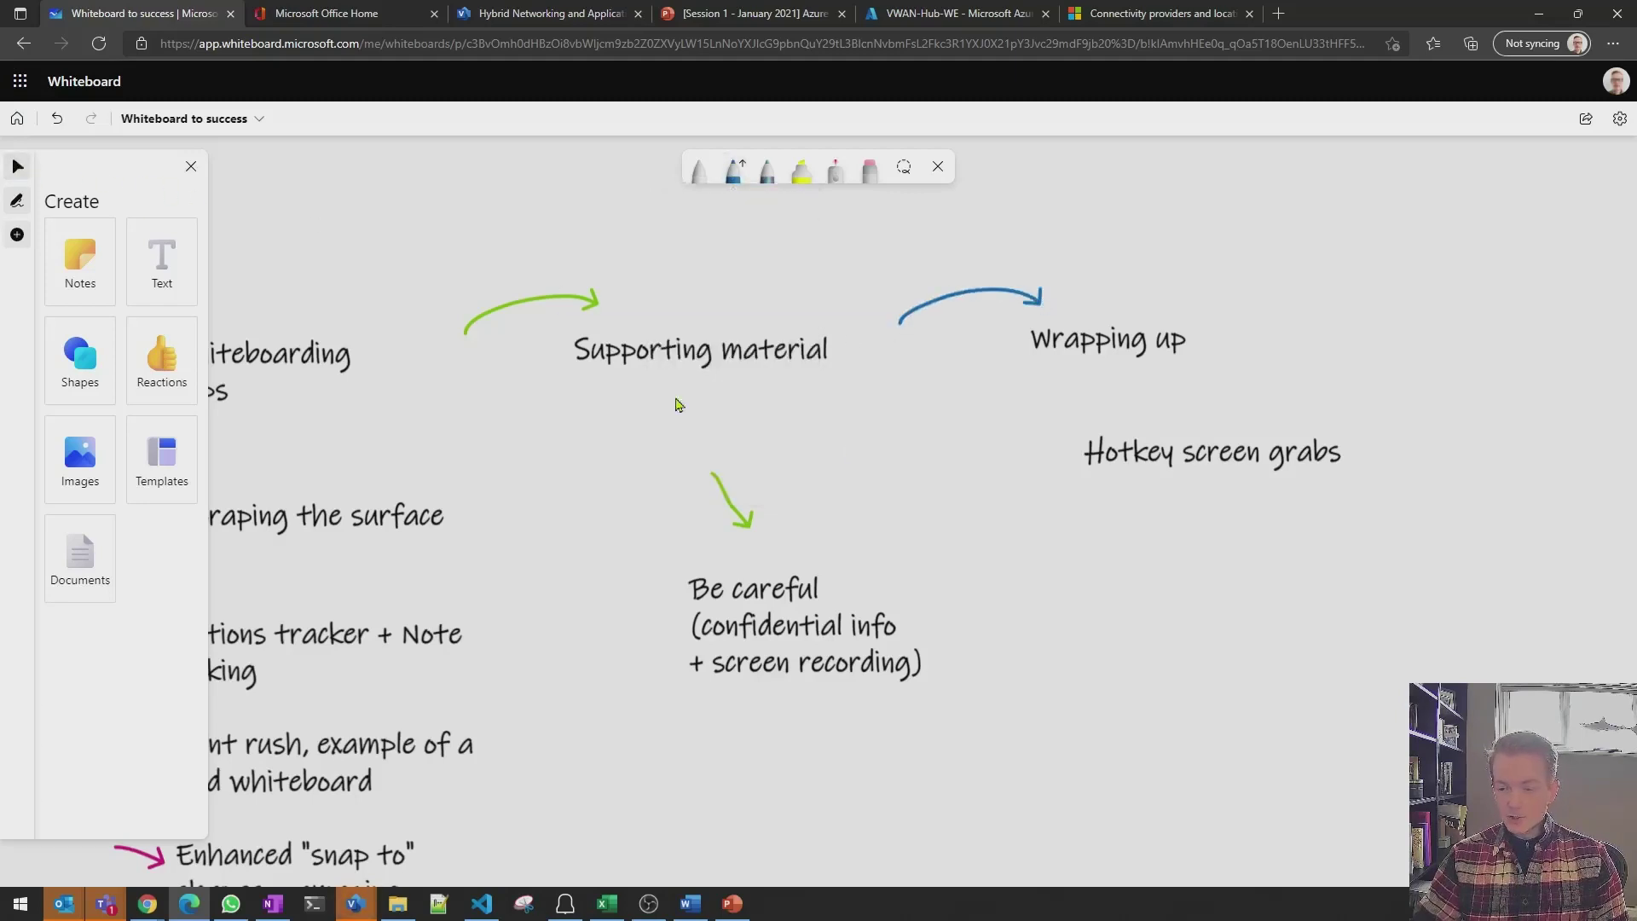
{"action": "left_click_drag", "start_coordinate": [1219, 543], "coordinate": [1026, 625]}
{"action": "left_click", "coordinate": [998, 614]}
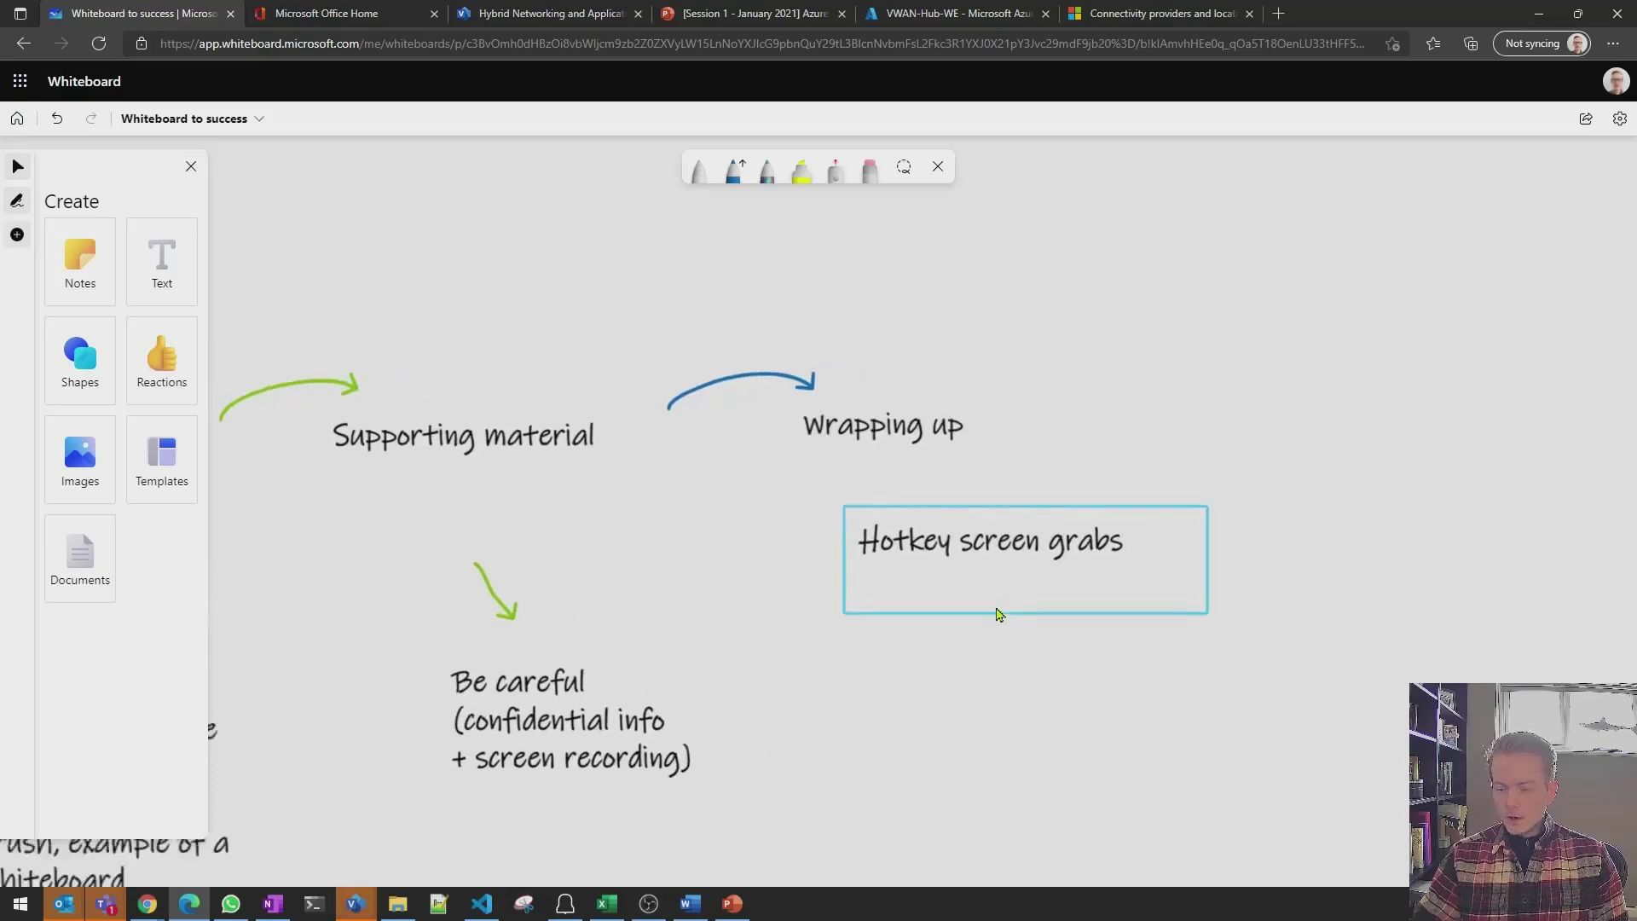
{"action": "scroll", "coordinate": [1001, 601], "scroll_direction": "up", "scroll_amount": 1}
{"action": "left_click", "coordinate": [929, 318]}
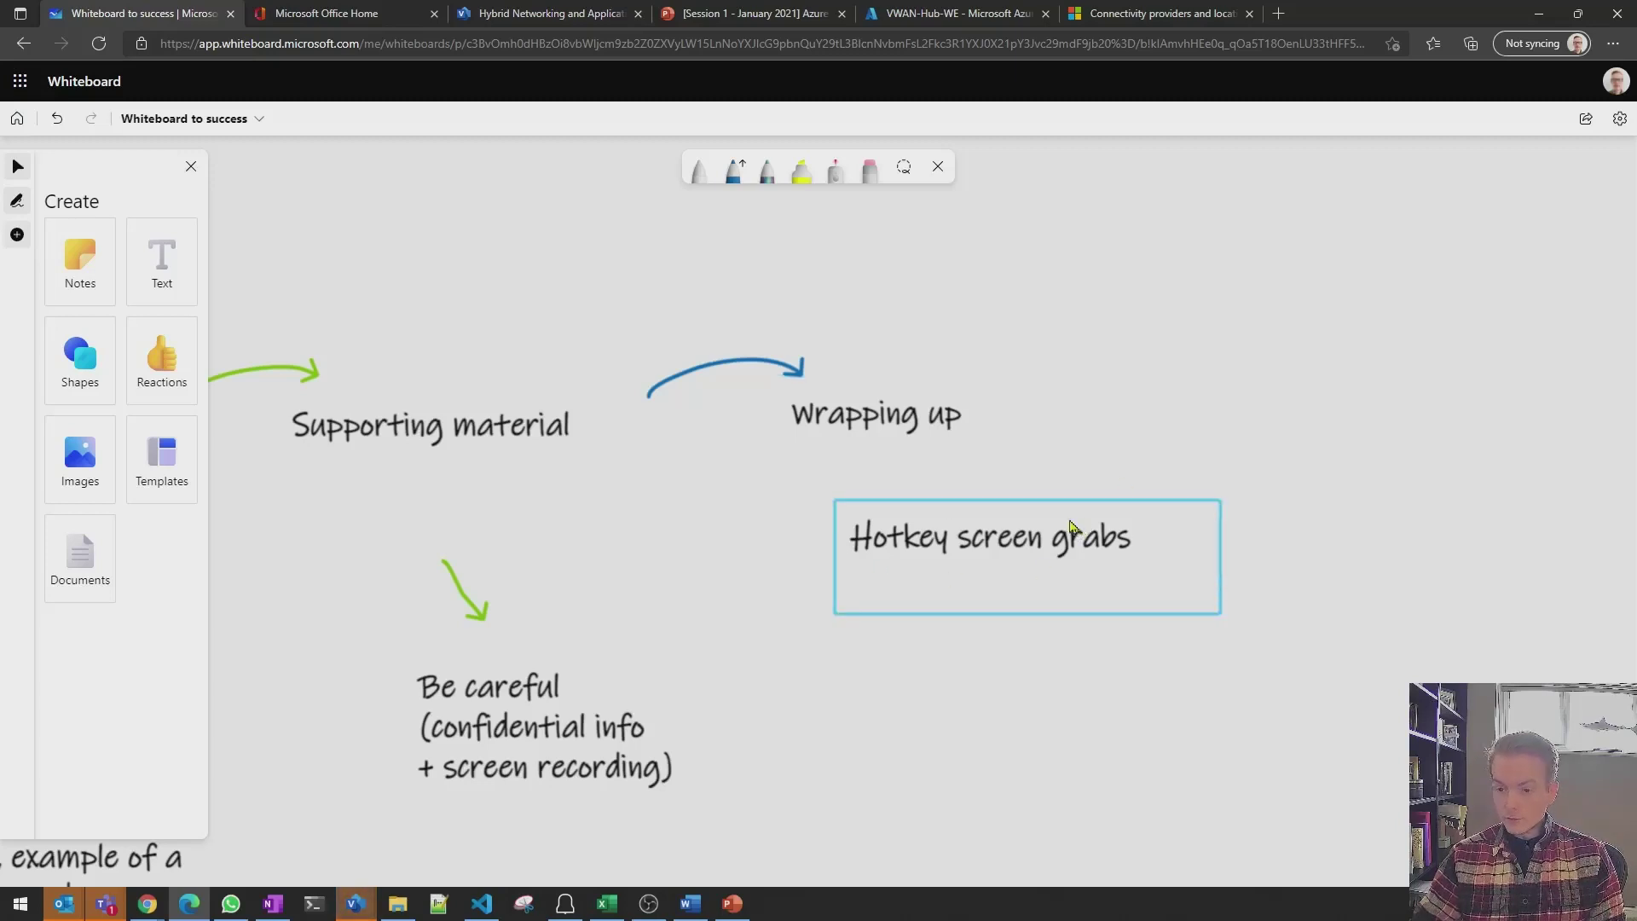
{"action": "key", "text": "alt+Tab"}
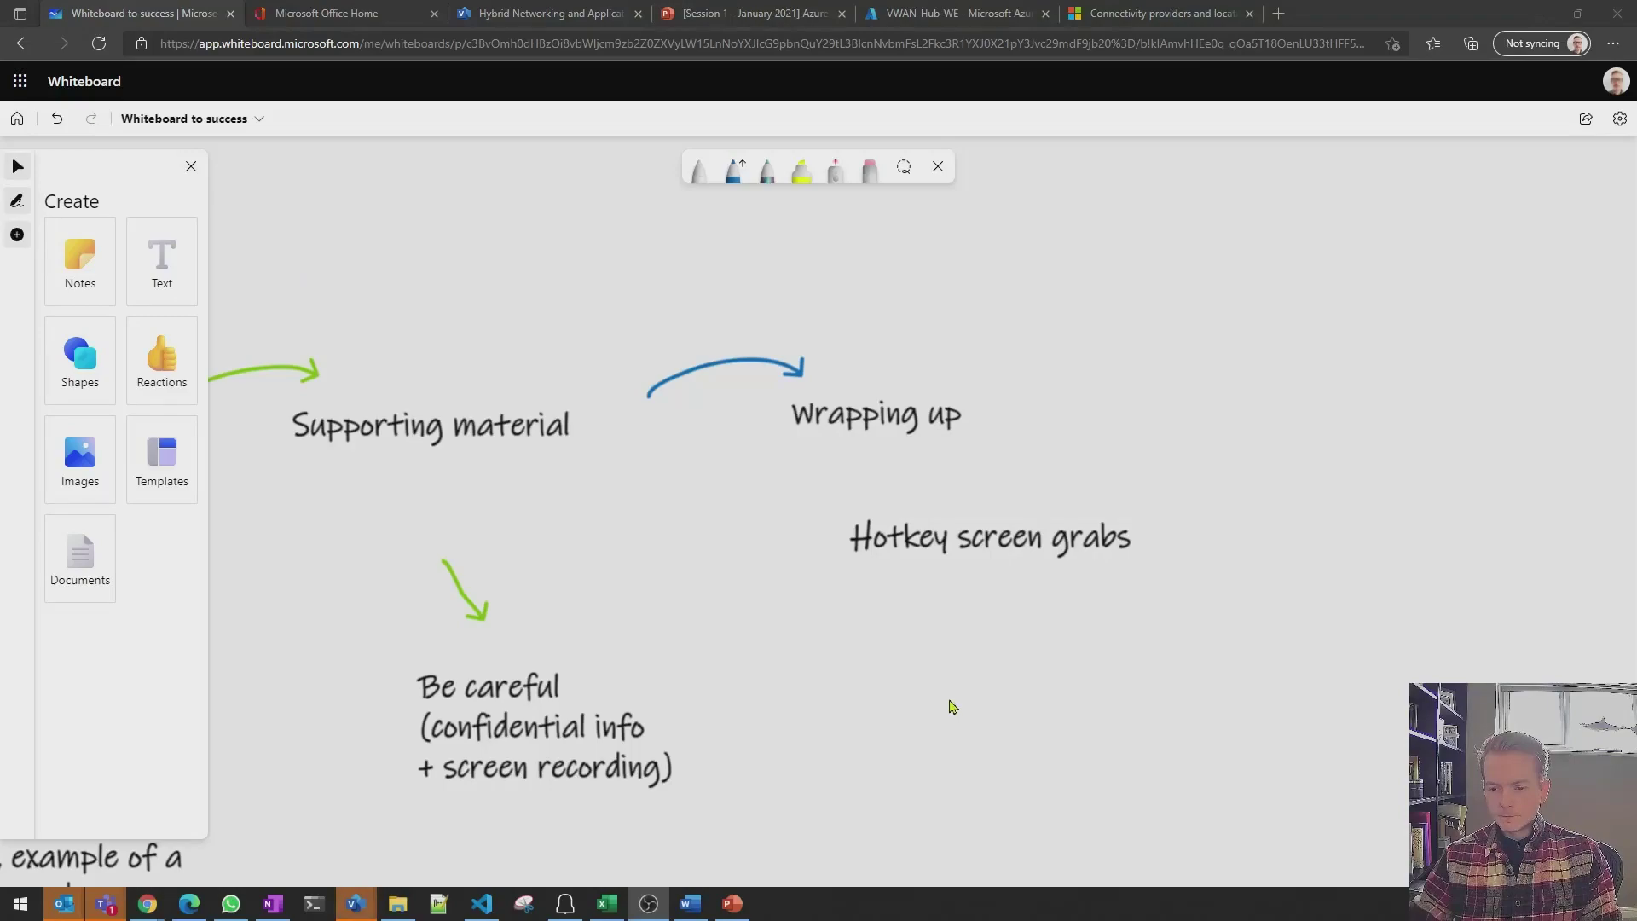